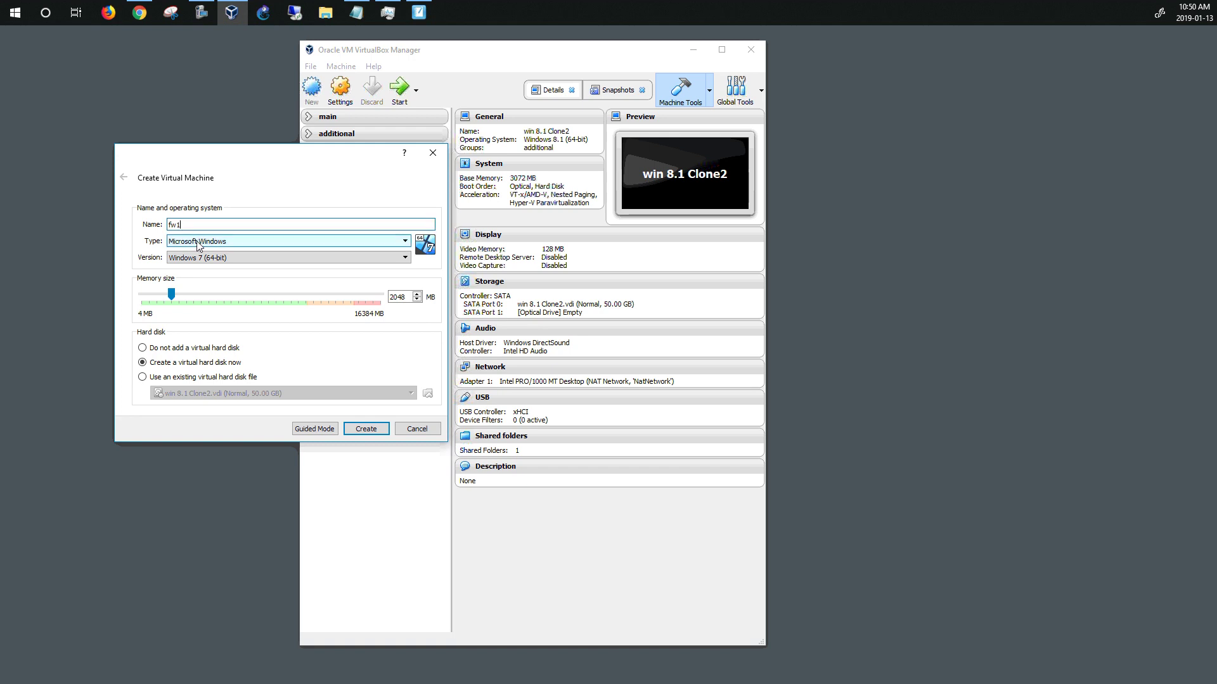
# Configure new VM fw1 as BSD, FreeBSD (64-bit), with 2048 MB memory and a new hard disk
pyautogui.click(198, 240)
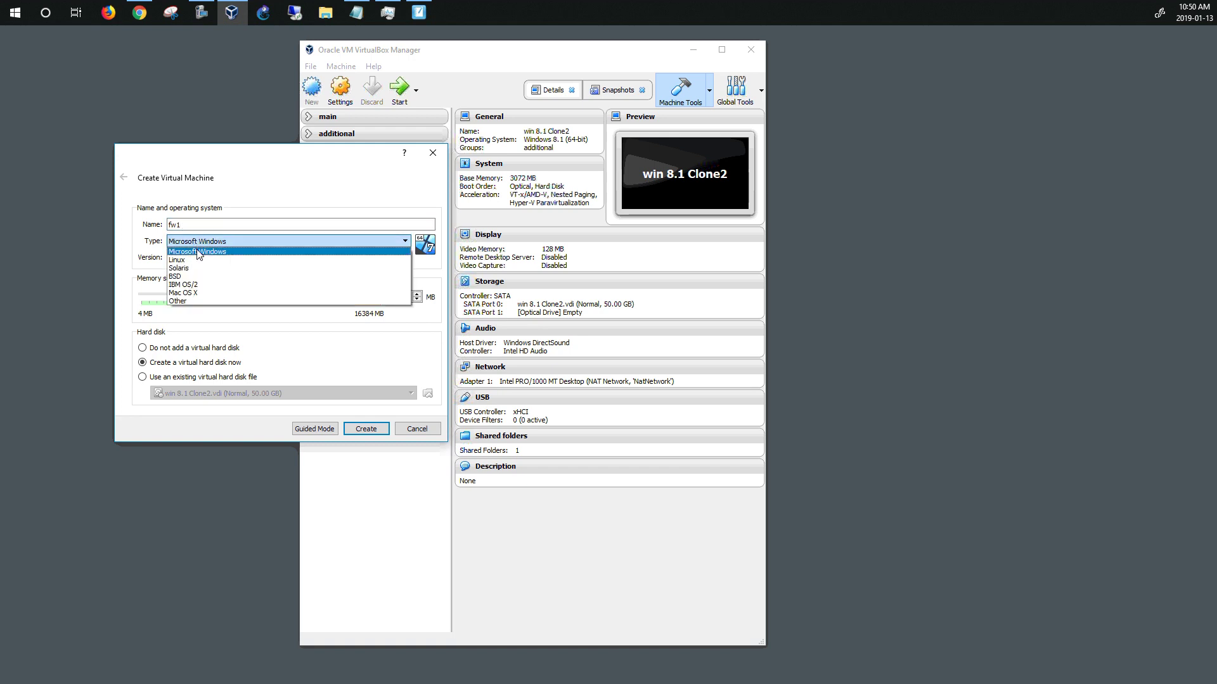
pyautogui.click(185, 279)
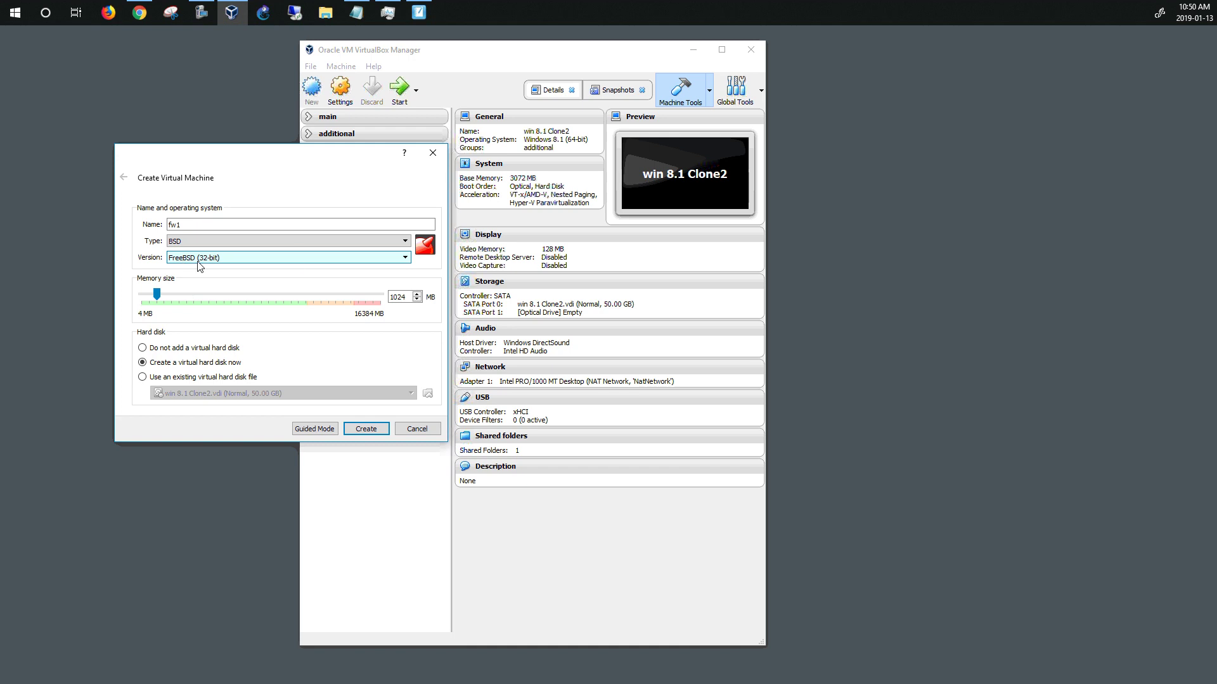
pyautogui.click(392, 259)
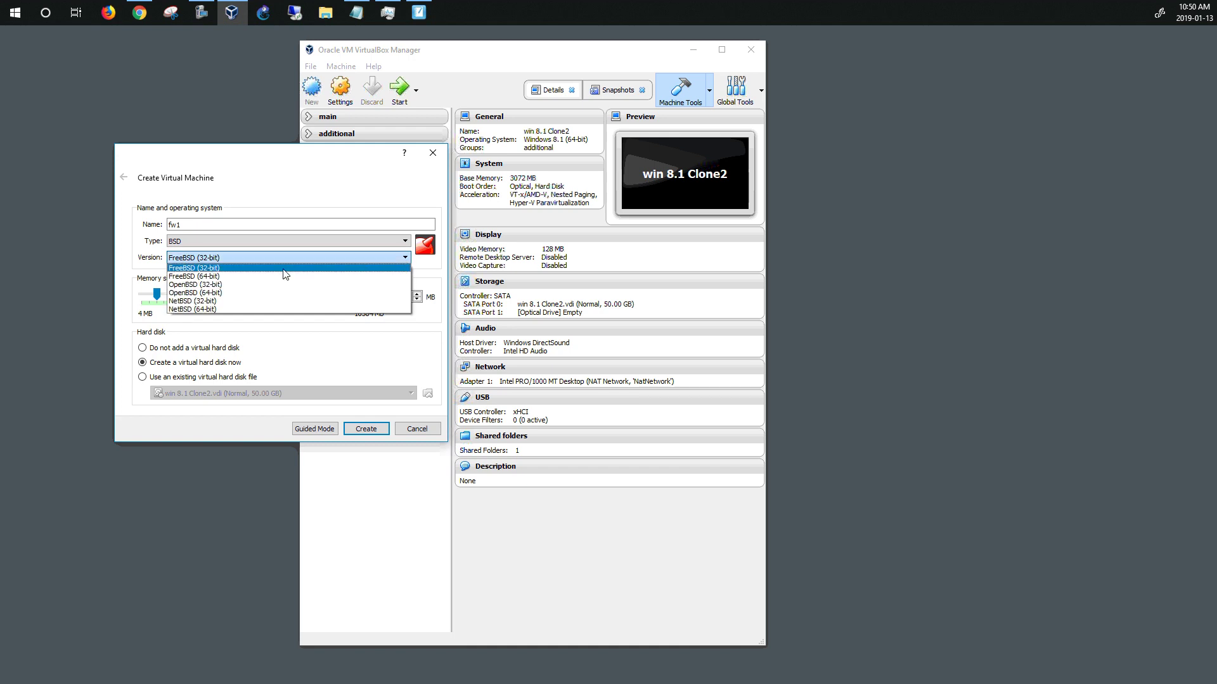
pyautogui.click(245, 277)
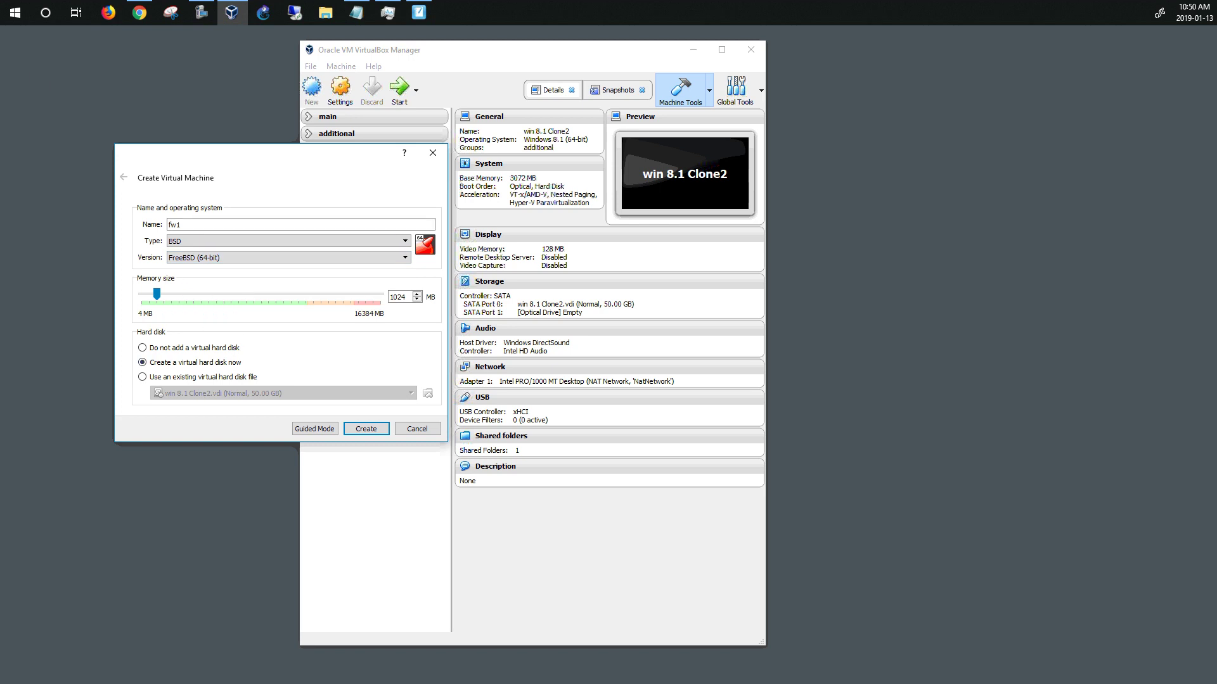
pyautogui.click(179, 225)
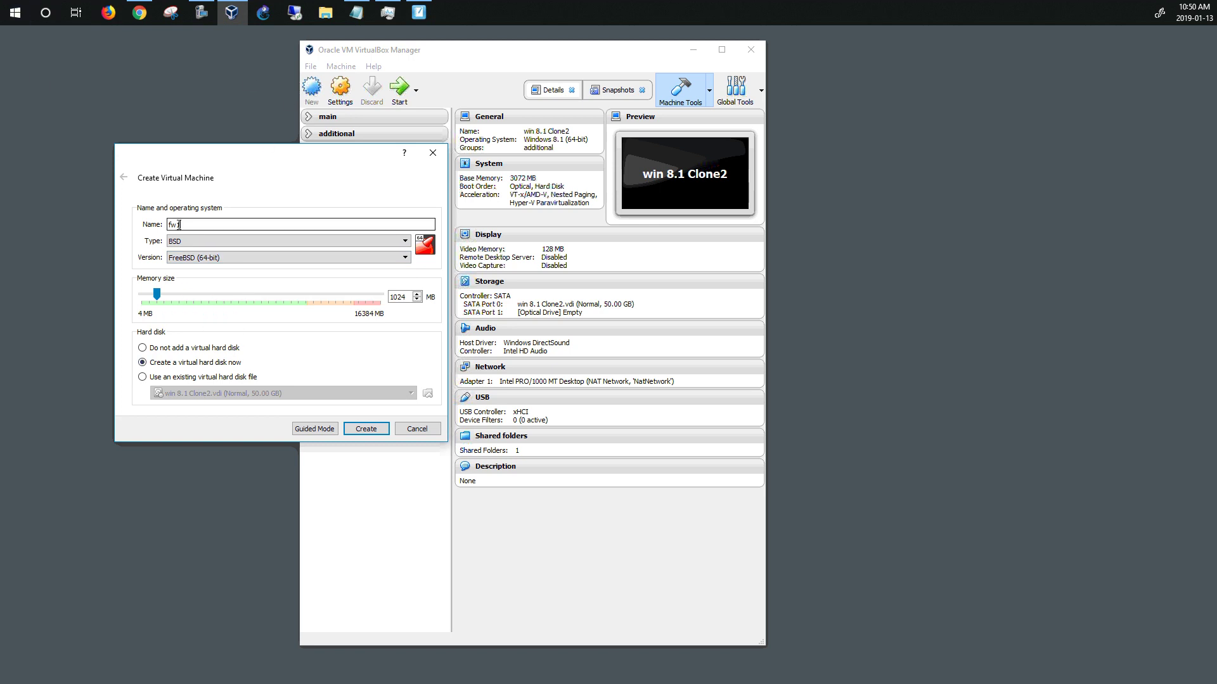
pyautogui.doubleClick(224, 230)
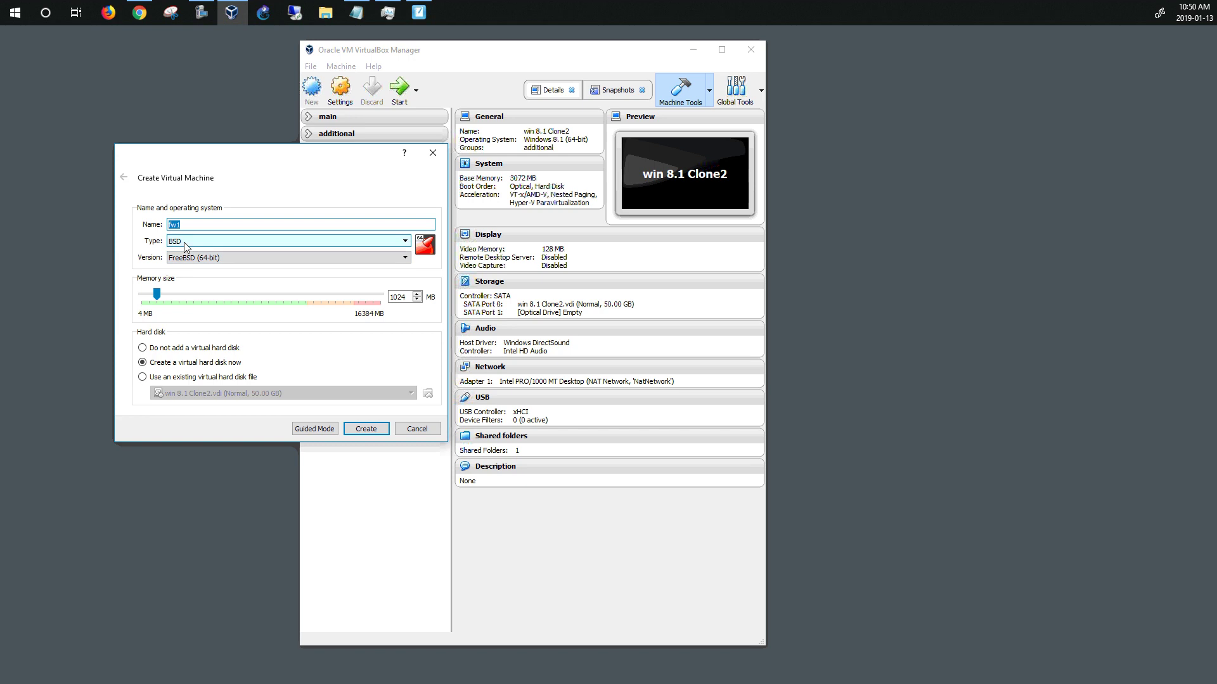
pyautogui.click(201, 13)
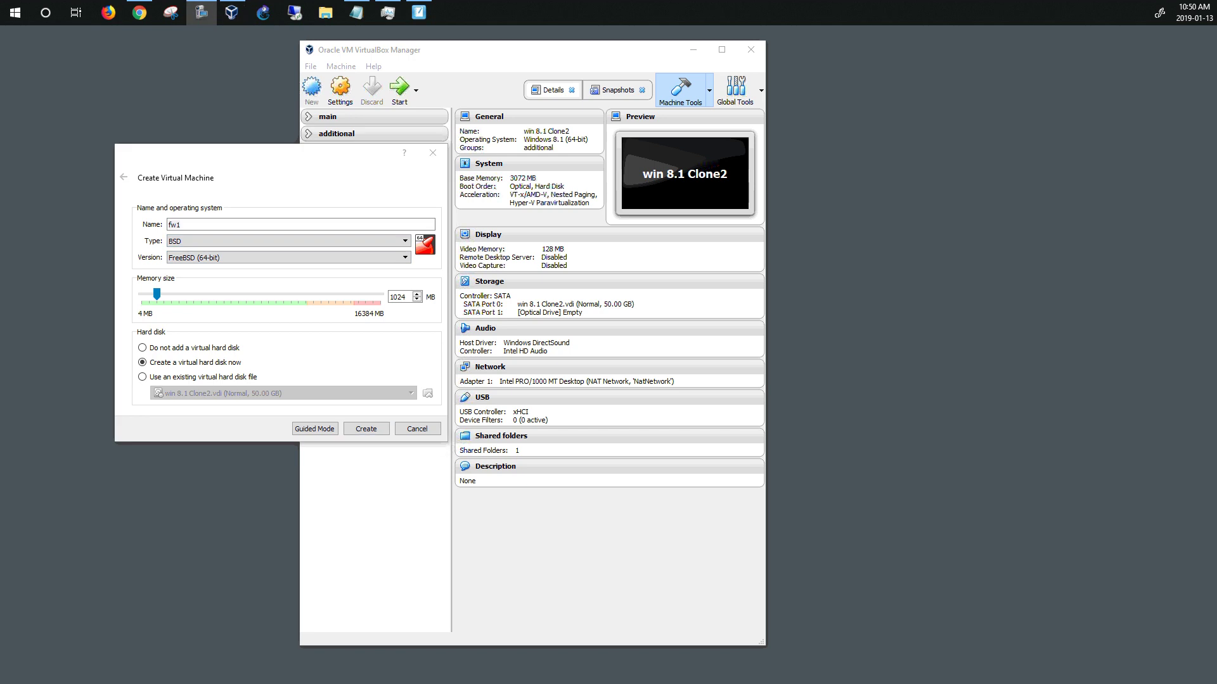
pyautogui.click(403, 296)
pyautogui.click(177, 296)
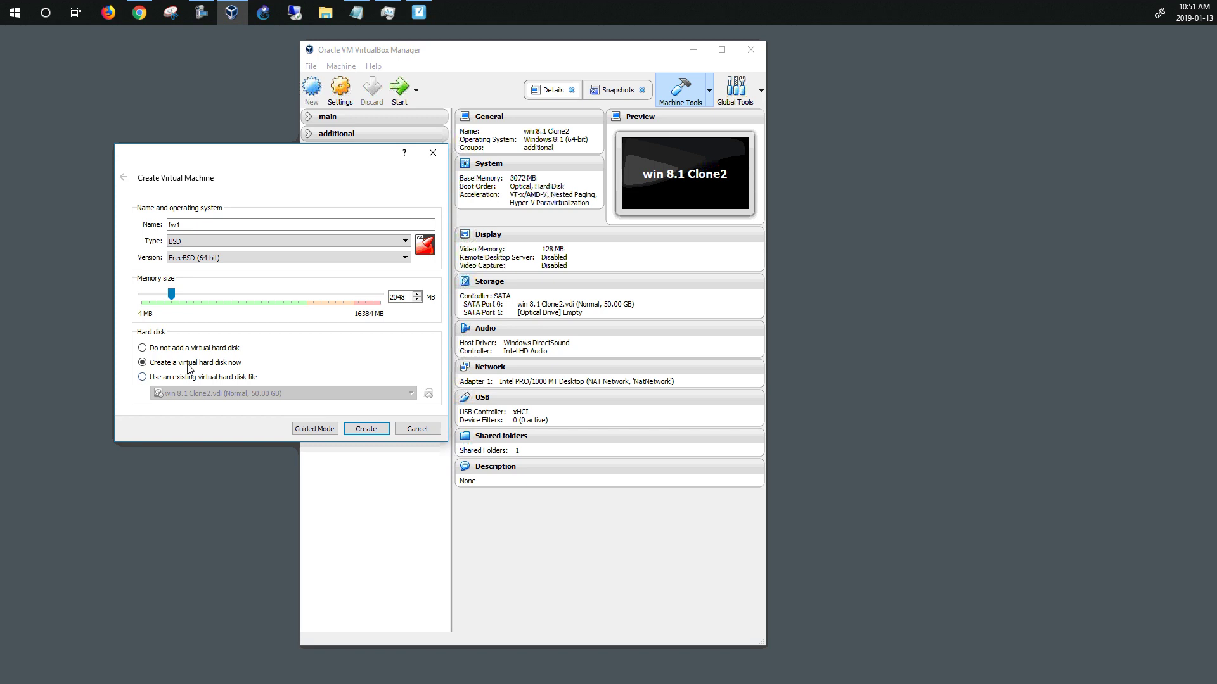
# Create fw1 with a 16 GB VDI disk and move it out of the additional group
pyautogui.click(367, 429)
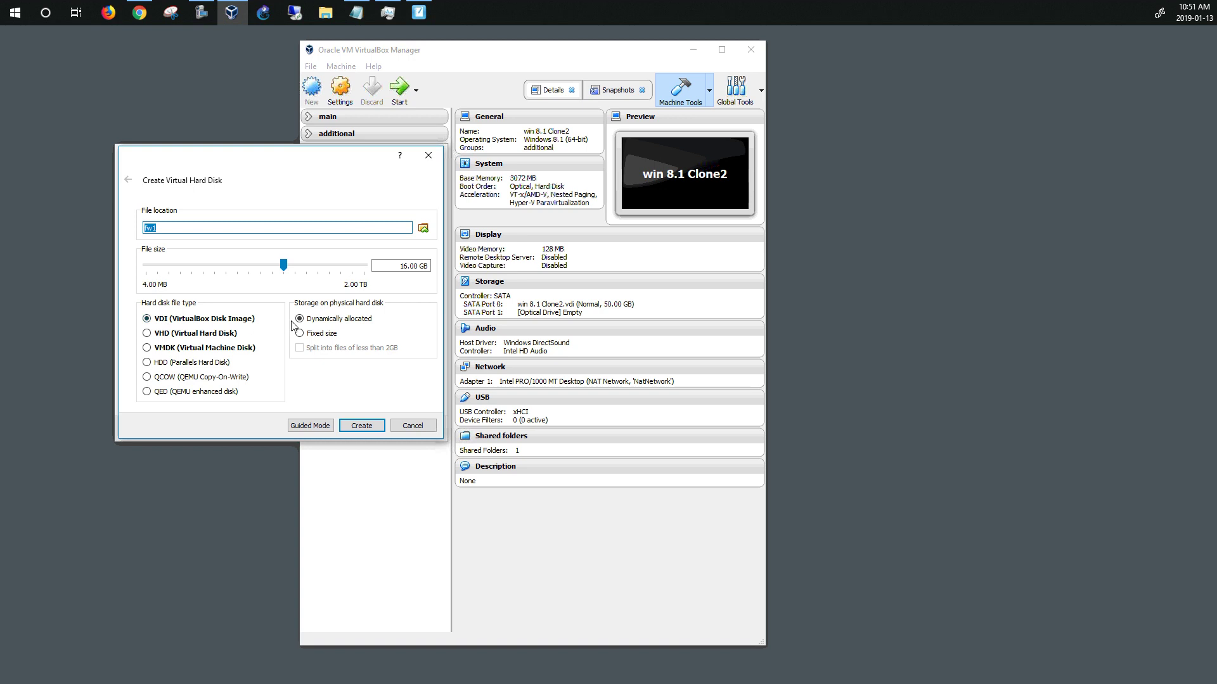
pyautogui.click(363, 427)
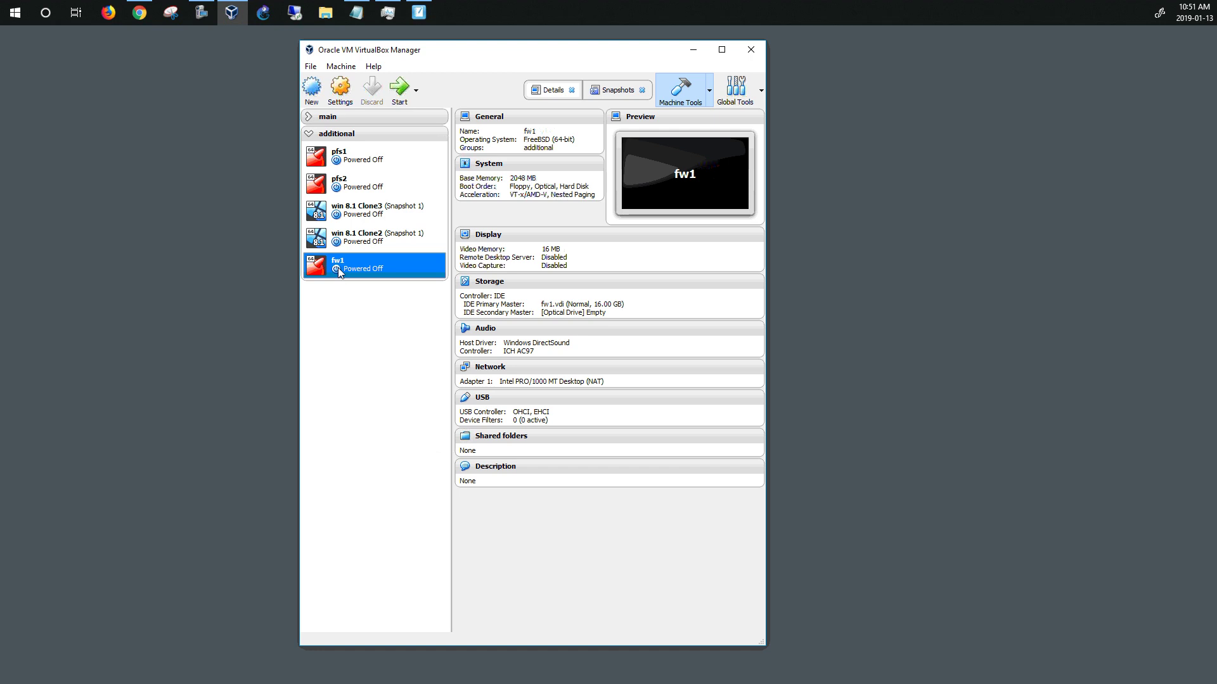
pyautogui.moveTo(337, 268); pyautogui.dragTo(342, 159)
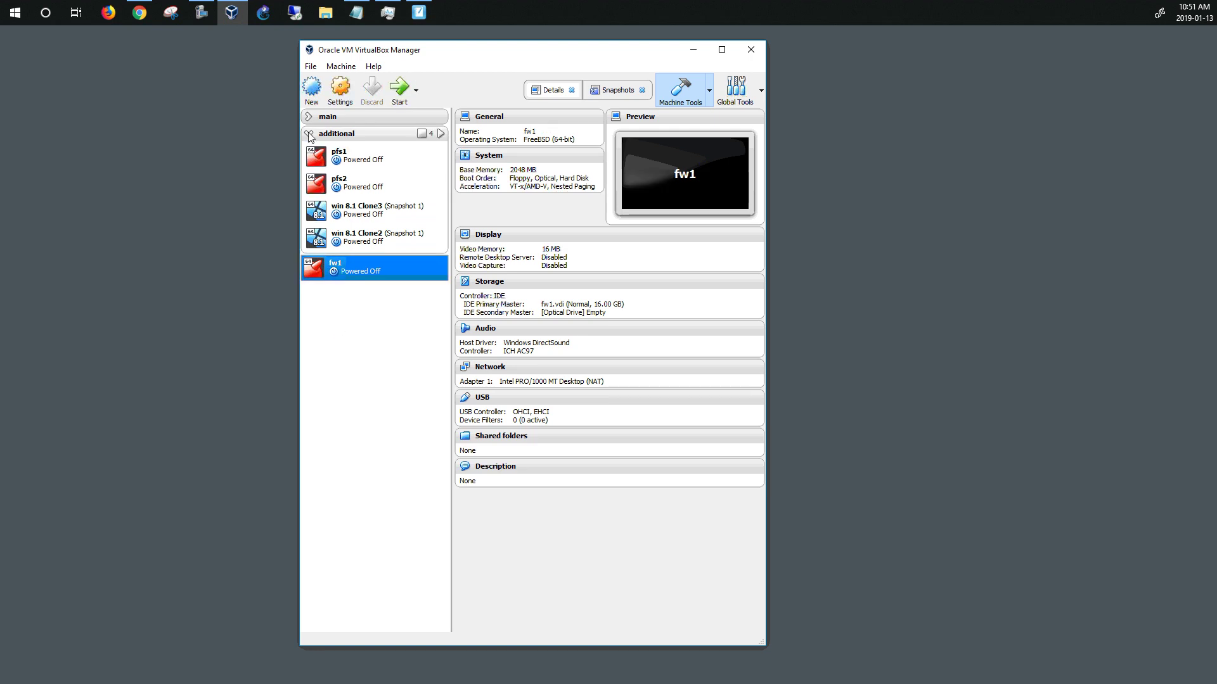
pyautogui.click(309, 133)
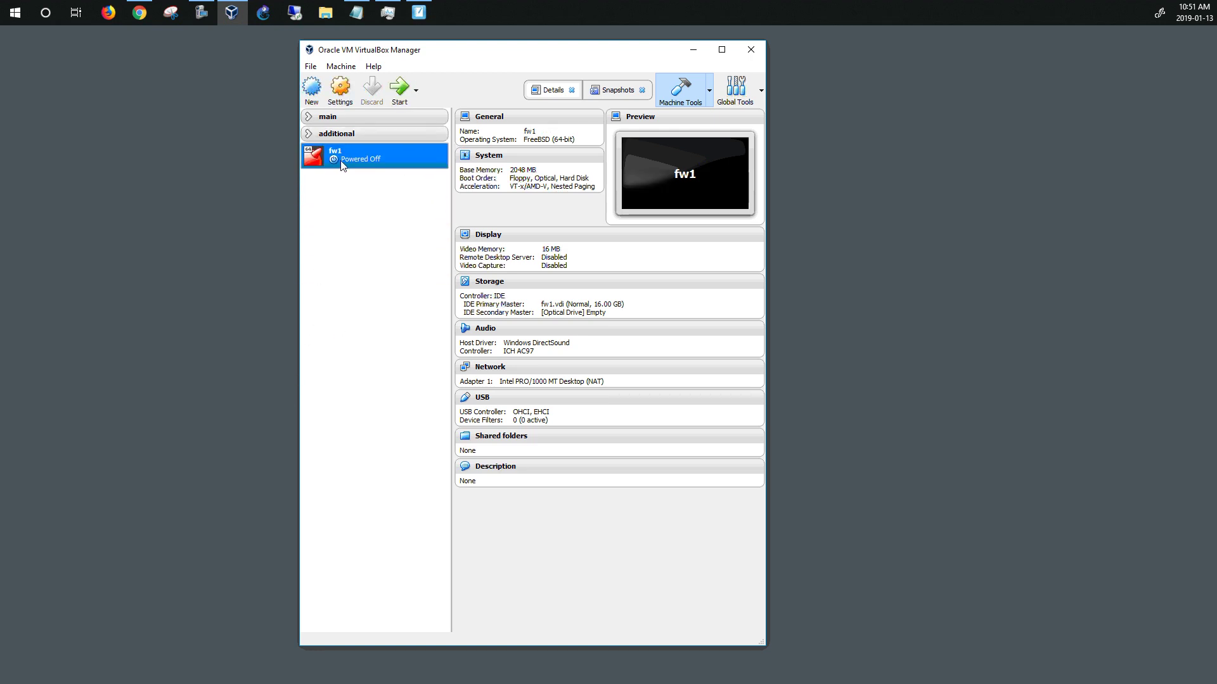
pyautogui.click(342, 95)
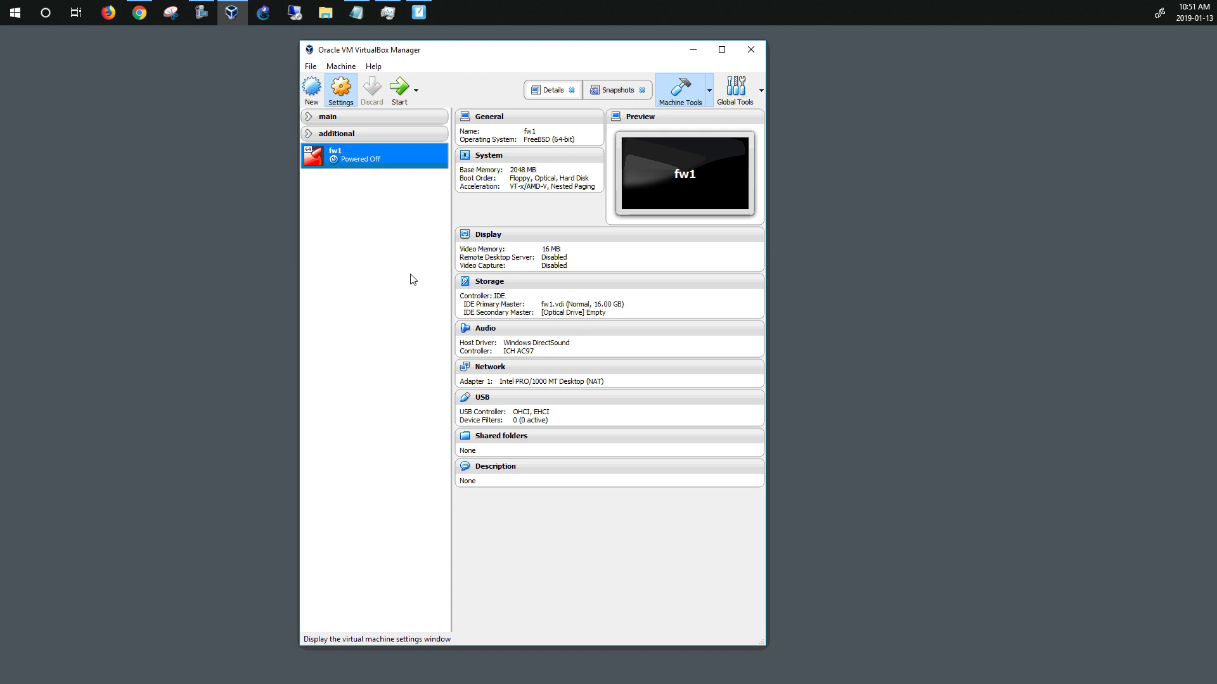
# Disable Floppy in fw1's boot order and move it to the bottom
pyautogui.moveTo(461, 203); pyautogui.dragTo(238, 189)
pyautogui.click(148, 234)
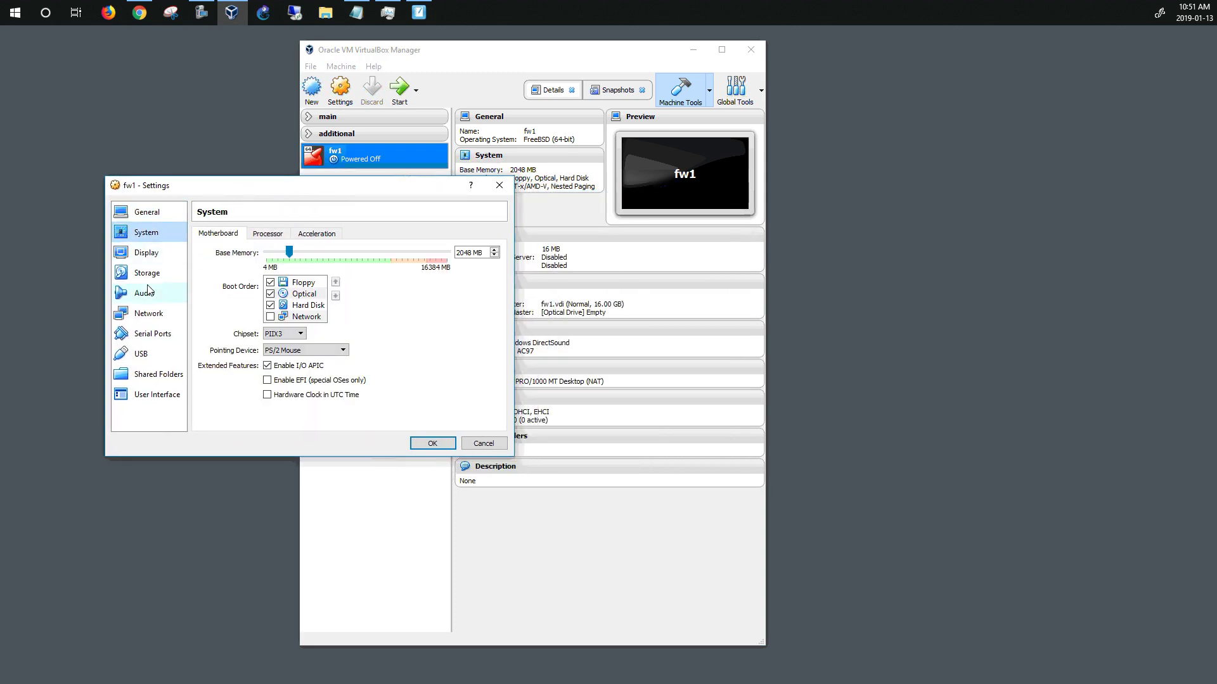
pyautogui.click(269, 283)
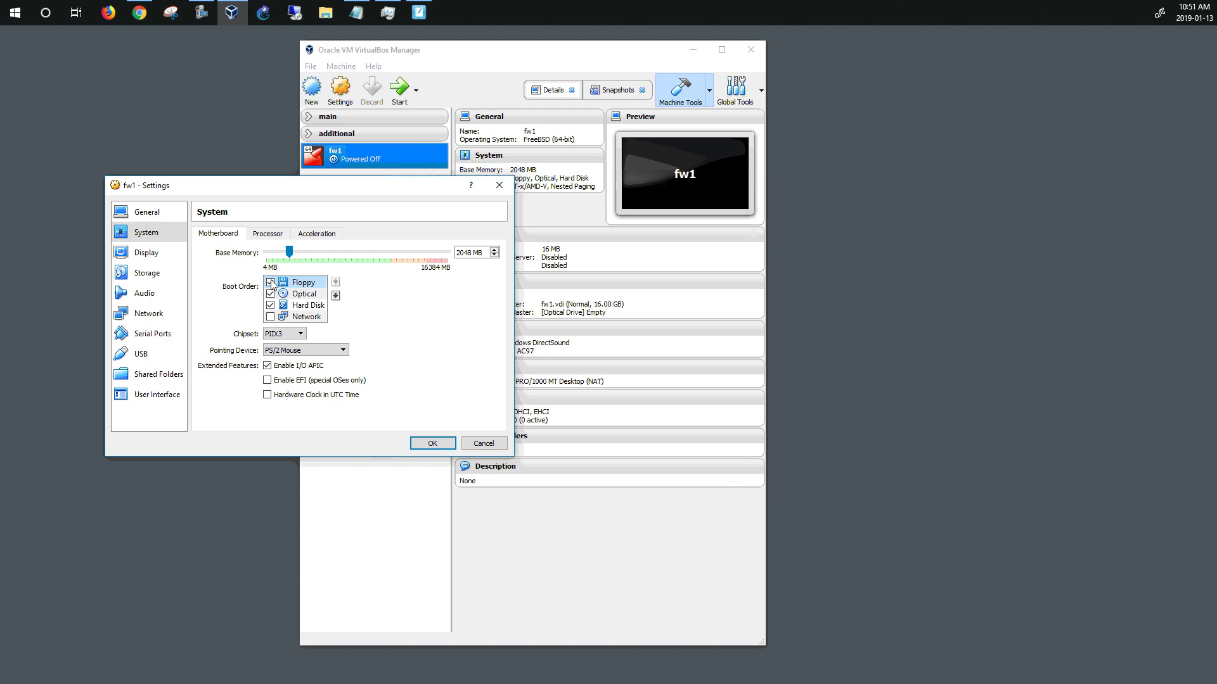
pyautogui.click(337, 296)
pyautogui.click(337, 297)
pyautogui.click(337, 297)
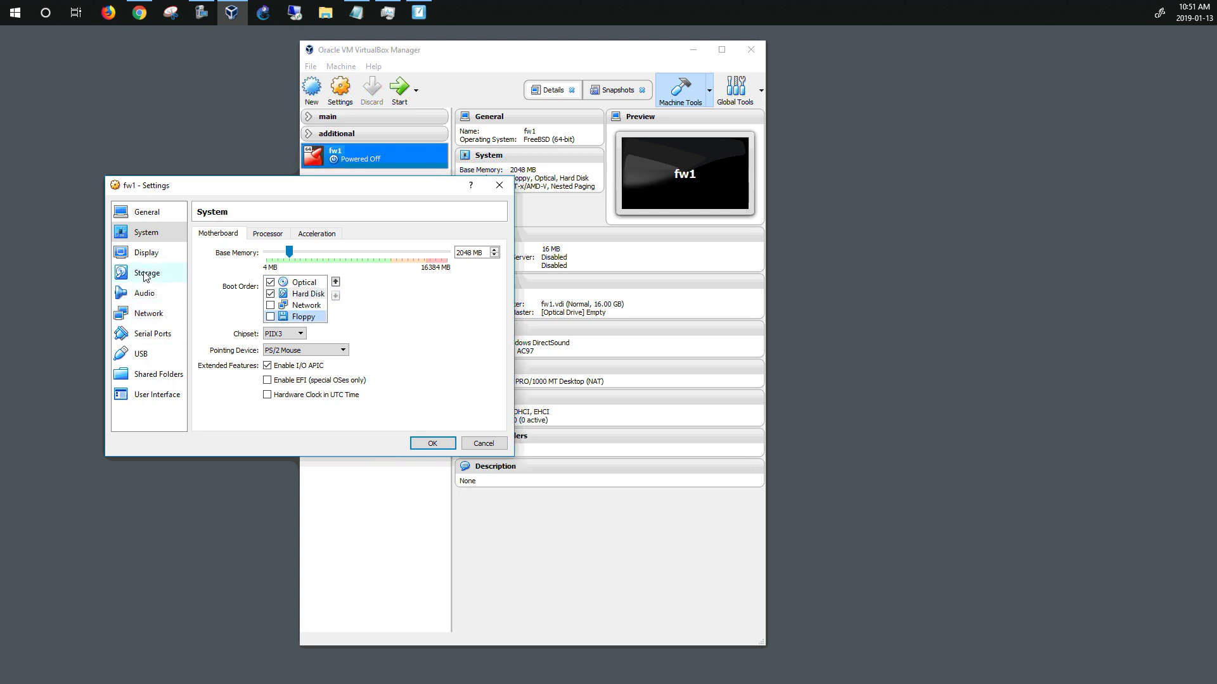
# Insert pfSense-CE-2.4.4-RELEASE-p1-amd64.iso into fw1's empty optical drive
pyautogui.click(145, 275)
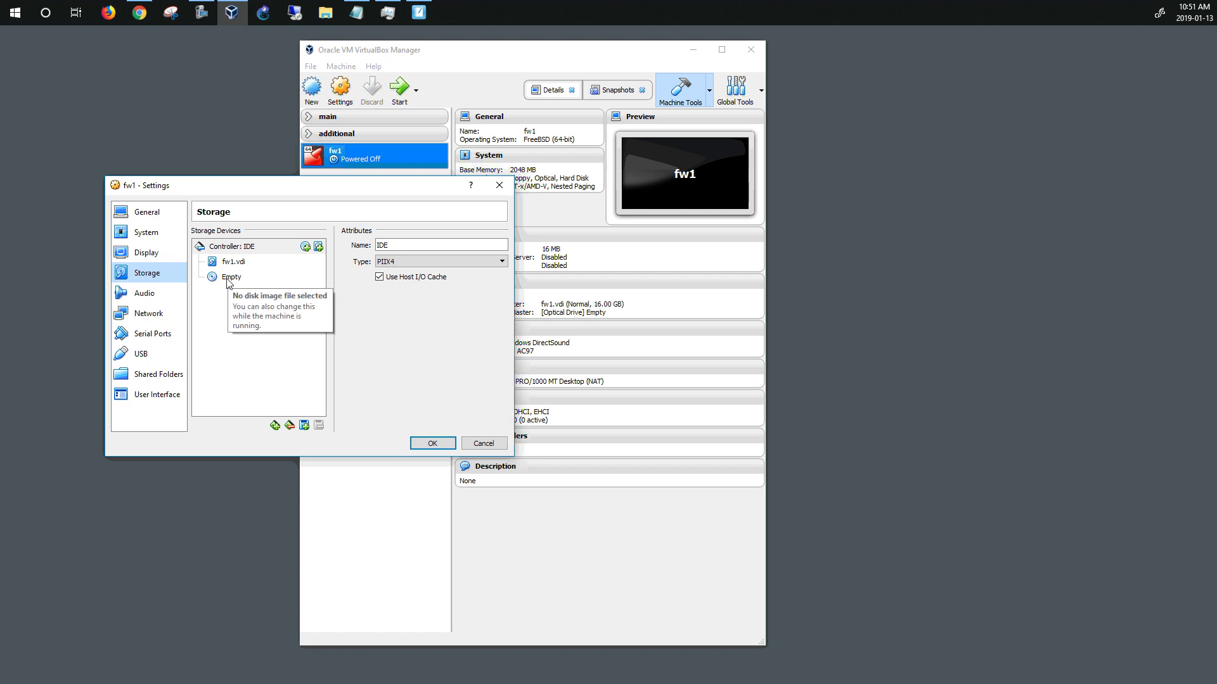
pyautogui.click(227, 279)
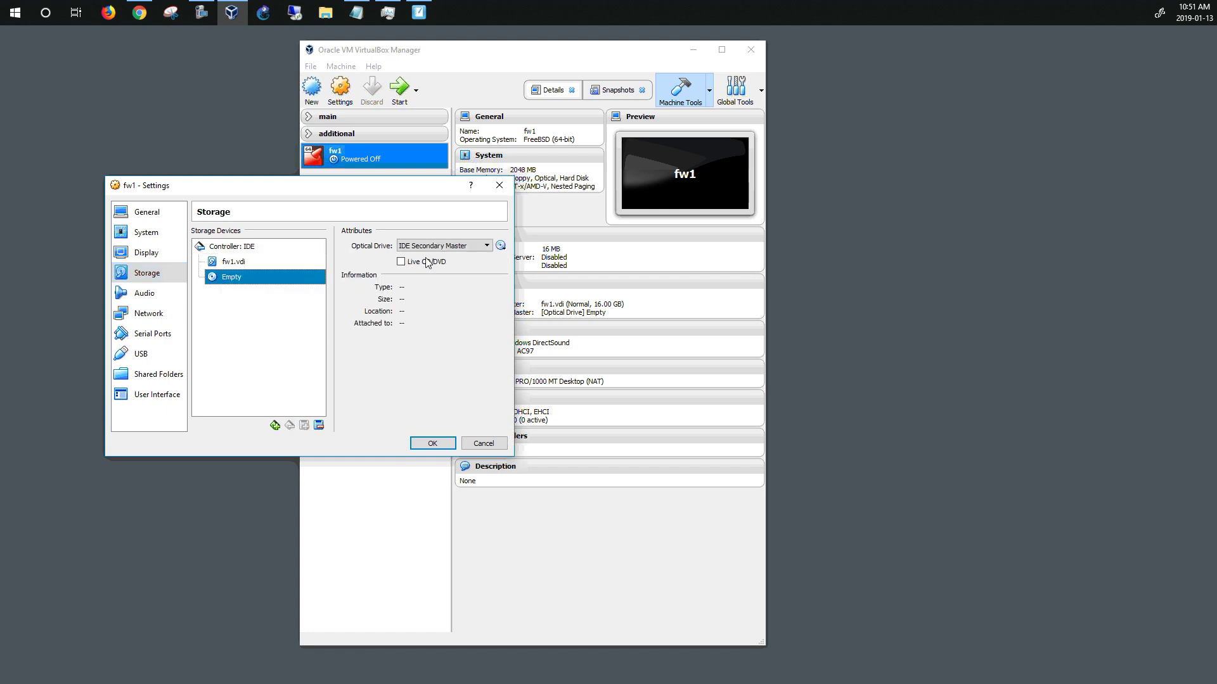
pyautogui.click(501, 246)
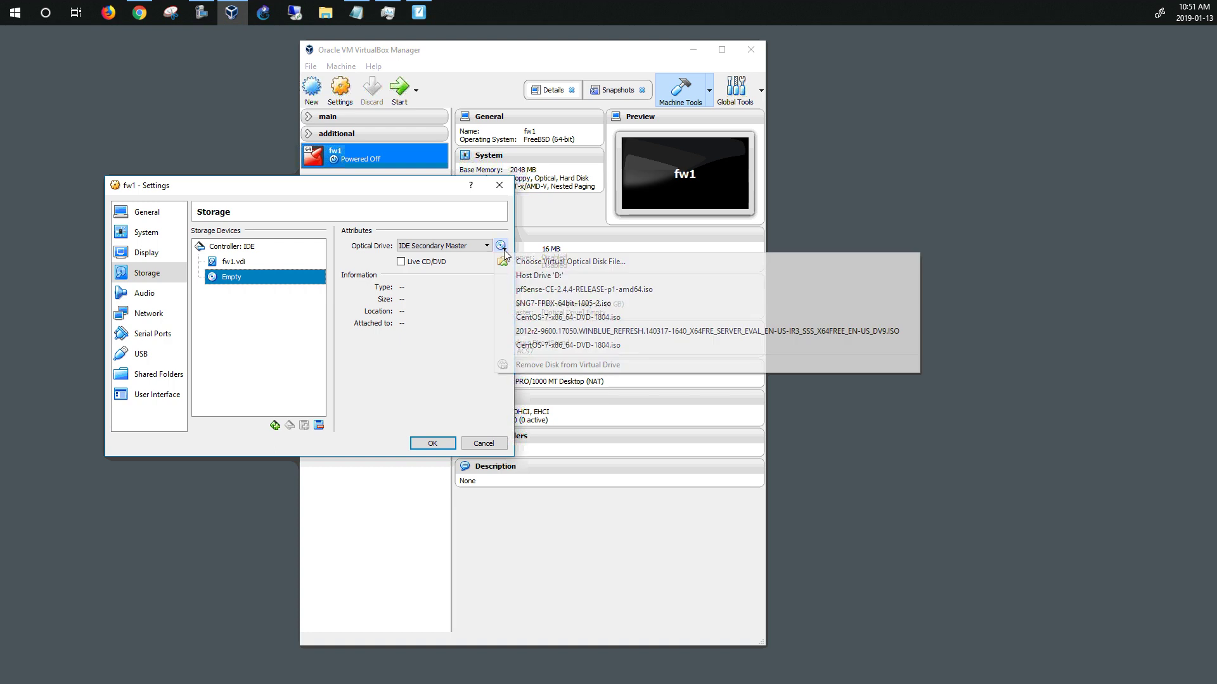
pyautogui.click(552, 263)
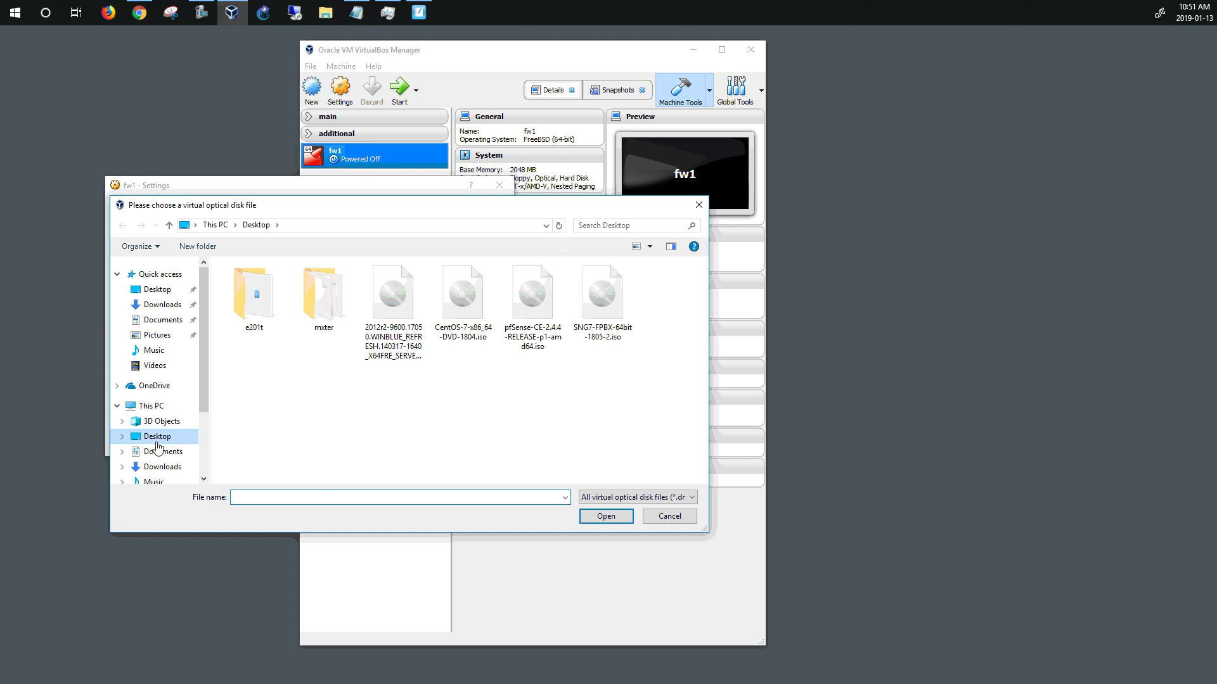
pyautogui.click(552, 324)
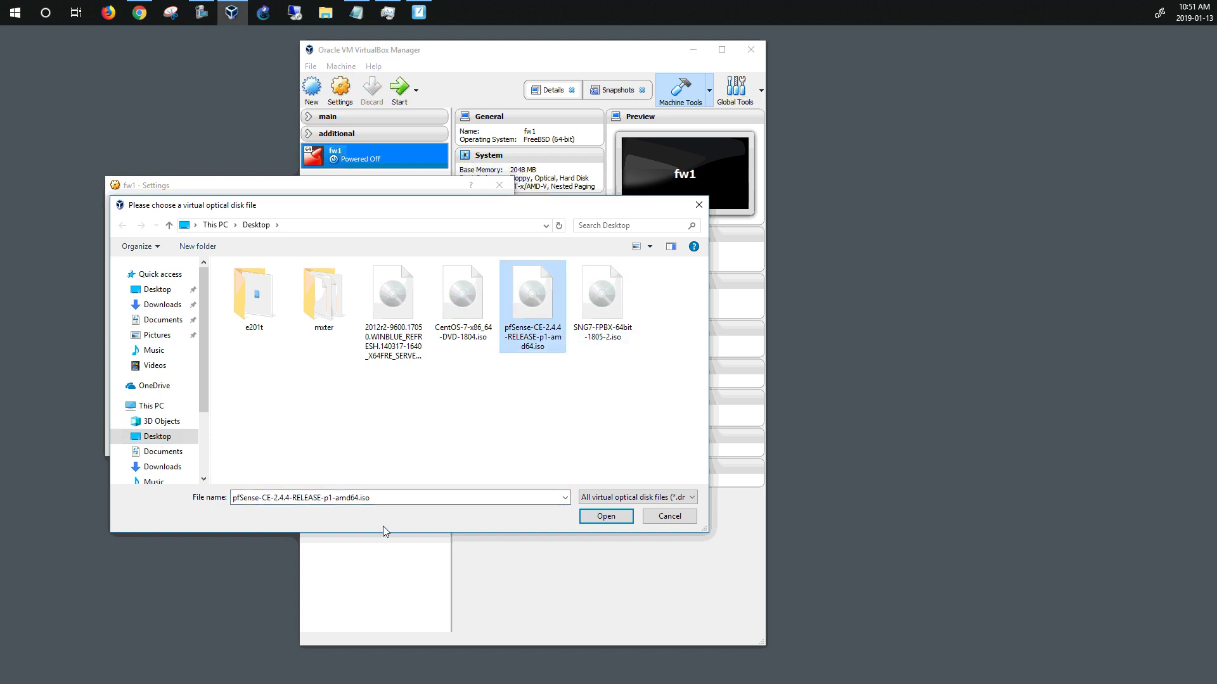
pyautogui.click(605, 516)
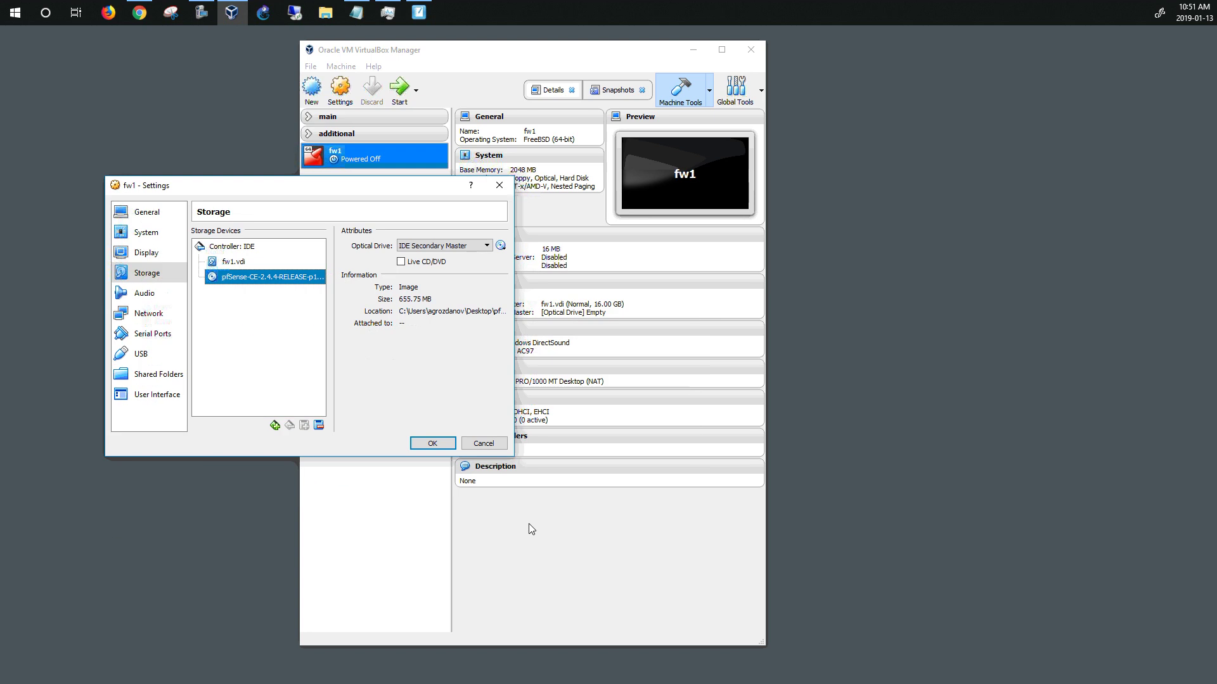
pyautogui.click(141, 315)
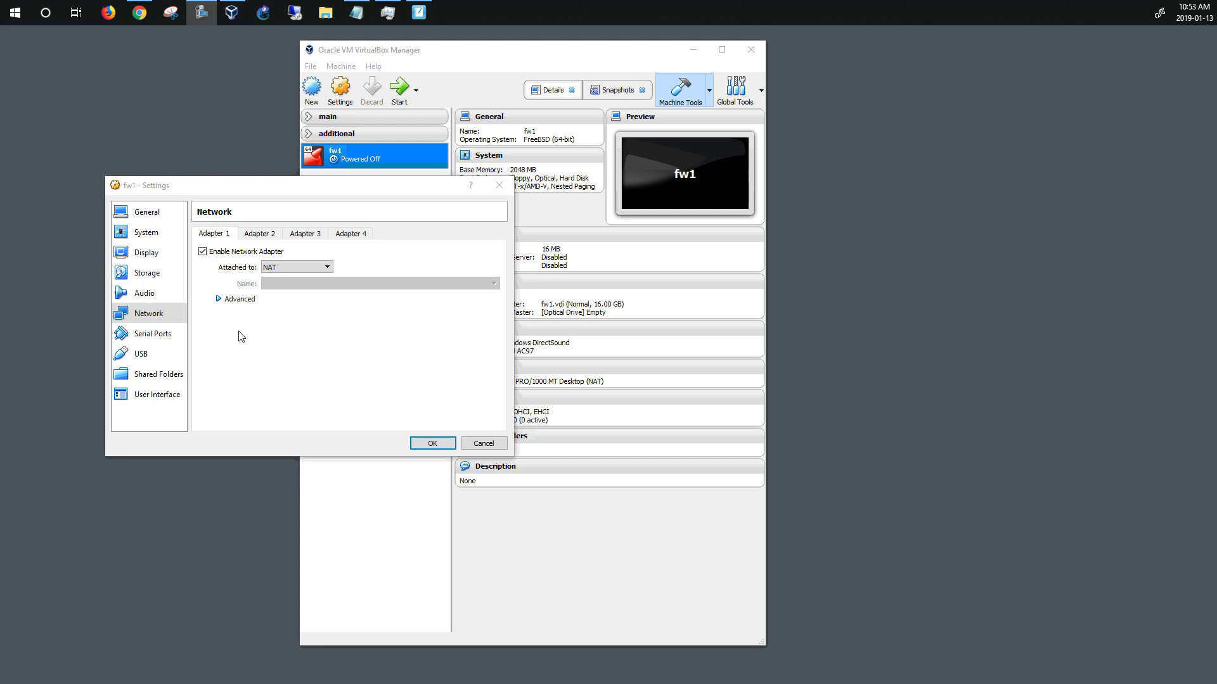
pyautogui.moveTo(228, 189); pyautogui.dragTo(170, 148)
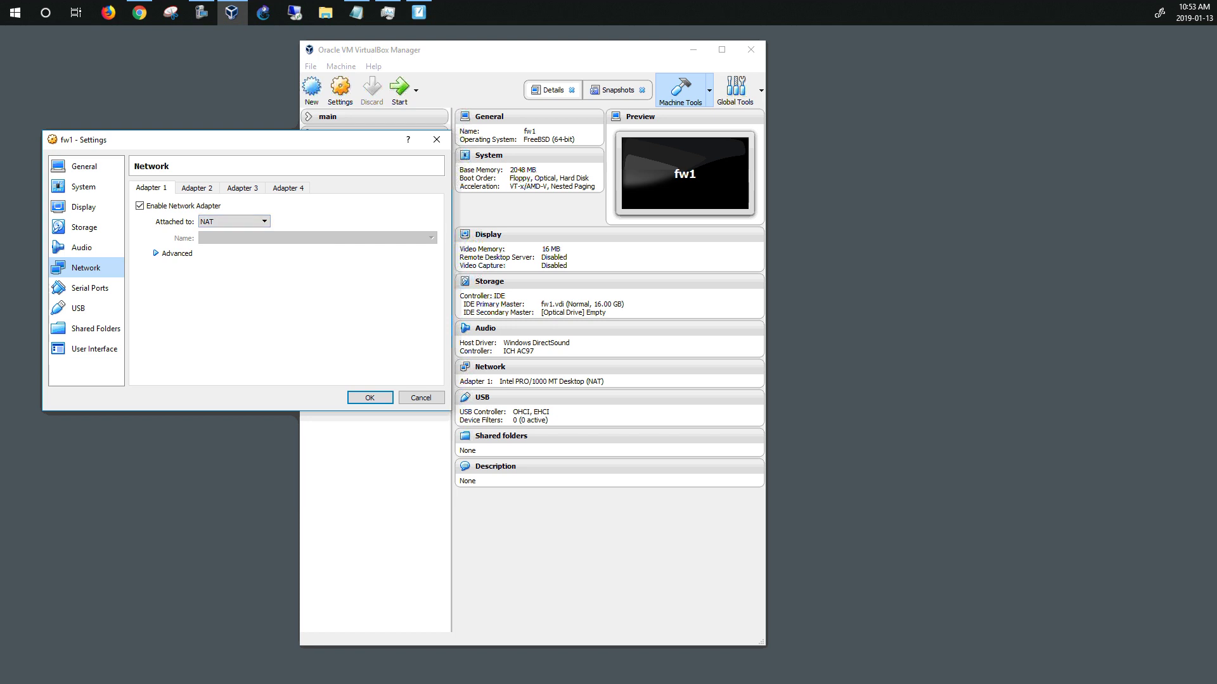
pyautogui.click(418, 12)
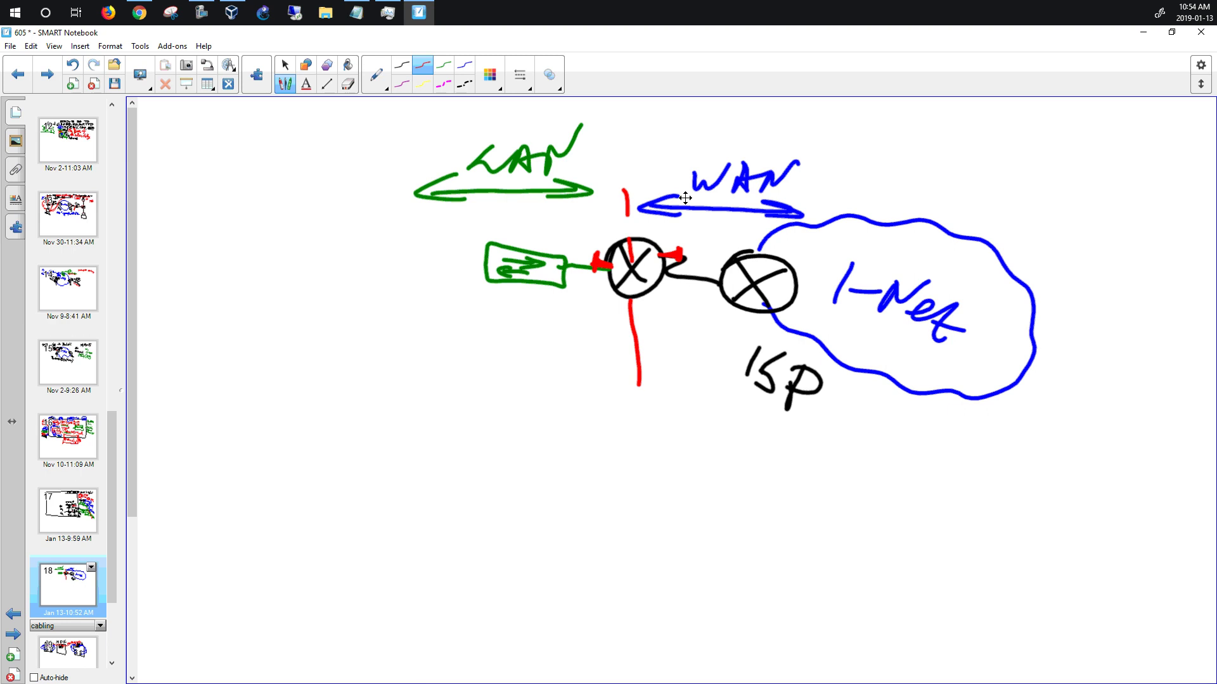
pyautogui.click(1142, 32)
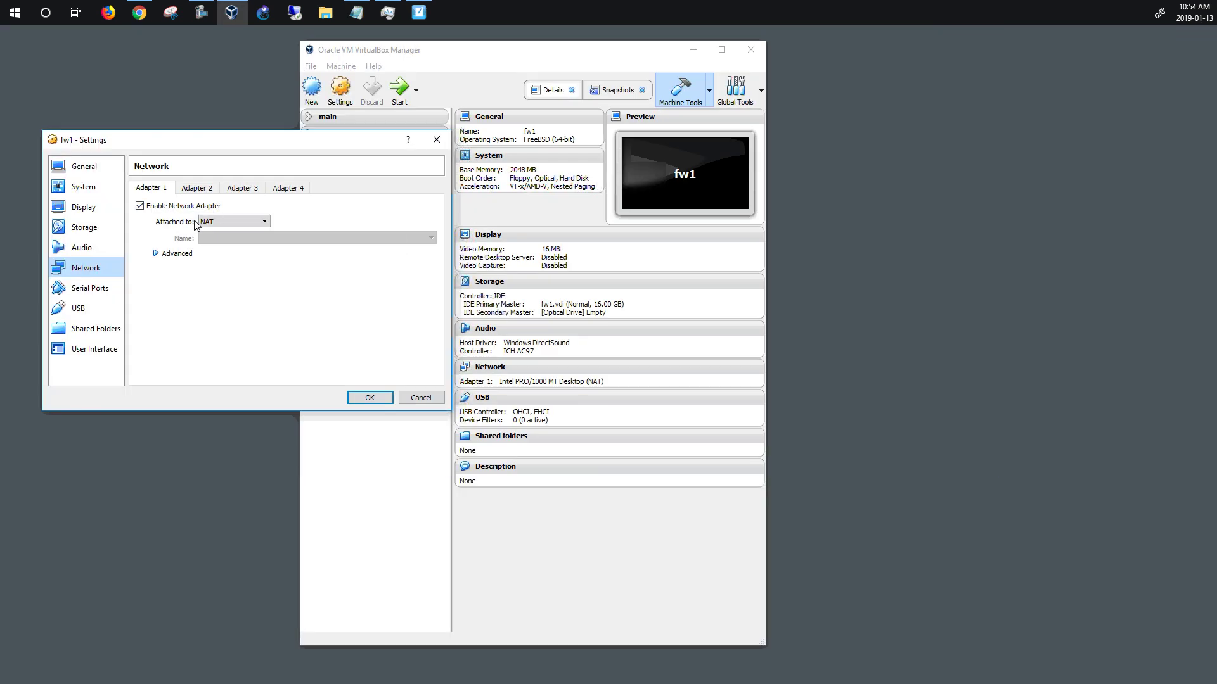
# Attach fw1's Adapter 1 as Bridged Adapter on the Intel(R) Ethernet Connection I217-LM
pyautogui.click(265, 221)
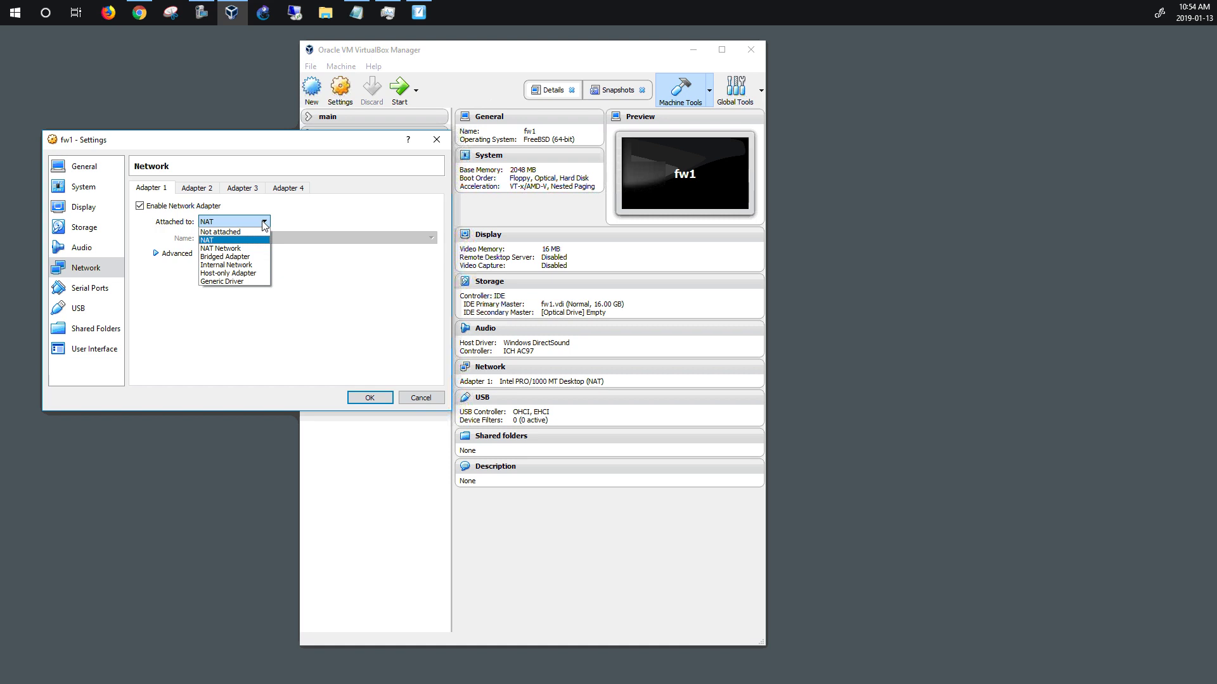
pyautogui.click(242, 258)
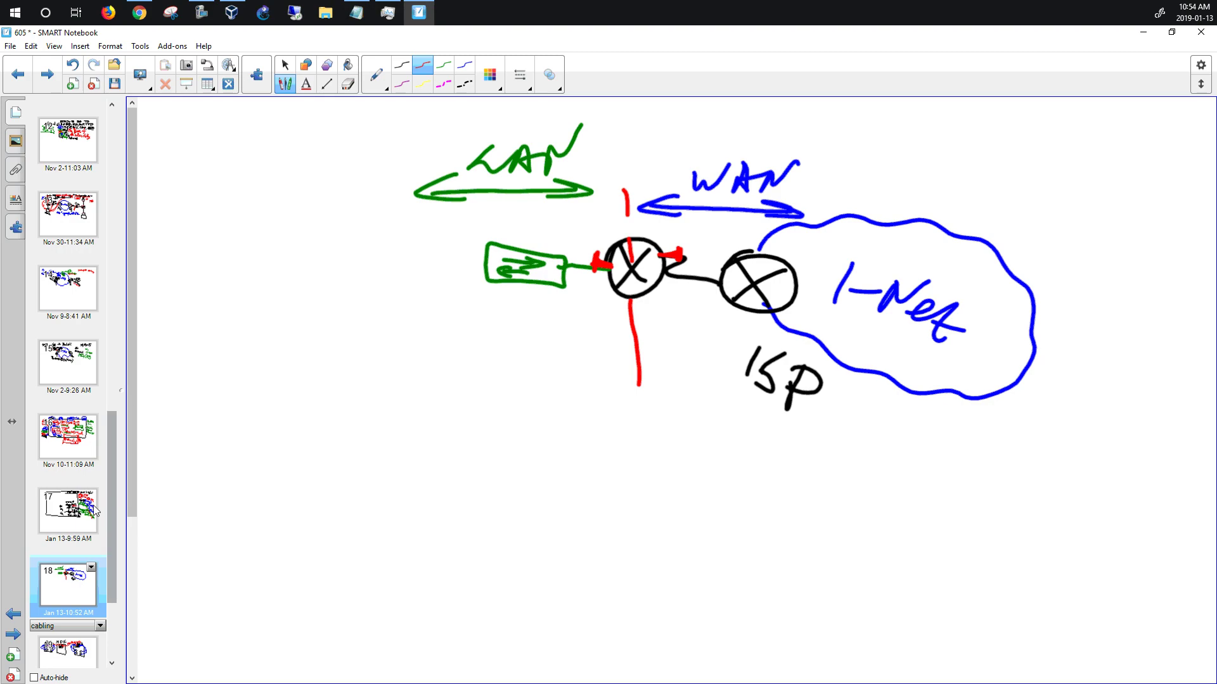
# Show page 17 with the NAT diagram in SMART Notebook
pyautogui.press('pageup')
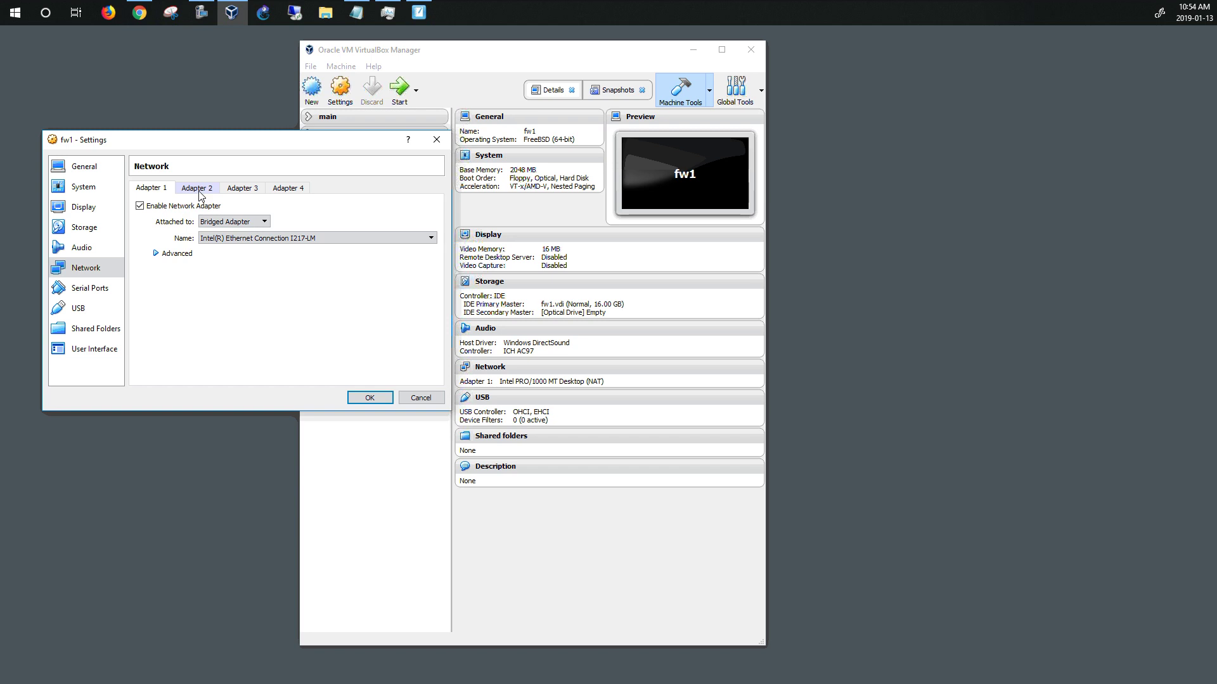
# Check Adapter 1's advanced options and MAC address, then view the disabled Adapter 2
pyautogui.click(156, 253)
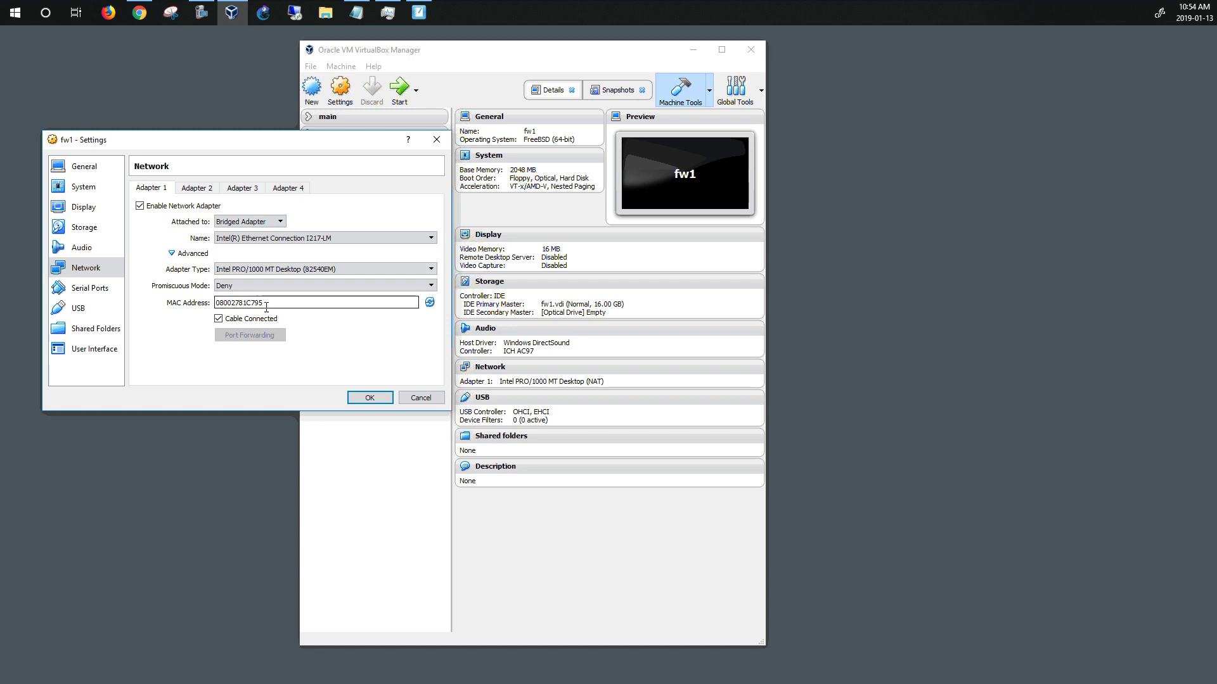
pyautogui.moveTo(268, 303); pyautogui.dragTo(217, 303)
pyautogui.click(195, 189)
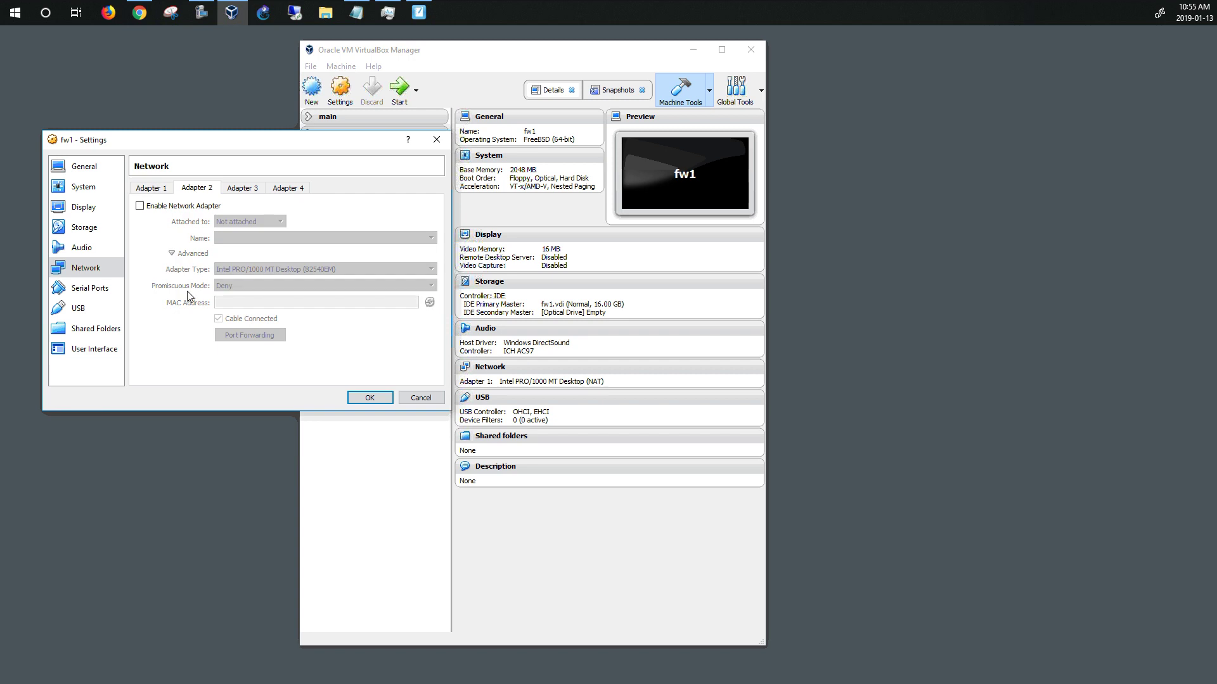
# Enable Adapter 2 and attach it to the NAT Network named NatNetwork
pyautogui.click(140, 206)
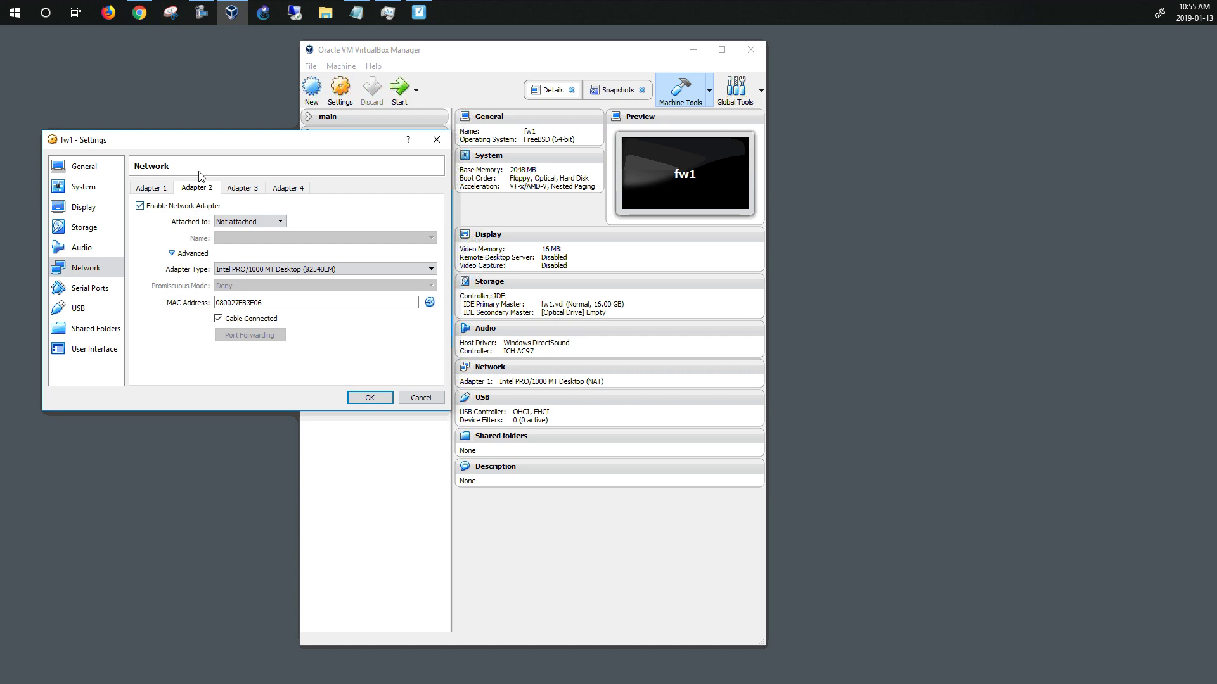
pyautogui.click(281, 222)
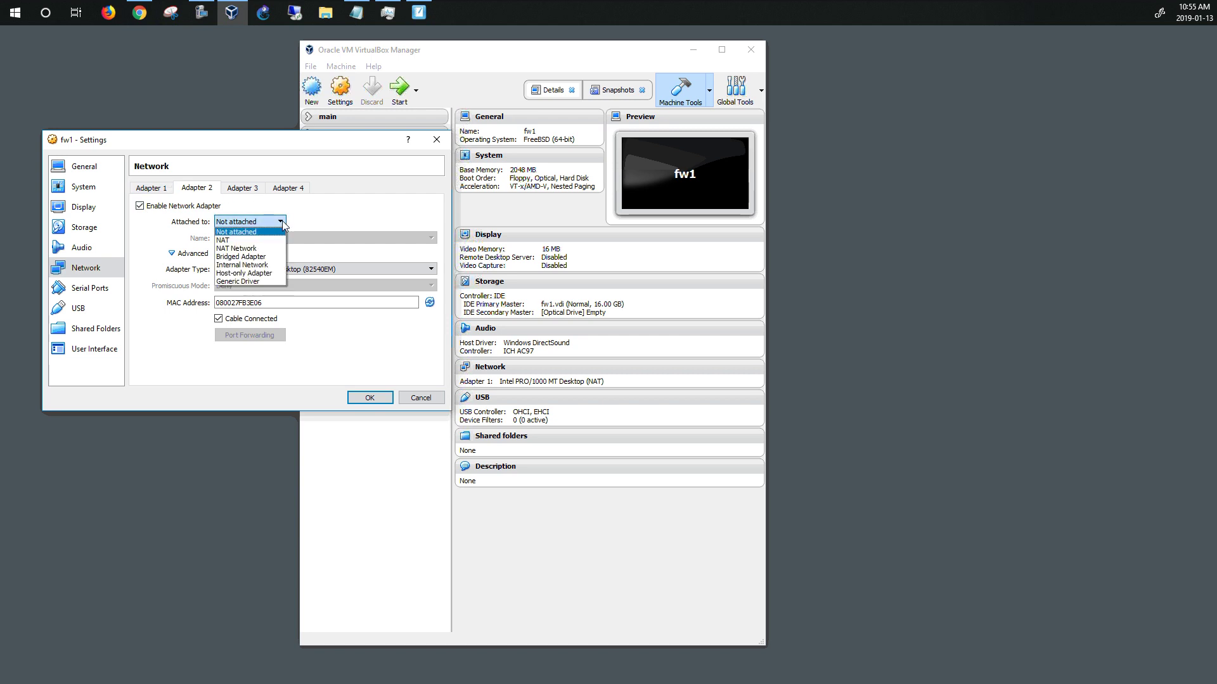
pyautogui.click(249, 250)
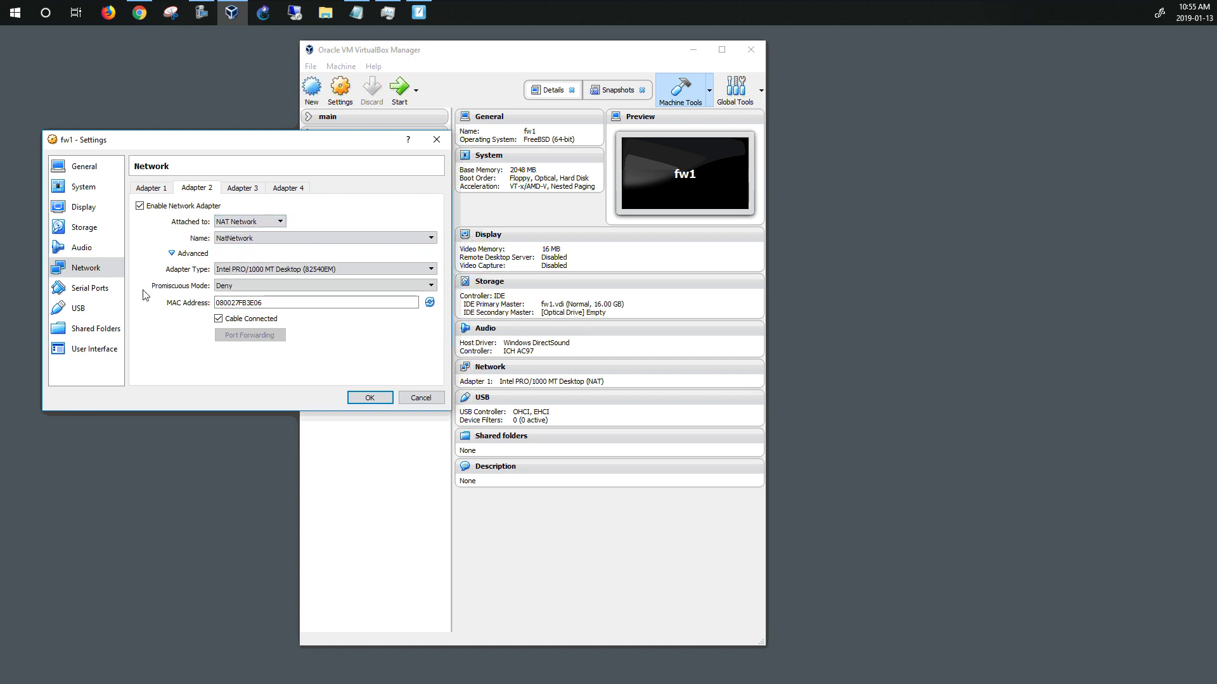
pyautogui.moveTo(263, 303); pyautogui.dragTo(208, 305)
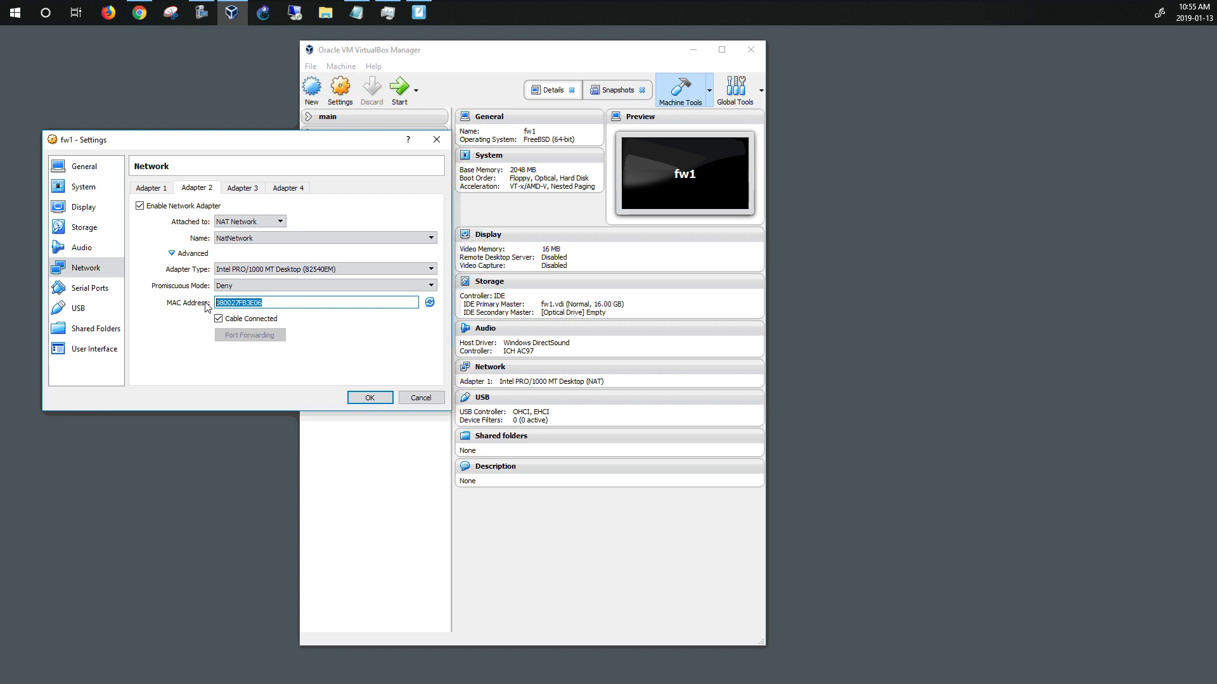
# Compare Adapter 1's bridged settings against Adapter 2's NAT Network settings
pyautogui.click(159, 189)
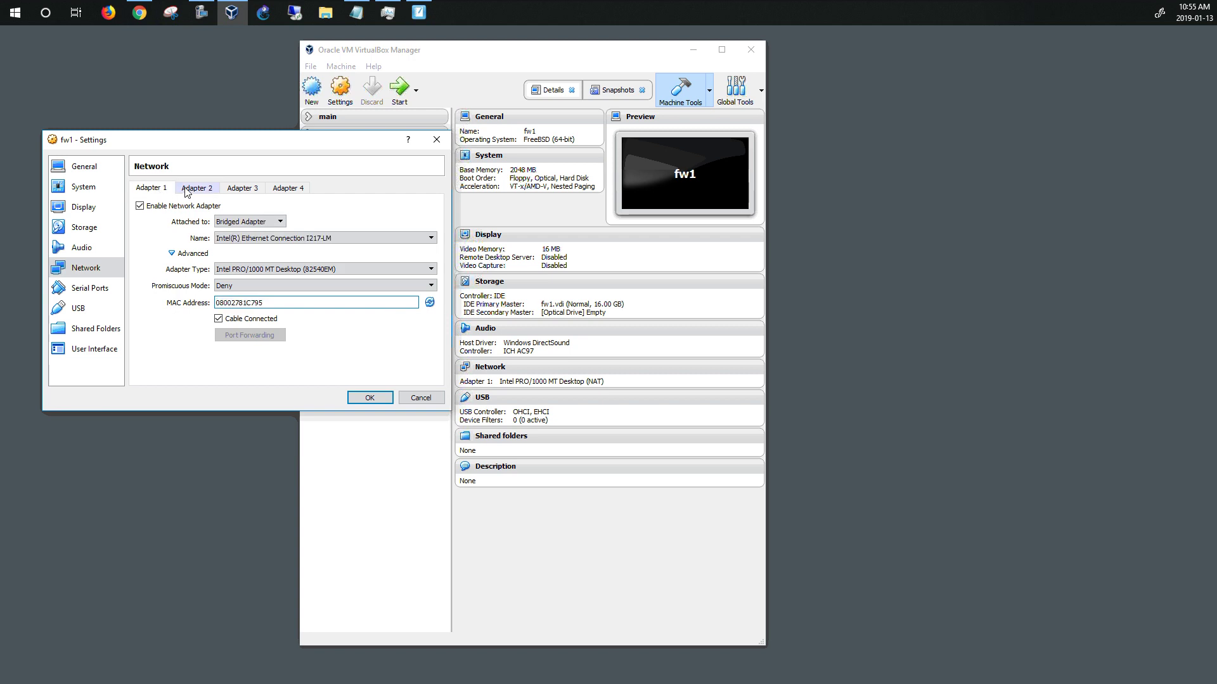
pyautogui.click(186, 190)
pyautogui.click(159, 189)
pyautogui.click(177, 190)
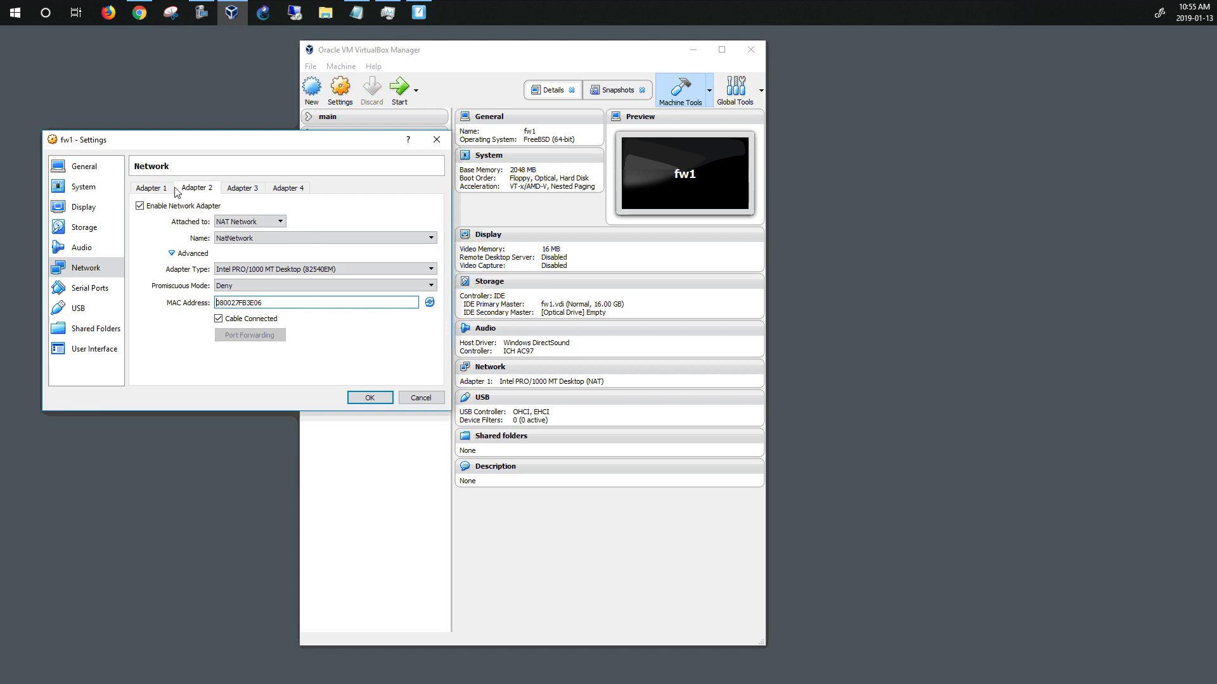
pyautogui.click(156, 189)
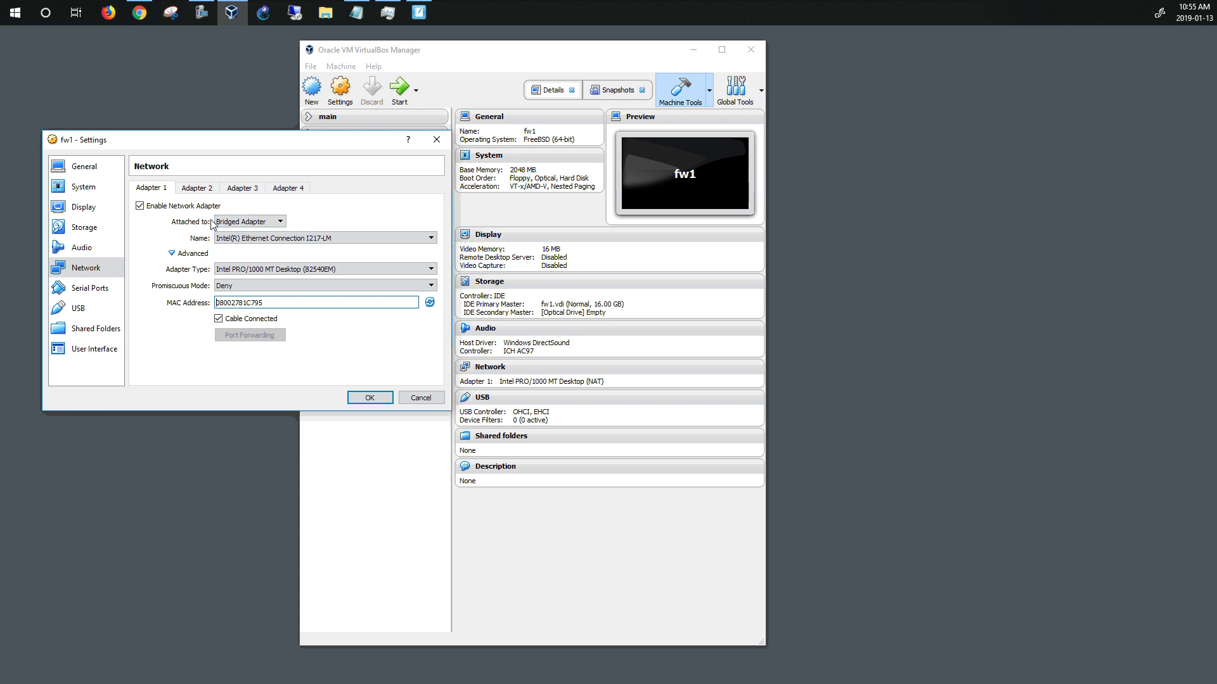
pyautogui.click(199, 189)
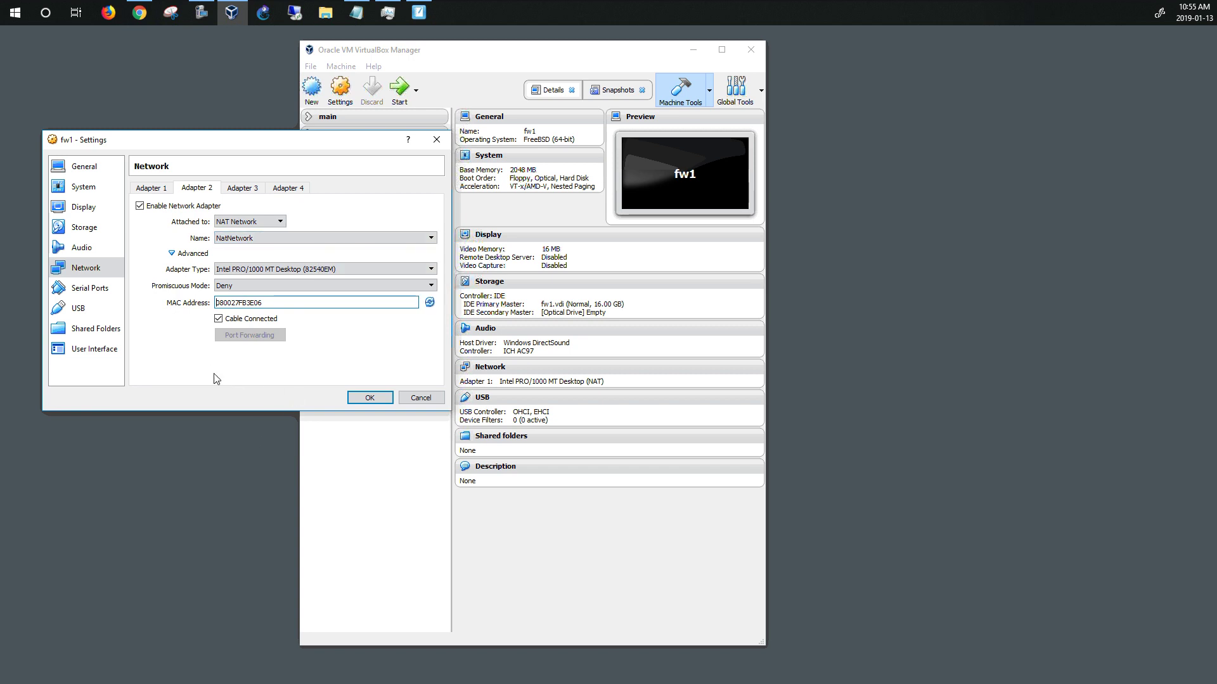
# Review fw1's System, Storage with the pfSense ISO, and Adapter 1 network pages
pyautogui.click(77, 187)
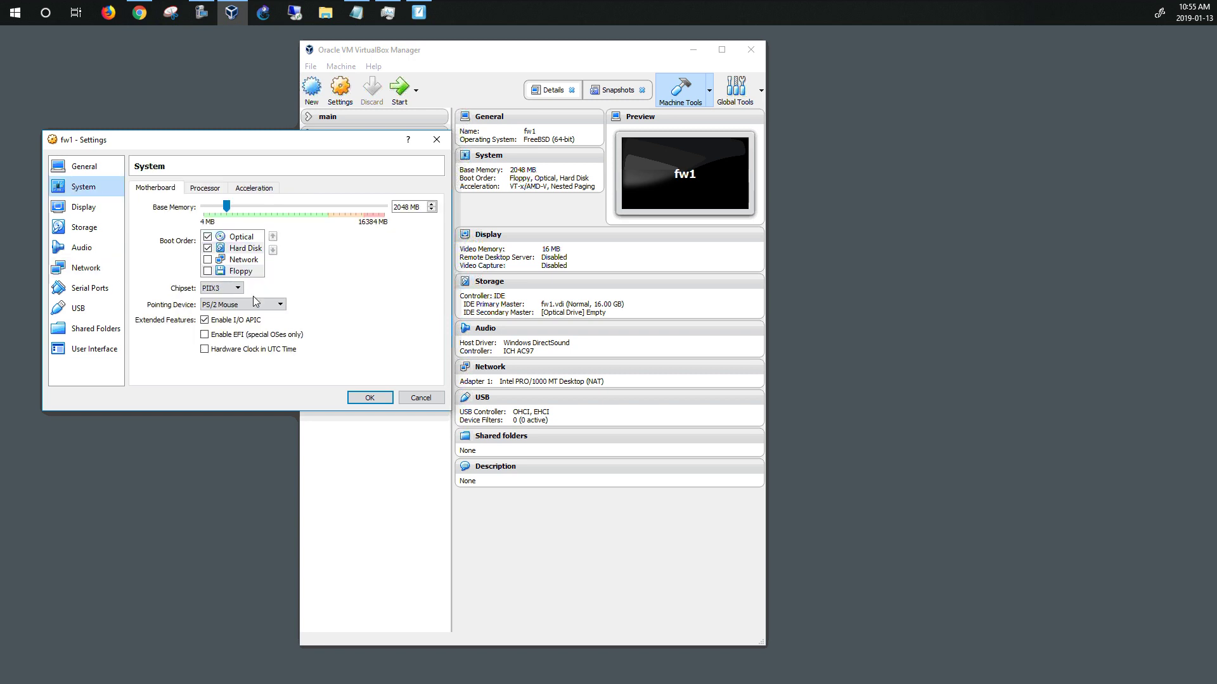
pyautogui.click(91, 229)
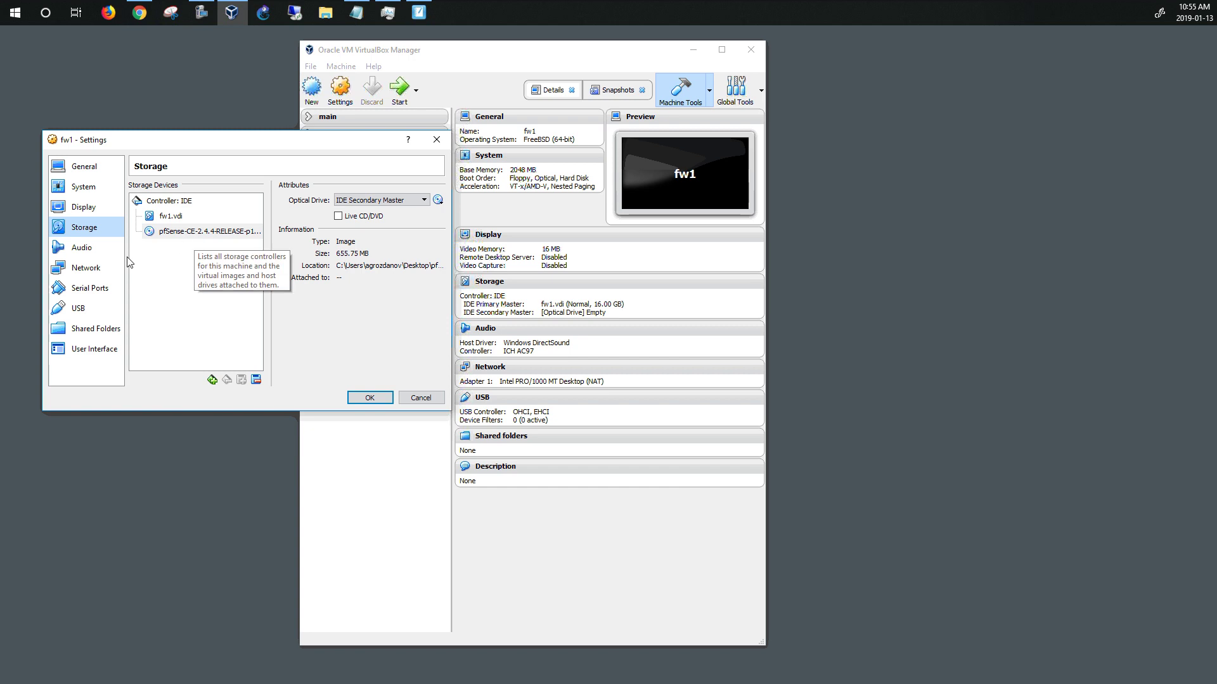
pyautogui.click(103, 269)
pyautogui.click(163, 190)
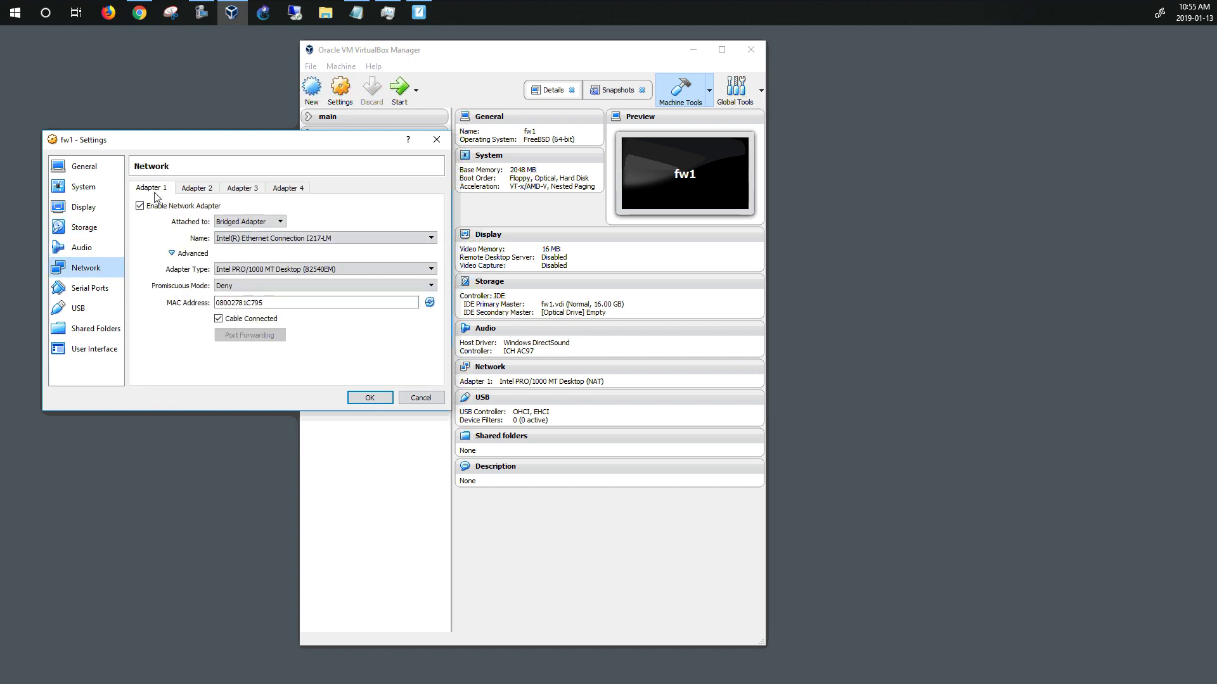
pyautogui.click(196, 192)
pyautogui.click(152, 190)
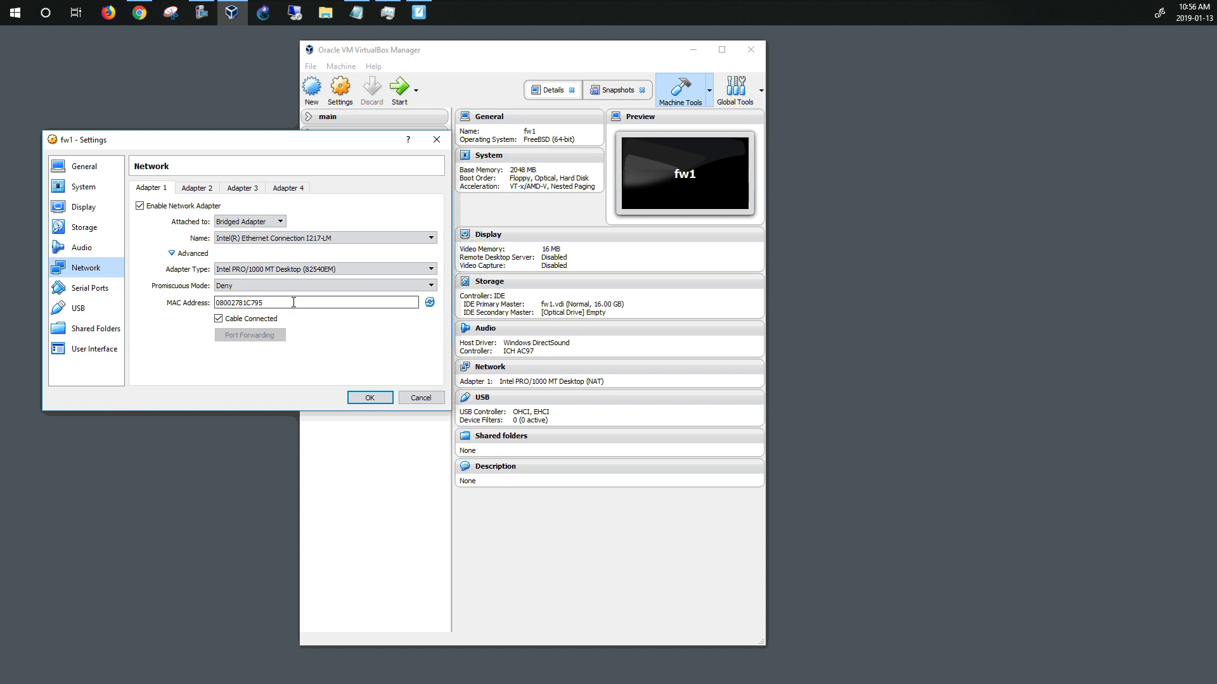
# Keep Adapter 1 as Bridged Adapter and save fw1's settings
pyautogui.click(264, 223)
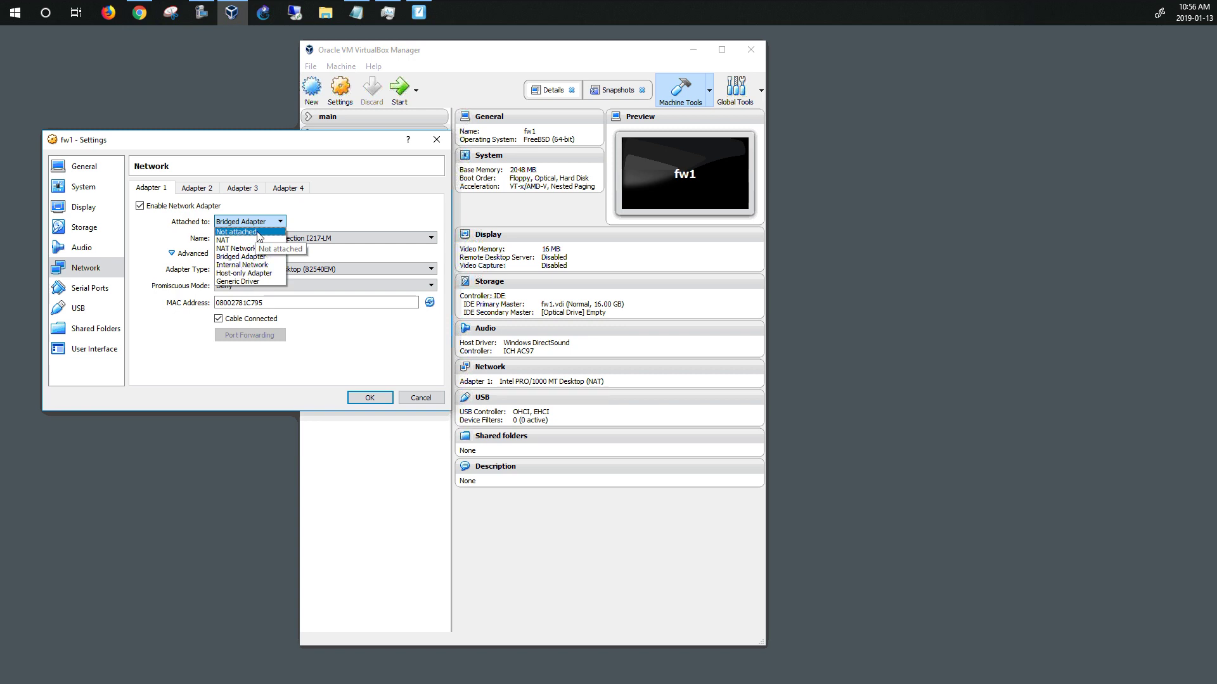
pyautogui.click(350, 204)
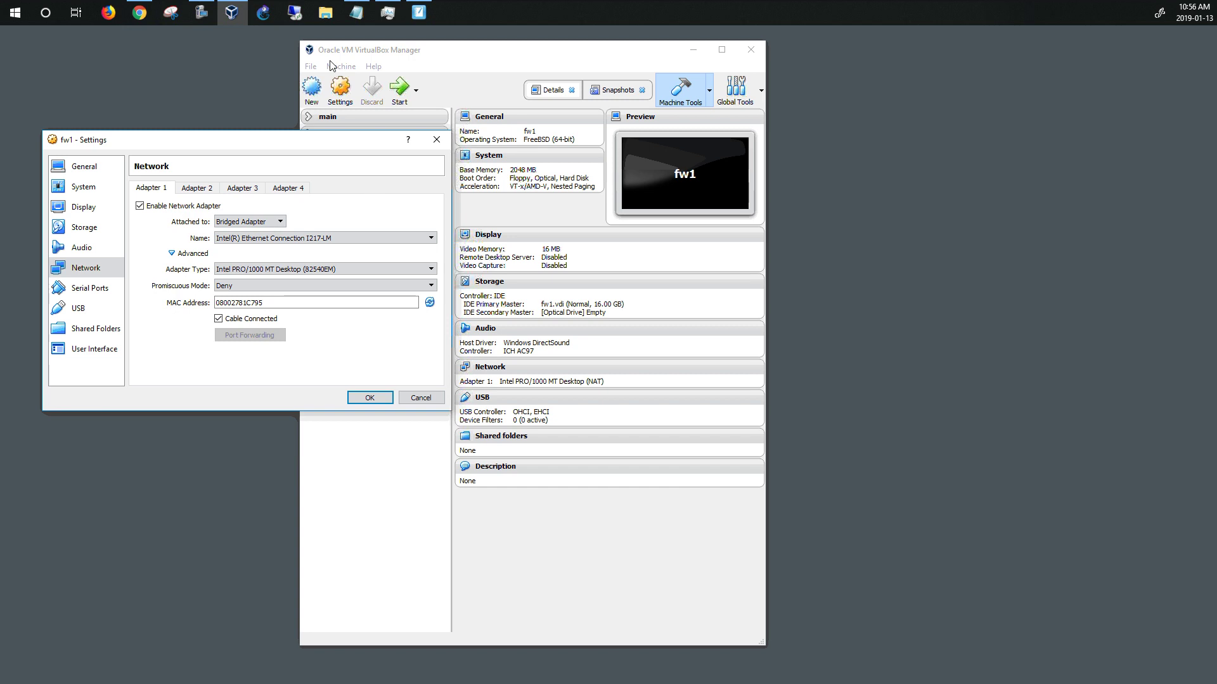
pyautogui.click(359, 400)
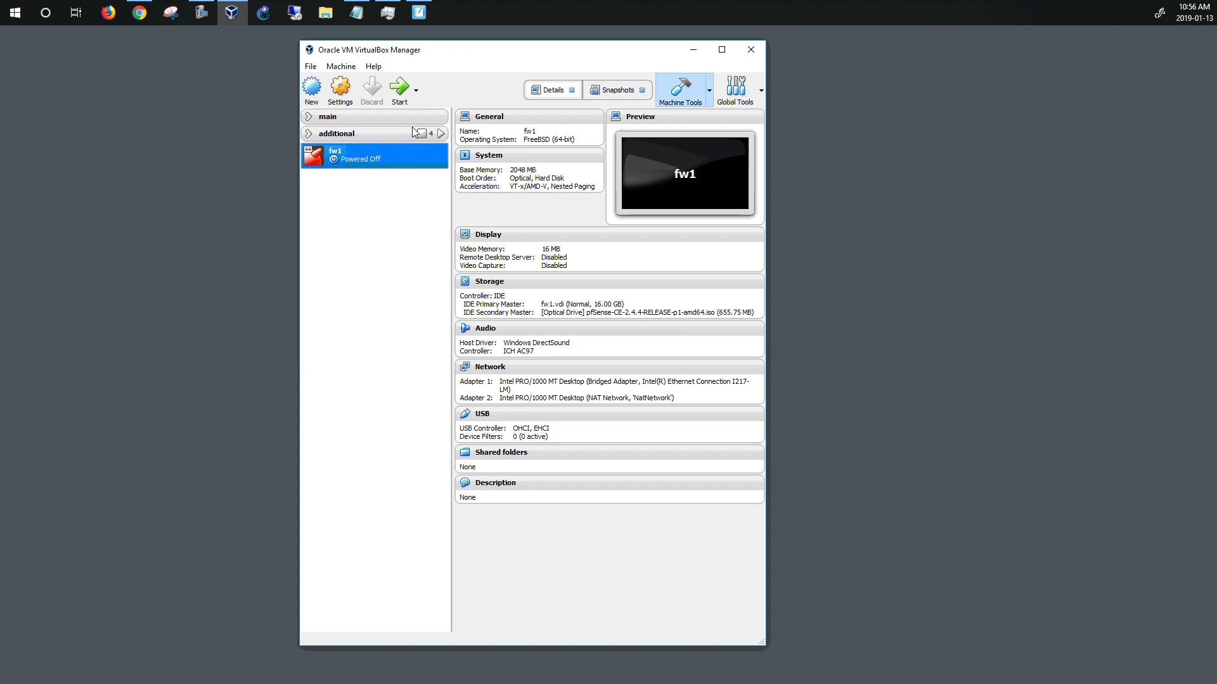
# Start fw1 and move its booting console window to the left side of the screen
pyautogui.click(399, 88)
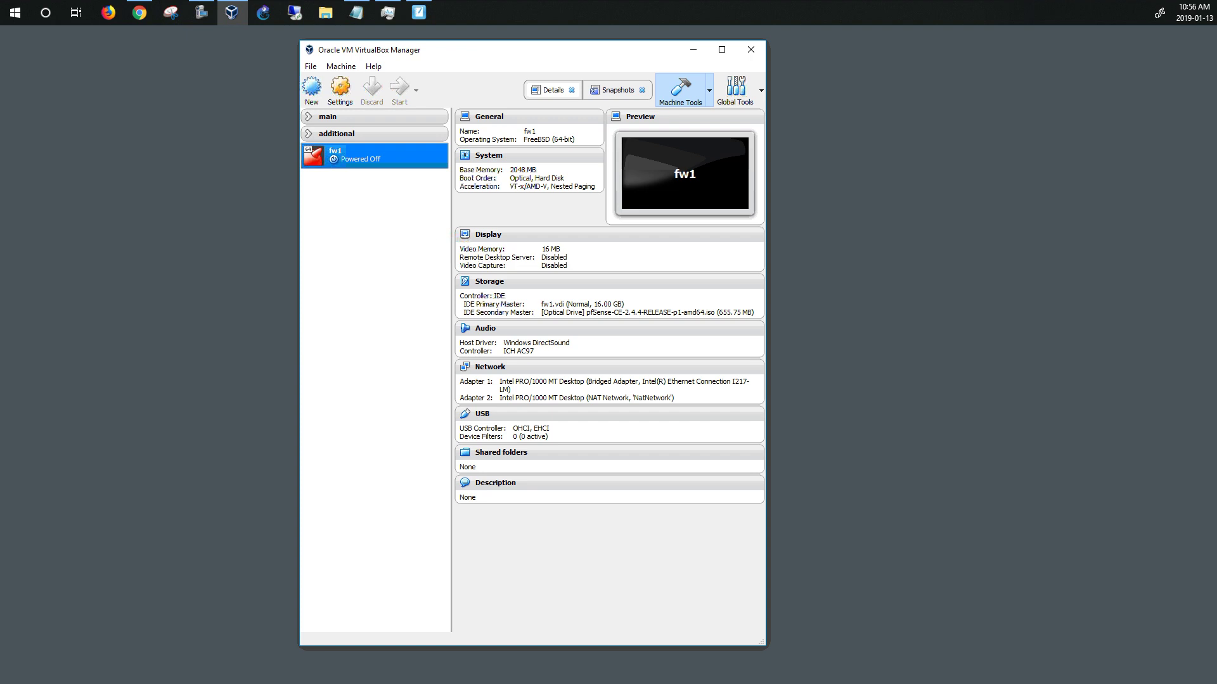
pyautogui.press('Return')
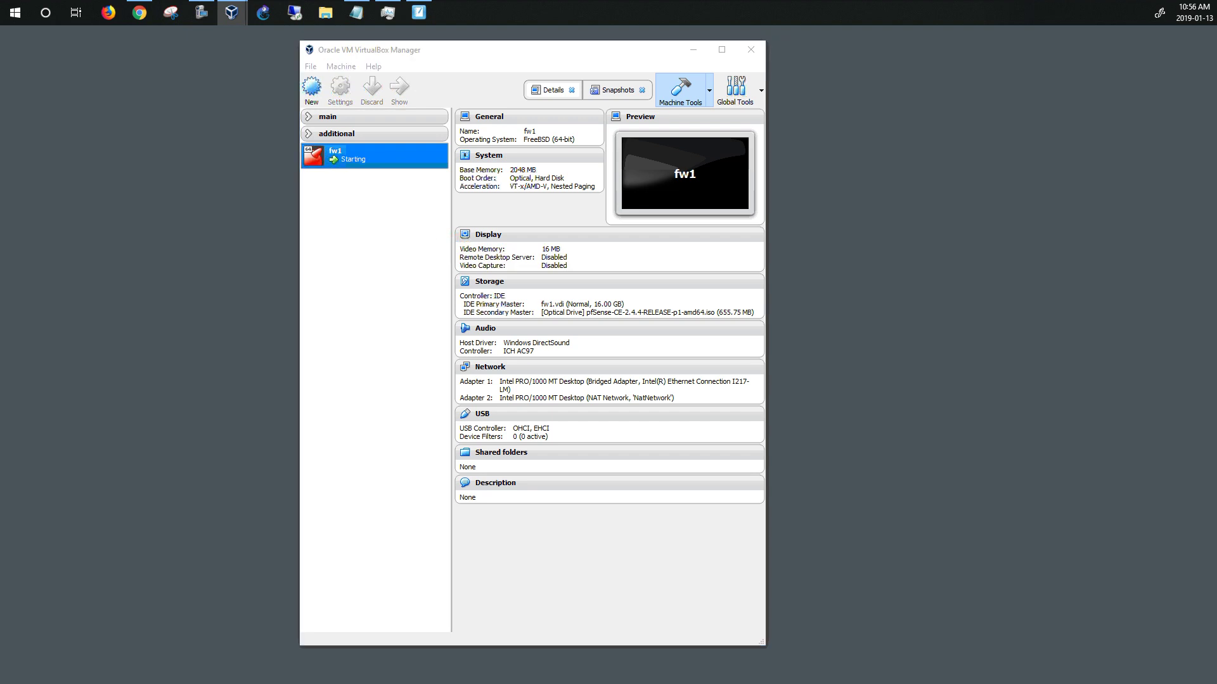
pyautogui.moveTo(412, 179); pyautogui.dragTo(207, 117)
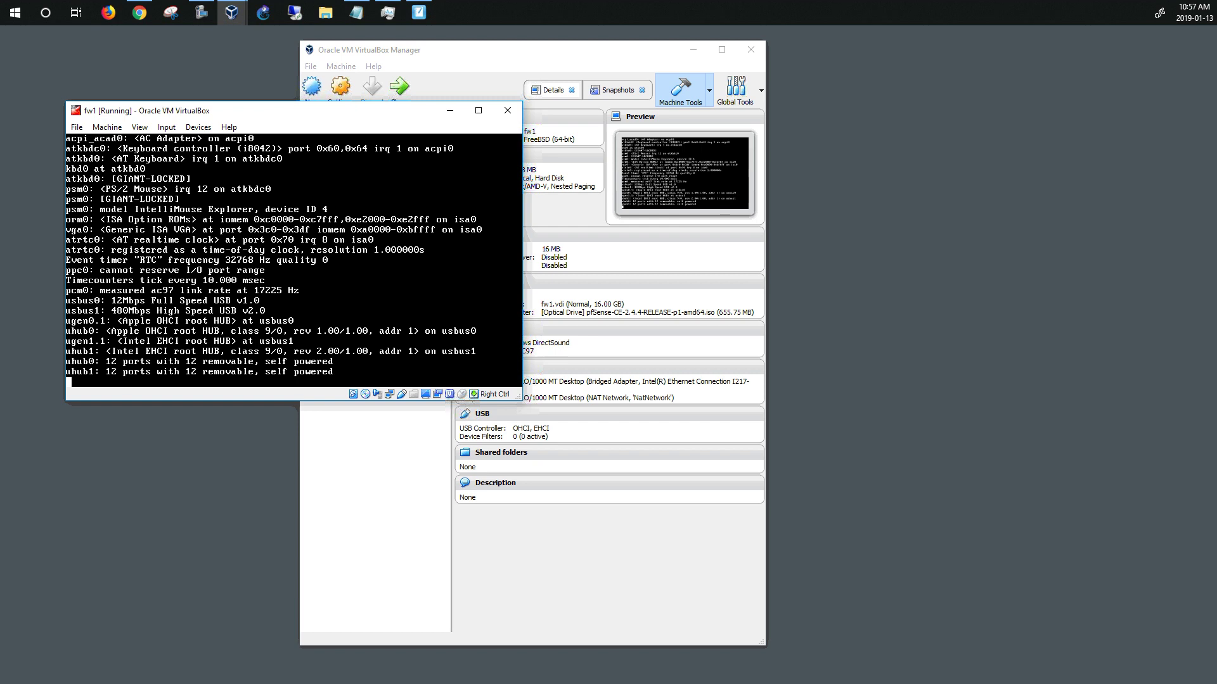
# Install pfSense on fw1 with the default keymap and Auto (UFS) partitioning
pyautogui.click(342, 118)
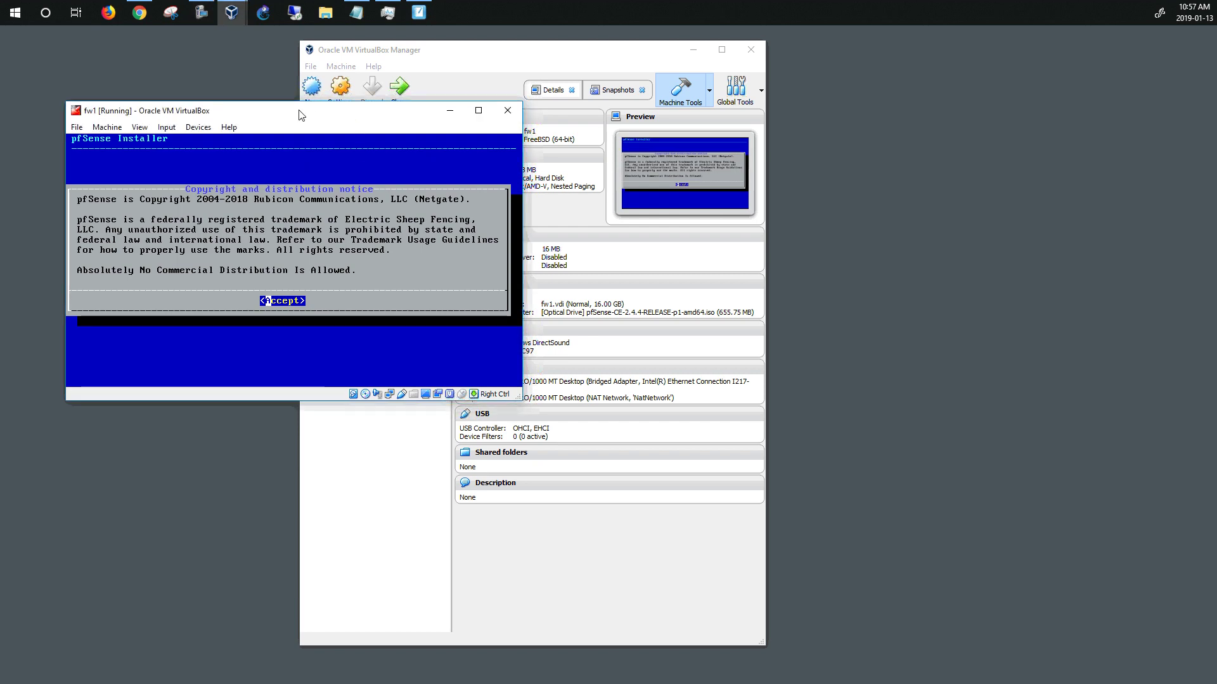
pyautogui.press('Return')
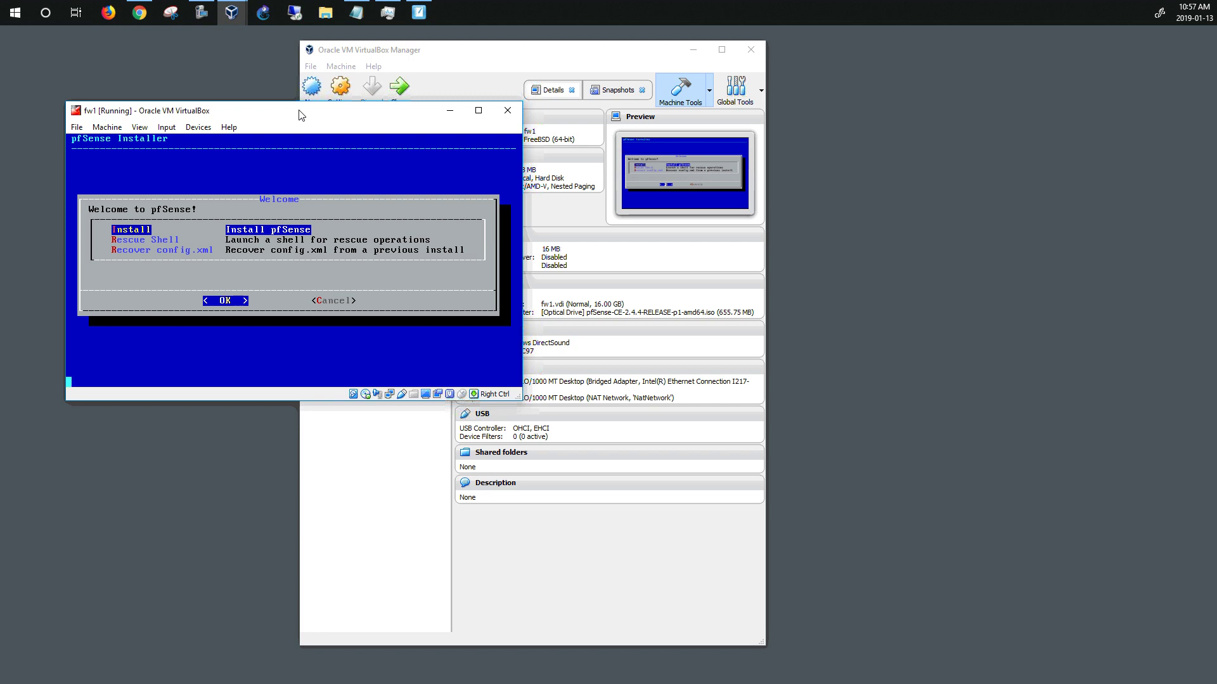
pyautogui.press('Return')
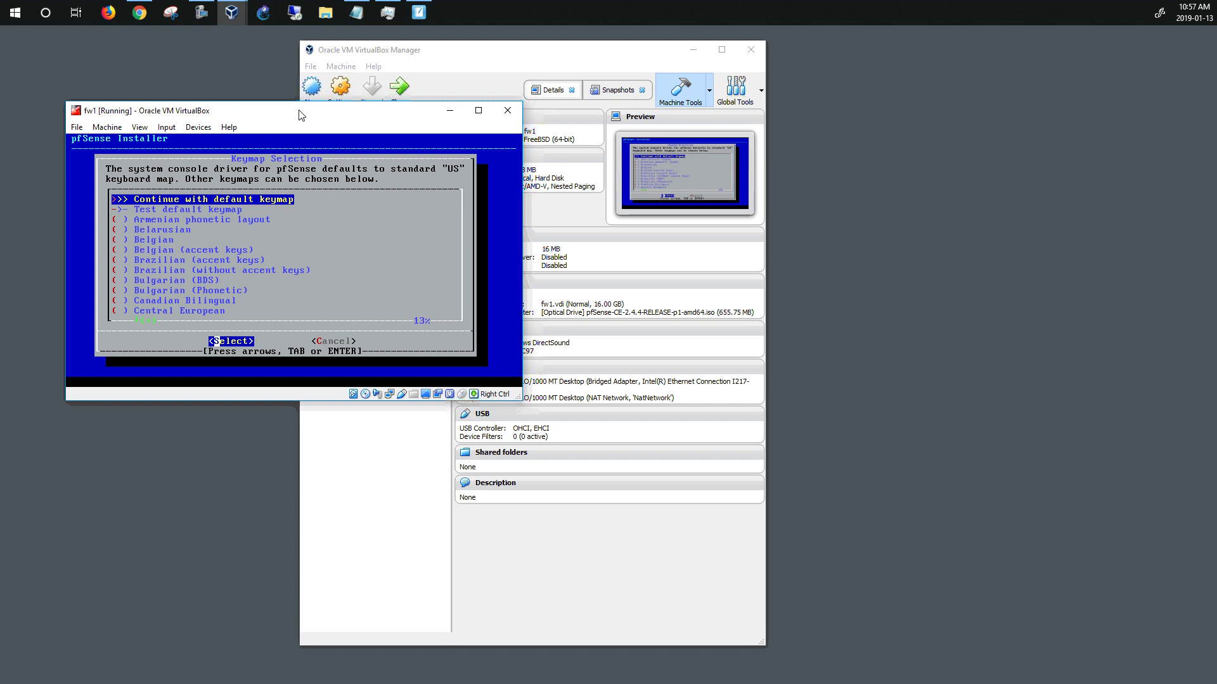
pyautogui.press('Return')
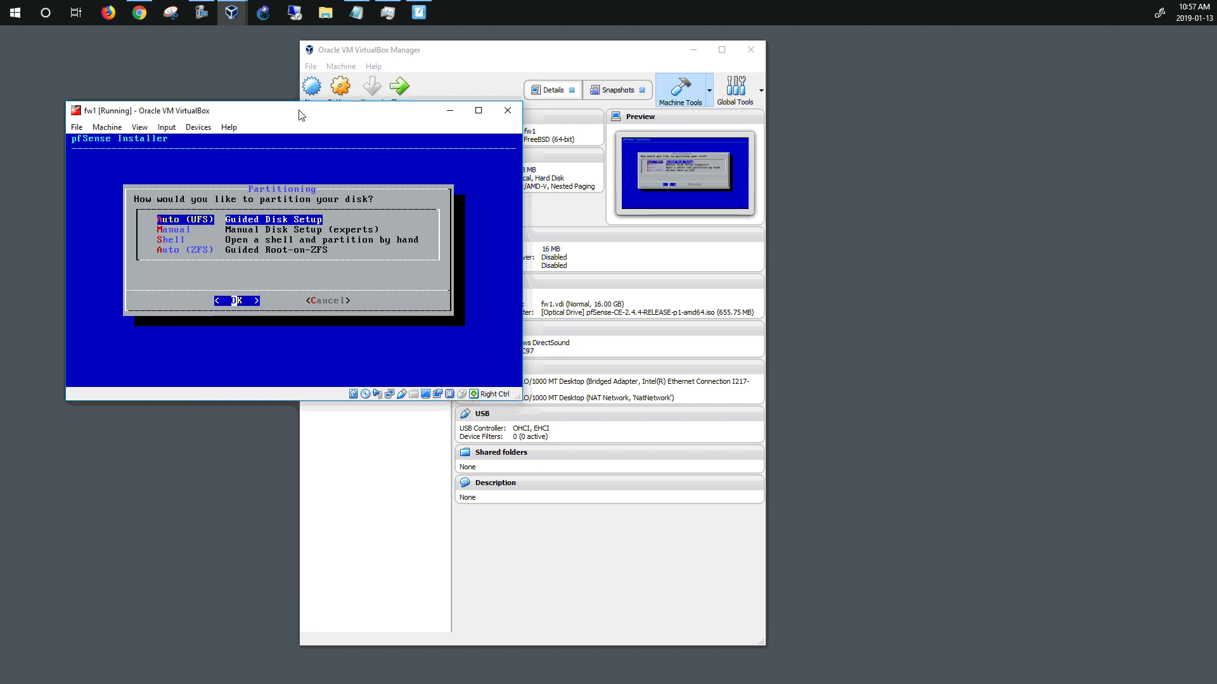
pyautogui.press('Return')
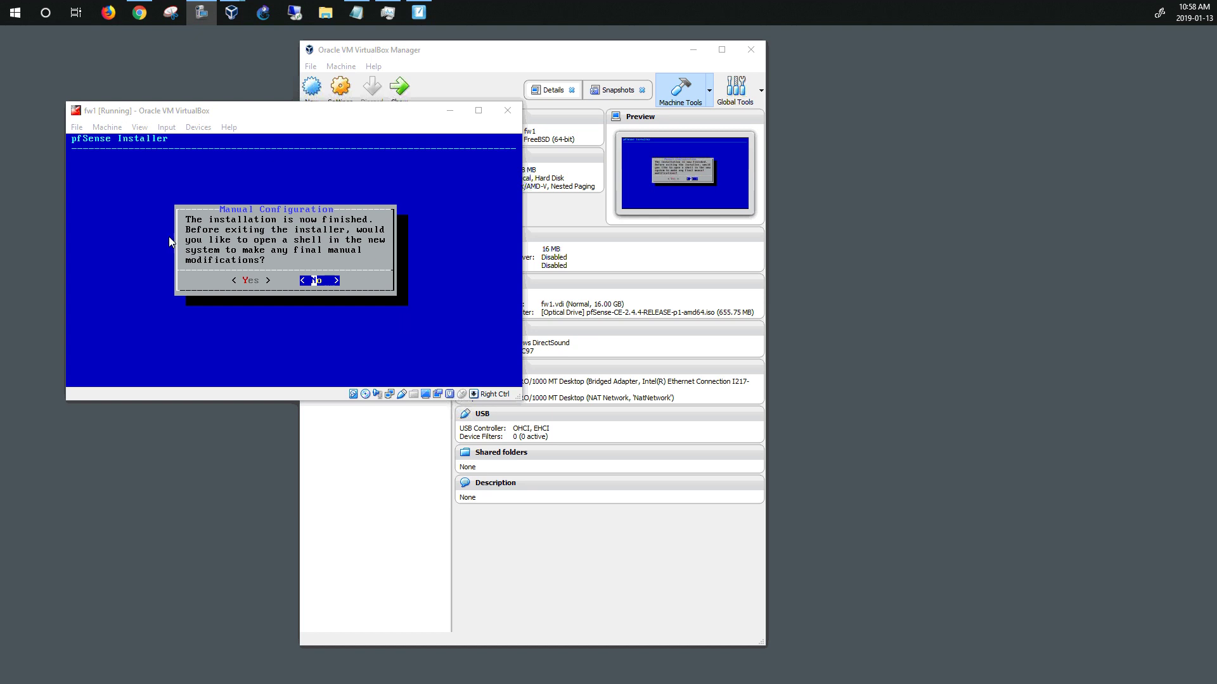
# Decline the post-install shell, reboot fw1, and bring up the Close Virtual Machine dialog
pyautogui.click(275, 118)
pyautogui.press('Return')
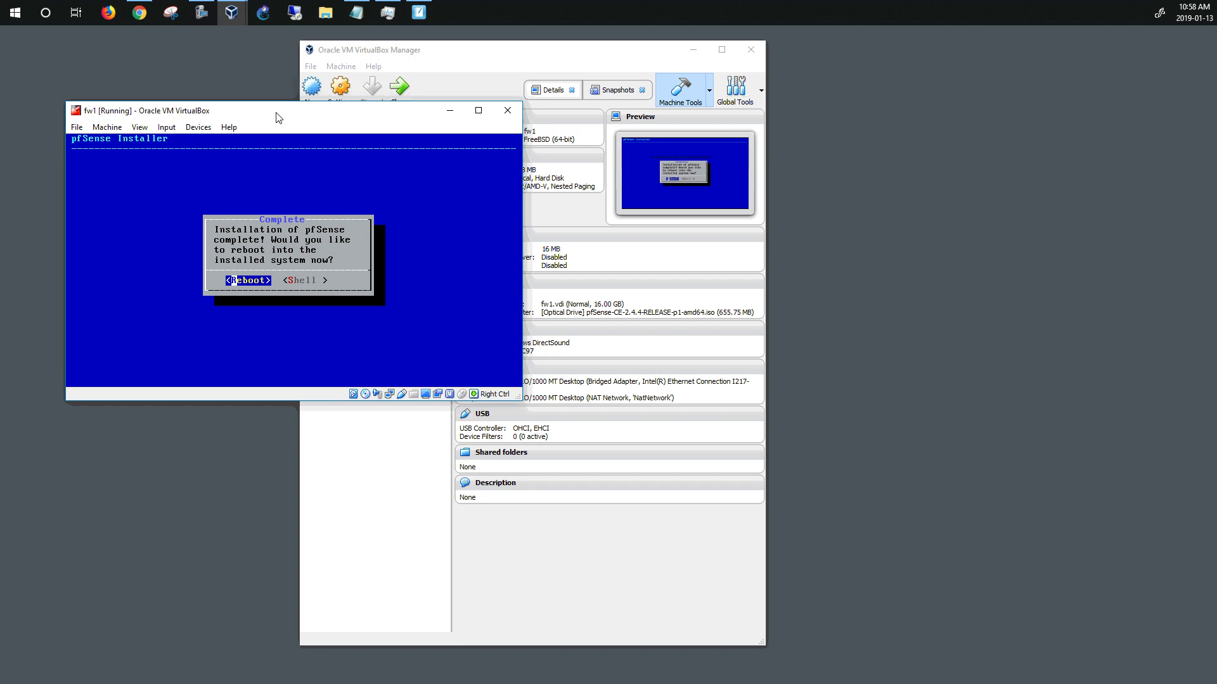
pyautogui.press('Return')
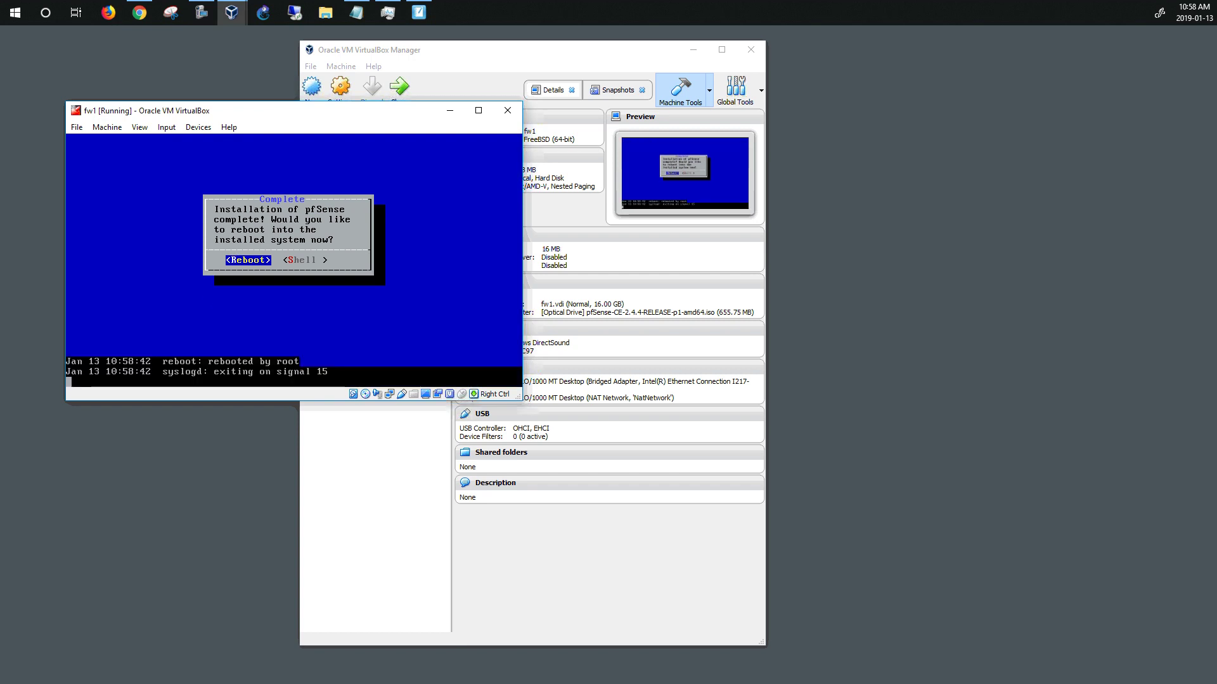
pyautogui.press('Control_R+q')
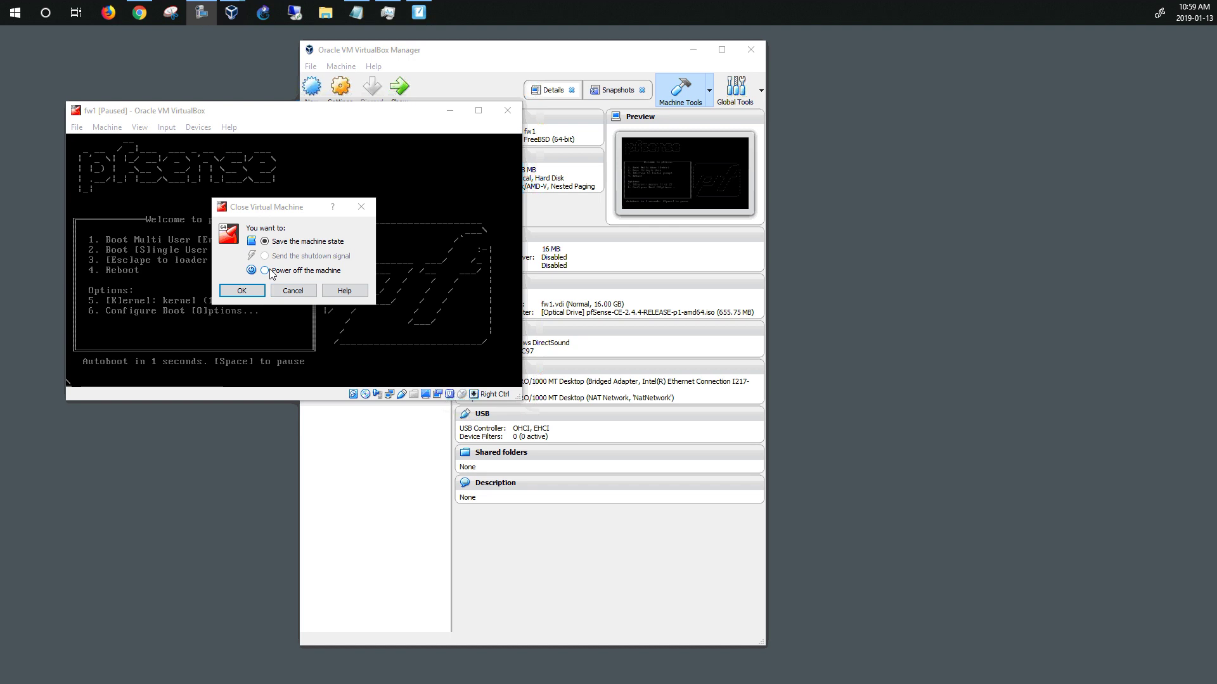
# Power off fw1 and remove the pfSense installer ISO from its optical drive in Storage settings
pyautogui.click(265, 272)
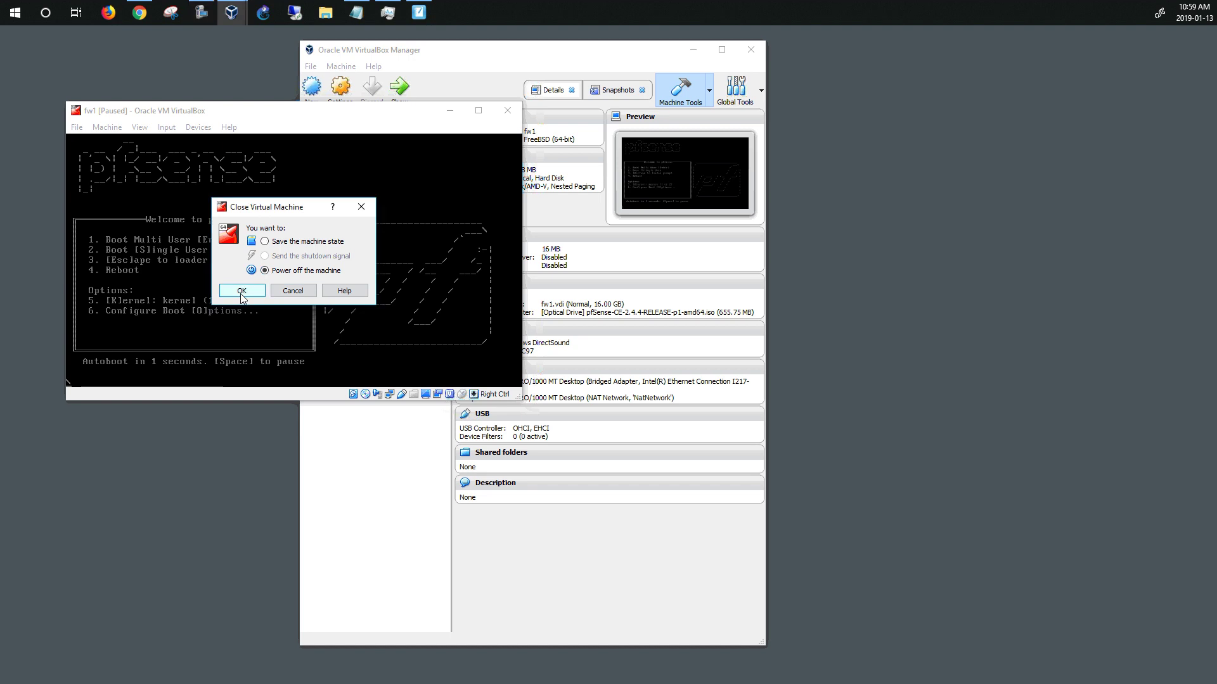
pyautogui.click(242, 292)
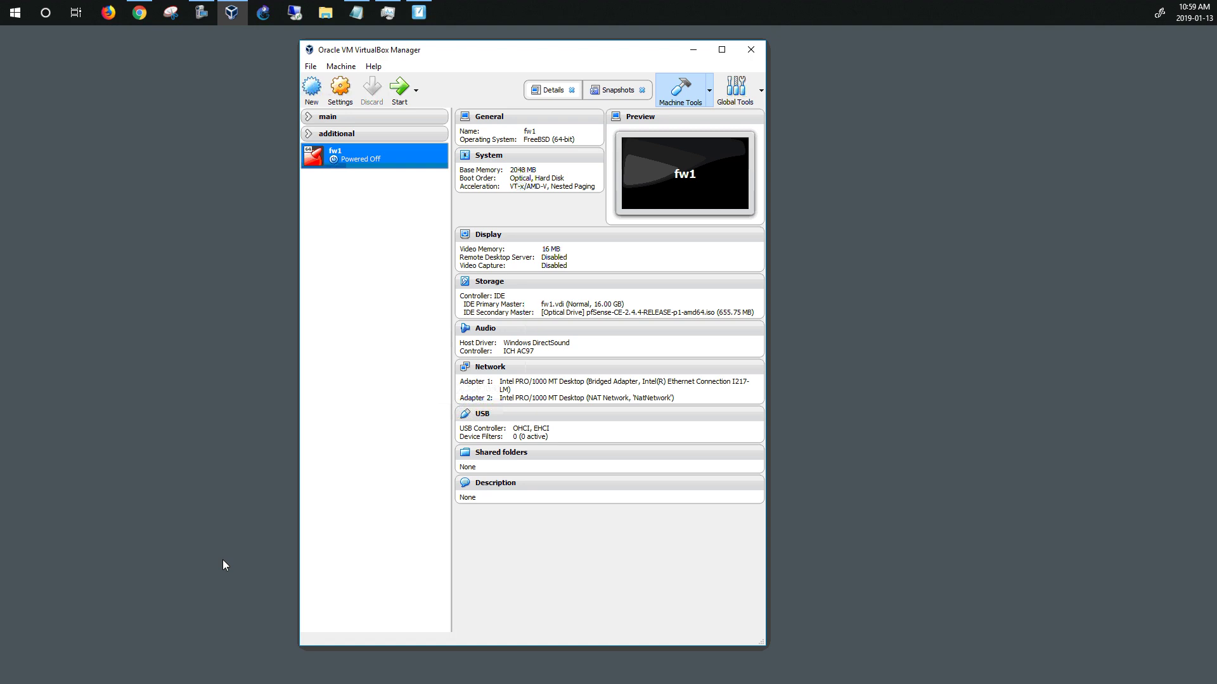
pyautogui.click(340, 89)
pyautogui.click(372, 287)
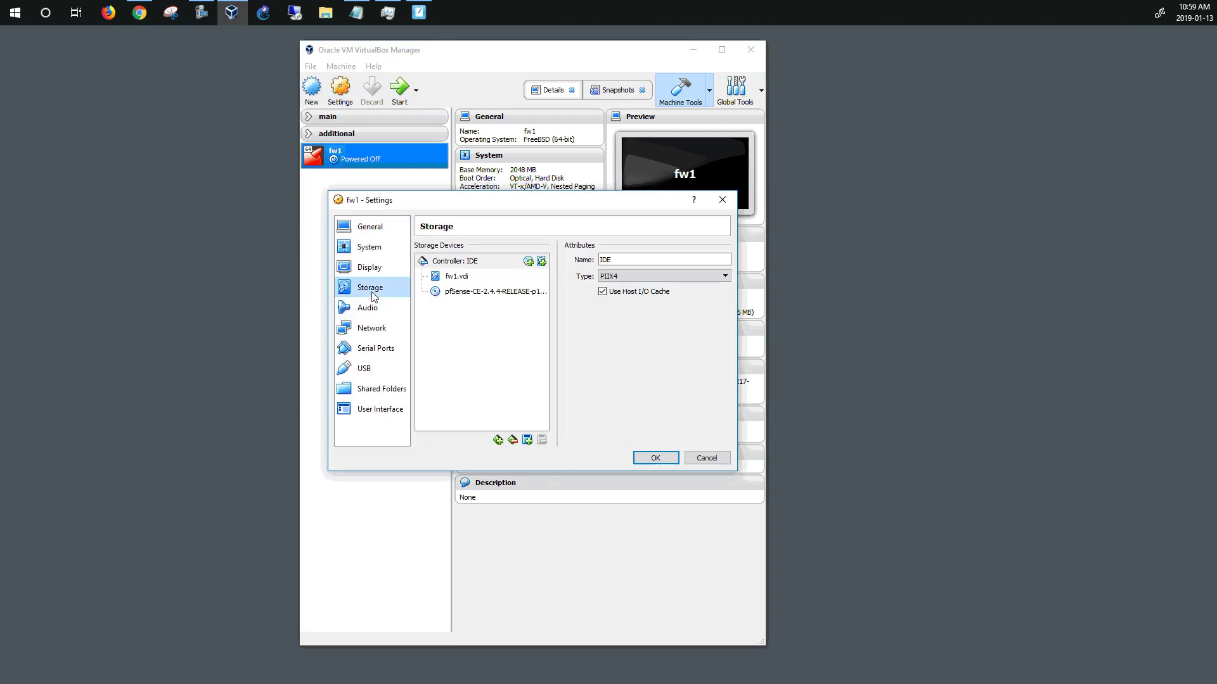
pyautogui.click(472, 293)
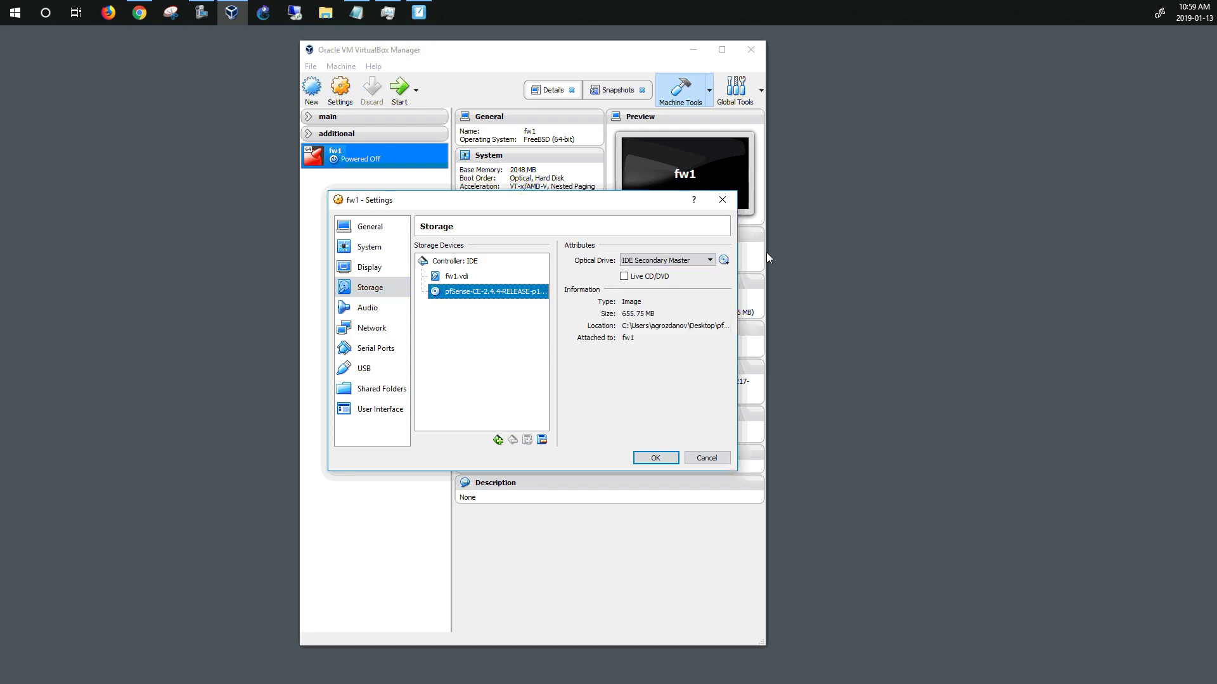
pyautogui.click(724, 260)
pyautogui.click(748, 380)
pyautogui.click(659, 457)
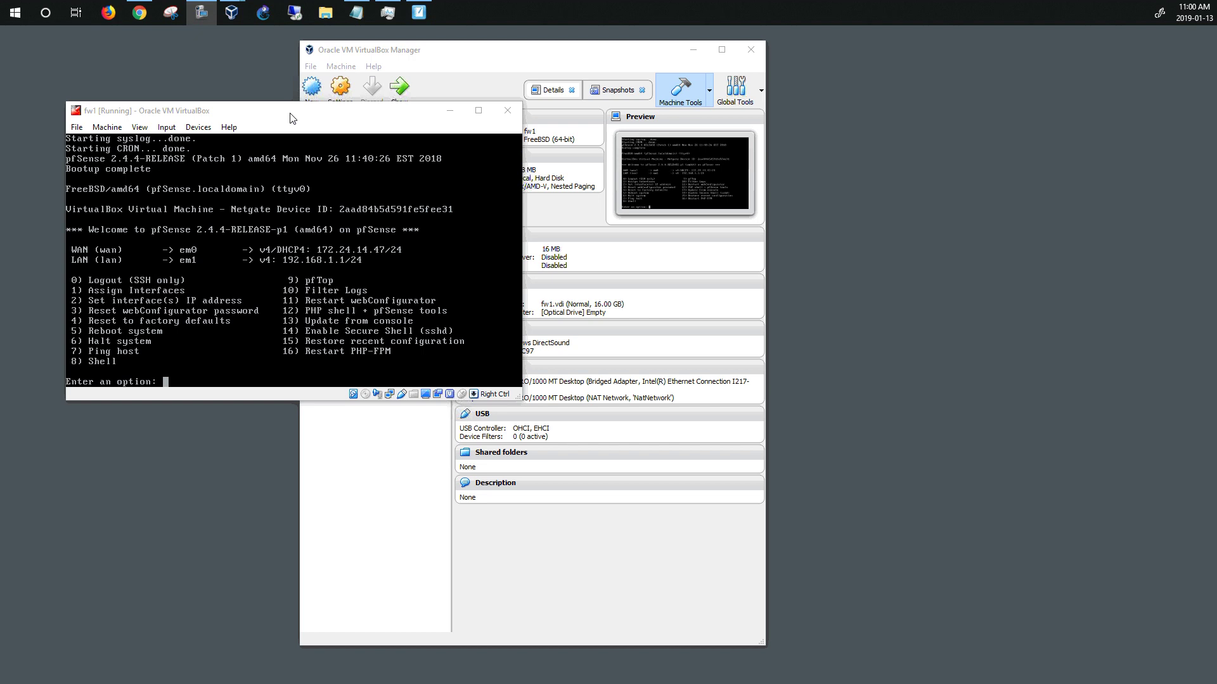
# Drag the running fw1 pfSense console window to the upper right of the screen
pyautogui.moveTo(285, 117); pyautogui.dragTo(973, 50)
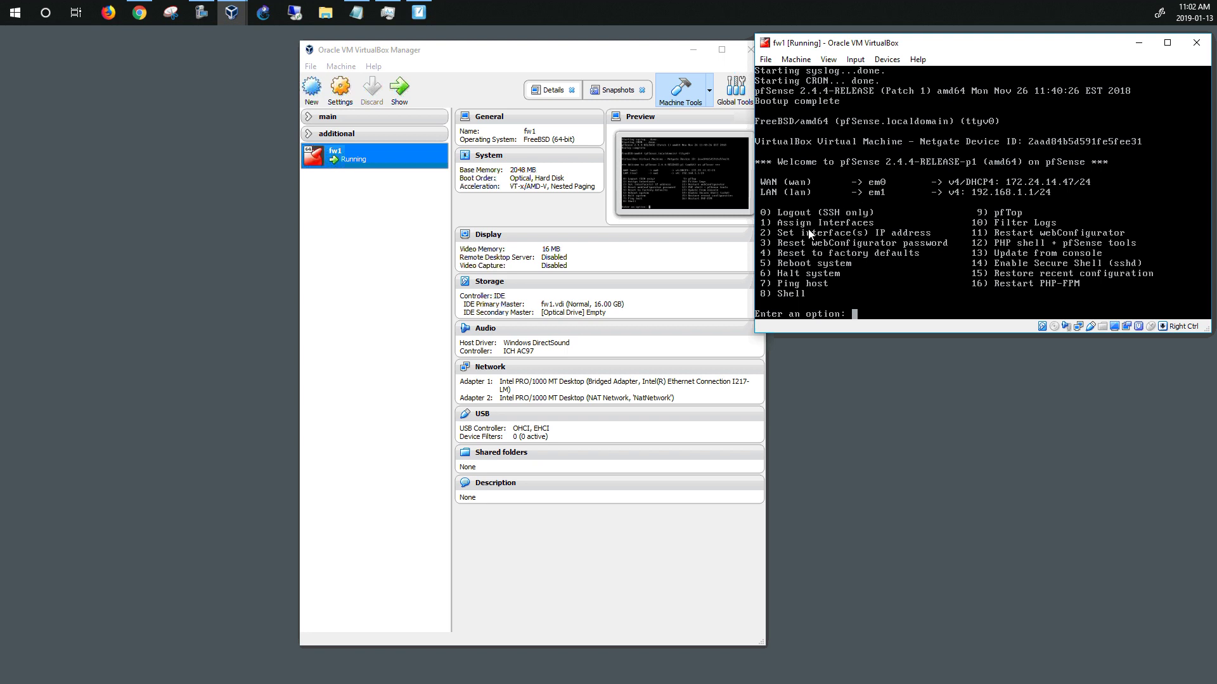
# Choose console option 2 on fw1 to set an interface IP address
pyautogui.click(876, 303)
pyautogui.write('1')
pyautogui.press('BackSpace')
pyautogui.write('2')
pyautogui.press('Return')
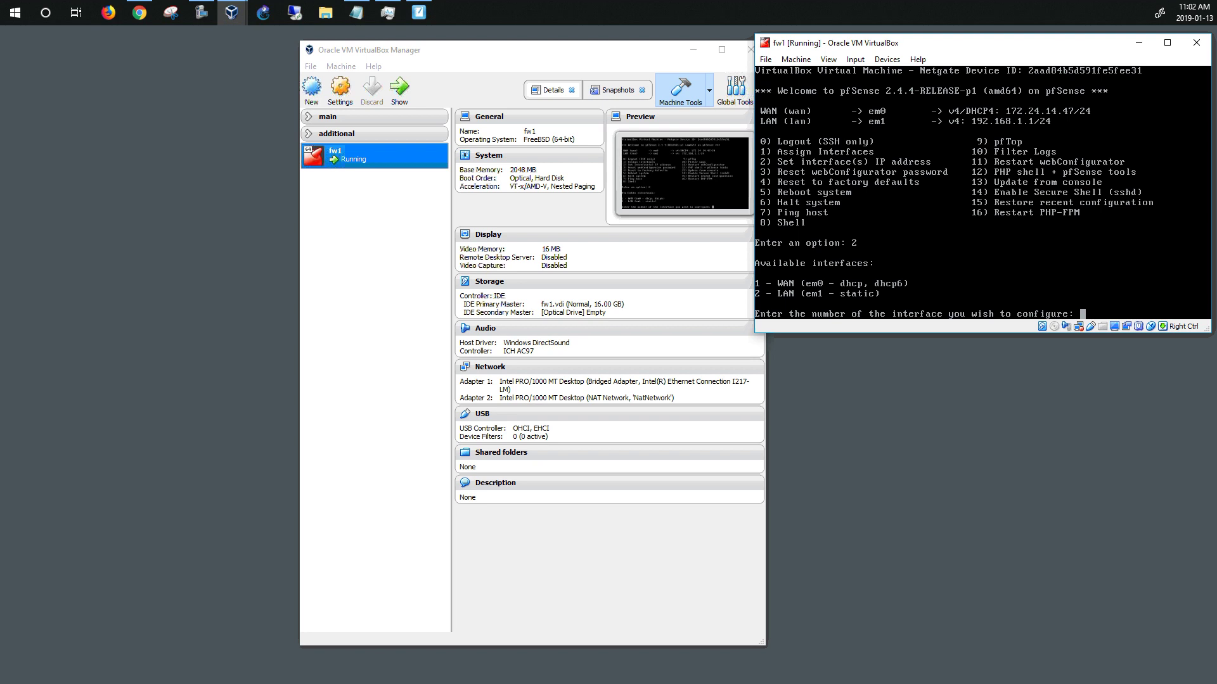
# Select the LAN interface (2) and enter 10.0.2.50 as its new IPv4 address
pyautogui.write('2')
pyautogui.press('Return')
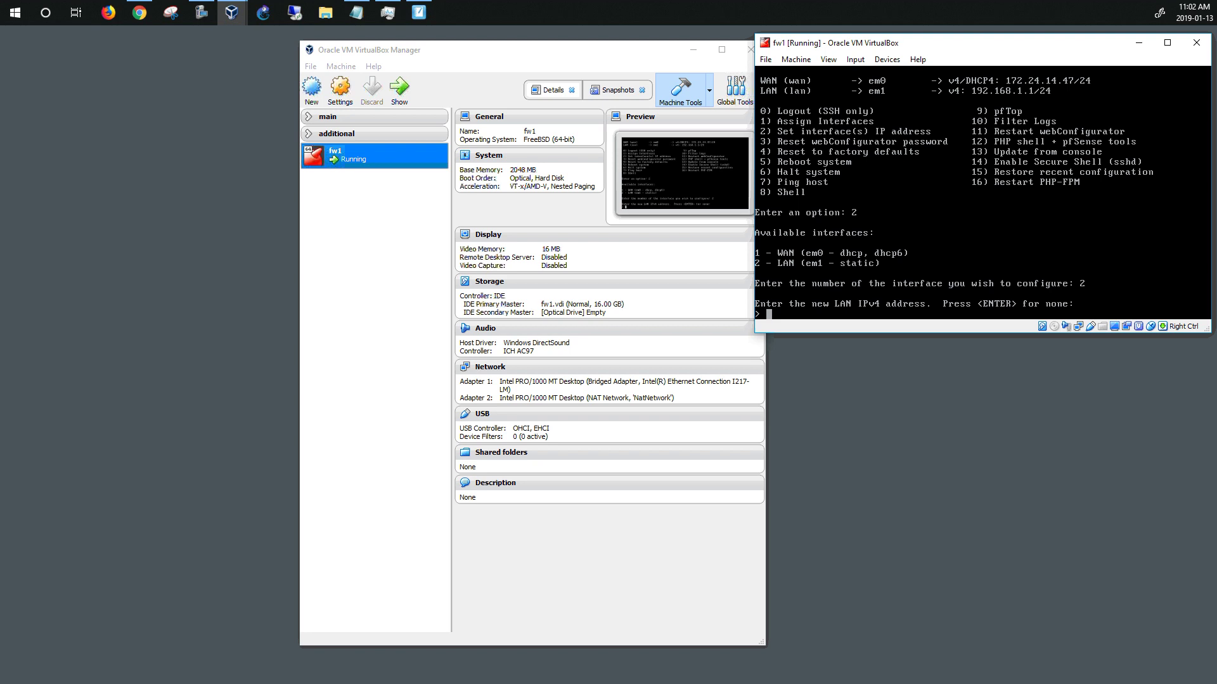
pyautogui.write('10.0.2.100')
pyautogui.press('BackSpace')
pyautogui.press('BackSpace')
pyautogui.press('BackSpace')
pyautogui.press('BackSpace')
pyautogui.write('.50')
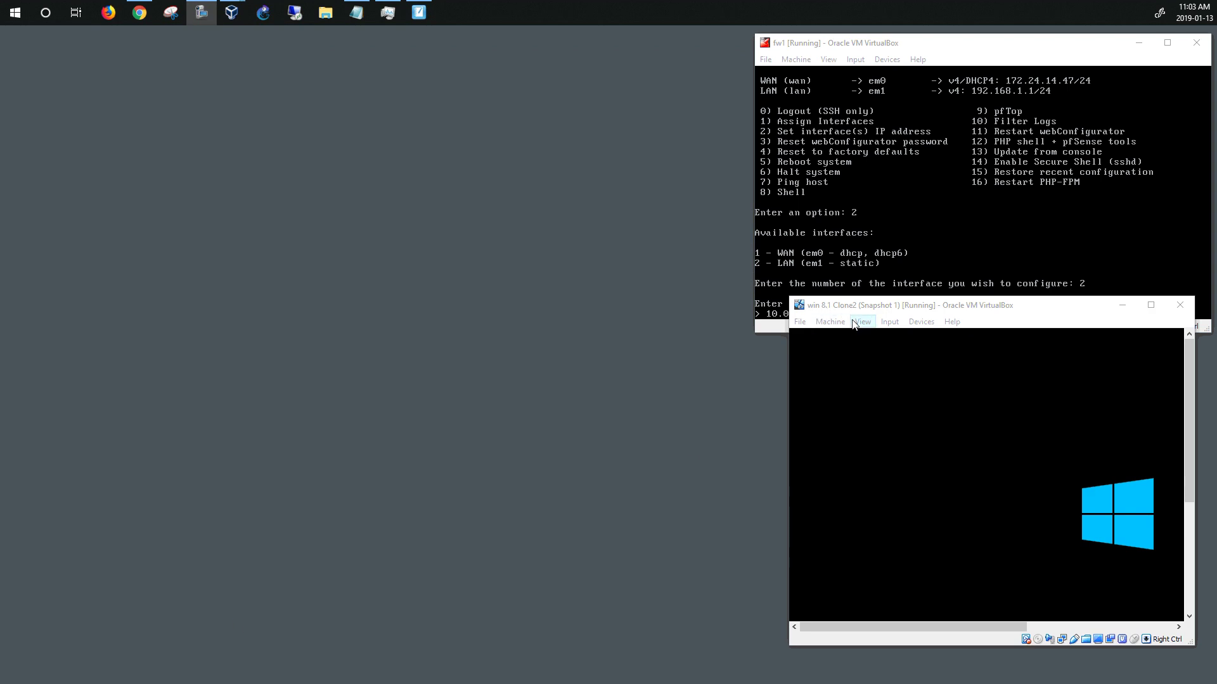
# Check that Clone2's Adapter 1 is on NatNetwork, then open File > Preferences
pyautogui.moveTo(908, 296); pyautogui.dragTo(925, 330)
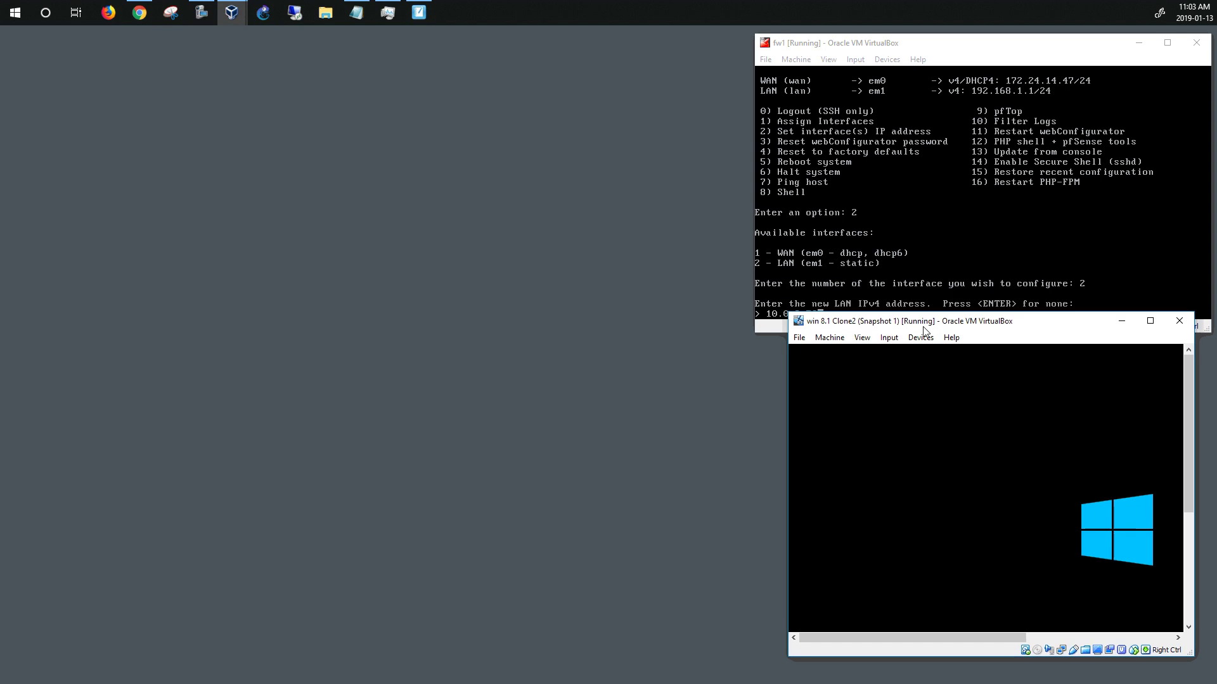
pyautogui.click(820, 343)
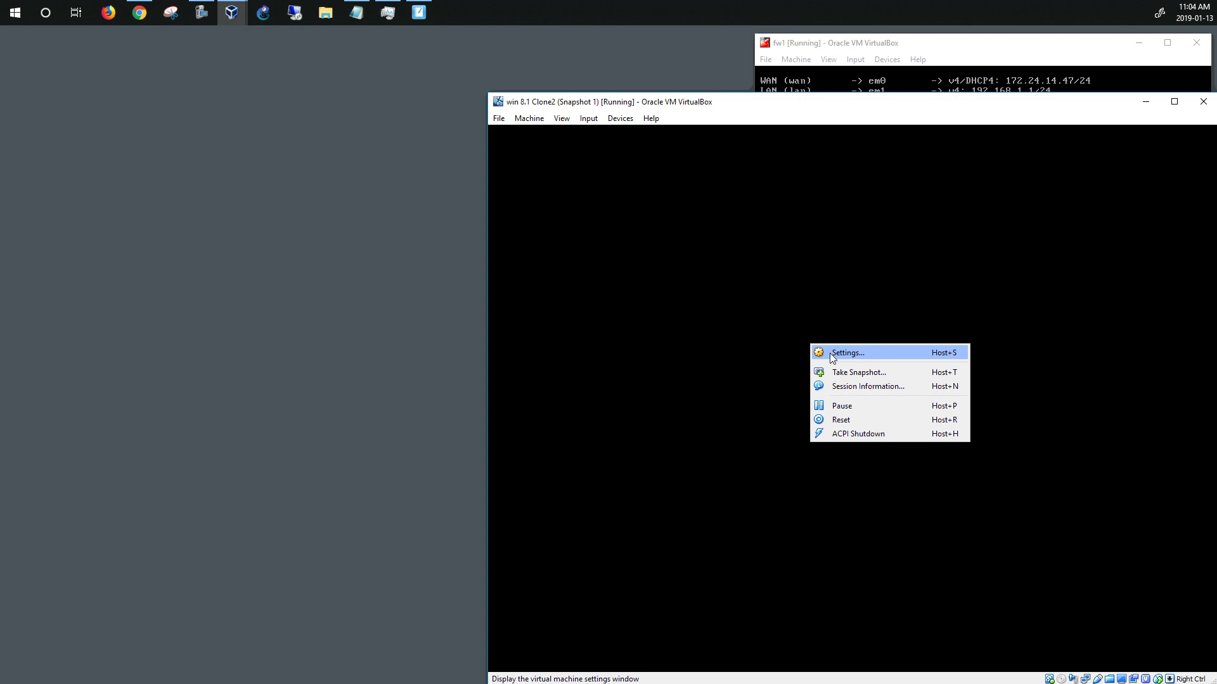
pyautogui.click(831, 352)
pyautogui.click(691, 374)
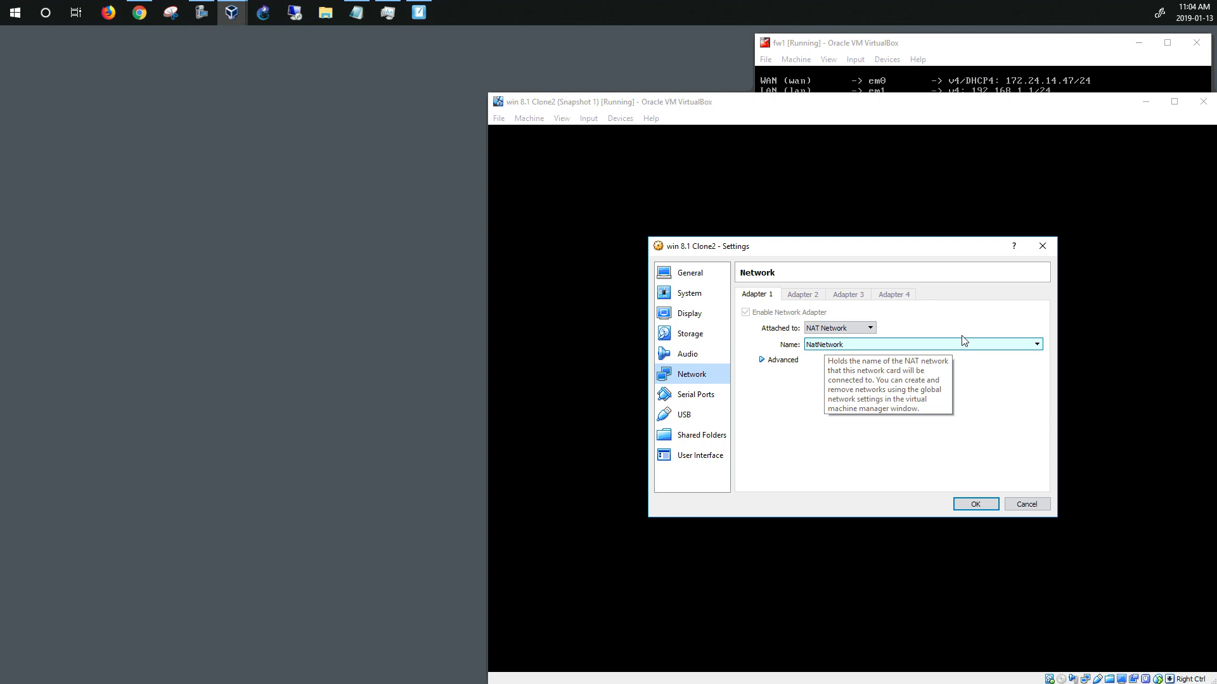
pyautogui.click(1042, 246)
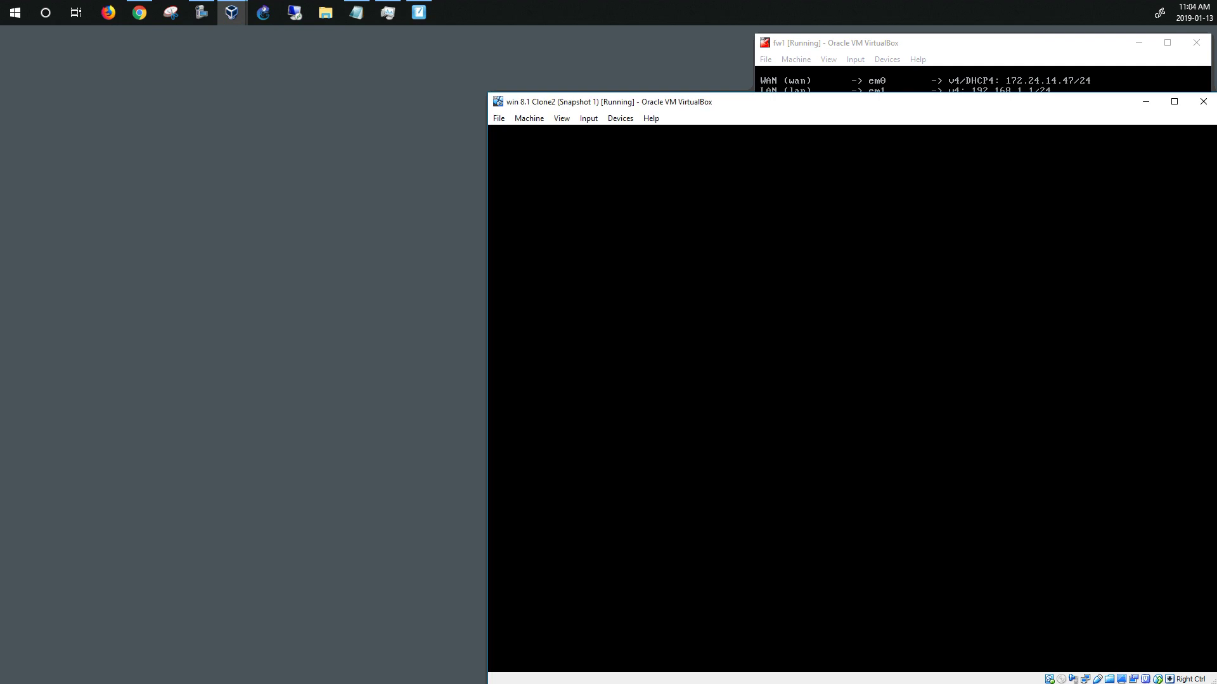
pyautogui.click(497, 123)
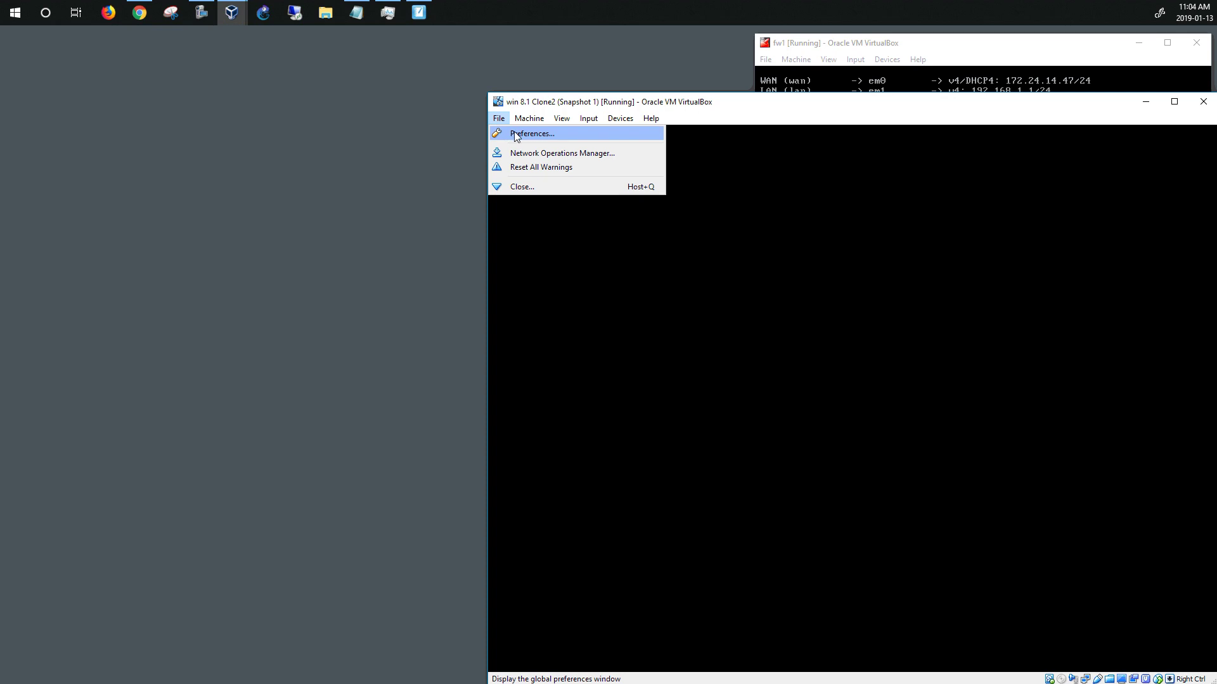
pyautogui.click(514, 133)
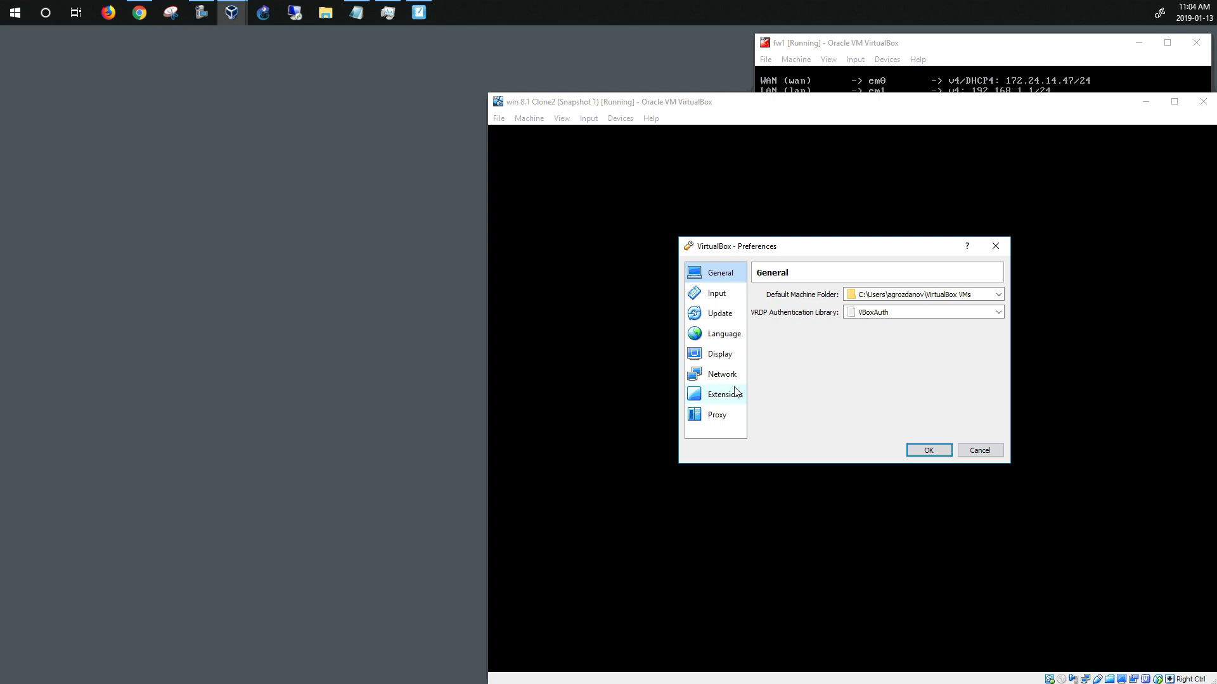
# Open NatNetwork's details under Preferences > Network and confirm its CIDR is 10.0.2.0/24
pyautogui.click(723, 377)
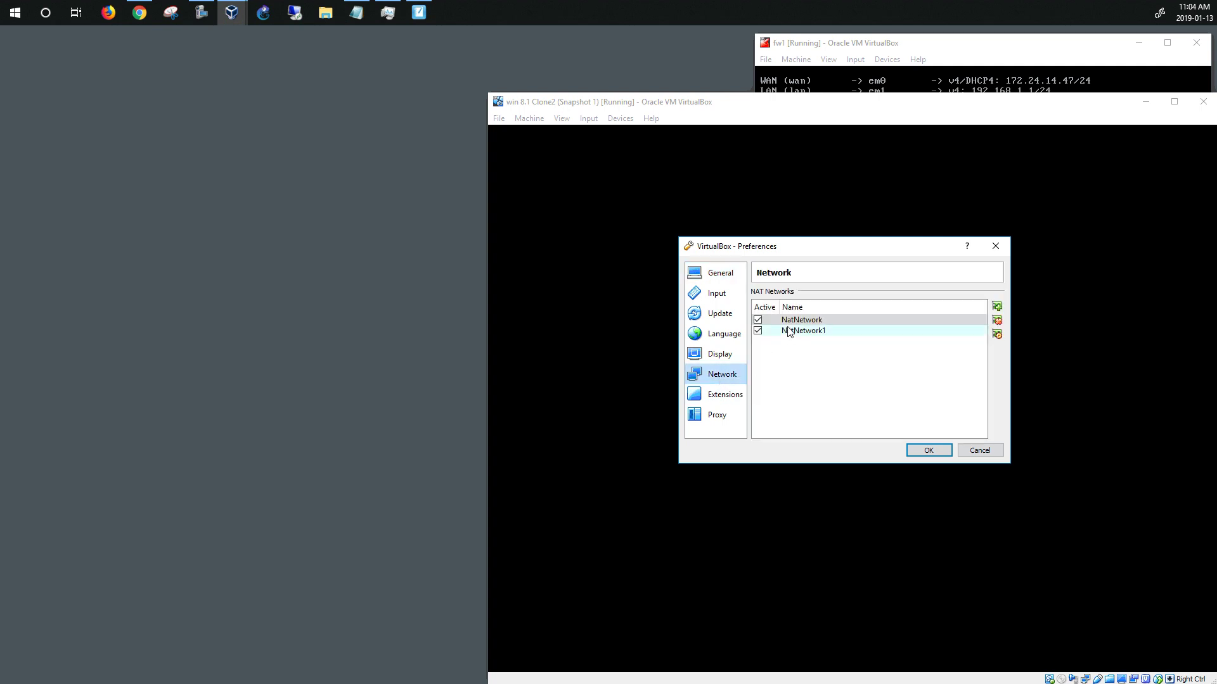
pyautogui.click(998, 335)
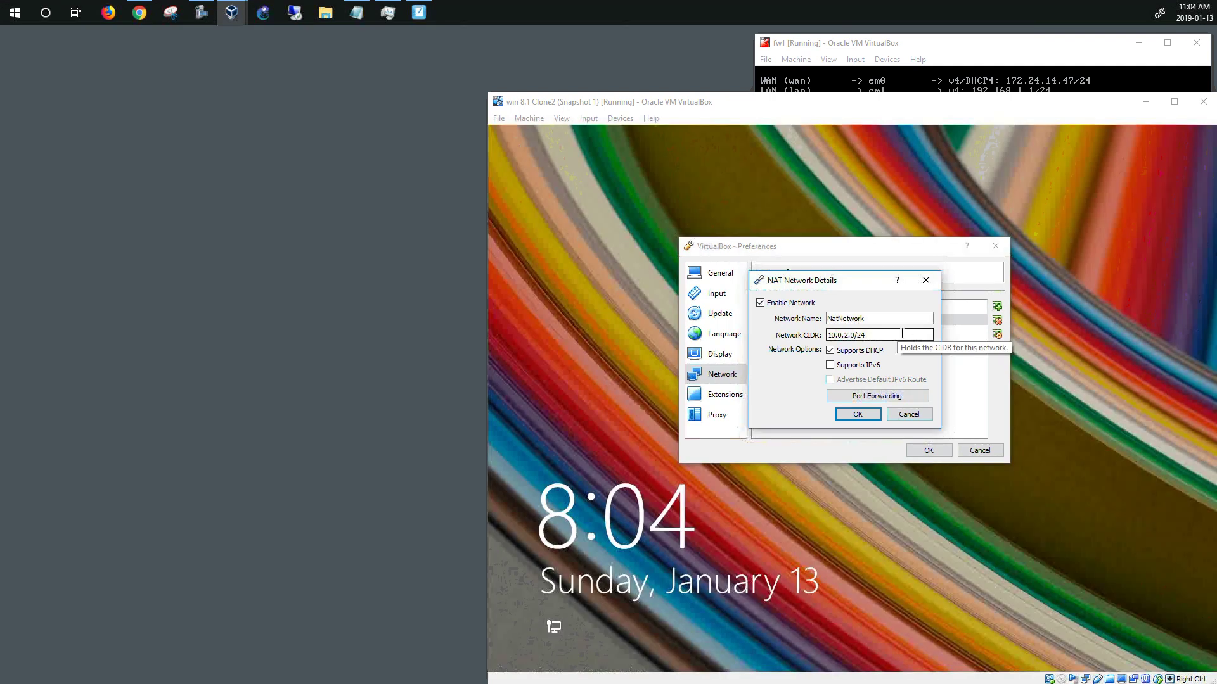
pyautogui.moveTo(865, 334); pyautogui.dragTo(825, 335)
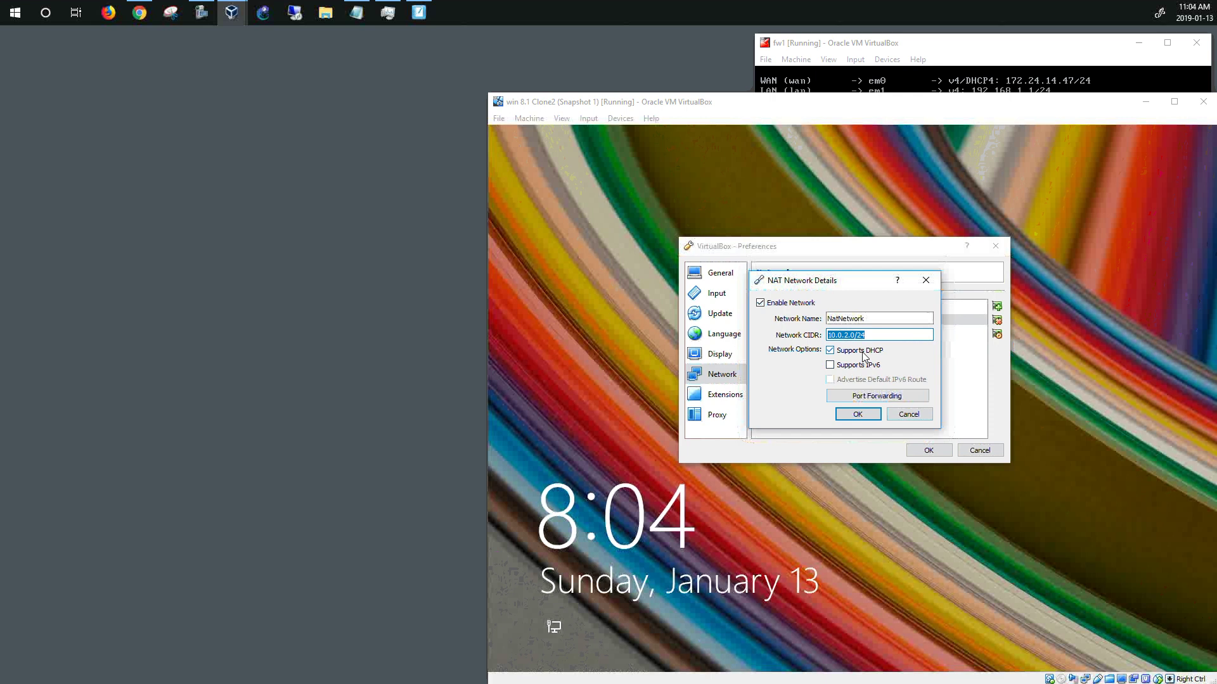
pyautogui.hotkey('alt', 'Tab')
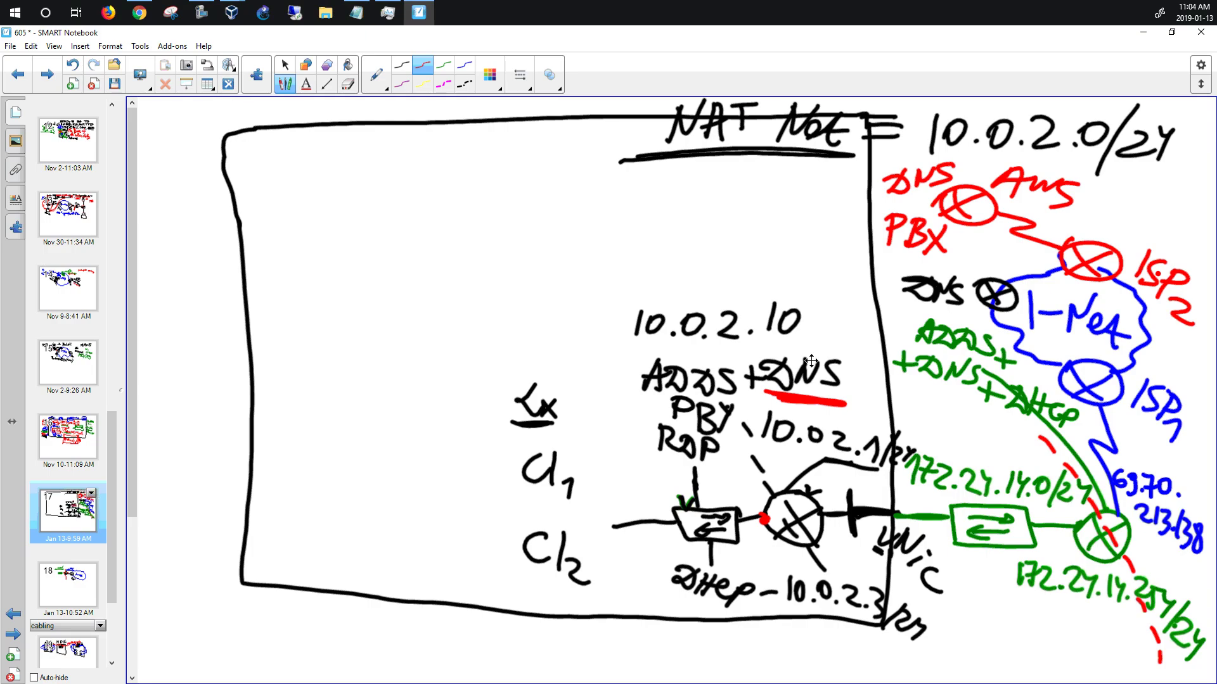
pyautogui.click(1142, 32)
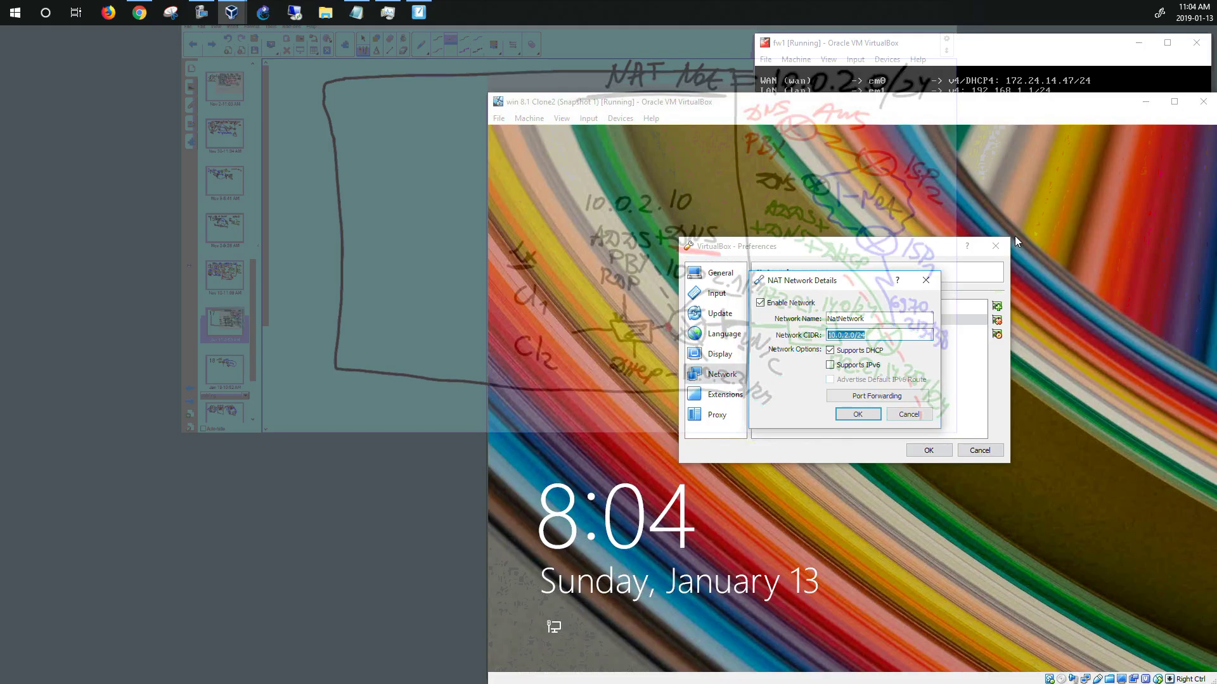
pyautogui.click(910, 417)
# Close Preferences, sign in to Clone2 with the account password, and dismiss the licence notice
pyautogui.click(975, 451)
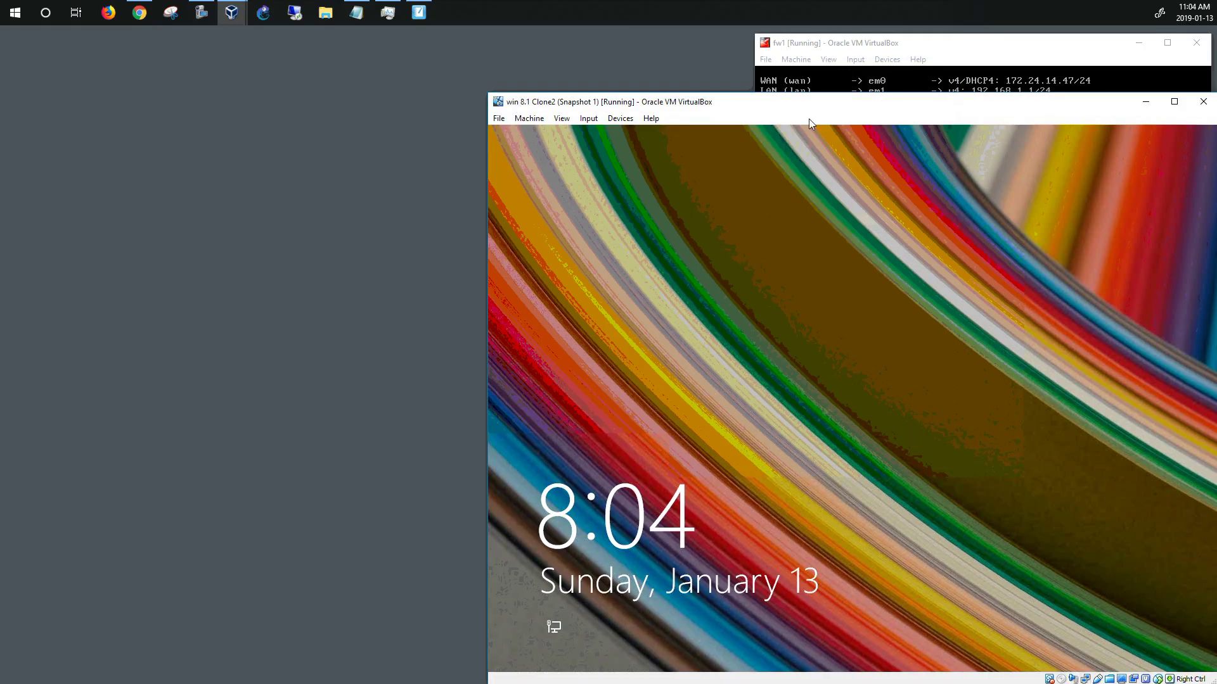
pyautogui.click(716, 251)
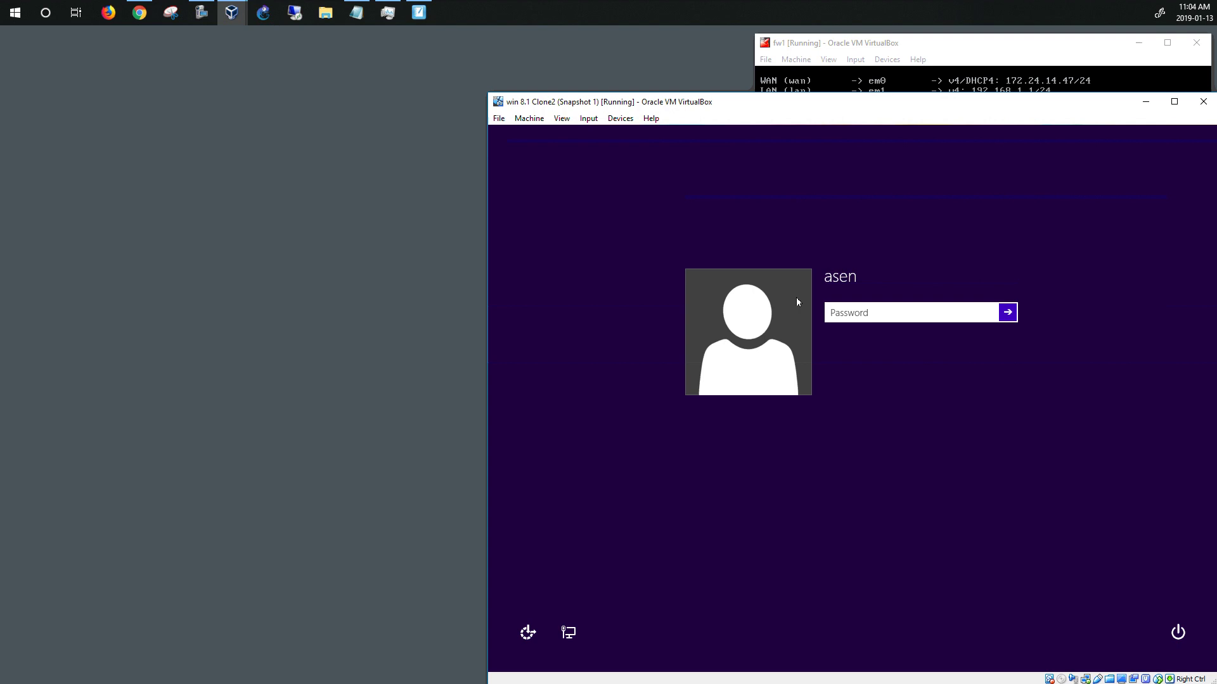
pyautogui.write('Passw')
pyautogui.press('Return')
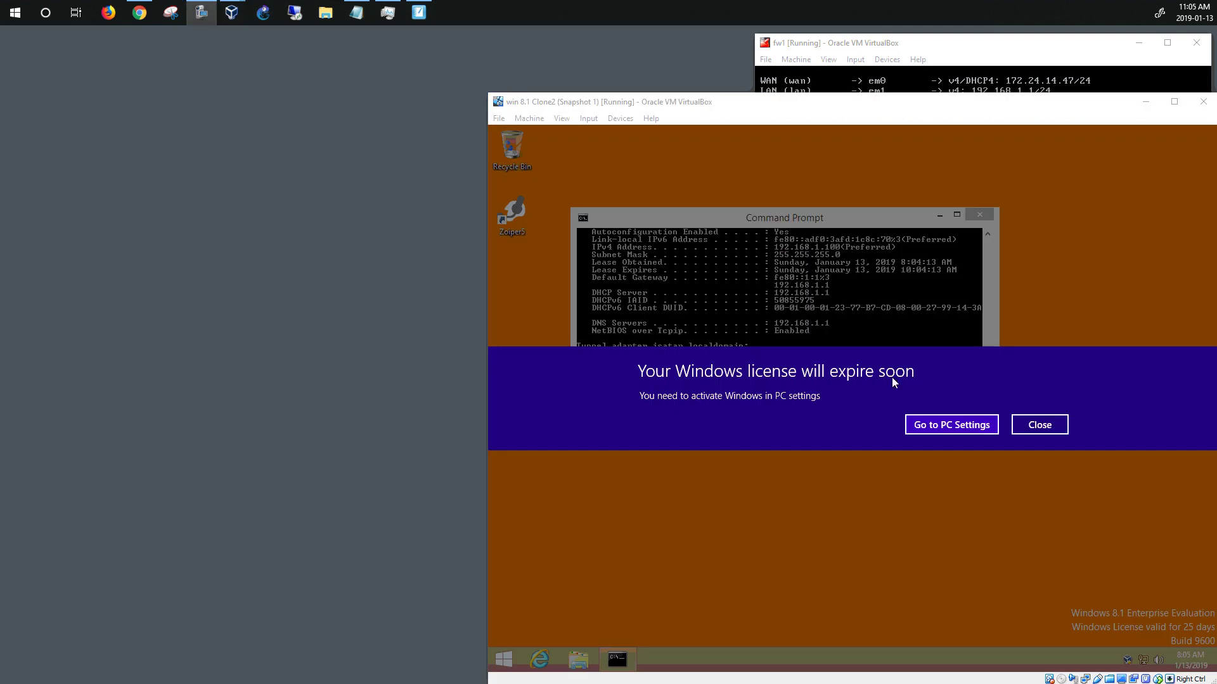
pyautogui.click(1040, 425)
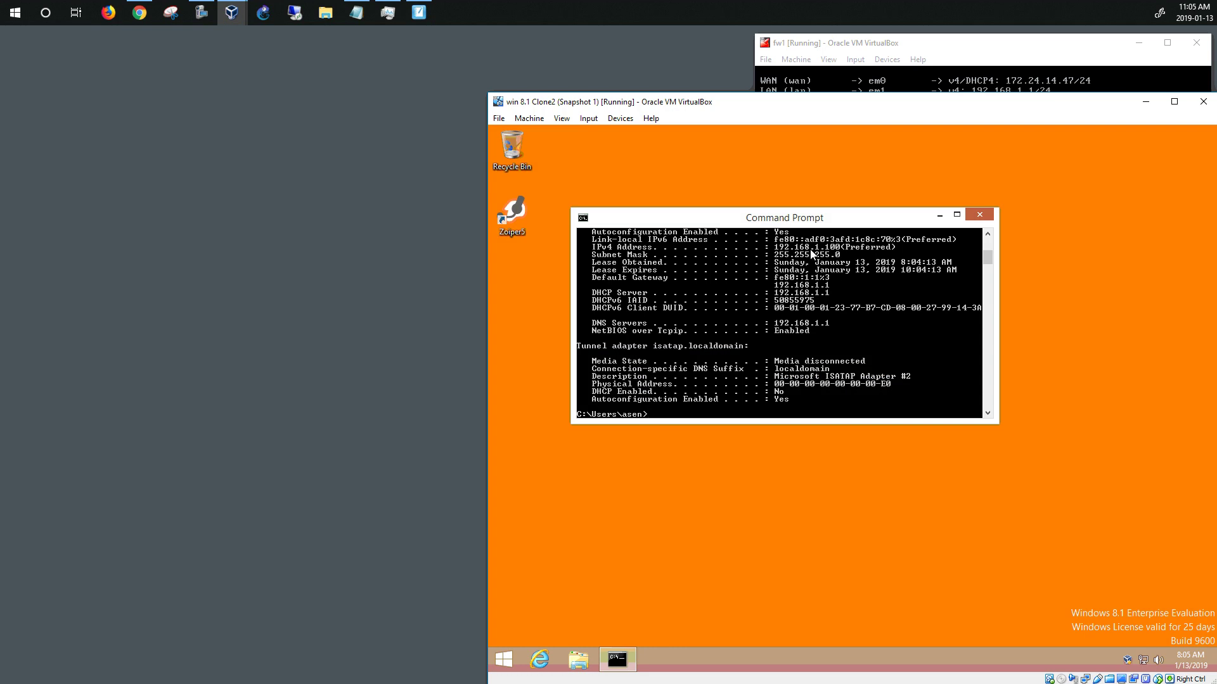
# Open Network and Sharing Center from Clone2's network tray icon
pyautogui.click(913, 68)
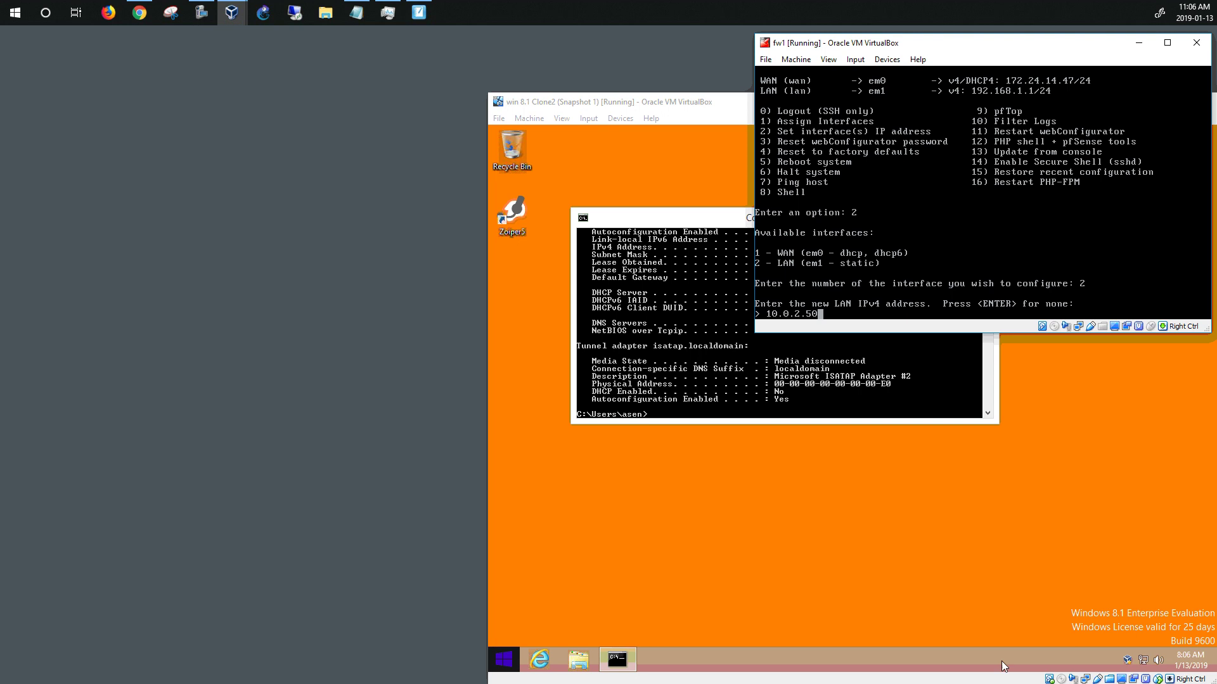
pyautogui.rightClick(1128, 661)
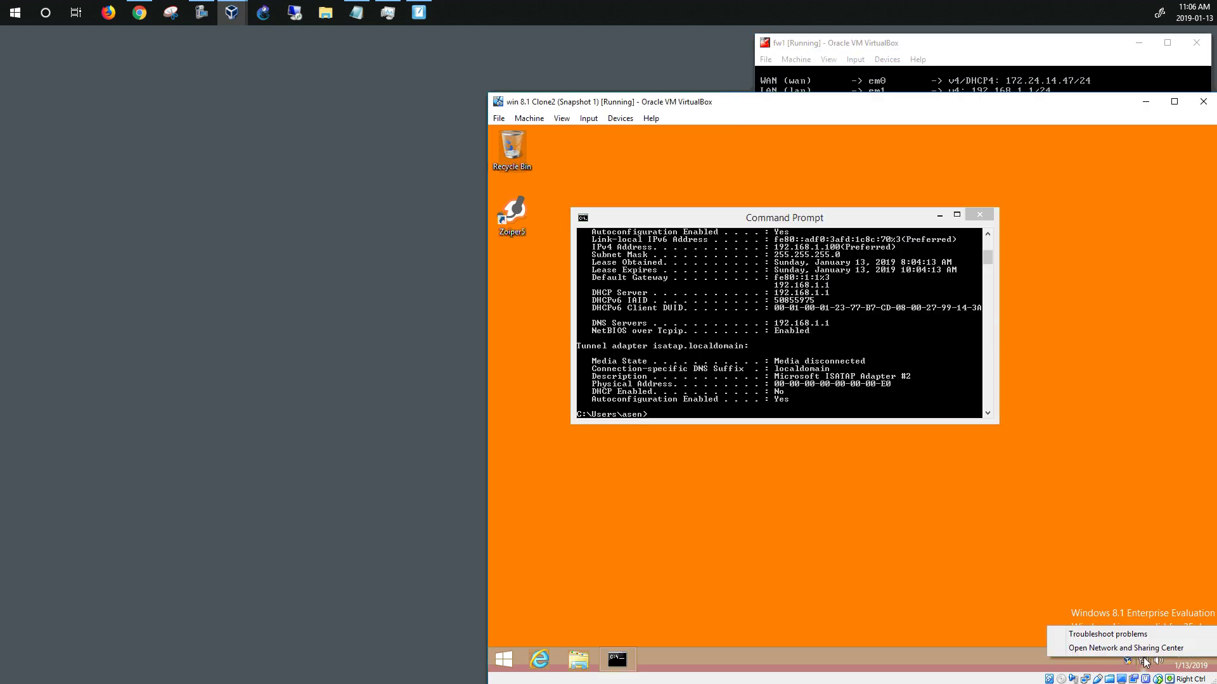
pyautogui.click(1127, 650)
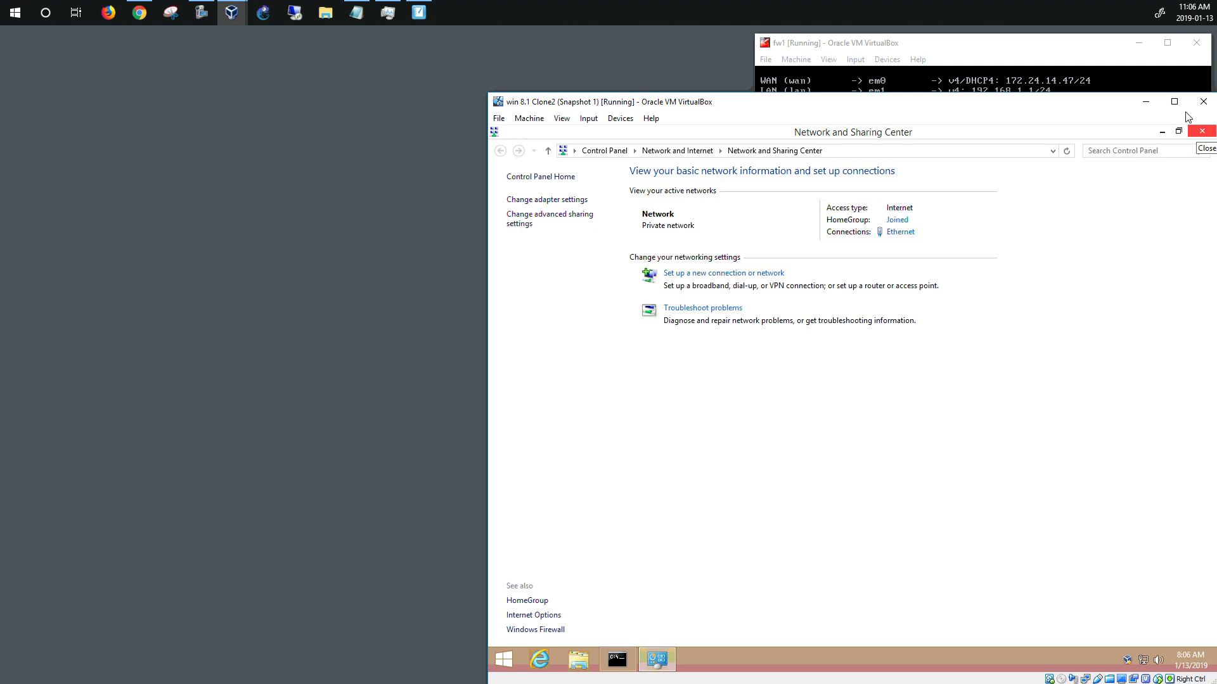
pyautogui.click(1028, 45)
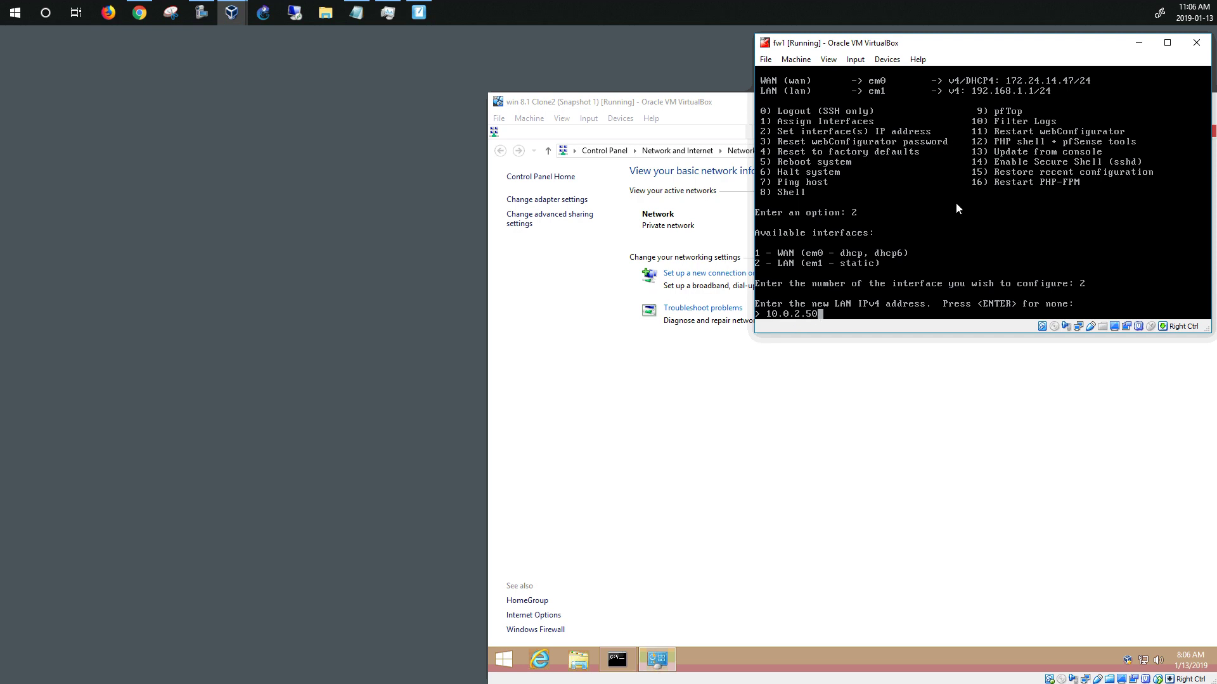
# Submit 10.0.2.50 with a /24 subnet, no upstream gateway, and no LAN IPv6 address
pyautogui.press('Return')
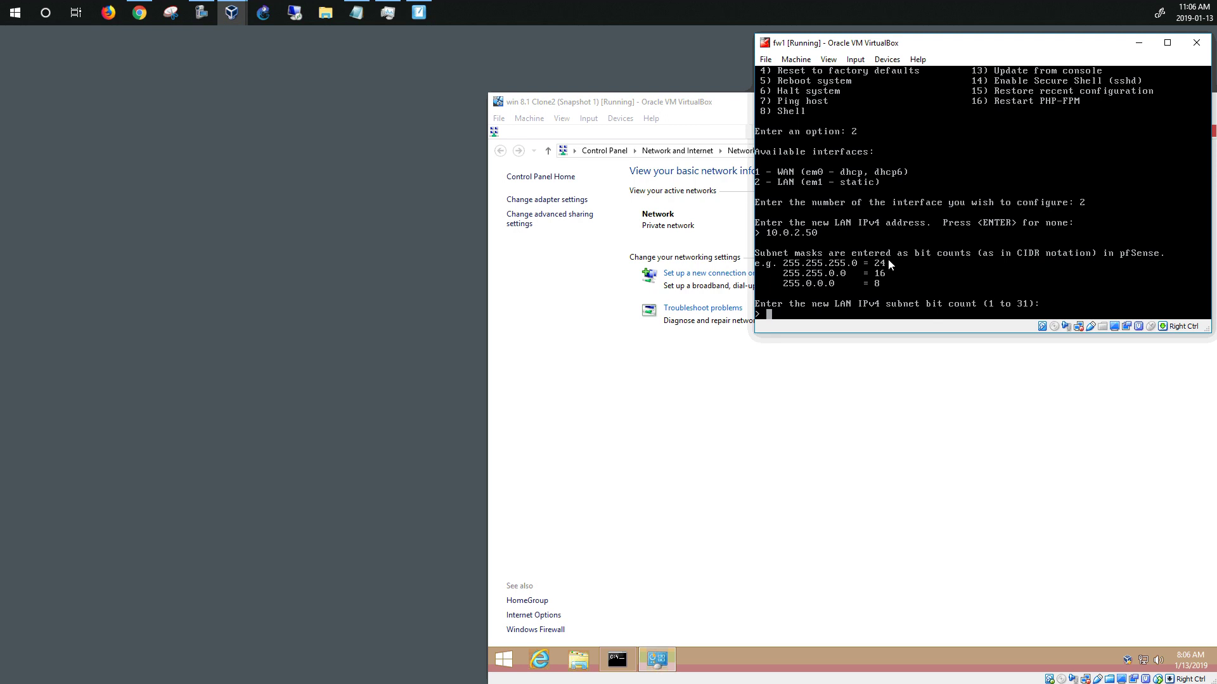
pyautogui.write('24')
pyautogui.press('Return')
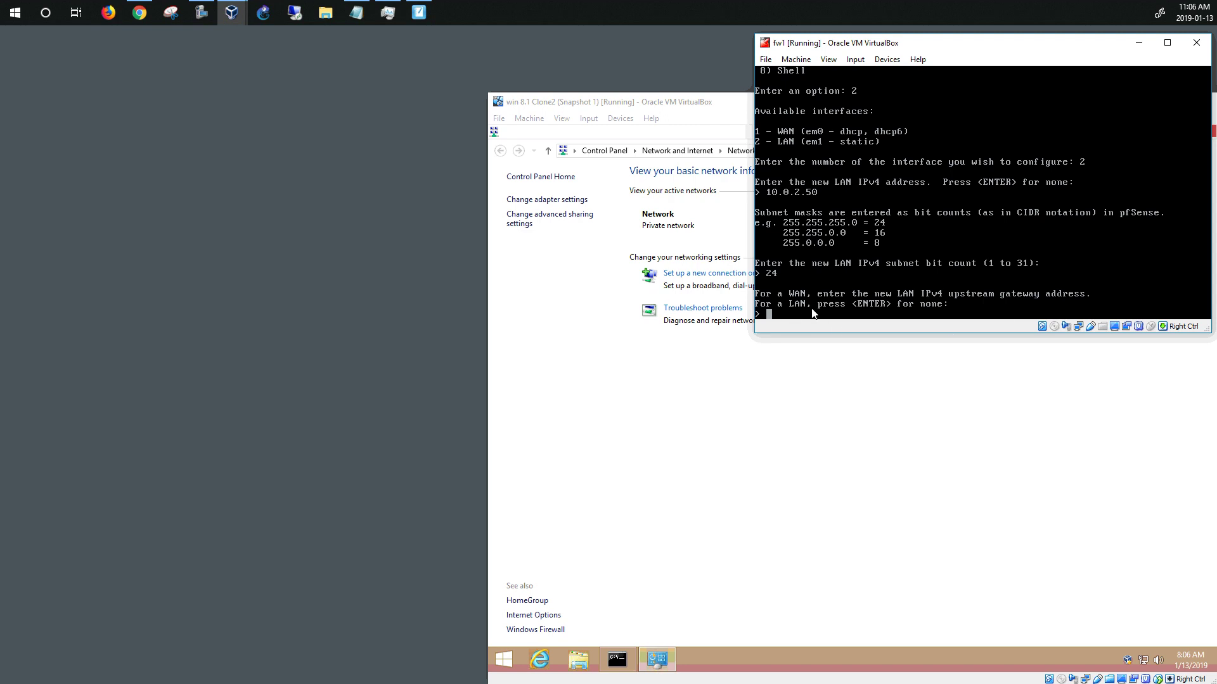
pyautogui.press('Return')
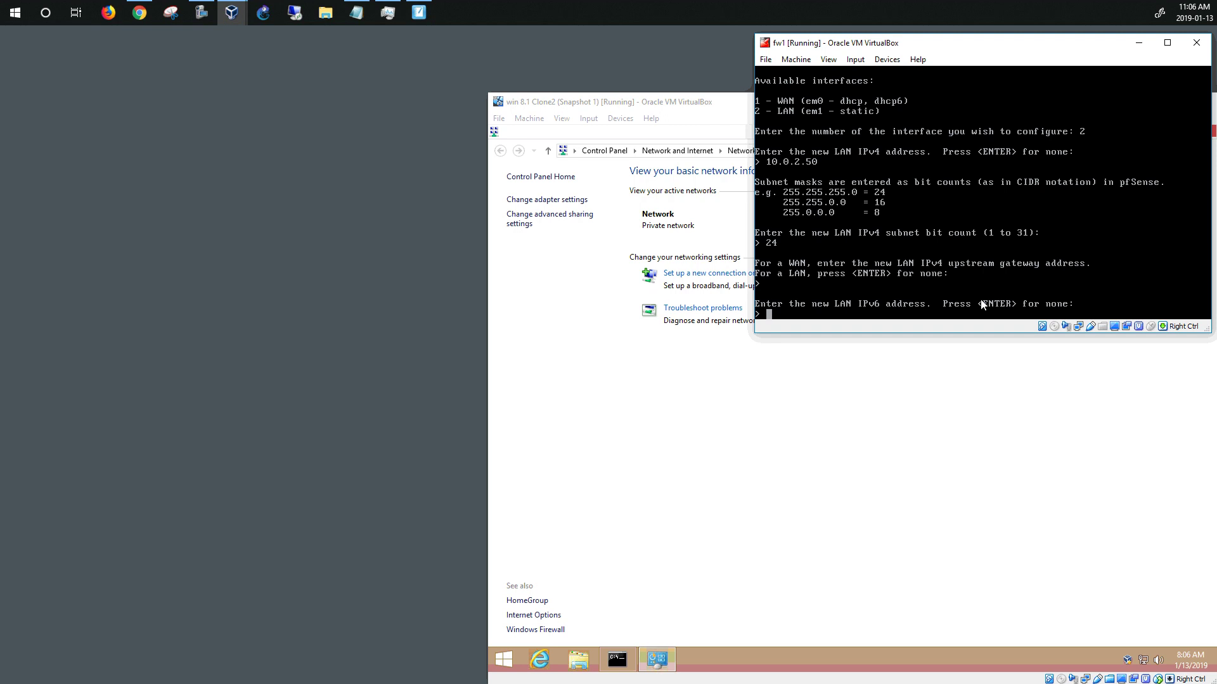
pyautogui.press('Return')
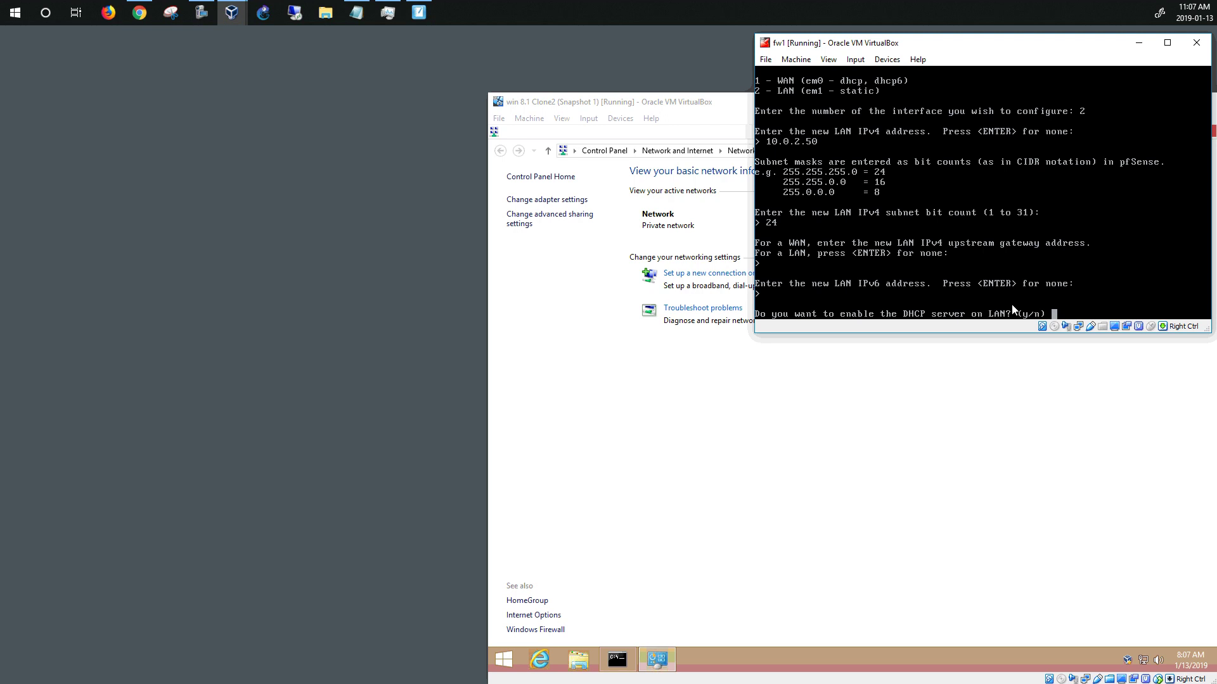
# Decline the LAN DHCP server, revert the webConfigurator to HTTP, and return to the console menu
pyautogui.click(676, 102)
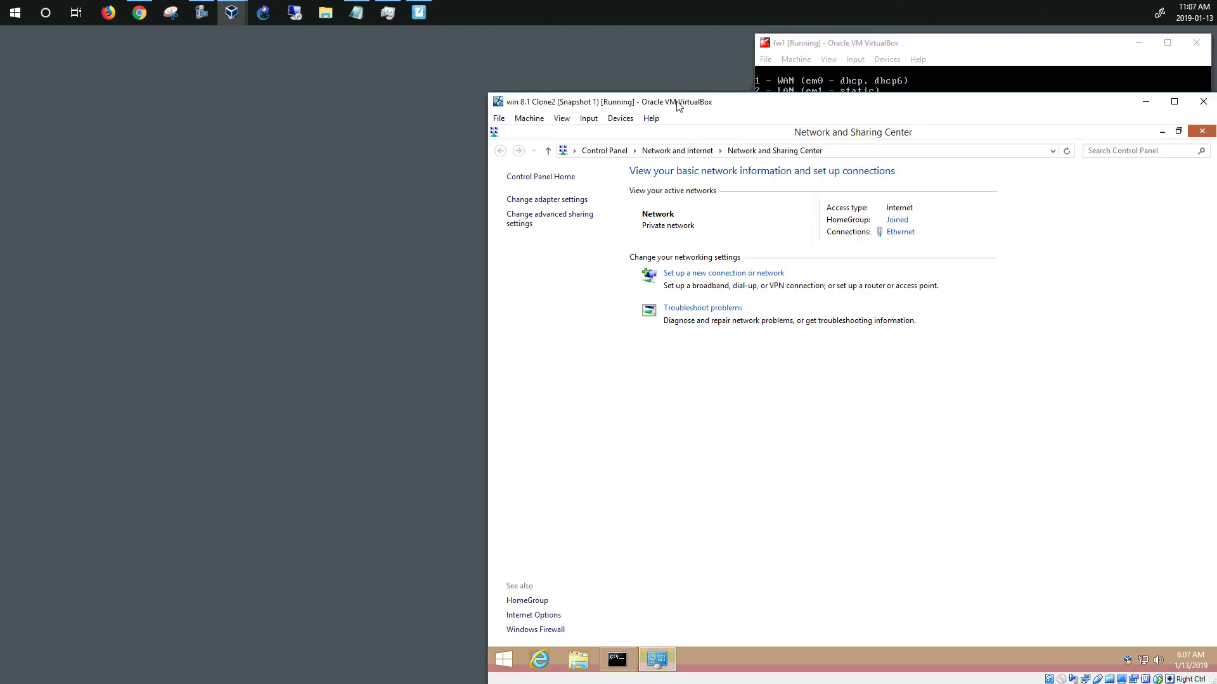
pyautogui.click(421, 13)
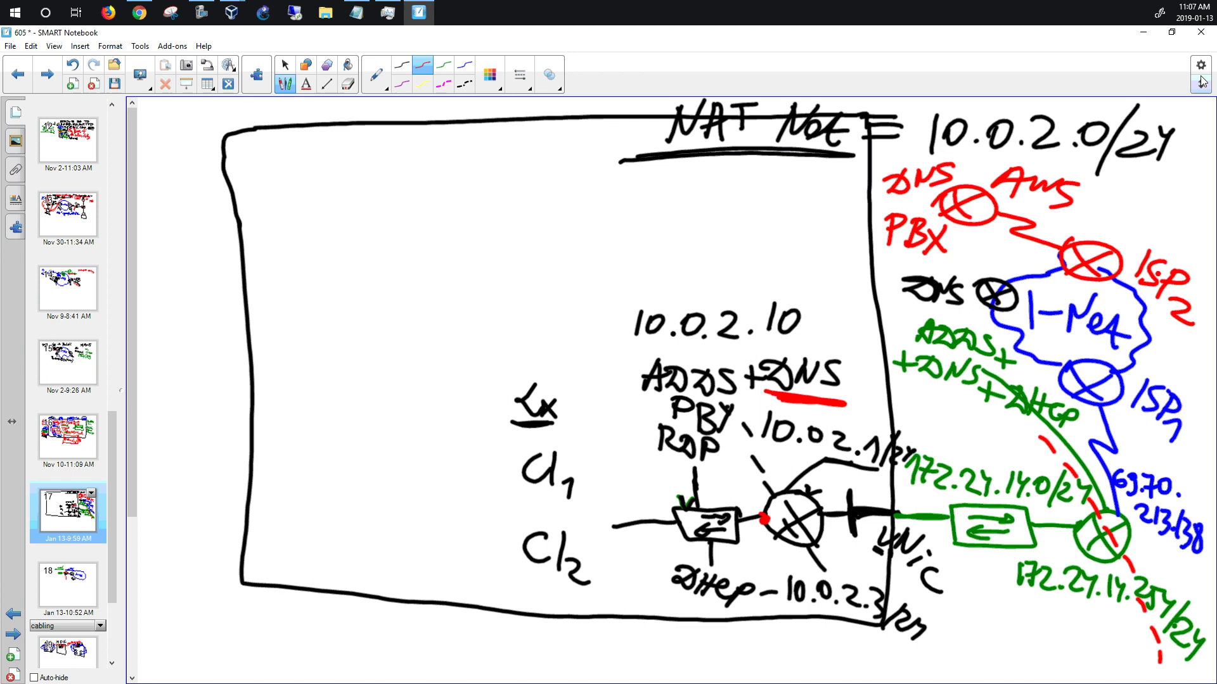
pyautogui.click(1143, 32)
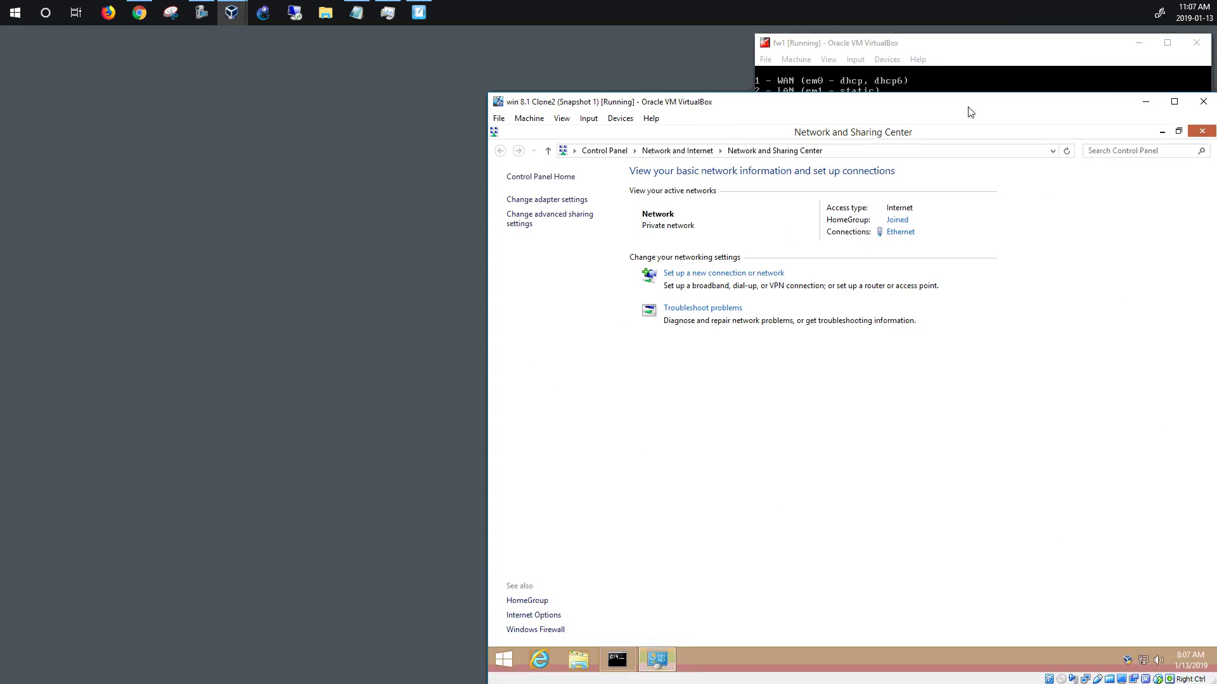
pyautogui.click(1032, 43)
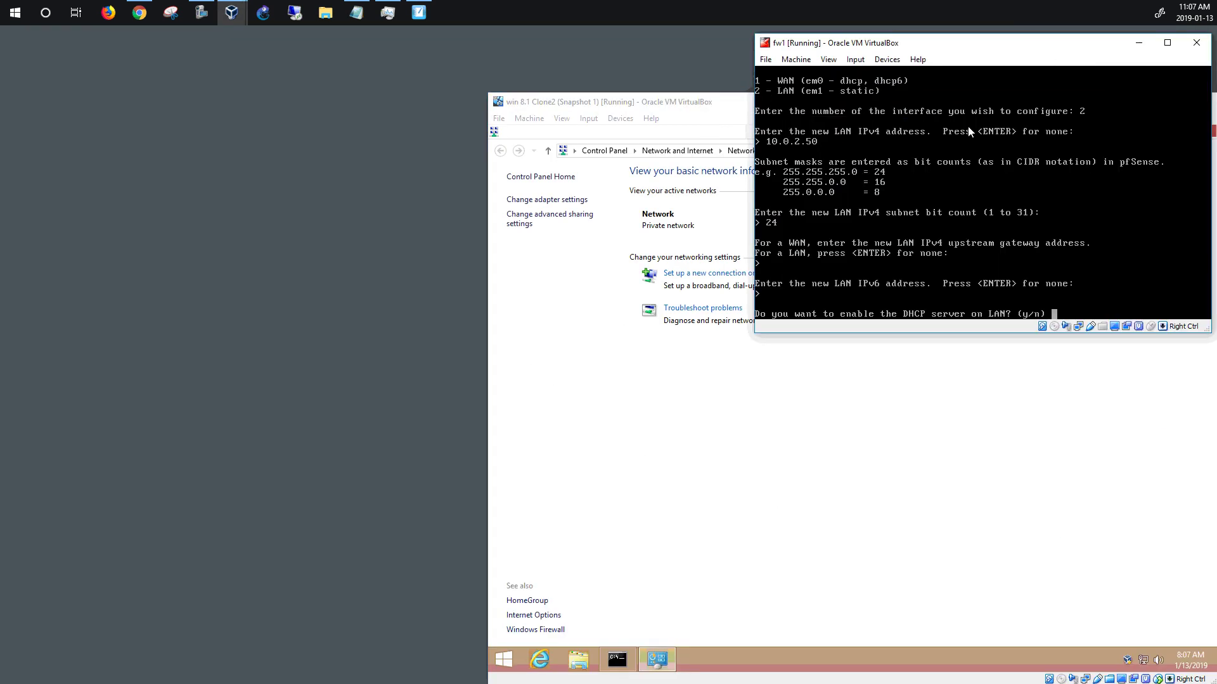
pyautogui.write('n')
pyautogui.press('Return')
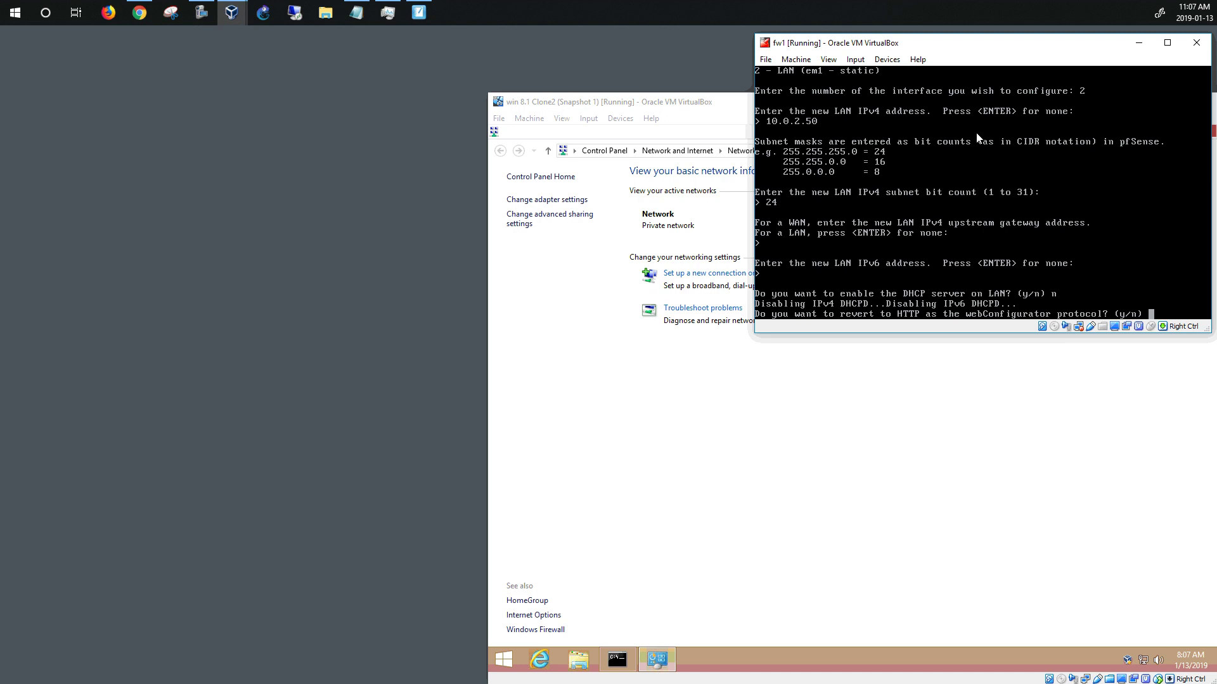
pyautogui.write('y')
pyautogui.press('Return')
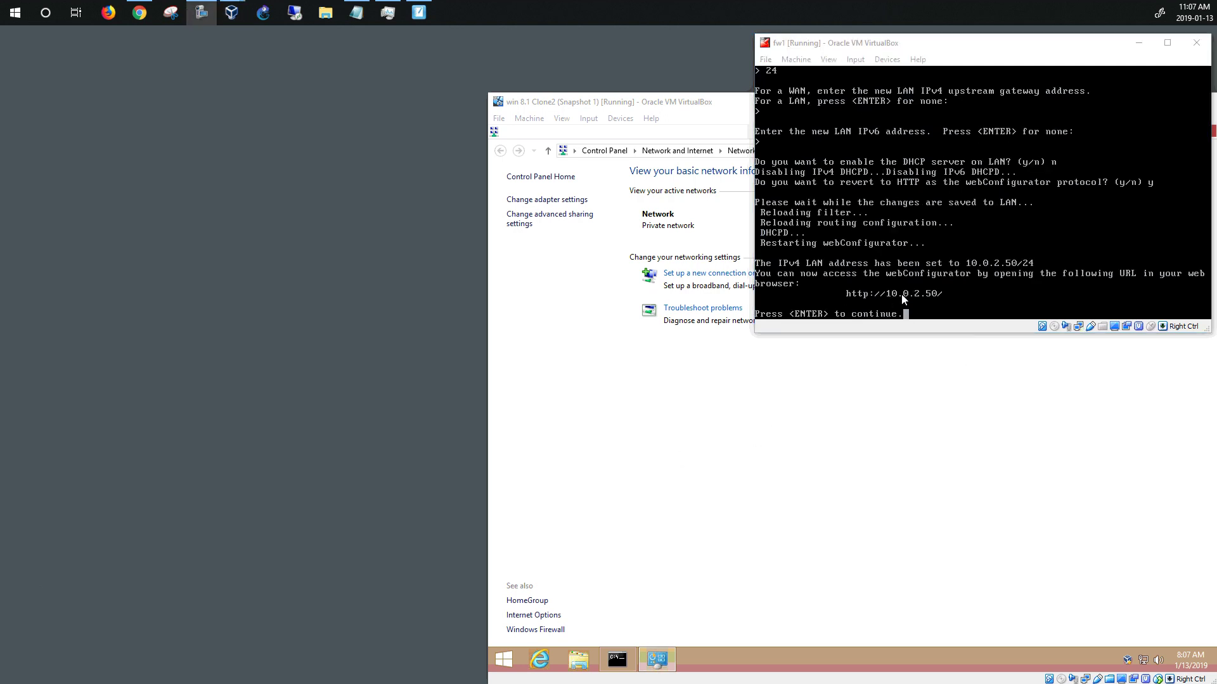
pyautogui.click(979, 278)
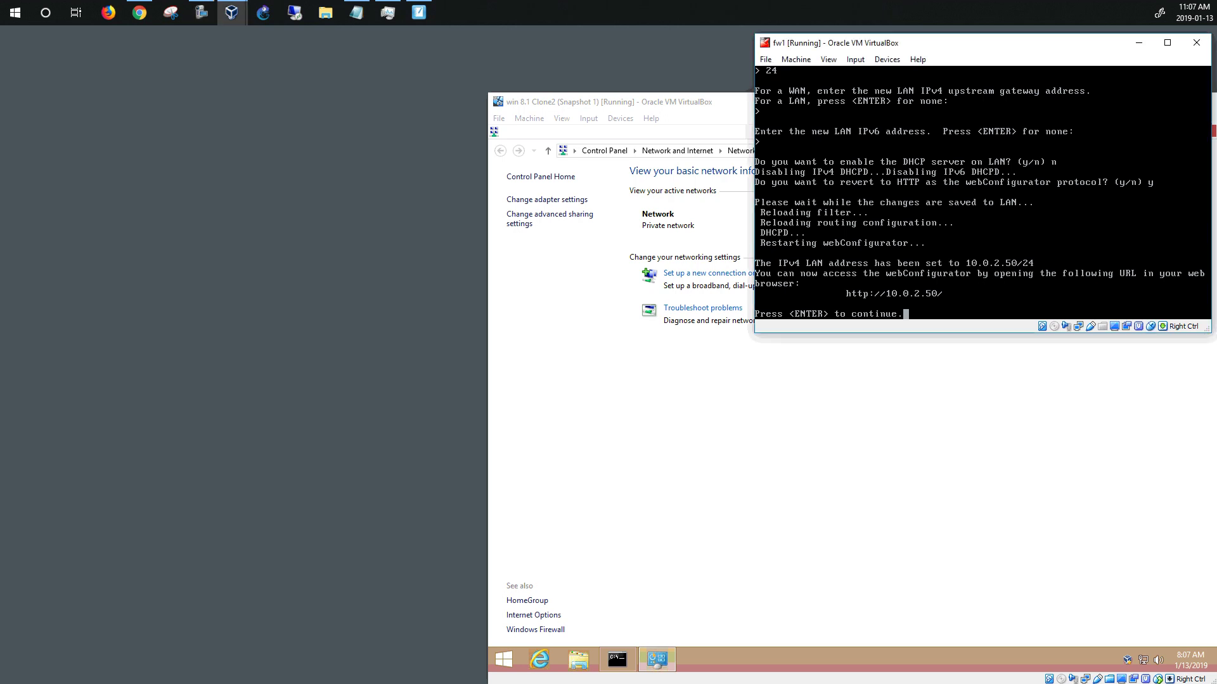
pyautogui.press('Return')
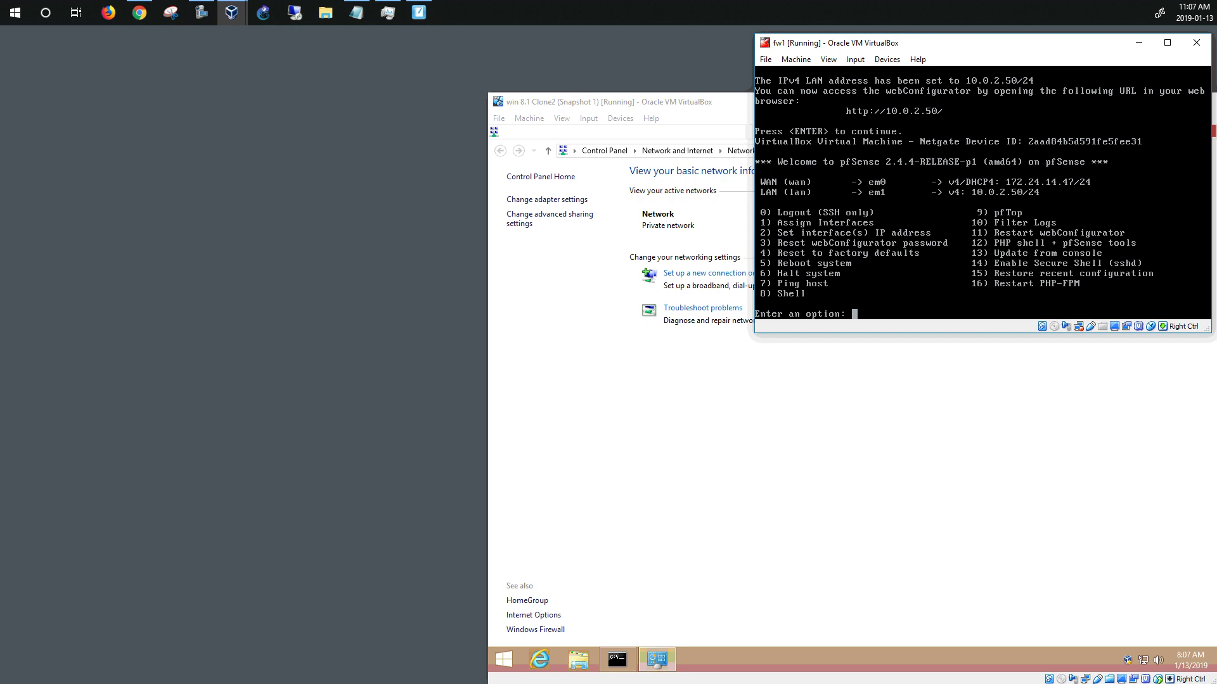
pyautogui.press('Control_R')
# Close Command Prompt and review the Ethernet connection's status and properties in the adapter list
pyautogui.click(653, 462)
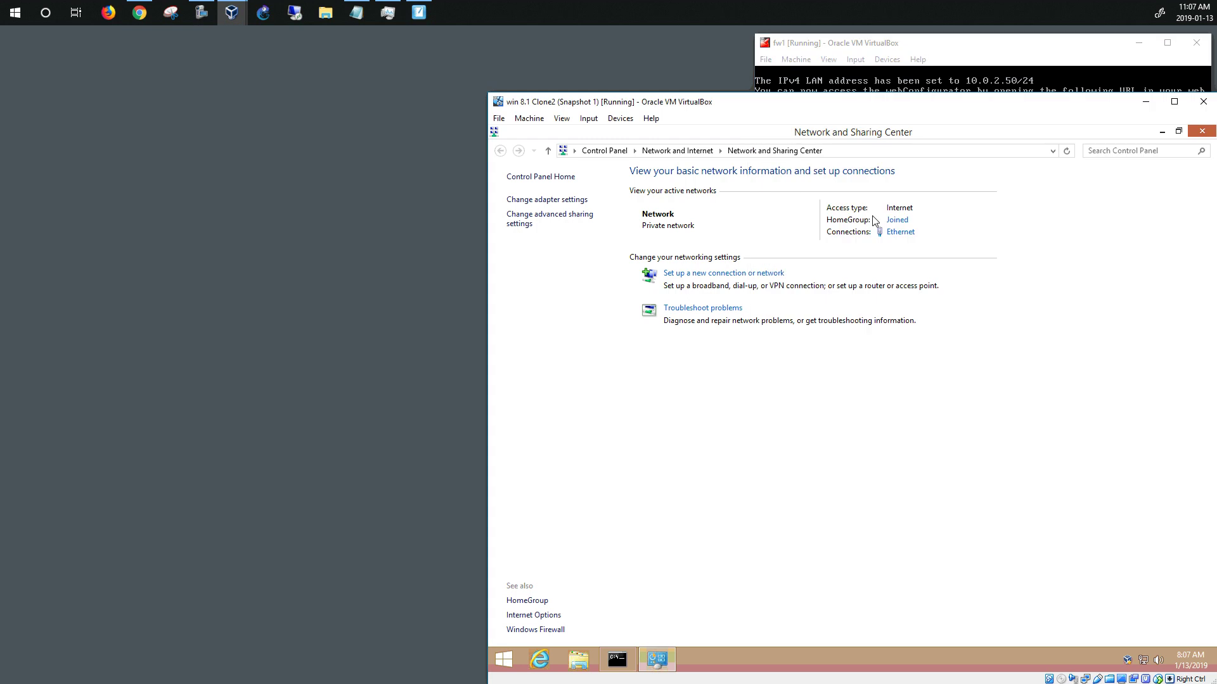
pyautogui.click(1163, 132)
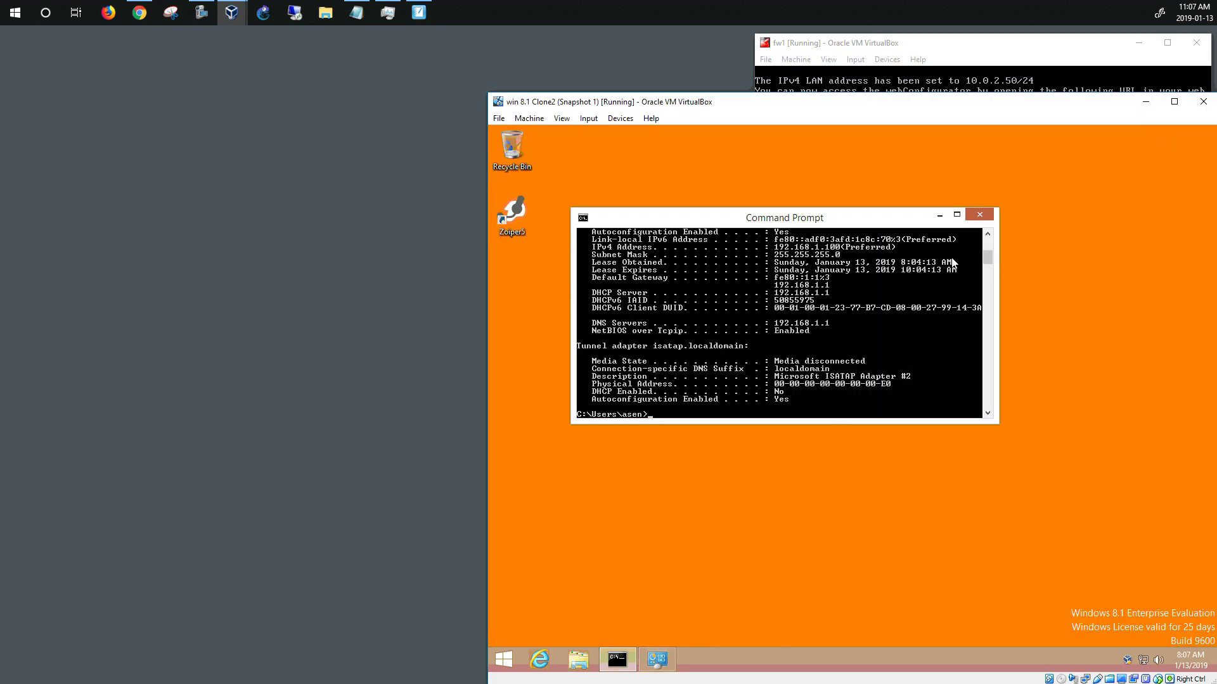
pyautogui.click(979, 217)
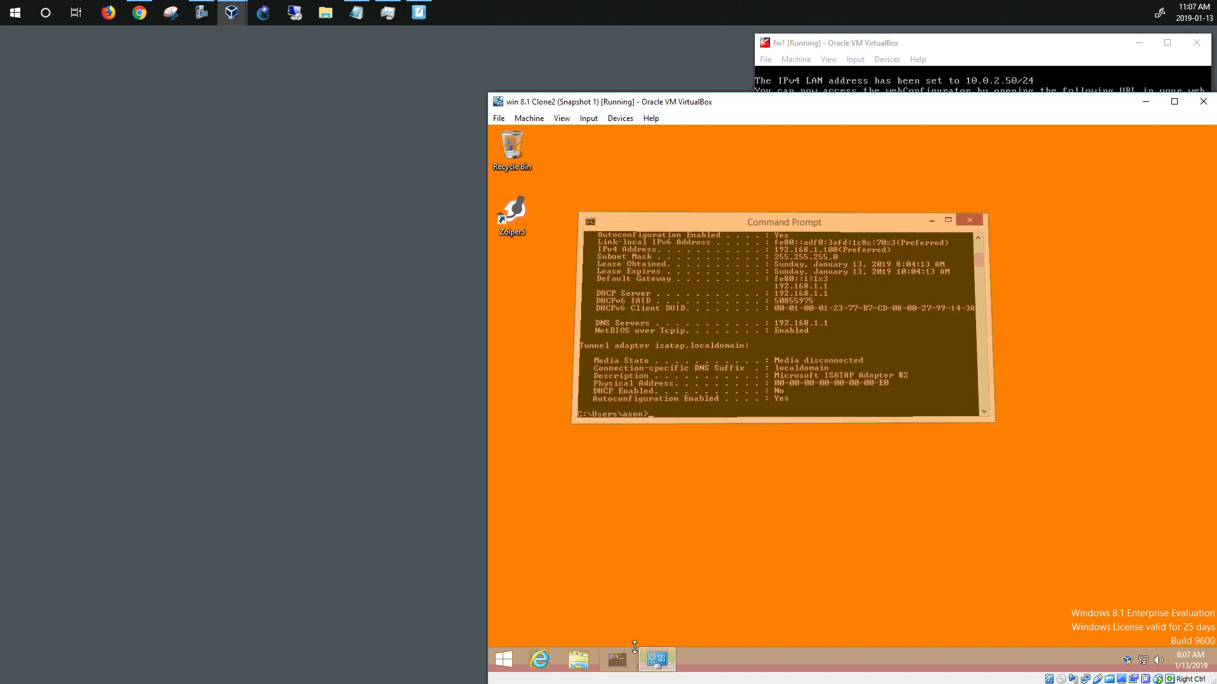
pyautogui.rightClick(1145, 661)
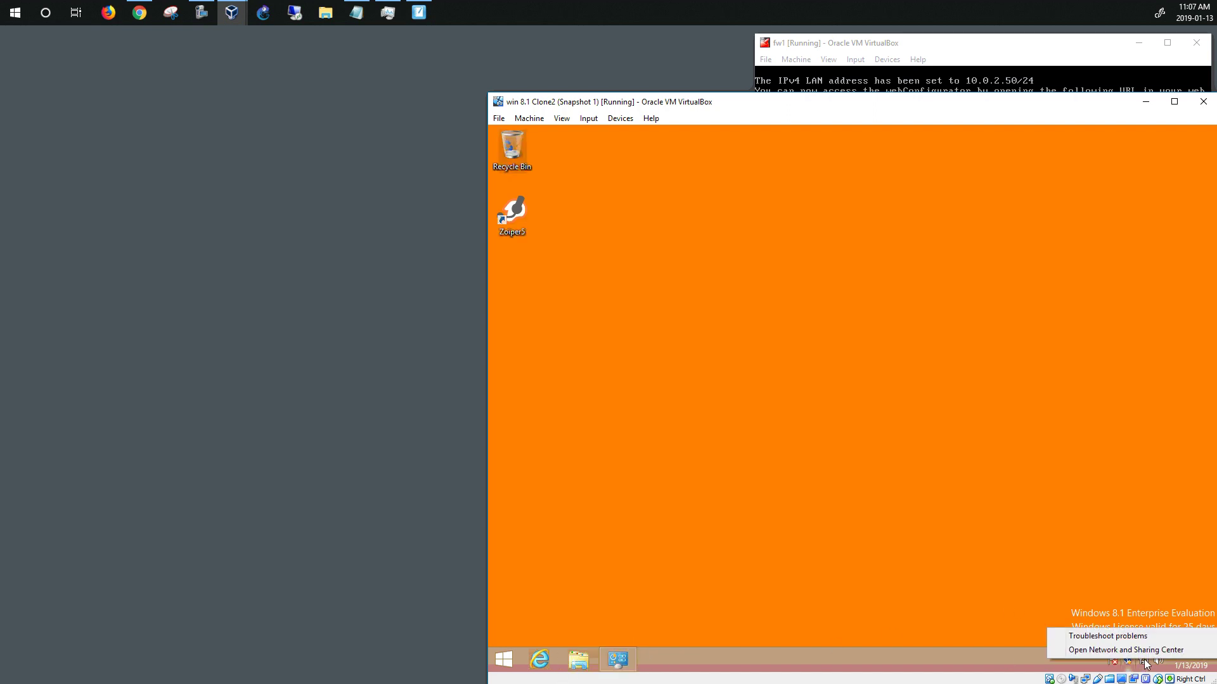
pyautogui.click(1126, 650)
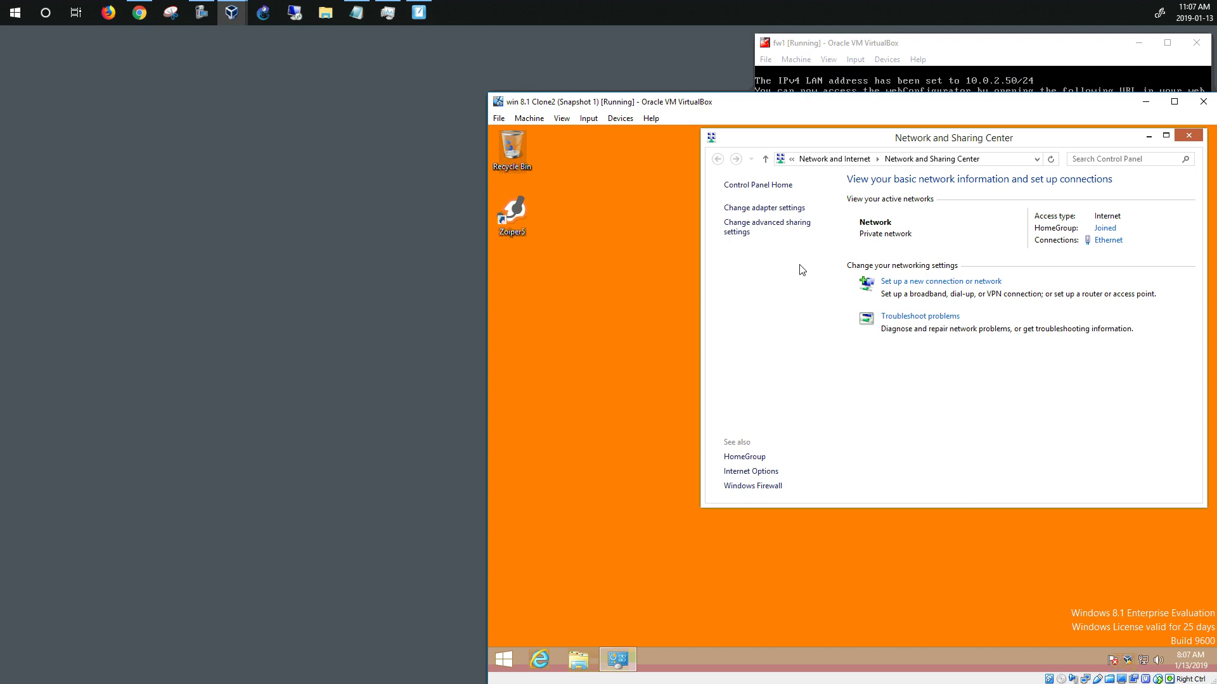
pyautogui.click(768, 208)
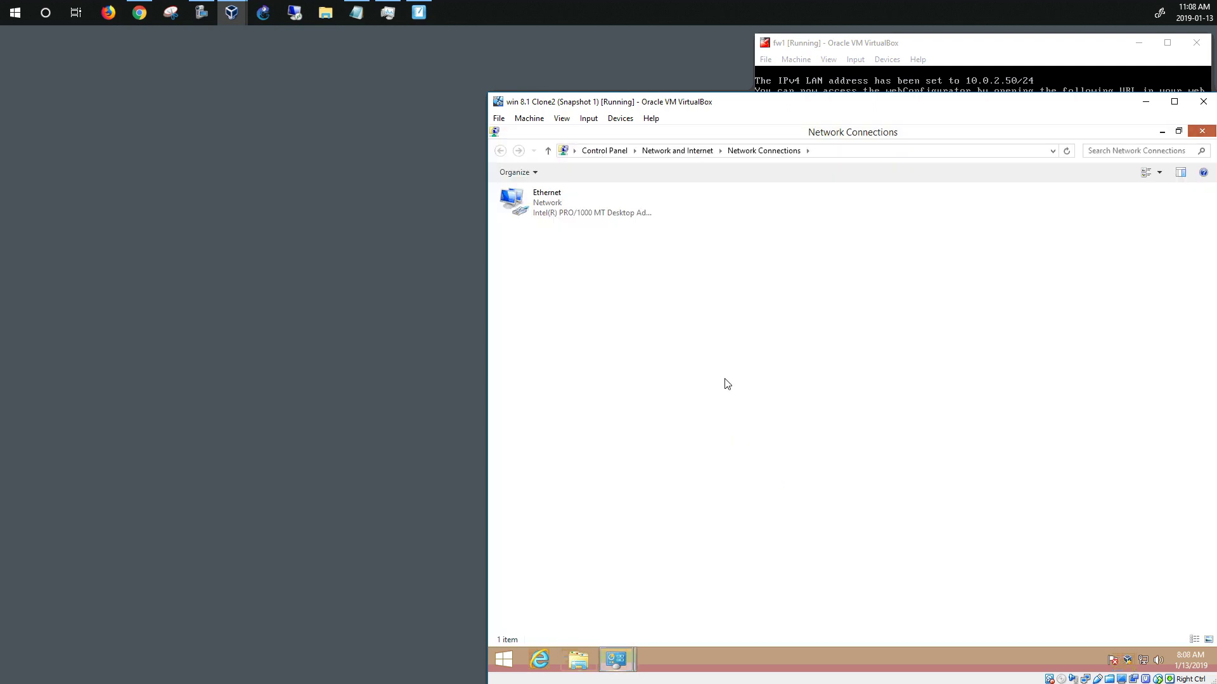
pyautogui.click(549, 214)
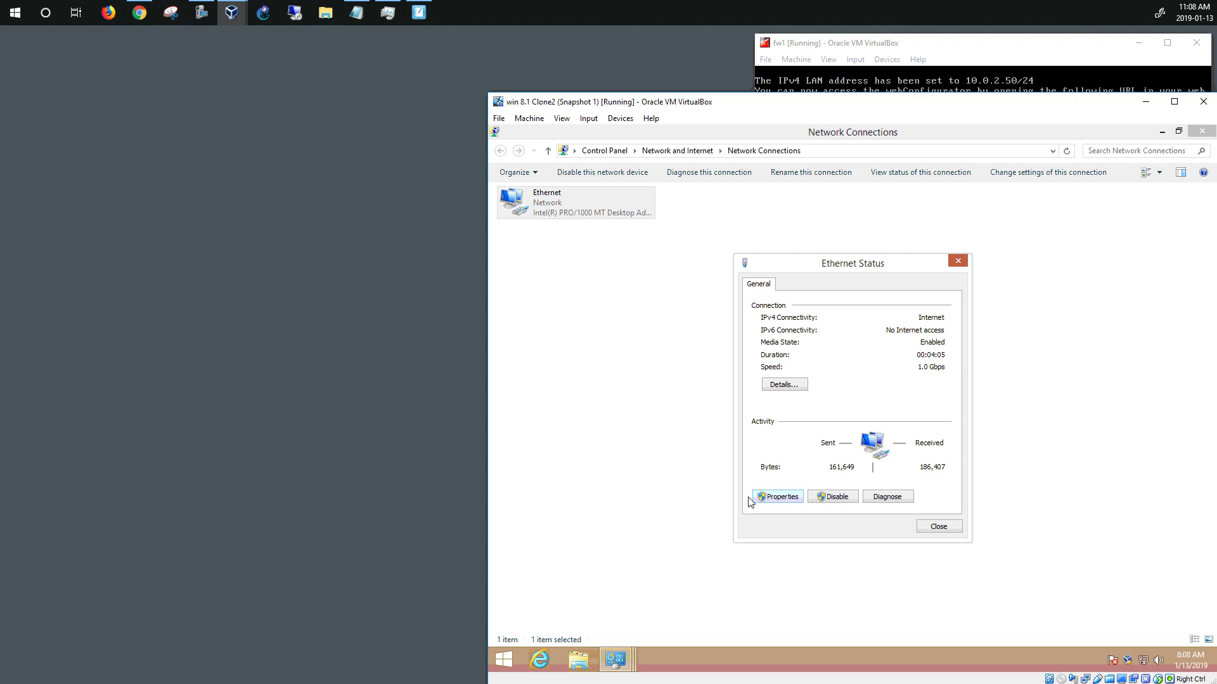
pyautogui.click(778, 497)
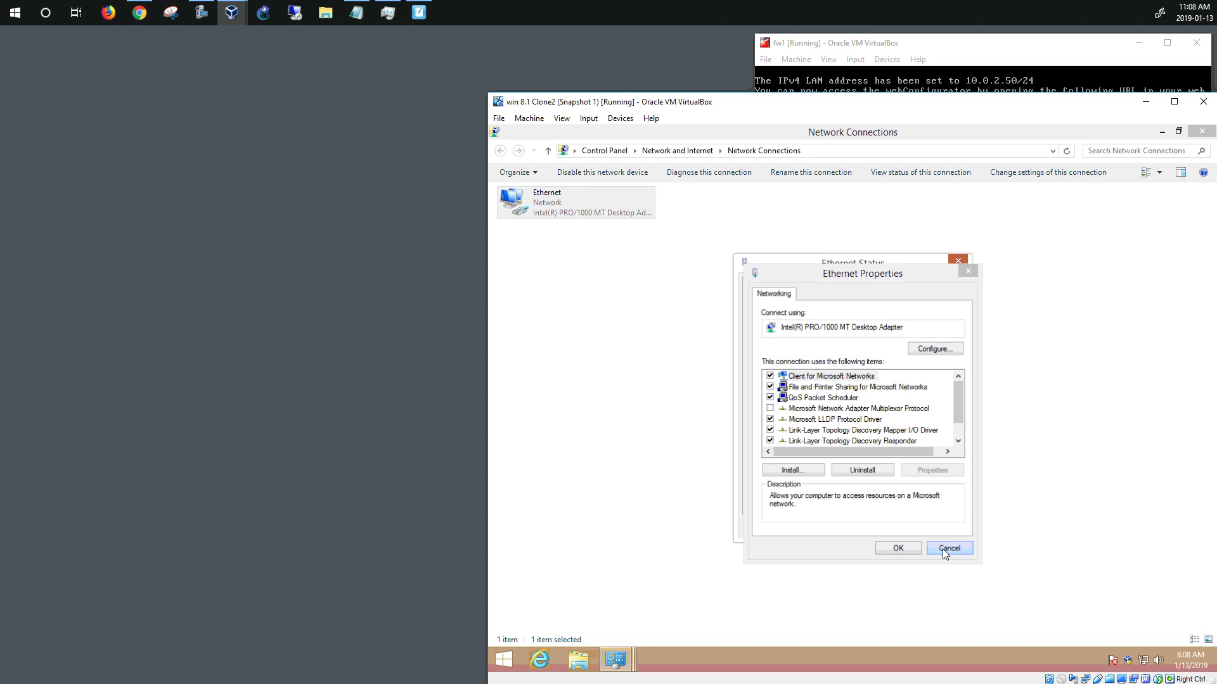
pyautogui.click(942, 549)
pyautogui.click(507, 202)
# Disable the Ethernet adapter and then enable it again
pyautogui.rightClick(542, 199)
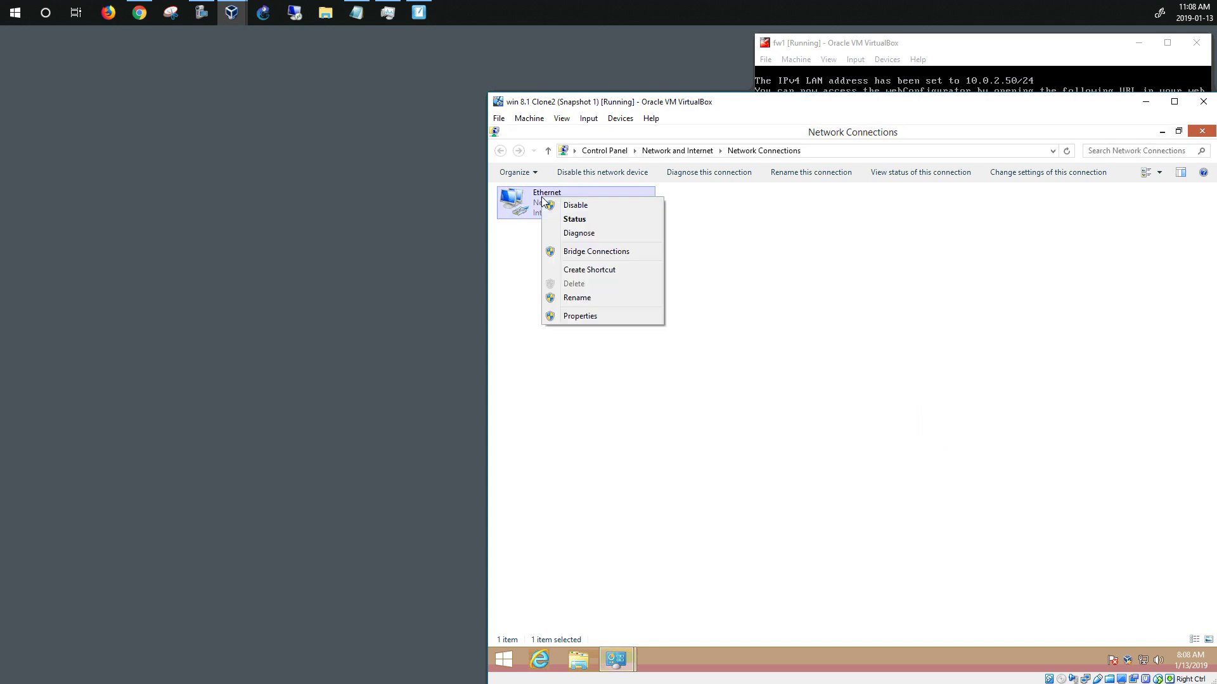
pyautogui.click(569, 205)
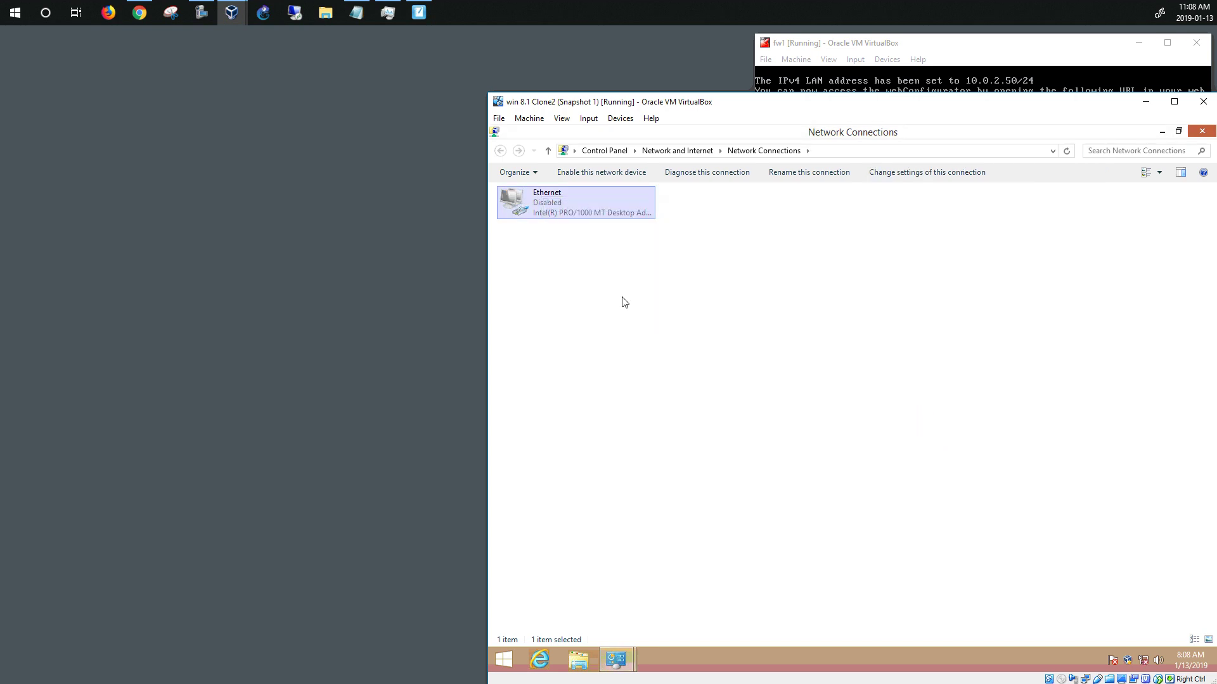
pyautogui.rightClick(557, 220)
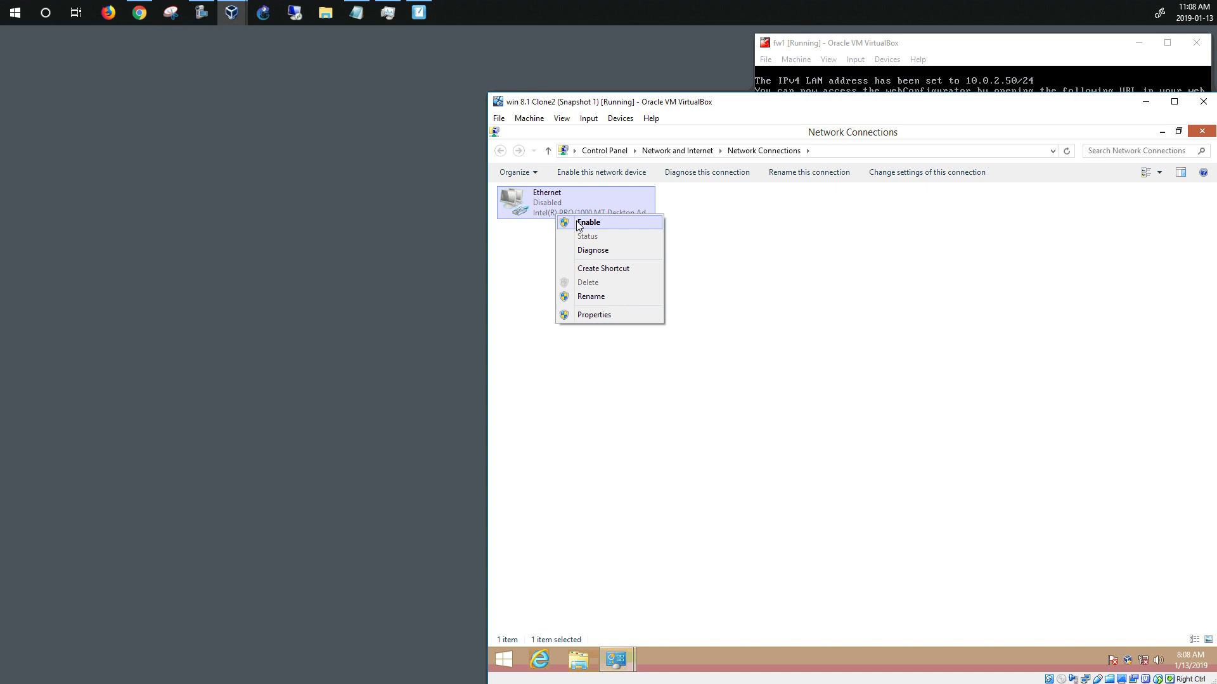
pyautogui.click(577, 223)
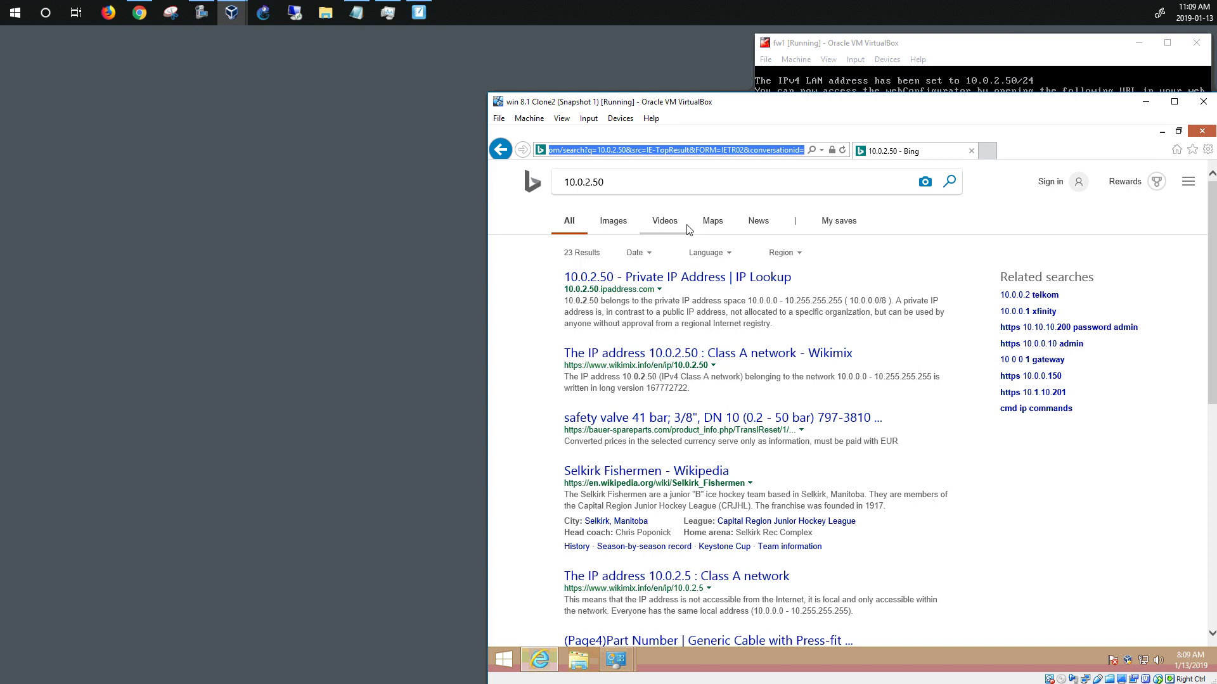
# Browse to 10.0.2.50 in Internet Explorer to load the pfSense sign-in page, then bring fw1 forward
pyautogui.write('10.0.2.')
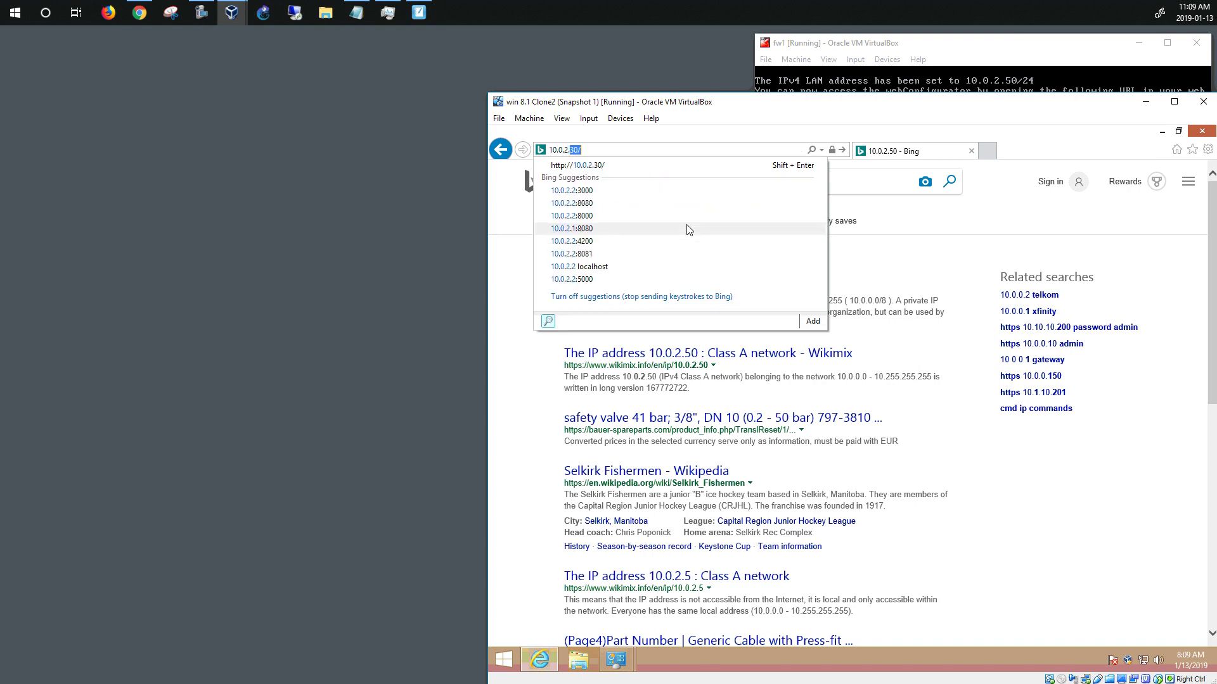
pyautogui.write('50')
pyautogui.press('Return')
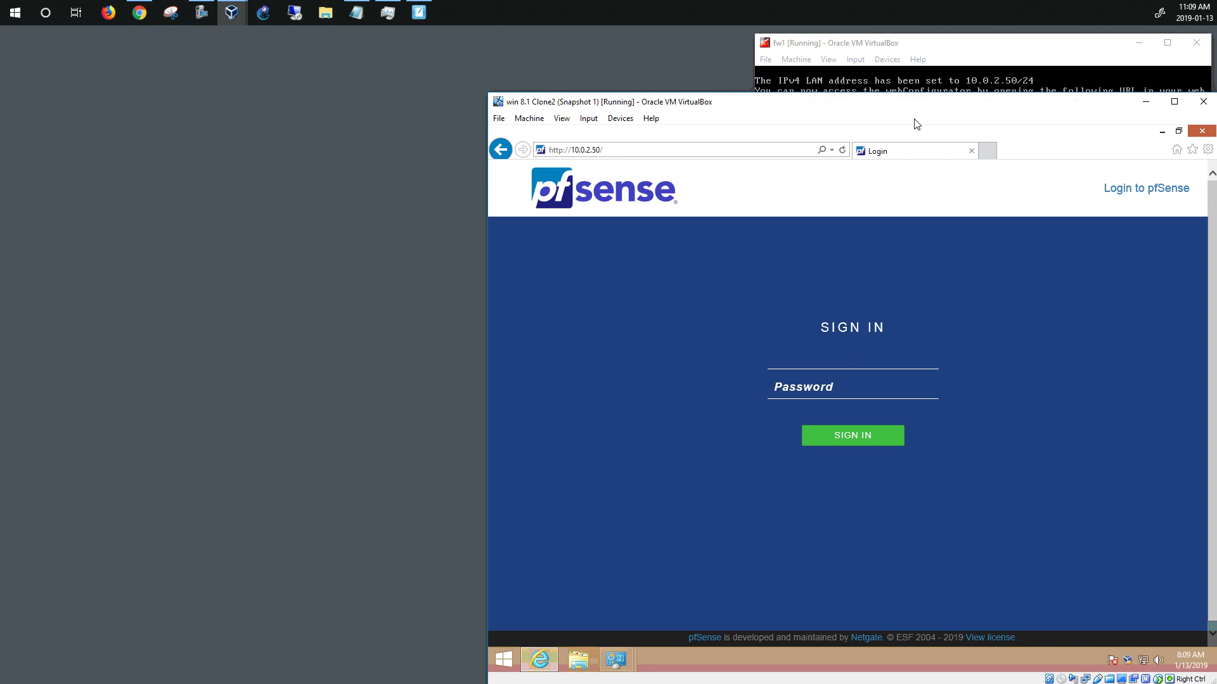
pyautogui.click(921, 47)
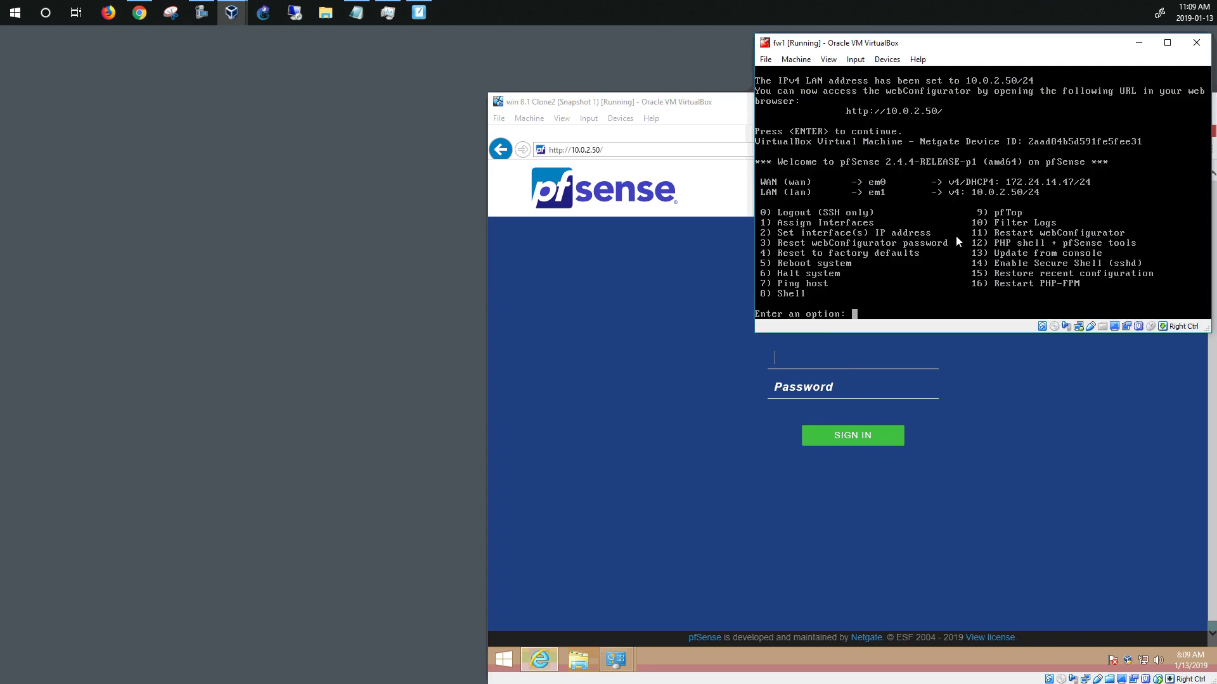
# Run console option 3 and confirm with y to reset the webConfigurator admin password
pyautogui.click(996, 244)
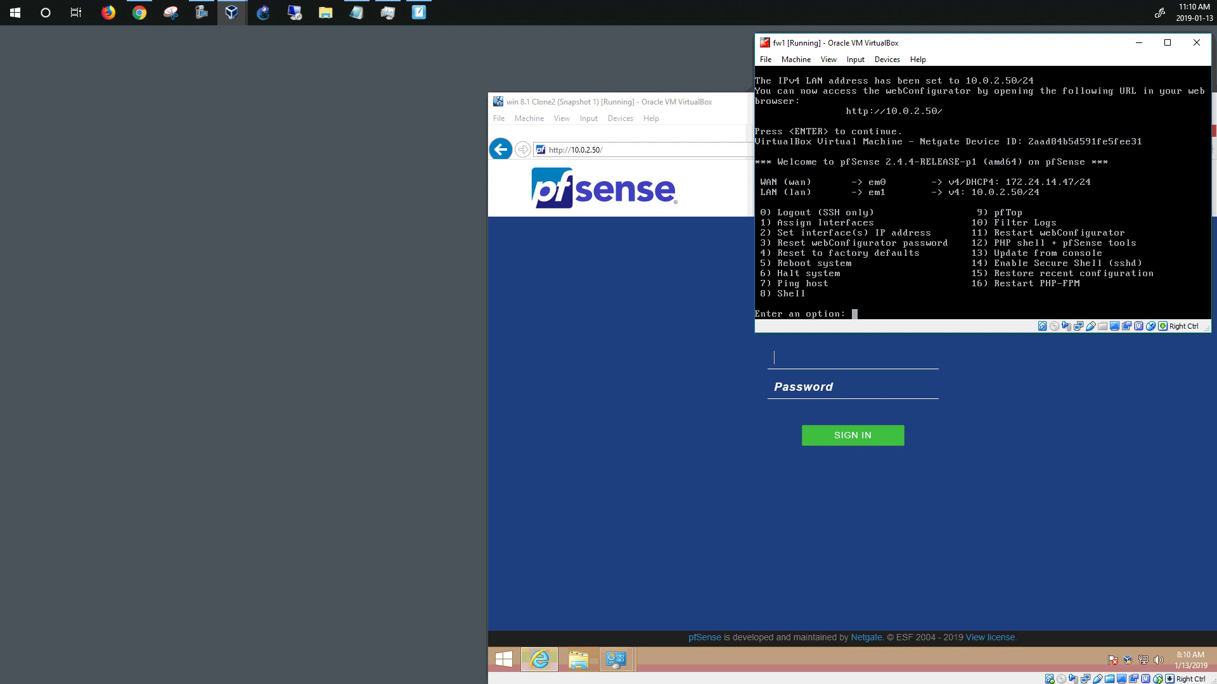
pyautogui.write('3')
pyautogui.press('Return')
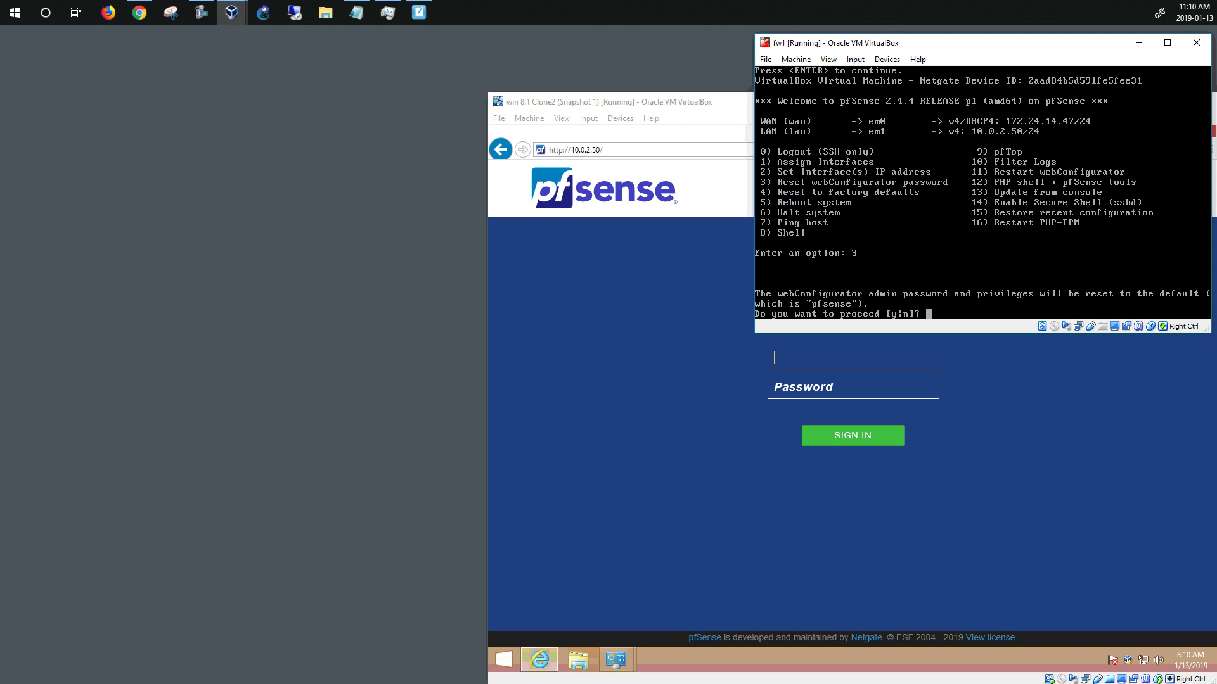
pyautogui.write('y')
pyautogui.press('Return')
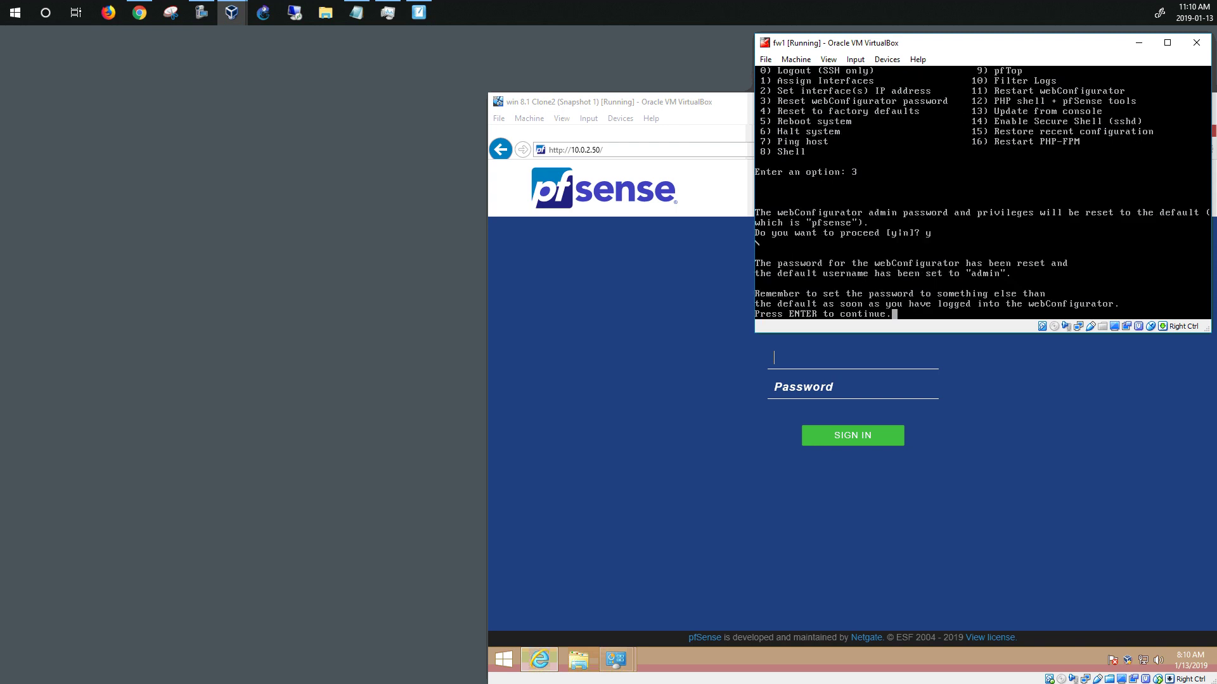
pyautogui.press('Return')
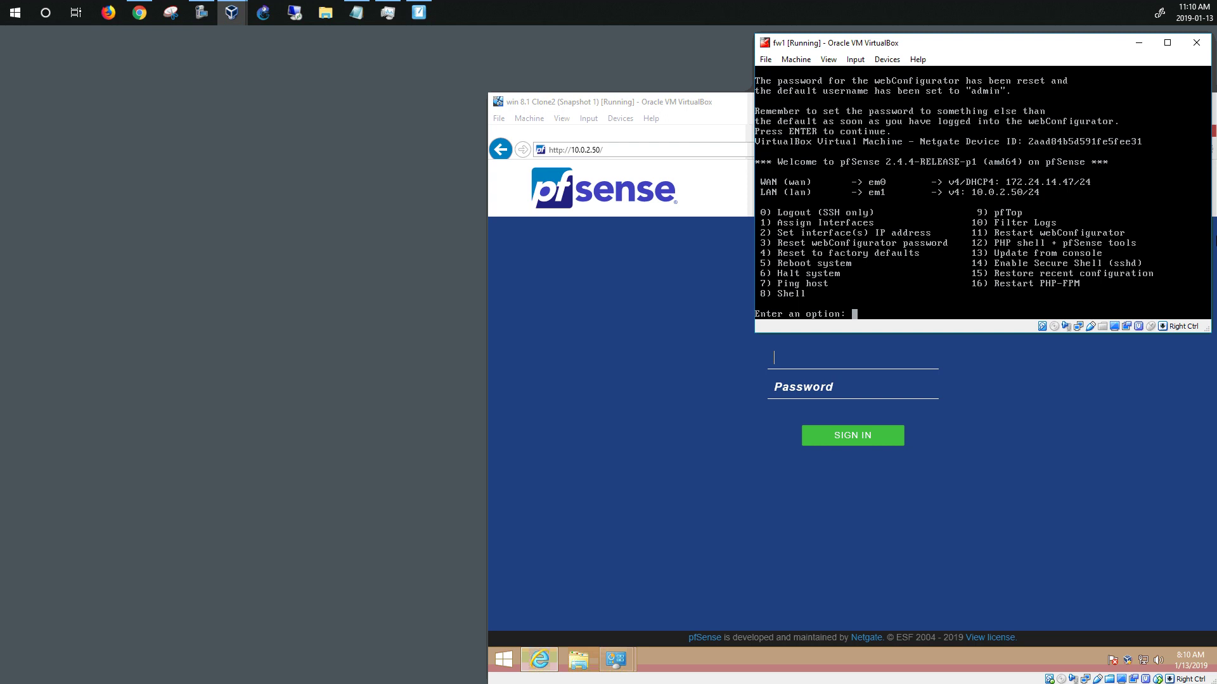
# Sign in to the pfSense webConfigurator as admin with the default password
pyautogui.click(1139, 42)
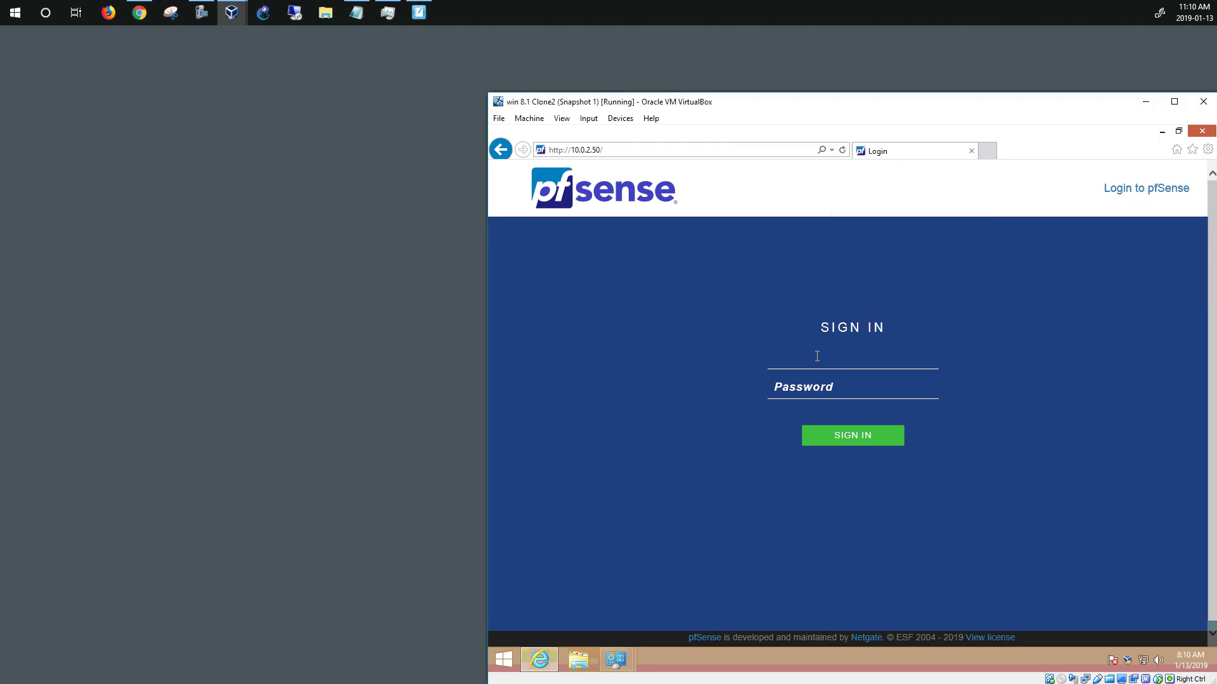
pyautogui.write('admin')
pyautogui.press('Tab')
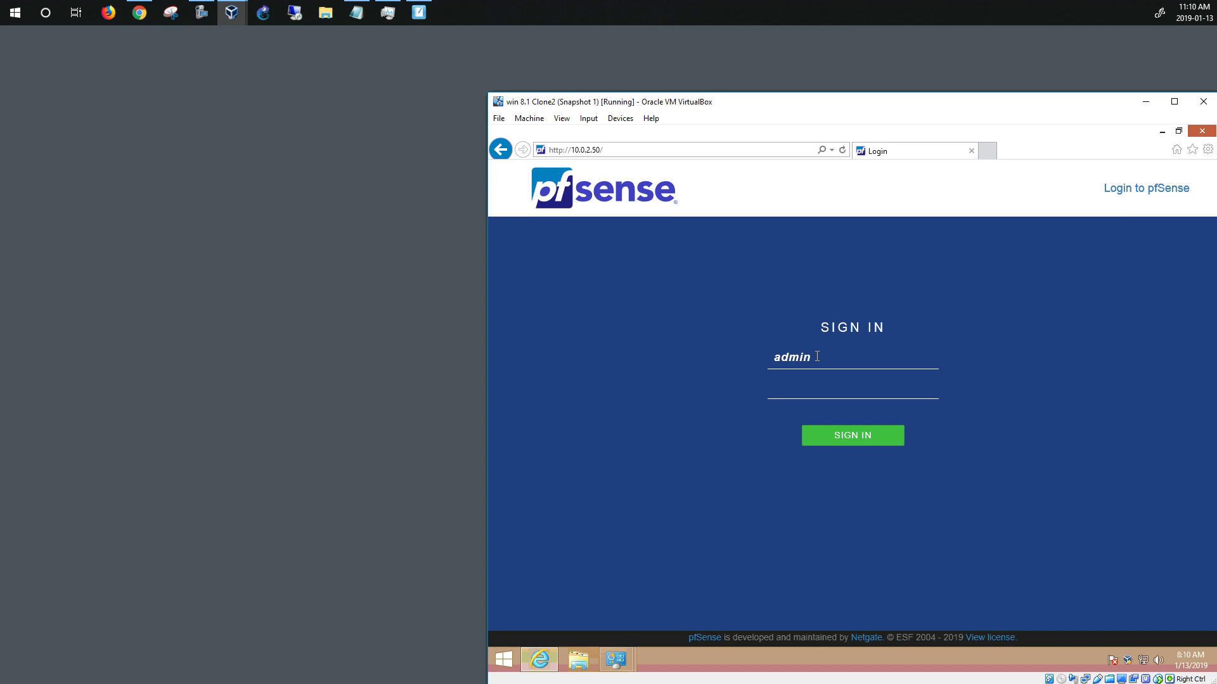
pyautogui.write('pf')
pyautogui.press('BackSpace')
pyautogui.write('fsense')
pyautogui.press('Return')
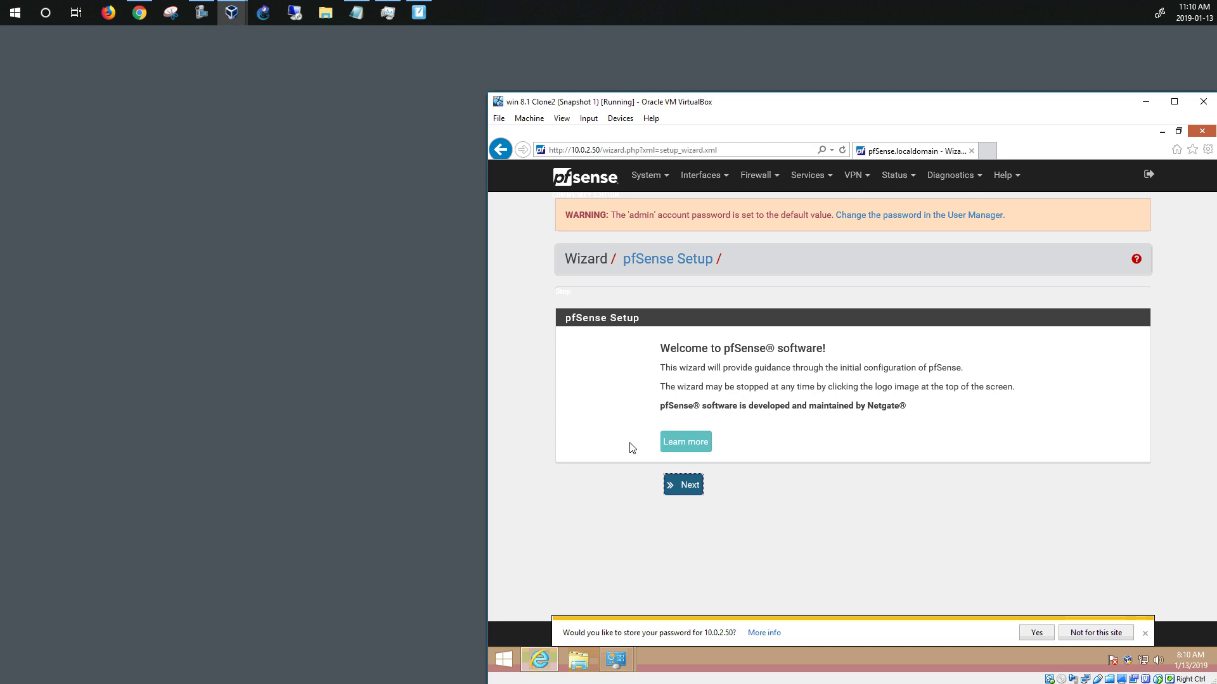
# Dismiss the save-password prompt and advance the setup wizard past its welcome and Netgate support pages
pyautogui.click(1144, 633)
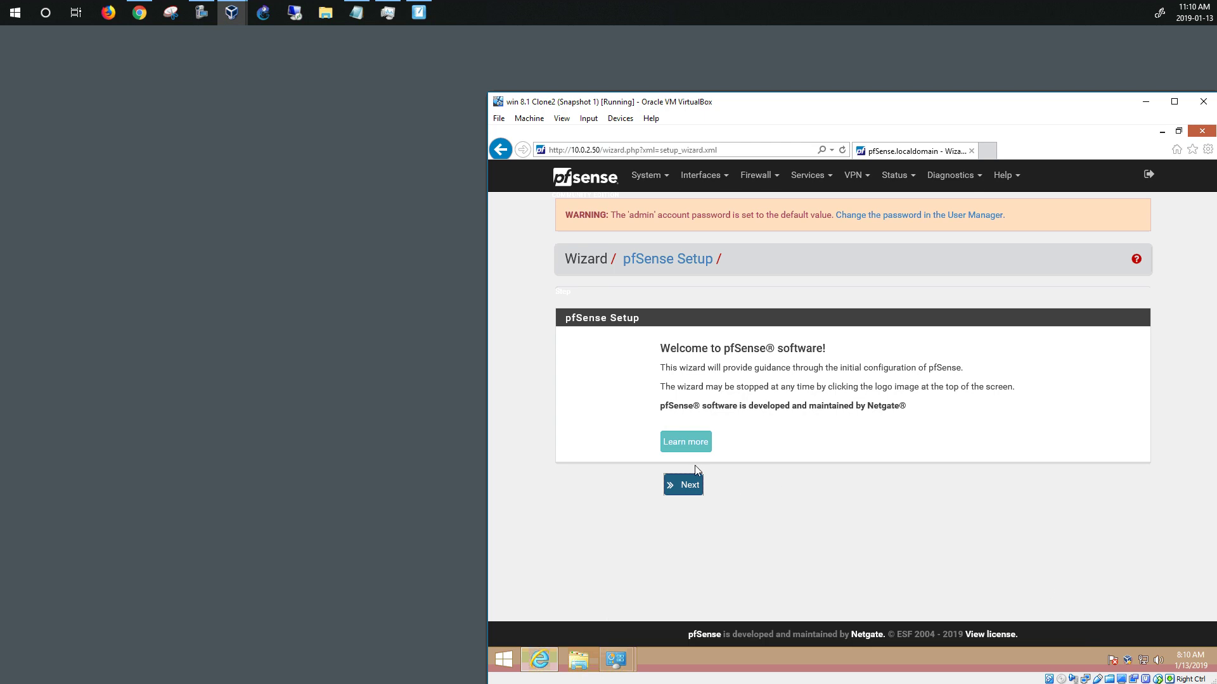
pyautogui.click(671, 489)
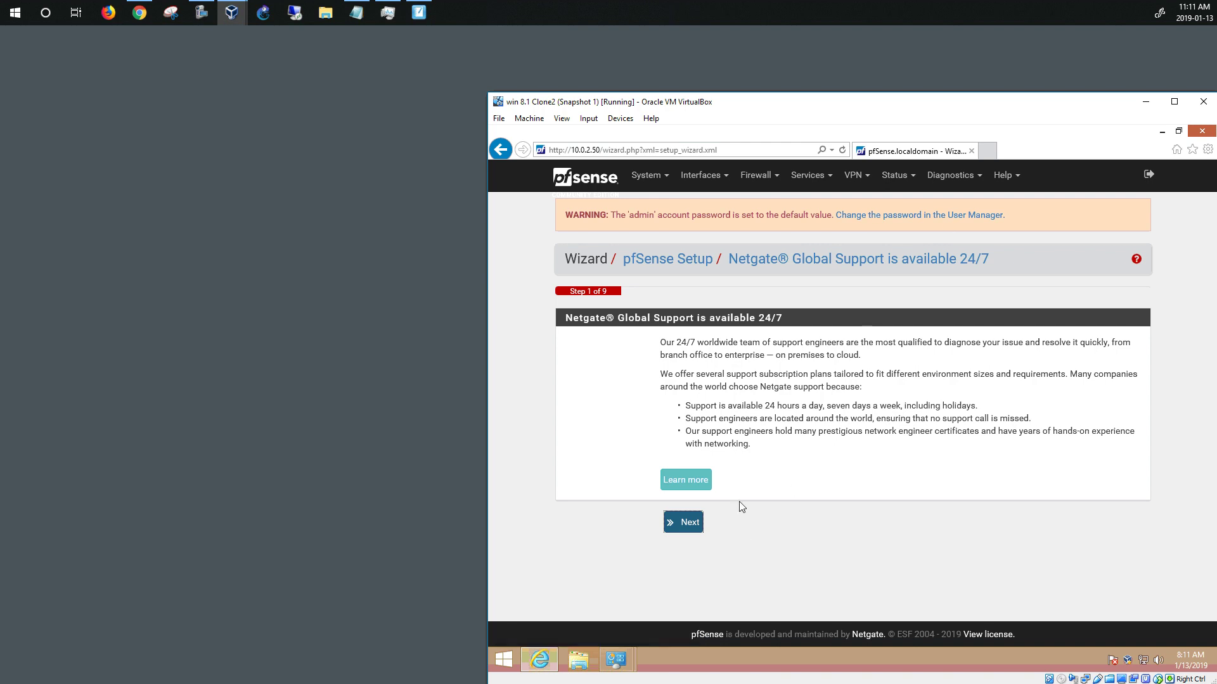
pyautogui.click(681, 526)
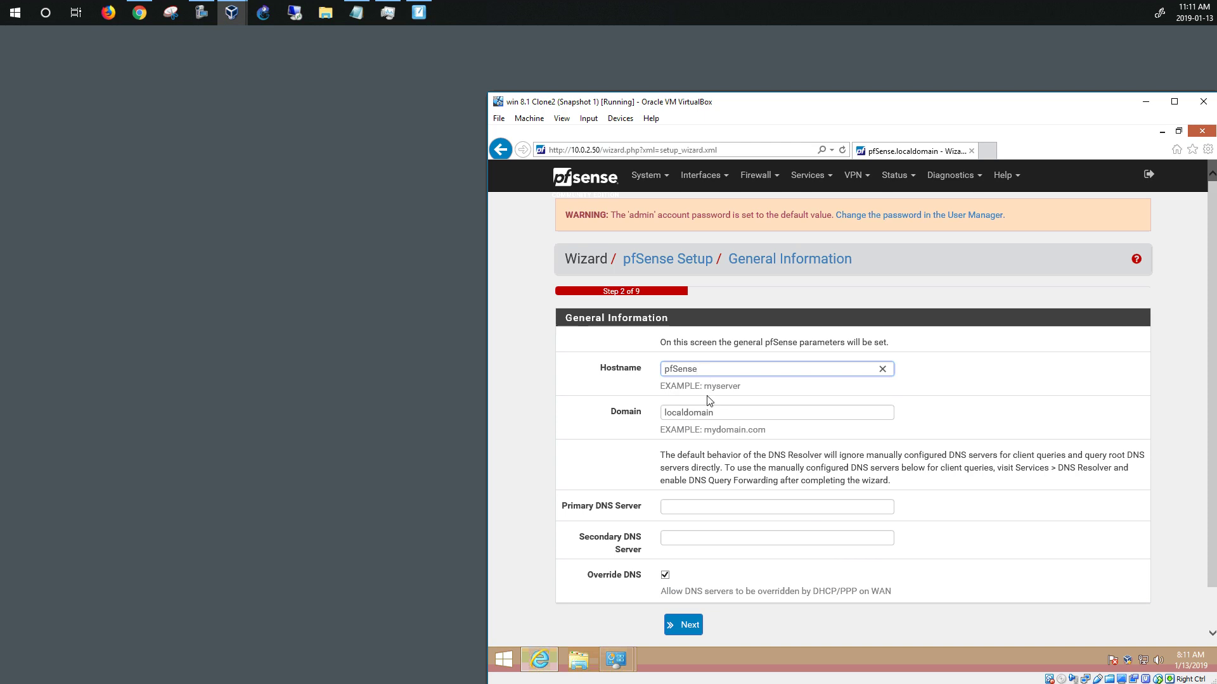
# Set hostname pfSense1, domain cegepgim.lcl and primary DNS server 127.0.0.1, then continue
pyautogui.write('1')
pyautogui.press('Tab')
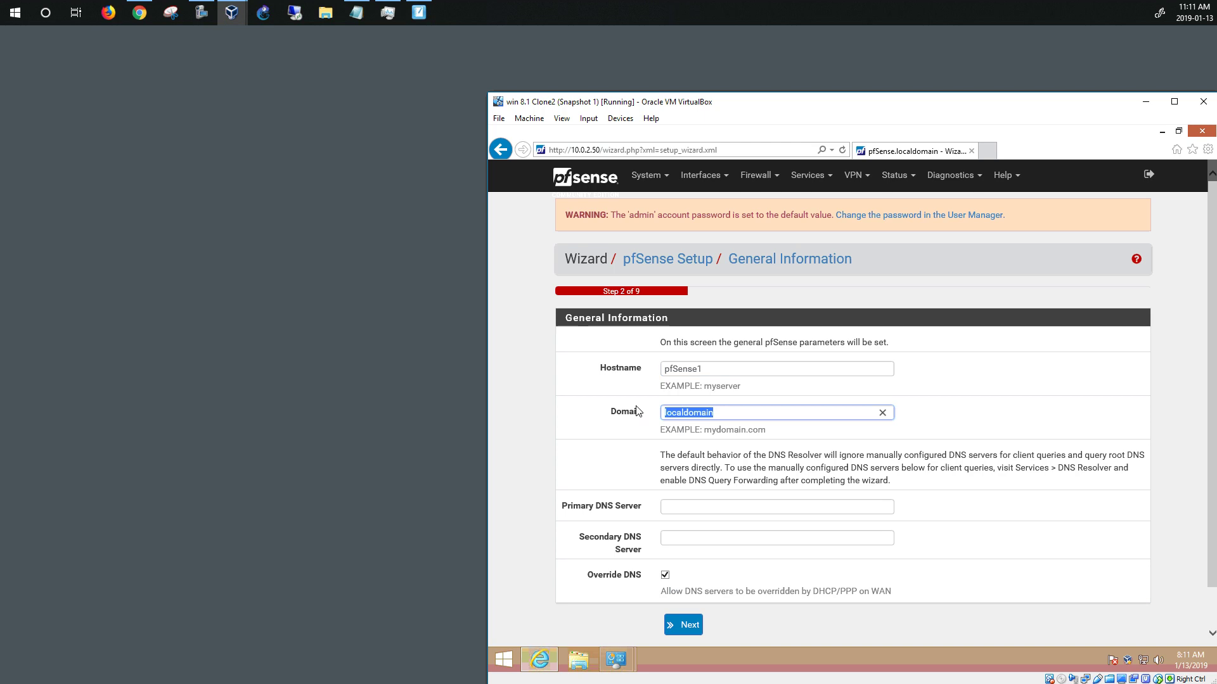
pyautogui.write('cegepgim')
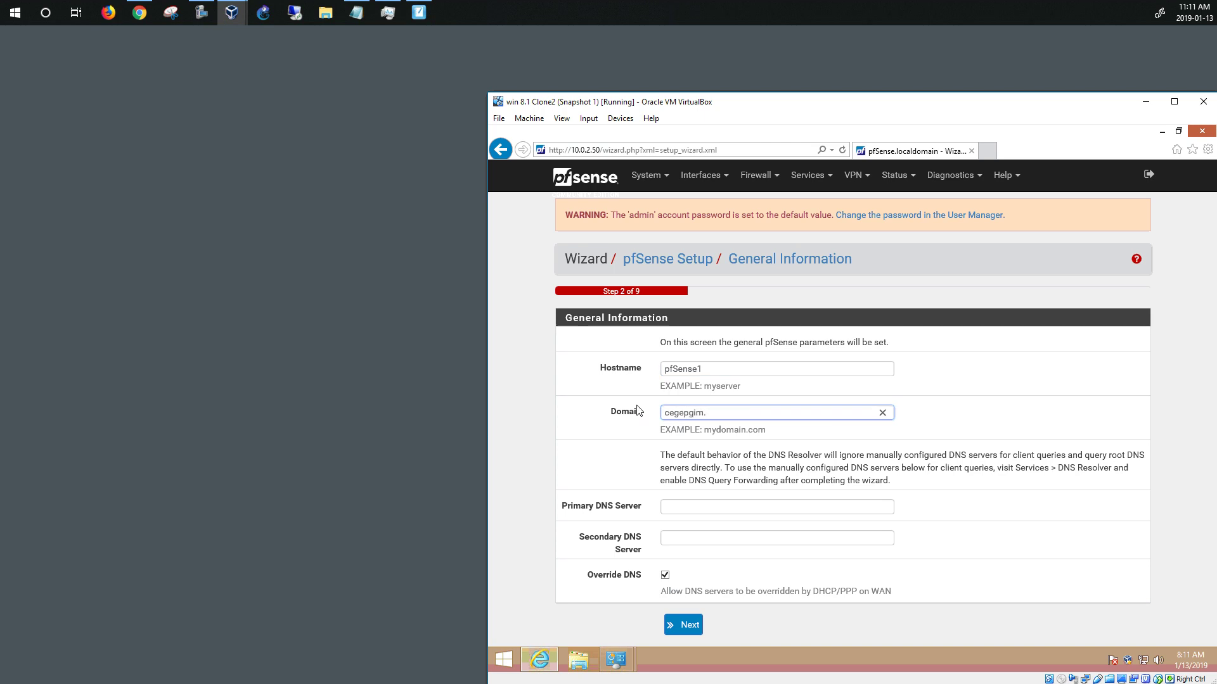
pyautogui.write('.lcl')
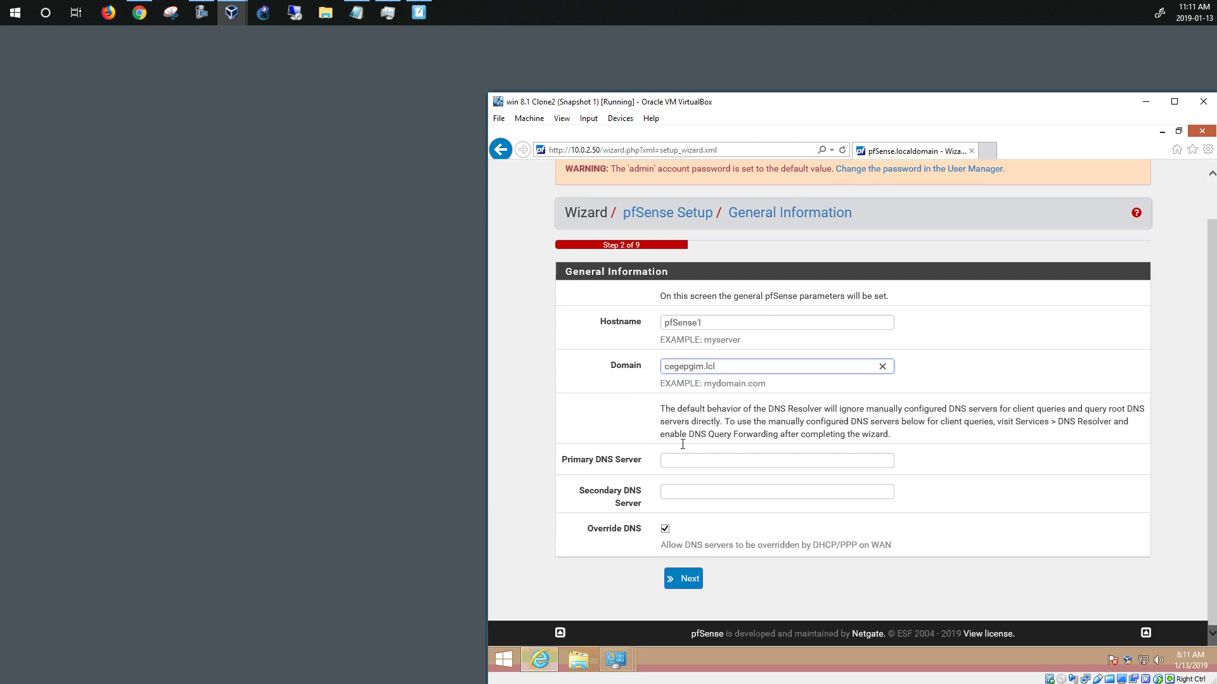
pyautogui.scroll(-1, 684, 446)
pyautogui.click(696, 463)
pyautogui.write('12')
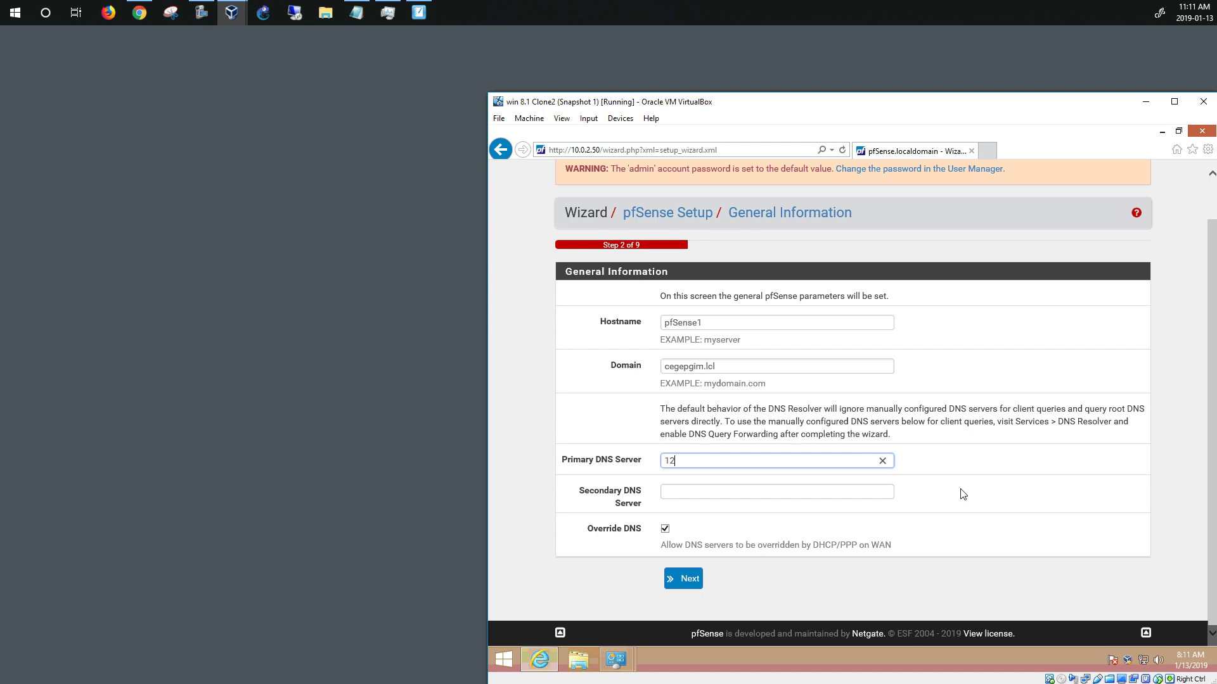
pyautogui.write('7.0.0.')
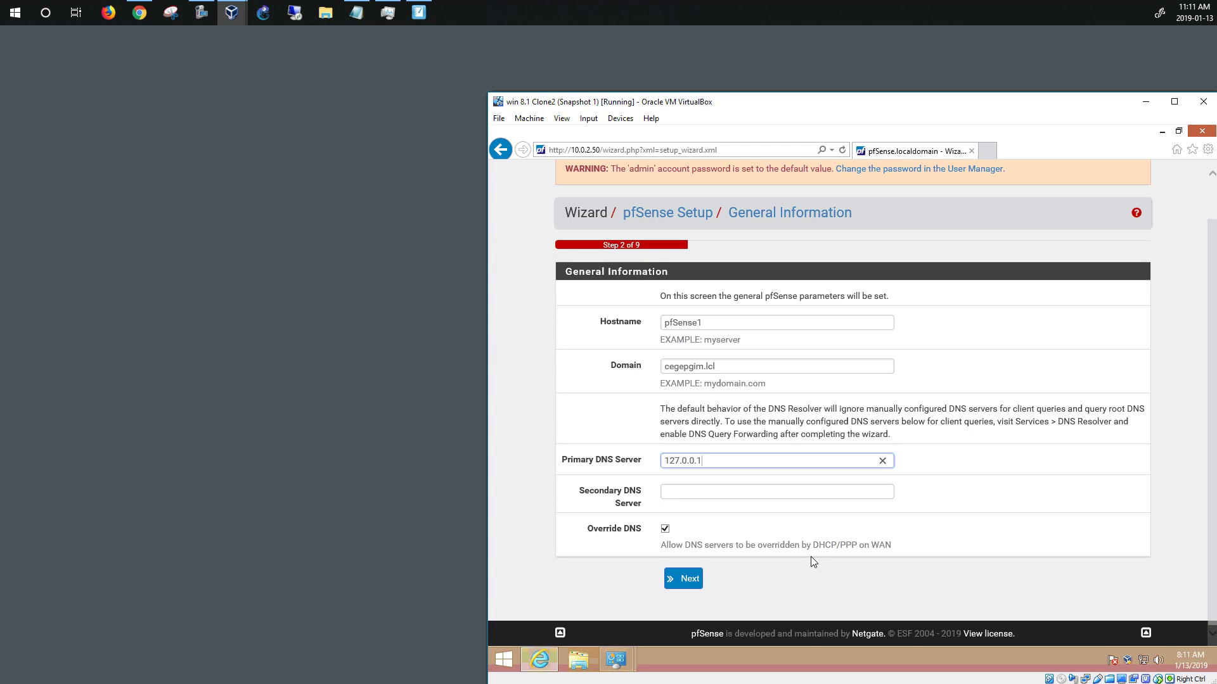
pyautogui.click(686, 578)
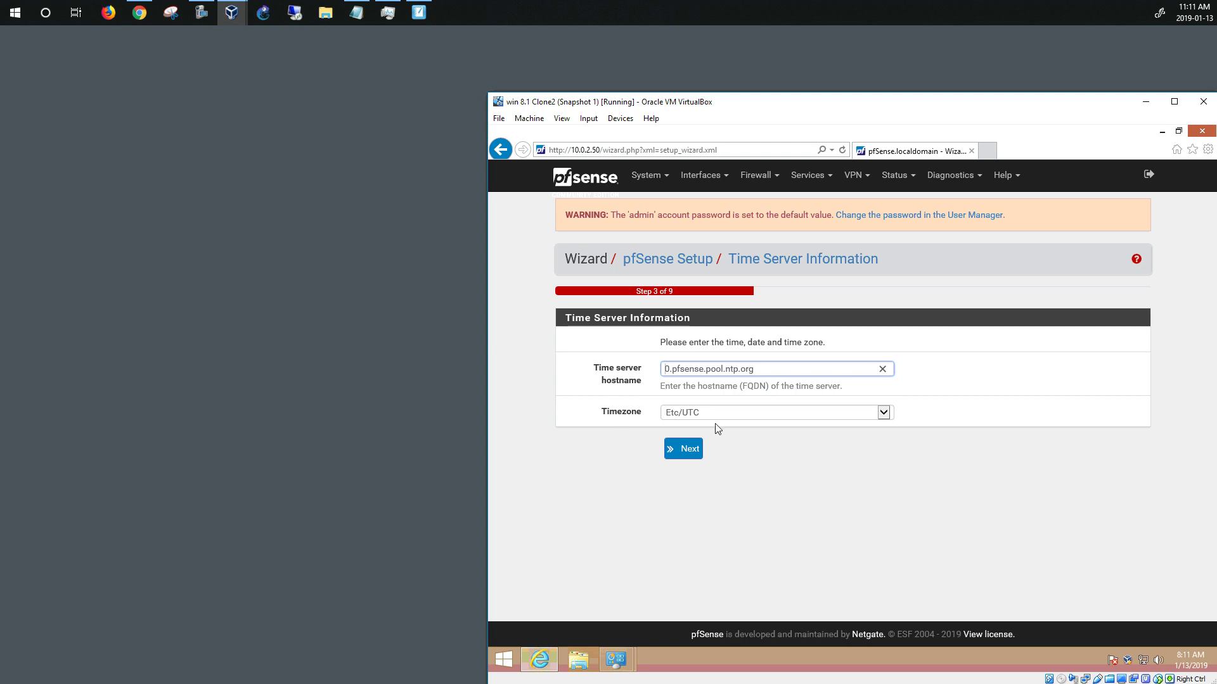
# Pick America/Toronto from the timezone list and continue to the WAN interface step
pyautogui.click(882, 413)
pyautogui.scroll(-10, 770, 431)
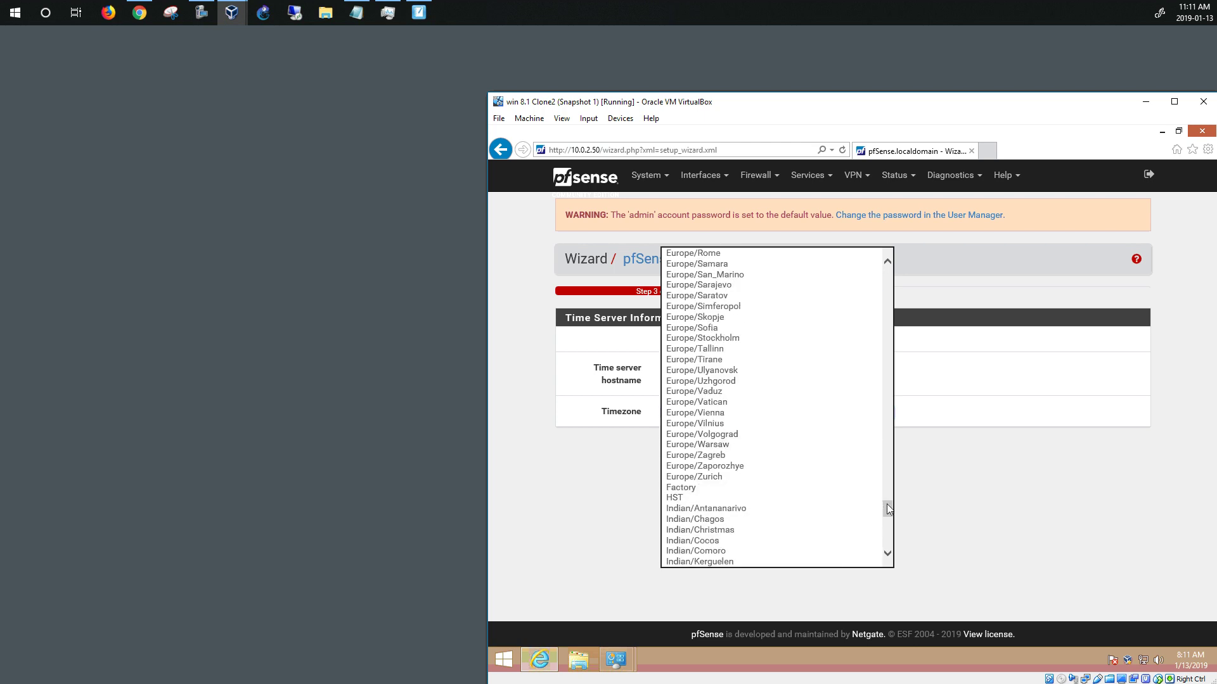
pyautogui.moveTo(887, 494); pyautogui.dragTo(868, 386)
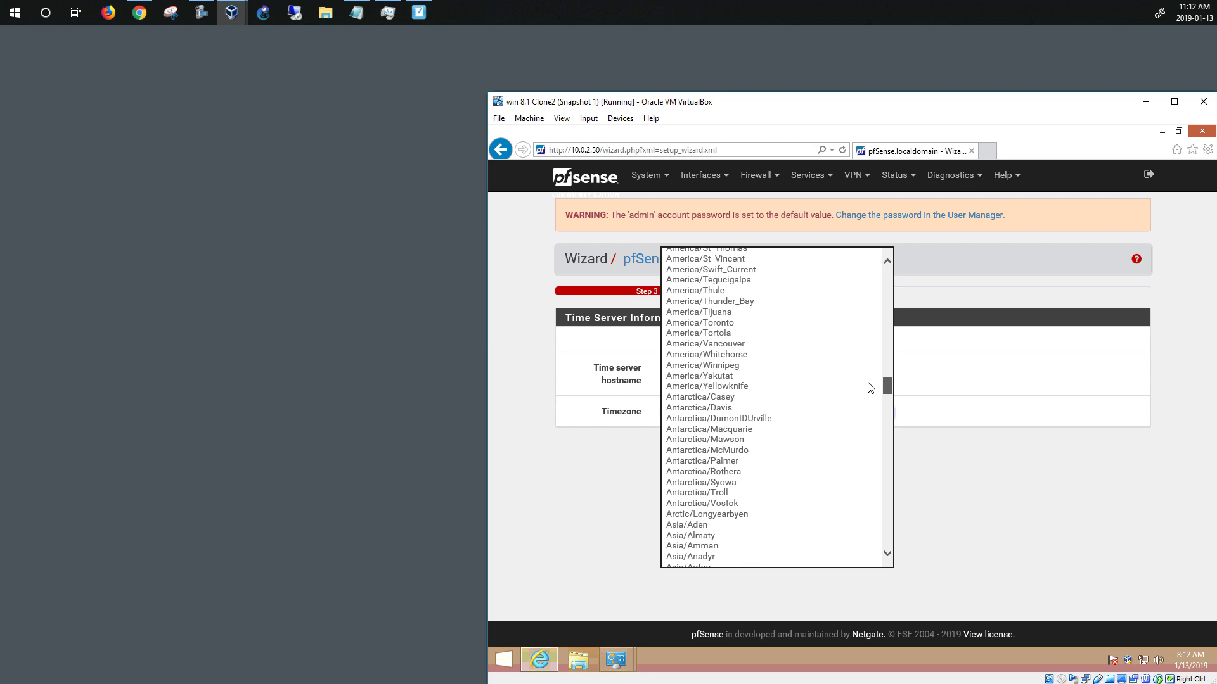
pyautogui.click(824, 323)
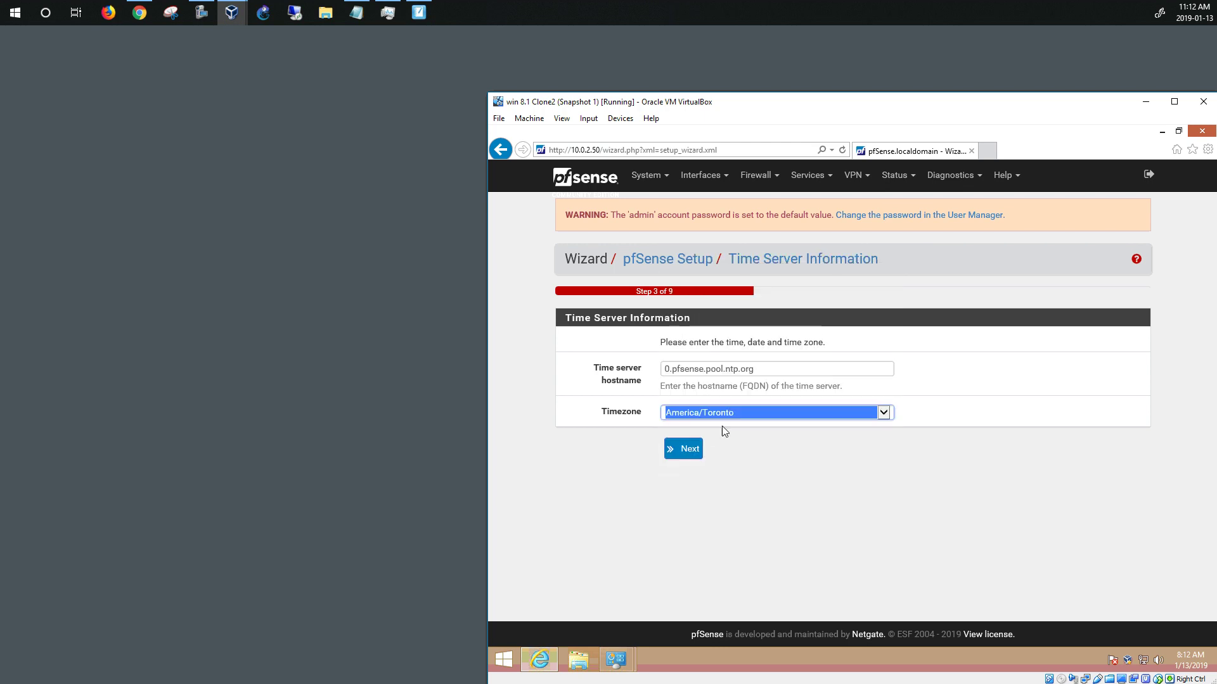
pyautogui.click(690, 449)
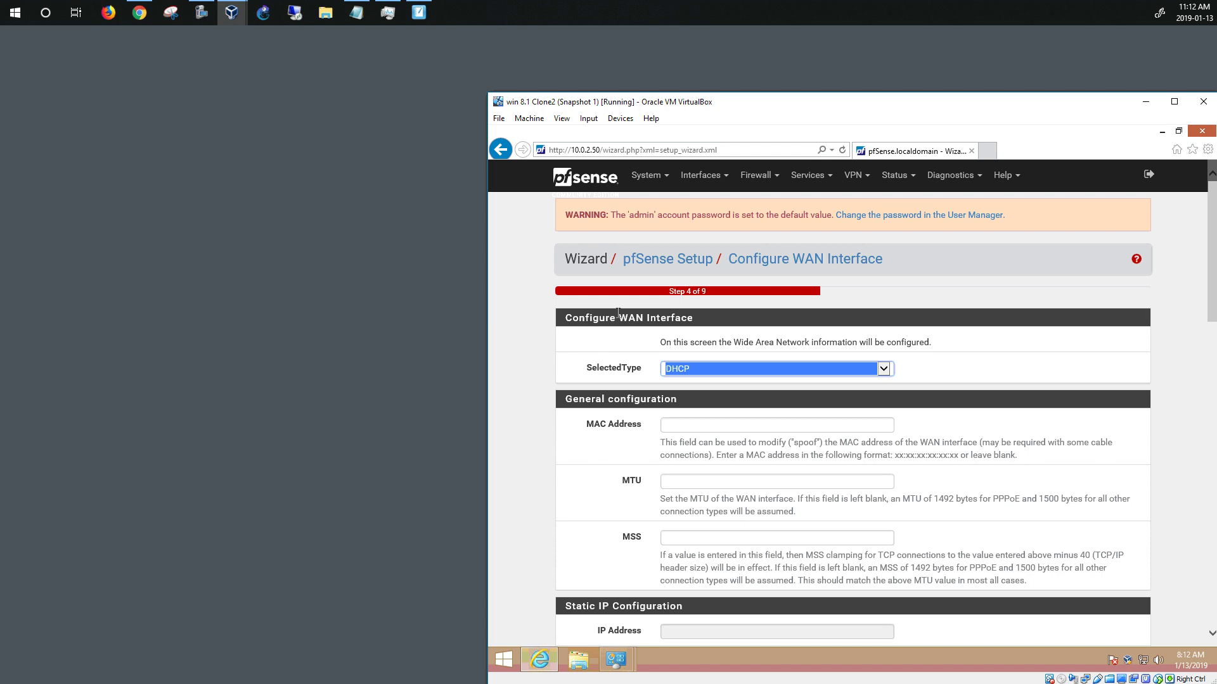
# Check the network diagram notes, then return to the wizard's WAN page
pyautogui.moveTo(618, 313); pyautogui.dragTo(675, 313)
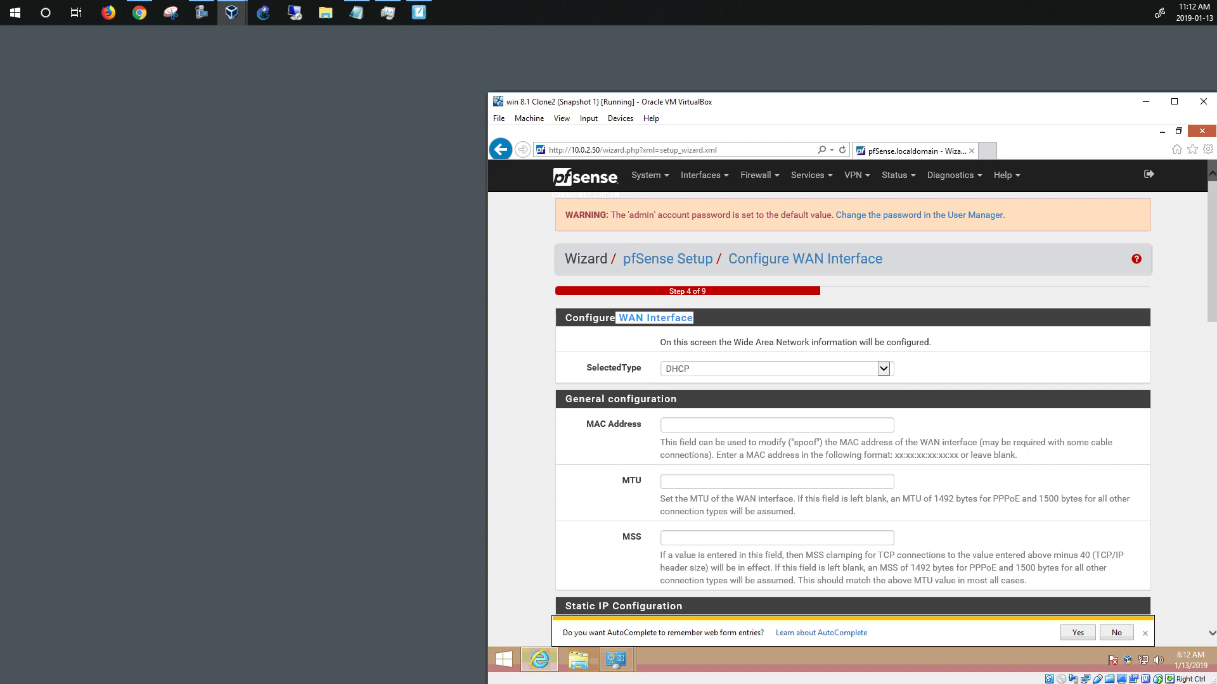
pyautogui.hotkey('alt', 'Tab')
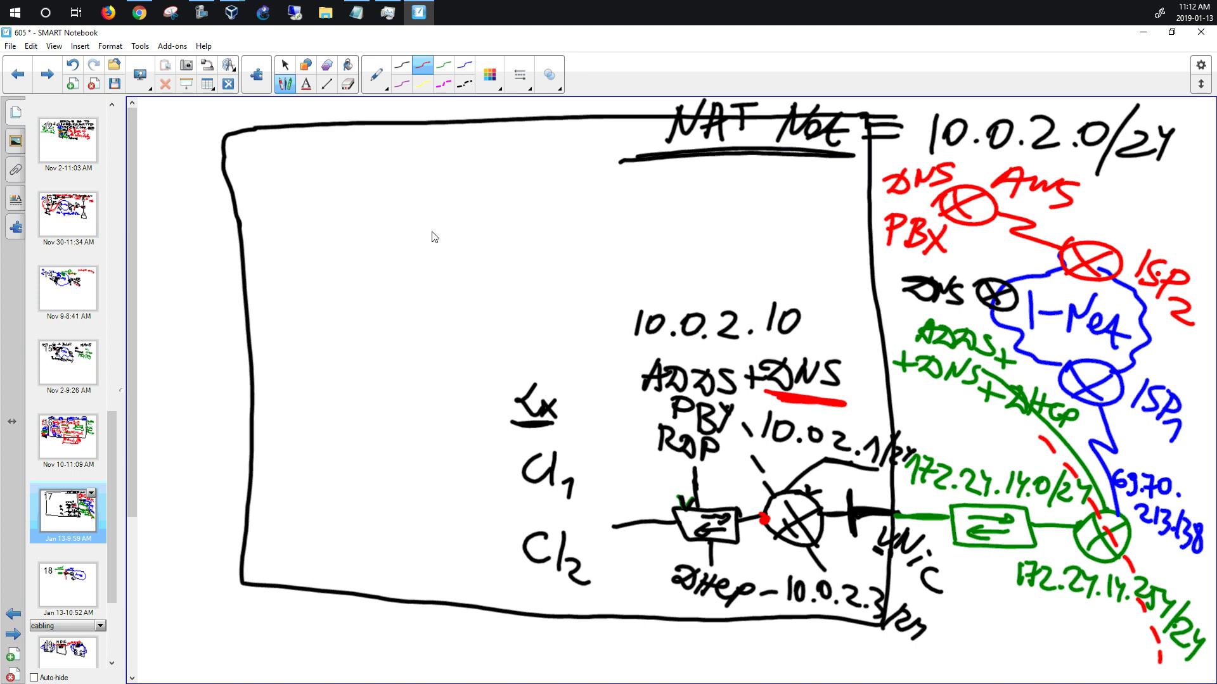
pyautogui.click(1143, 33)
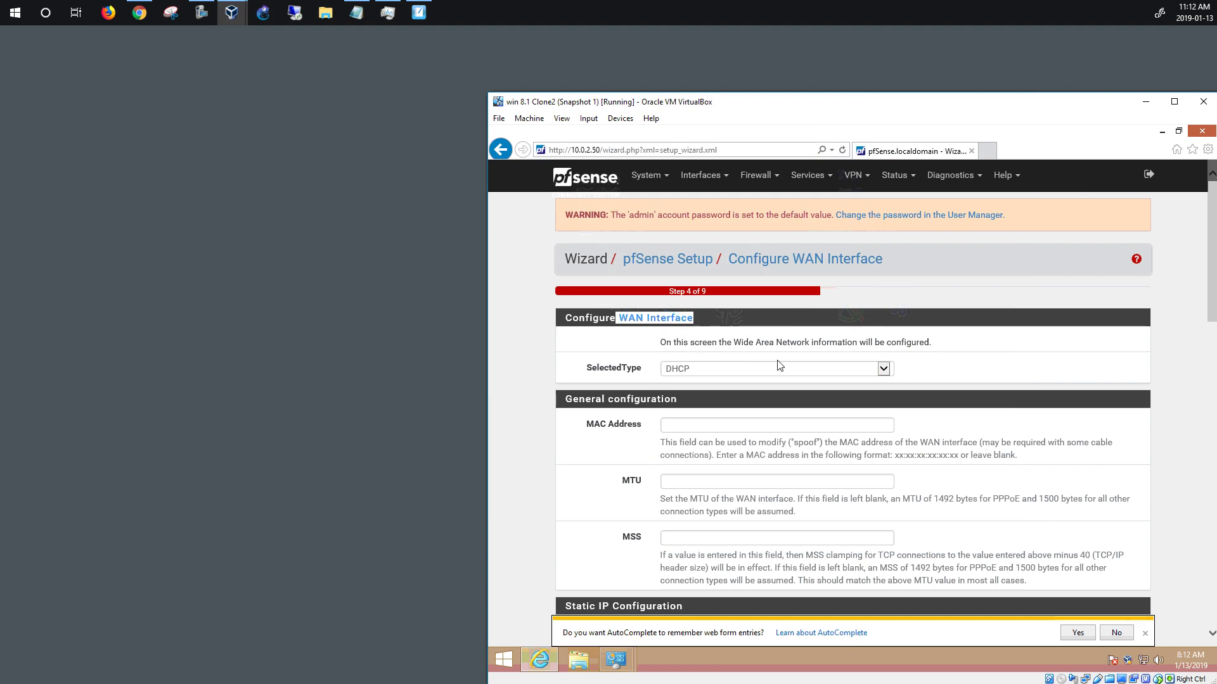
pyautogui.click(522, 508)
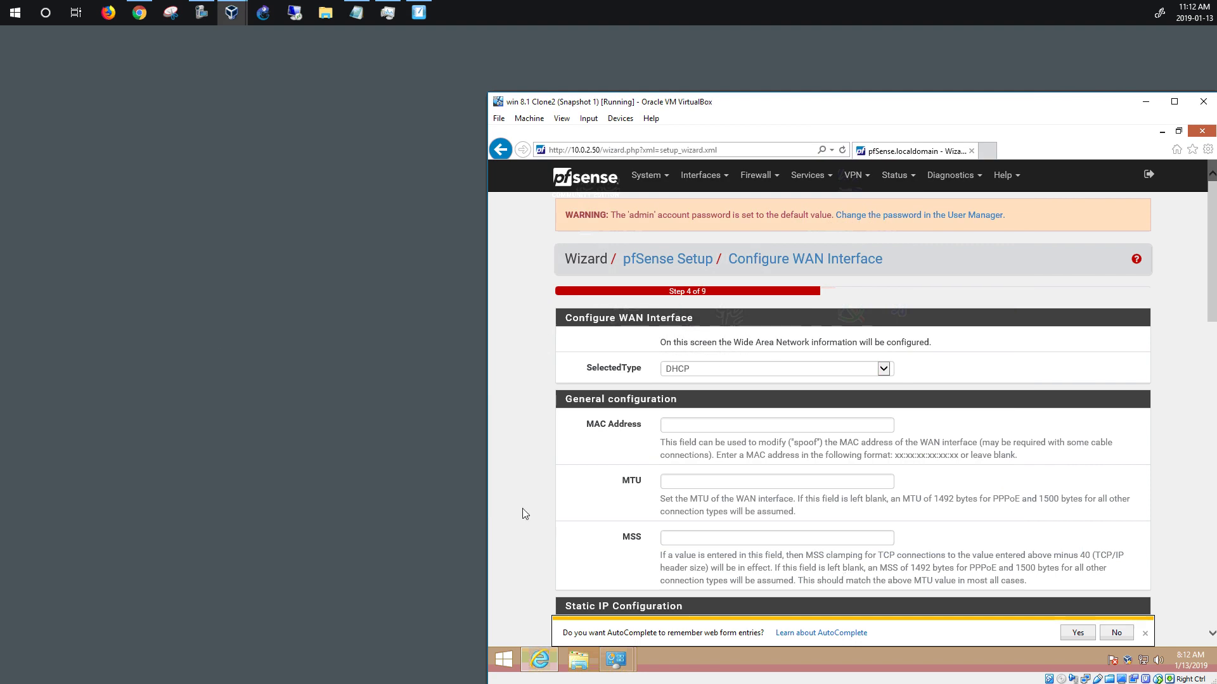
# Uncheck Block RFC1918 Private Networks on WAN and bring the fw1 console alongside
pyautogui.scroll(-3, 522, 510)
pyautogui.scroll(-3, 522, 515)
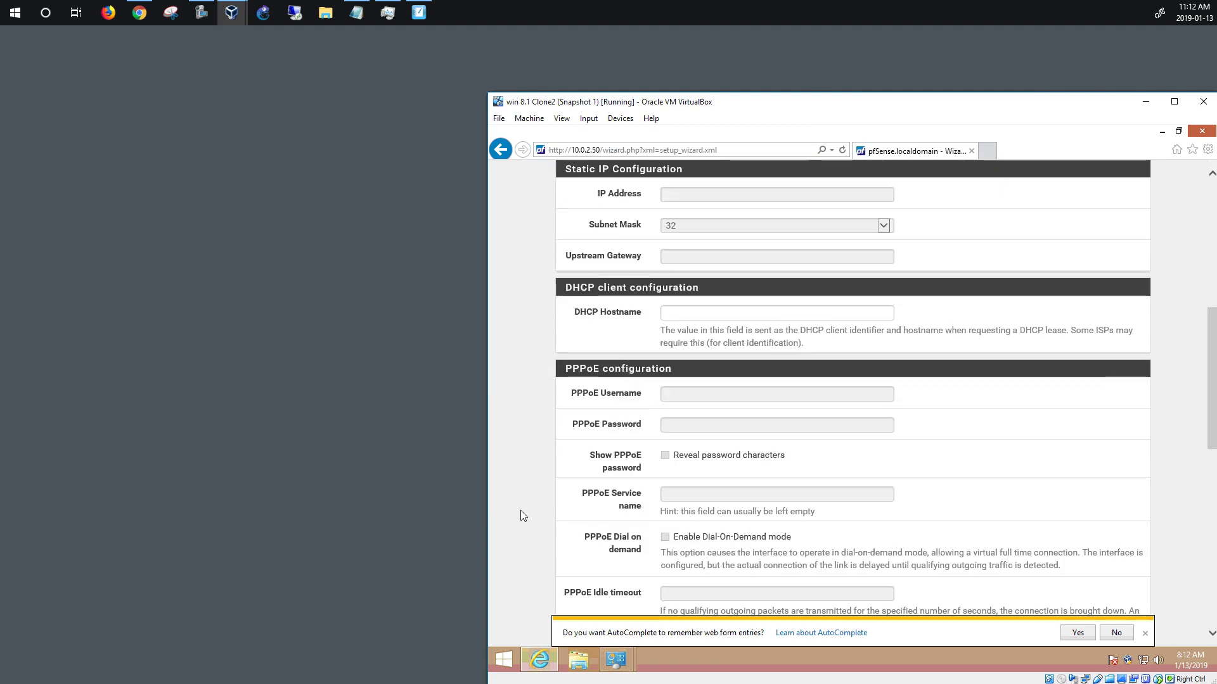
pyautogui.scroll(-12, 522, 515)
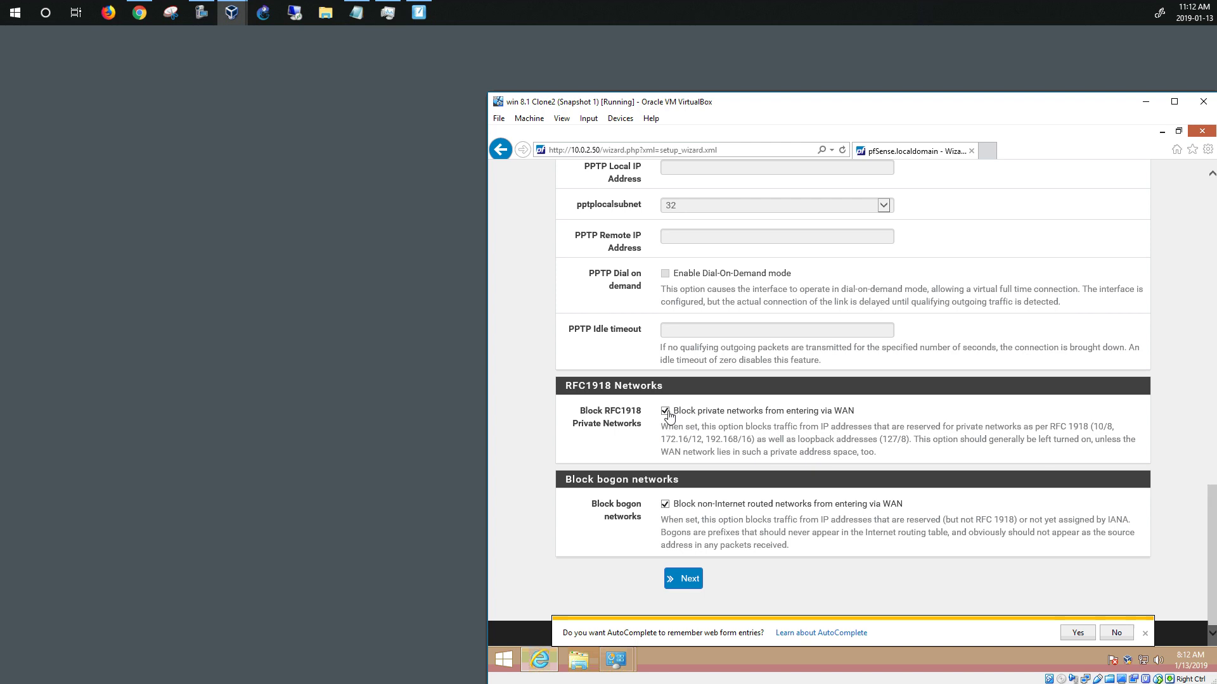
pyautogui.click(667, 413)
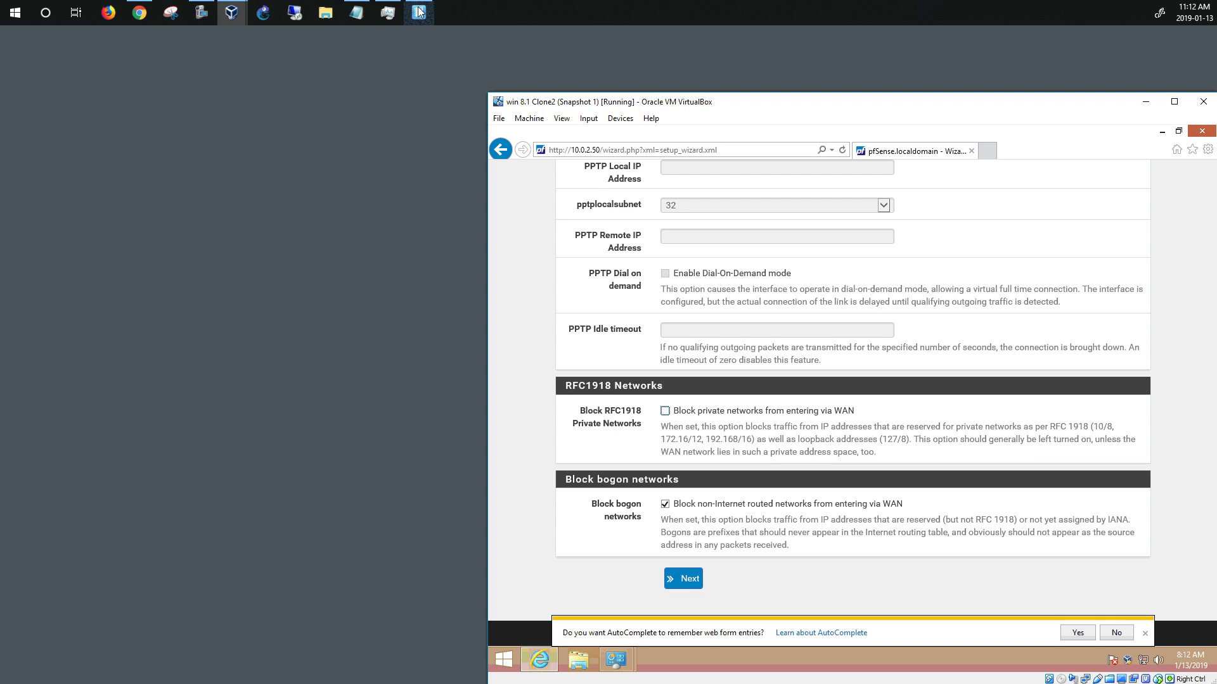
pyautogui.moveTo(234, 21)
pyautogui.click(205, 94)
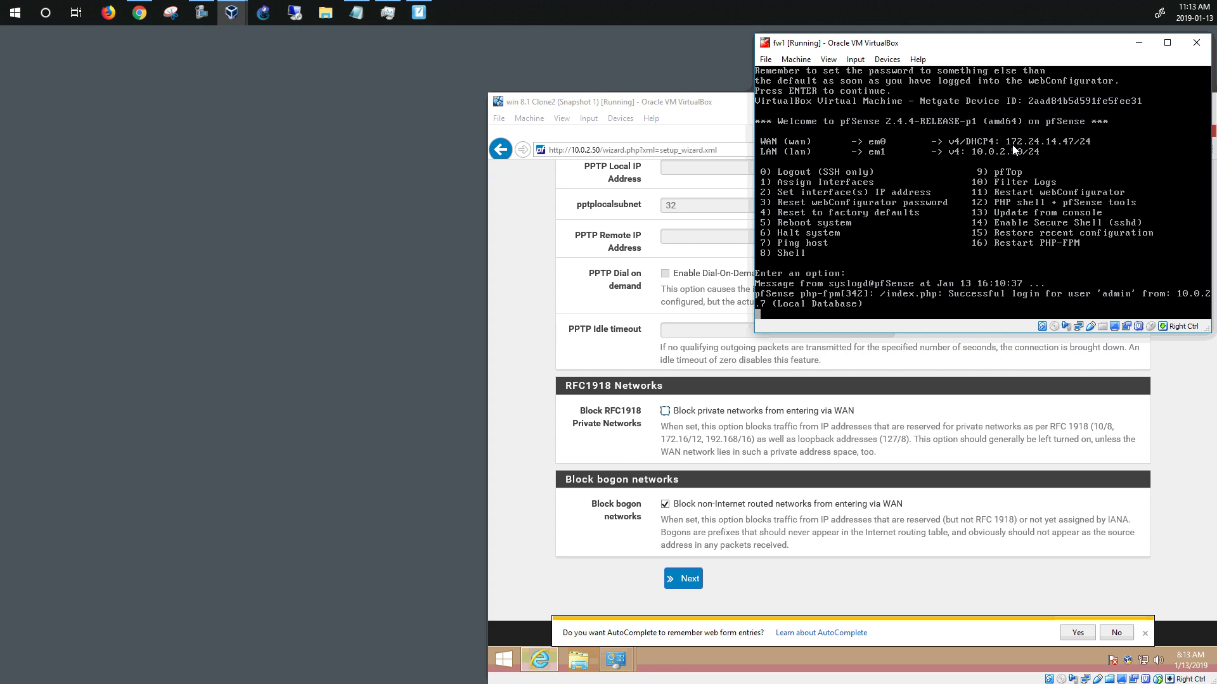
# Minimize the fw1 console window, leaving the wizard's WAN page in view
pyautogui.click(1139, 43)
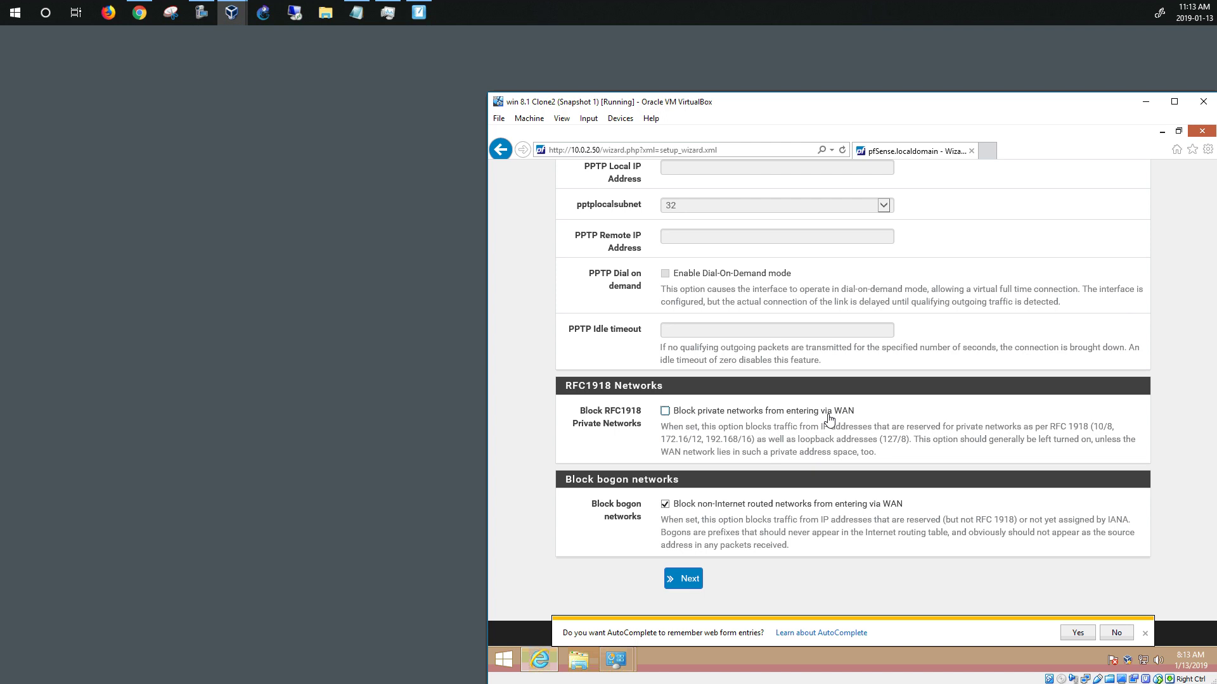
# Accept the WAN settings and keep the LAN address at 10.0.2.50/24
pyautogui.scroll(15, 534, 427)
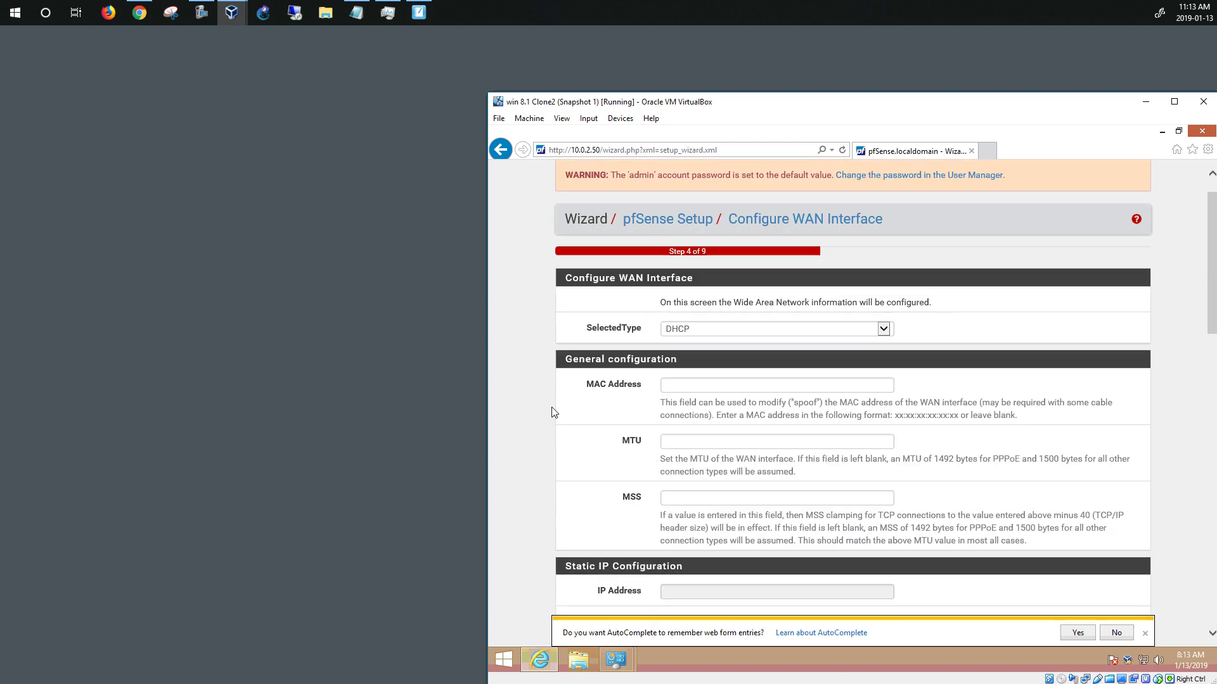
pyautogui.scroll(1, 552, 409)
pyautogui.scroll(-2, 673, 360)
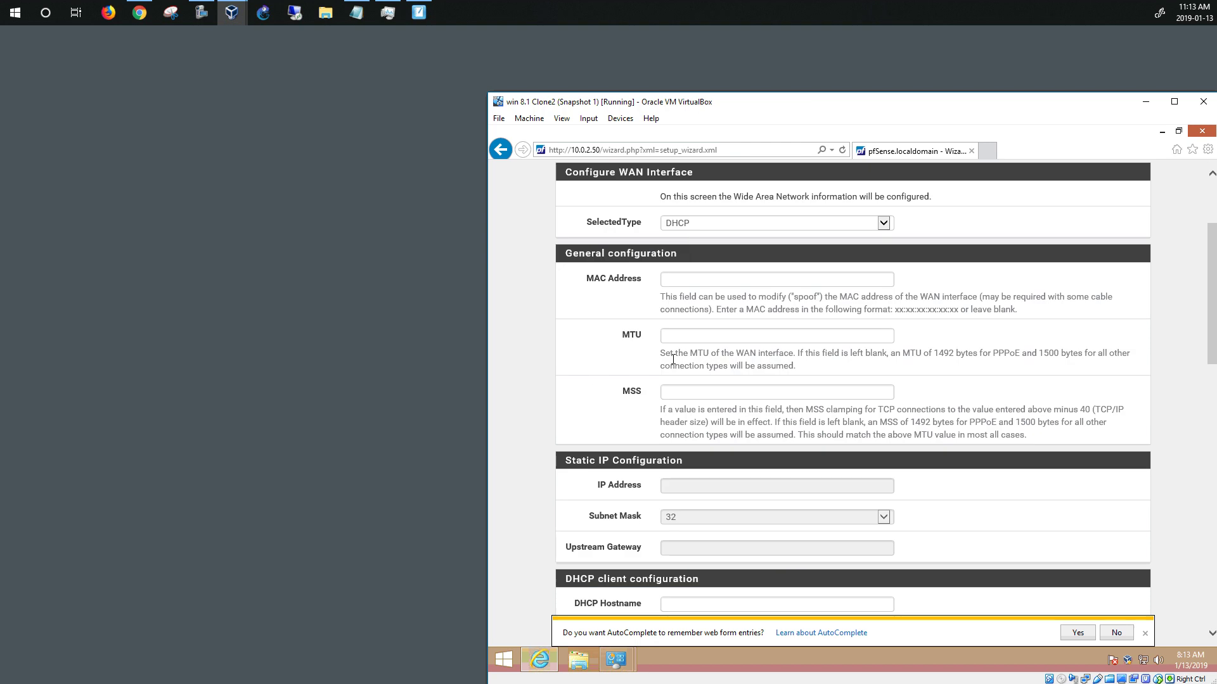
pyautogui.scroll(-12, 684, 233)
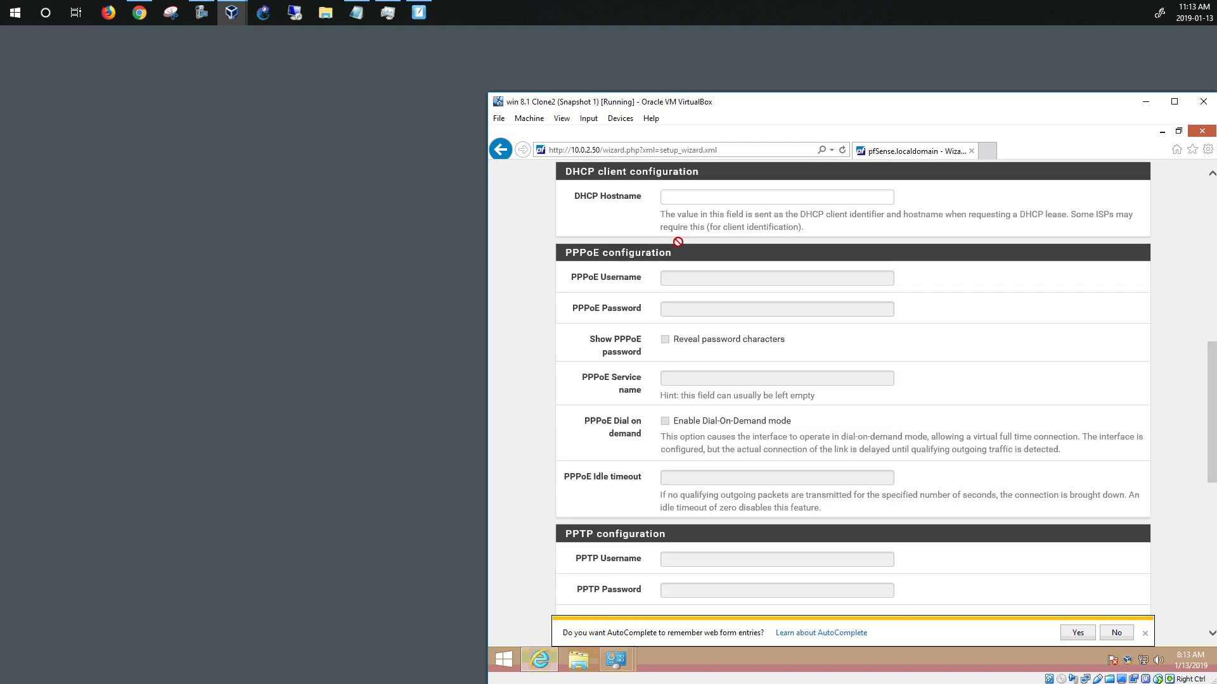
pyautogui.scroll(-3, 675, 268)
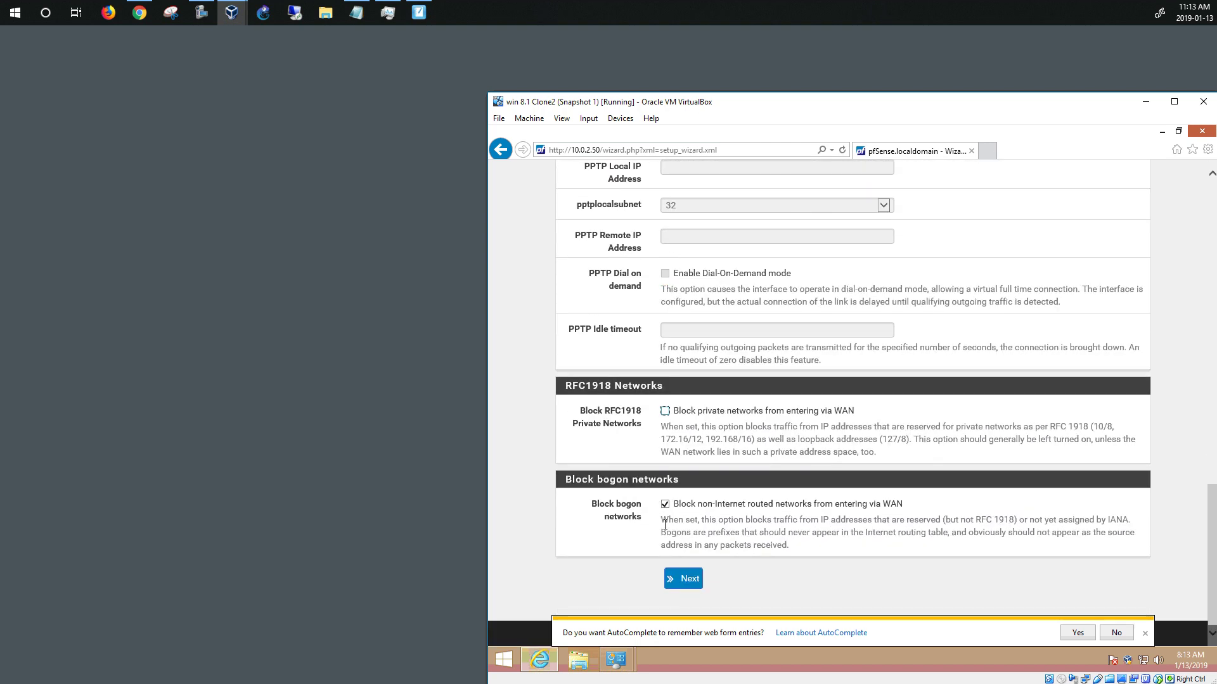
pyautogui.click(685, 578)
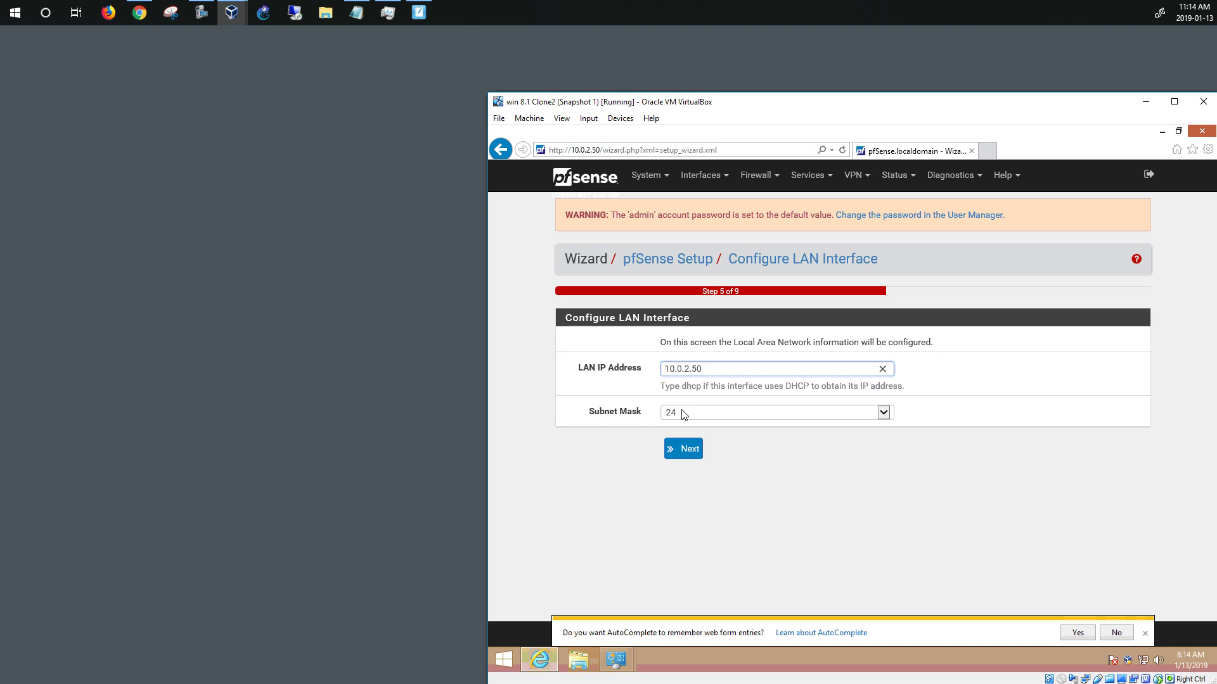
pyautogui.click(685, 449)
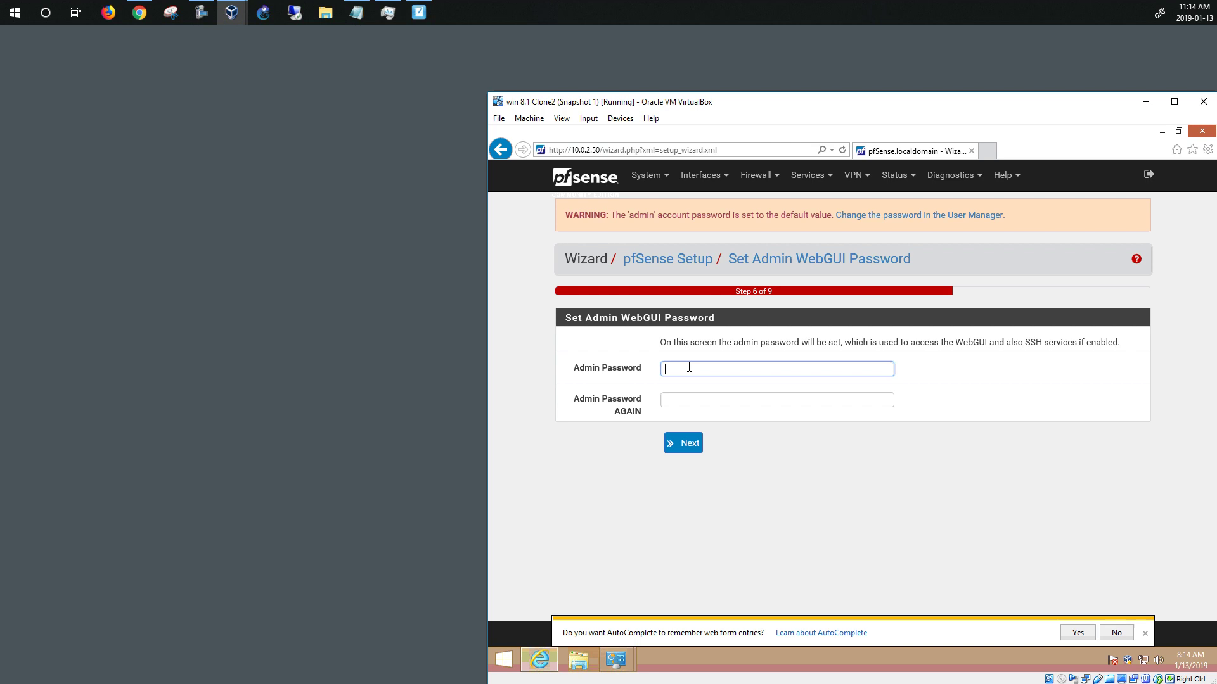
# Set and confirm a new admin password, then reload pfSense to complete the wizard
pyautogui.write('pfsense1')
pyautogui.click(680, 403)
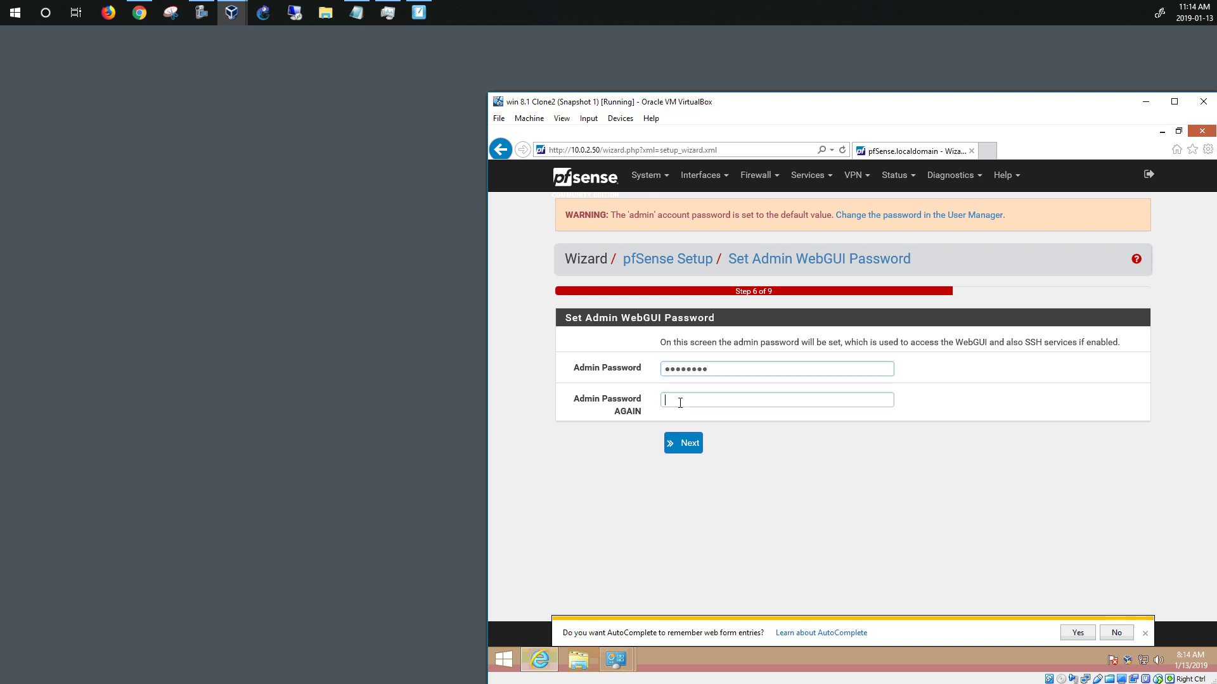
pyautogui.write('pfs')
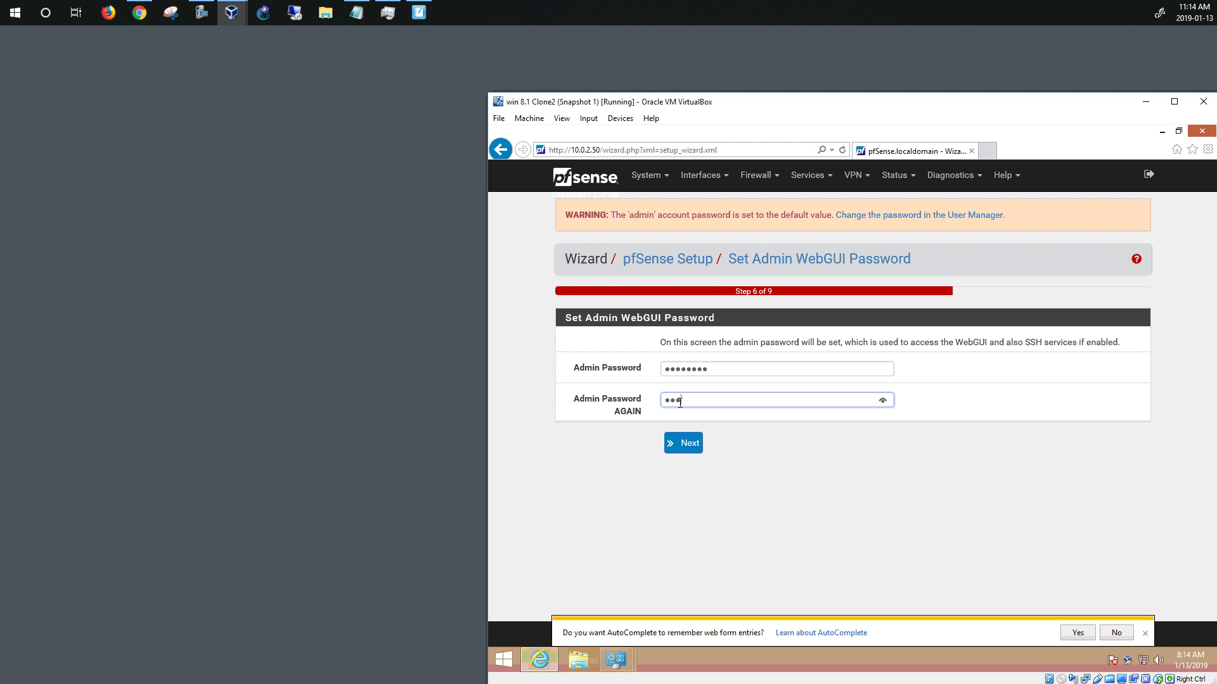
pyautogui.write('ense1')
pyautogui.click(675, 444)
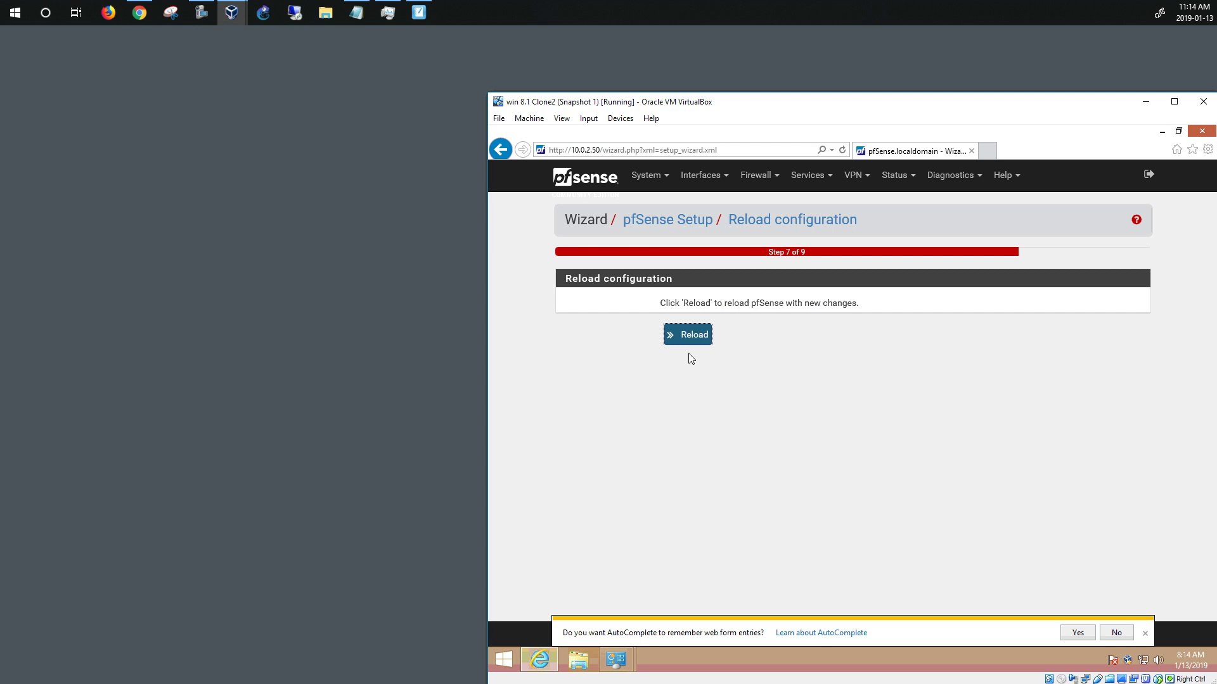
pyautogui.click(685, 337)
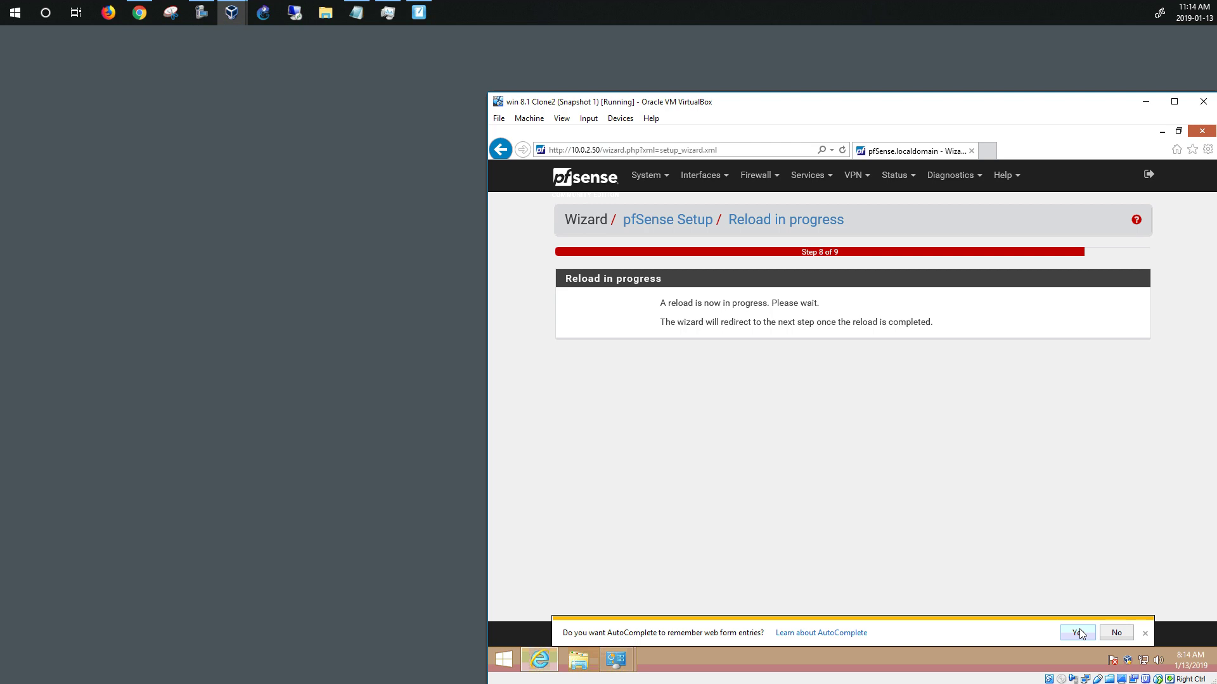
pyautogui.click(1145, 633)
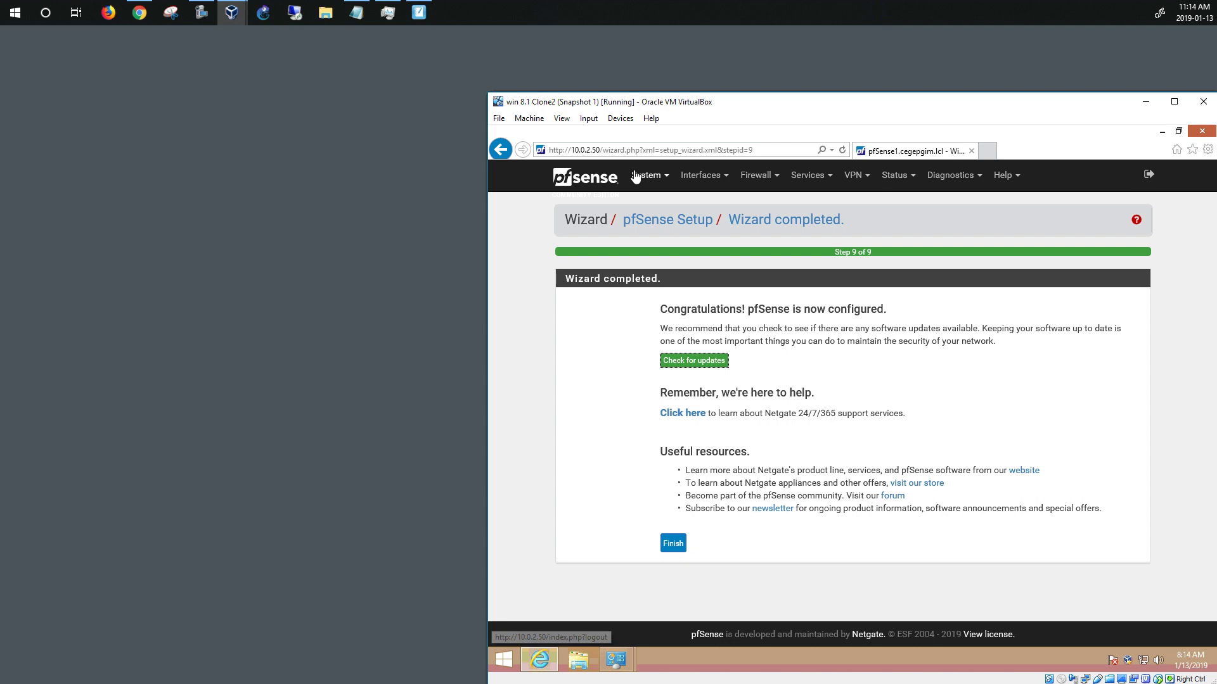
# Open the dashboard and drag the Interfaces widget above Netgate Services And Support
pyautogui.click(573, 181)
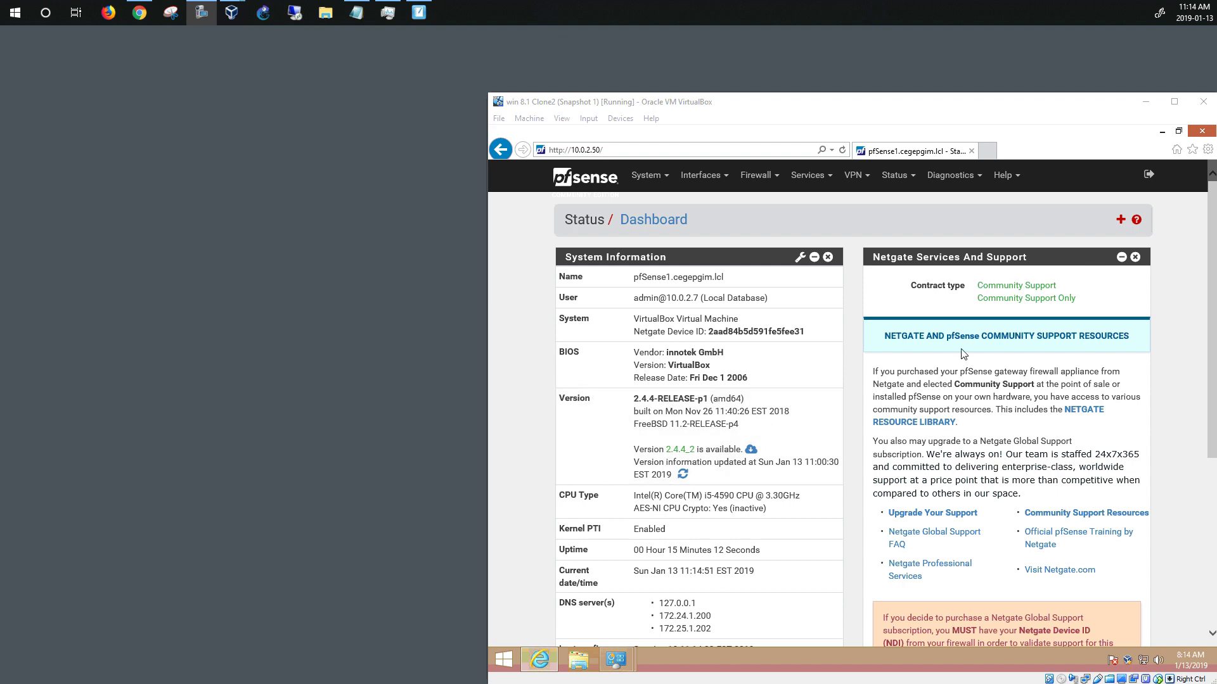
pyautogui.click(1212, 379)
pyautogui.moveTo(1211, 379); pyautogui.dragTo(1211, 543)
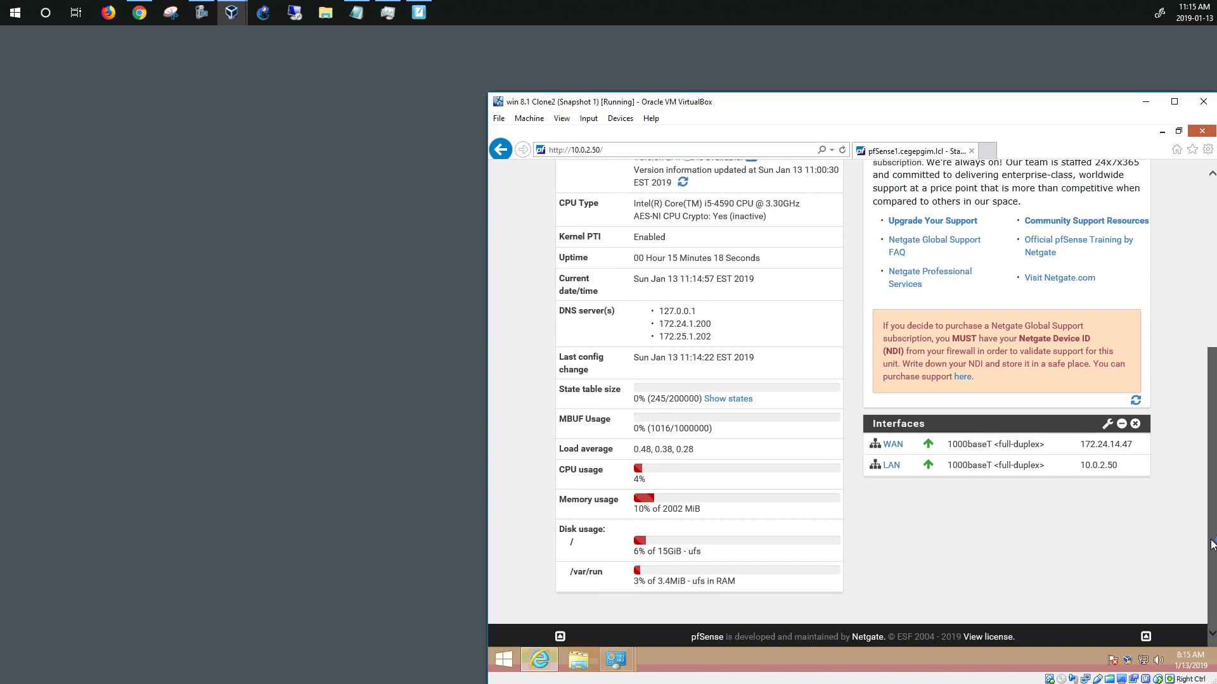
pyautogui.scroll(2, 1030, 523)
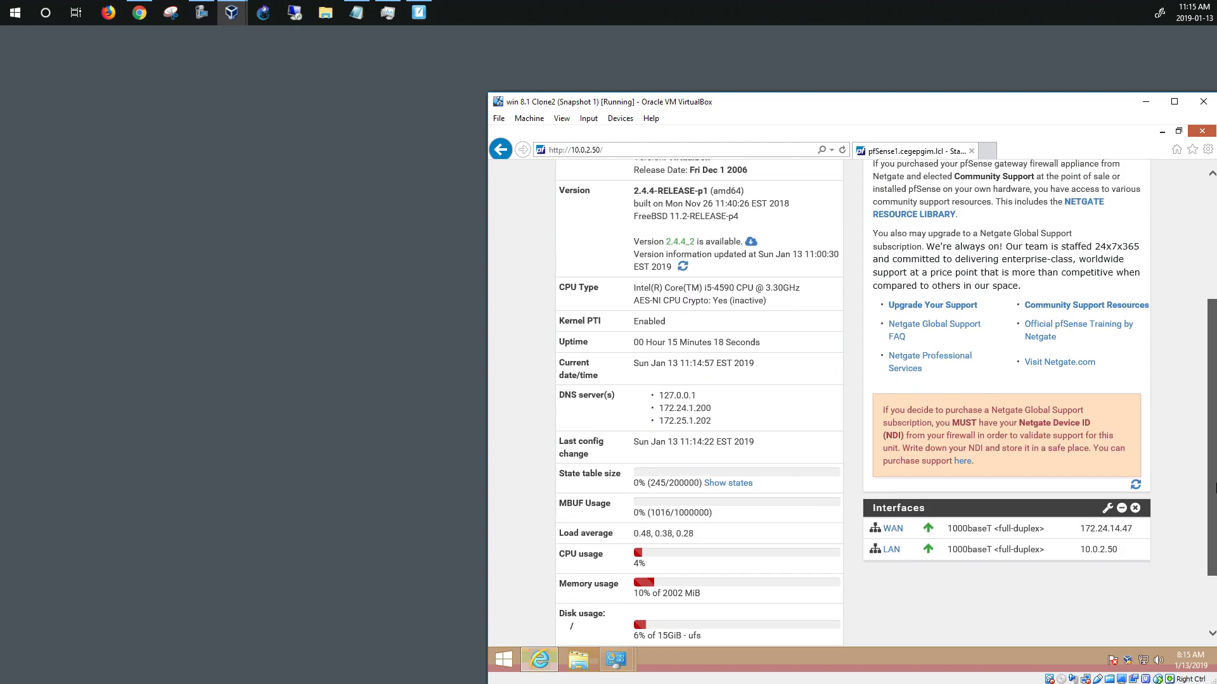
pyautogui.moveTo(1029, 523); pyautogui.dragTo(1026, 222)
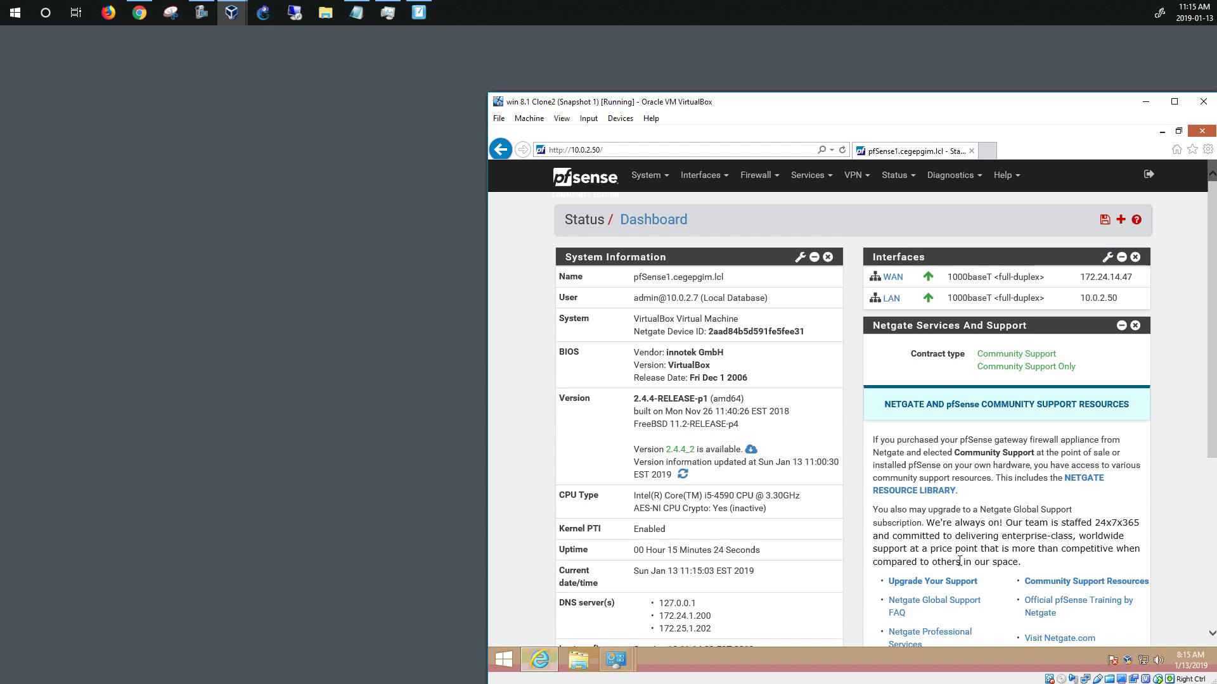
pyautogui.scroll(-3, 925, 581)
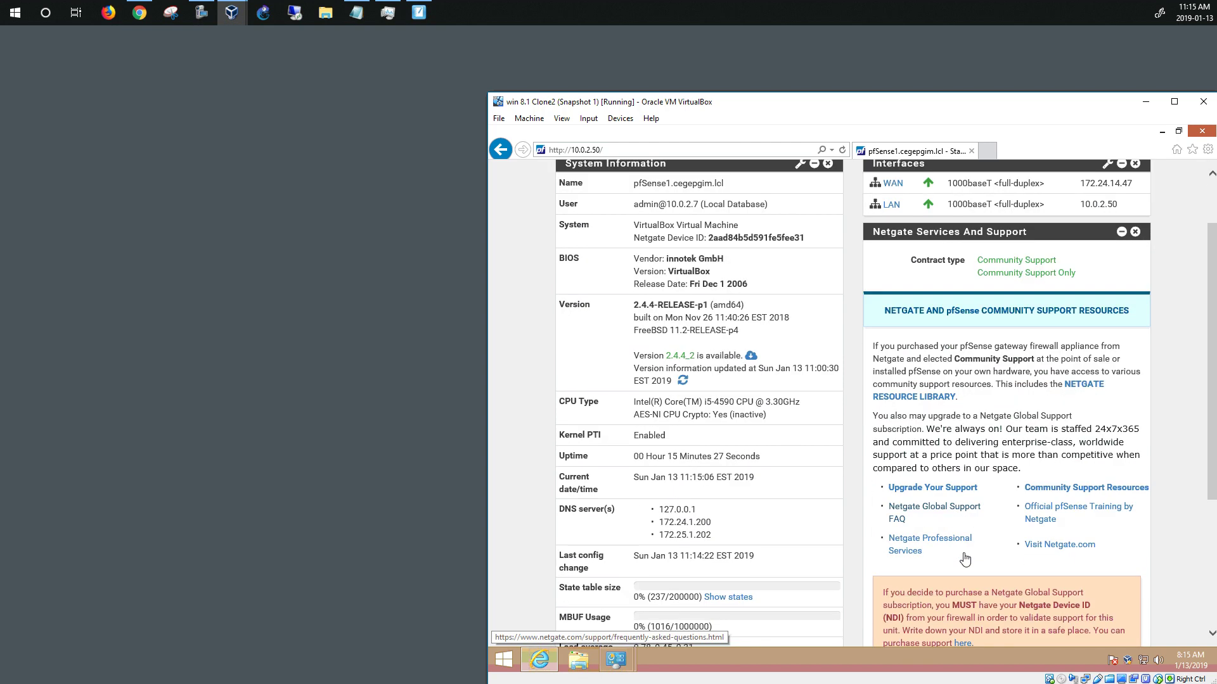
pyautogui.middleClick(959, 557)
pyautogui.scroll(3, 846, 466)
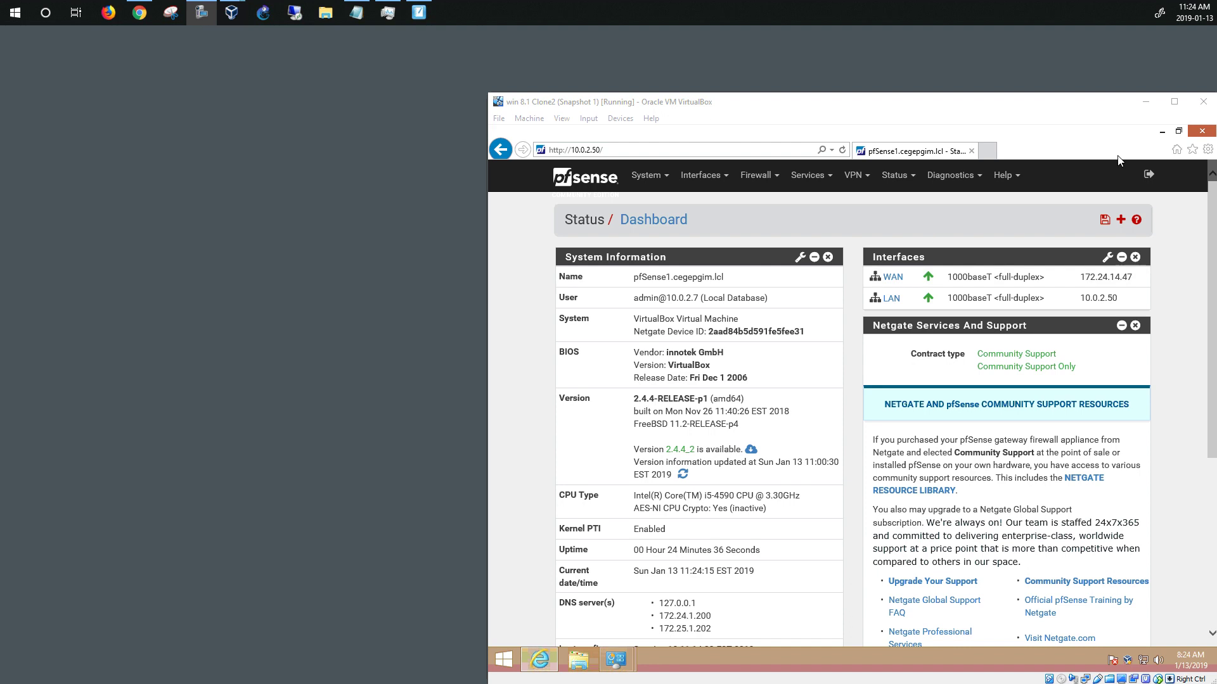
# Close the VM's Internet Explorer, leaving the dashboard page, and close Network Connections
pyautogui.click(1202, 131)
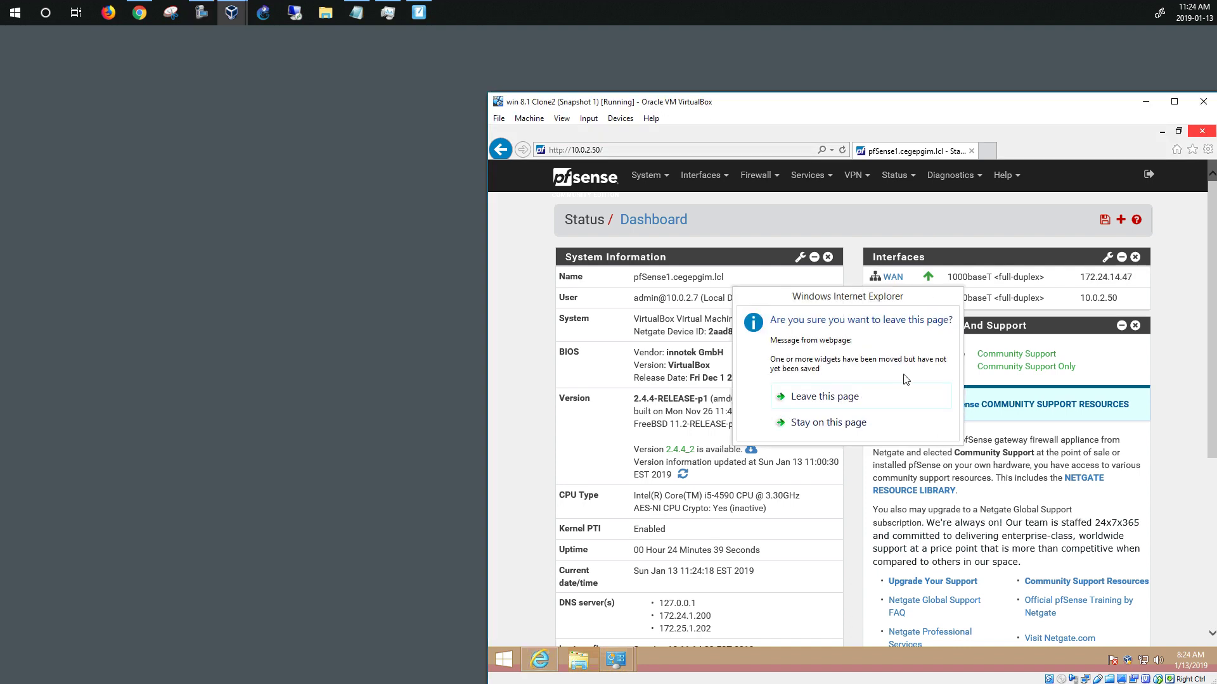
pyautogui.click(919, 403)
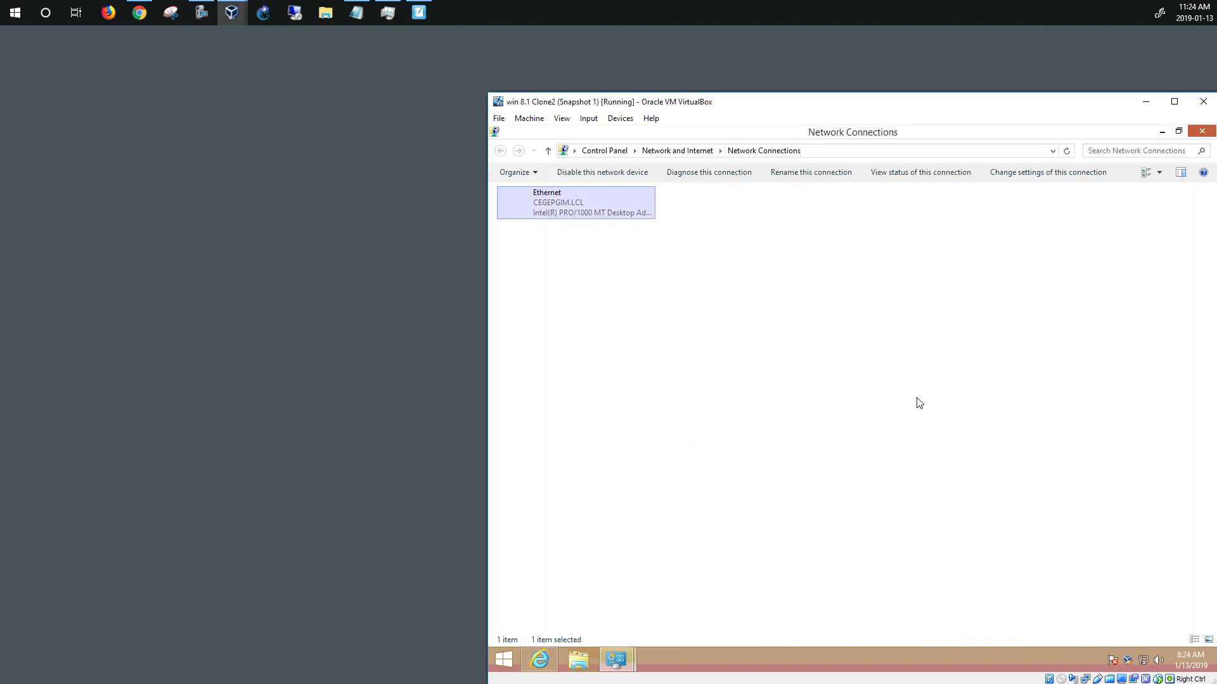
pyautogui.click(1203, 131)
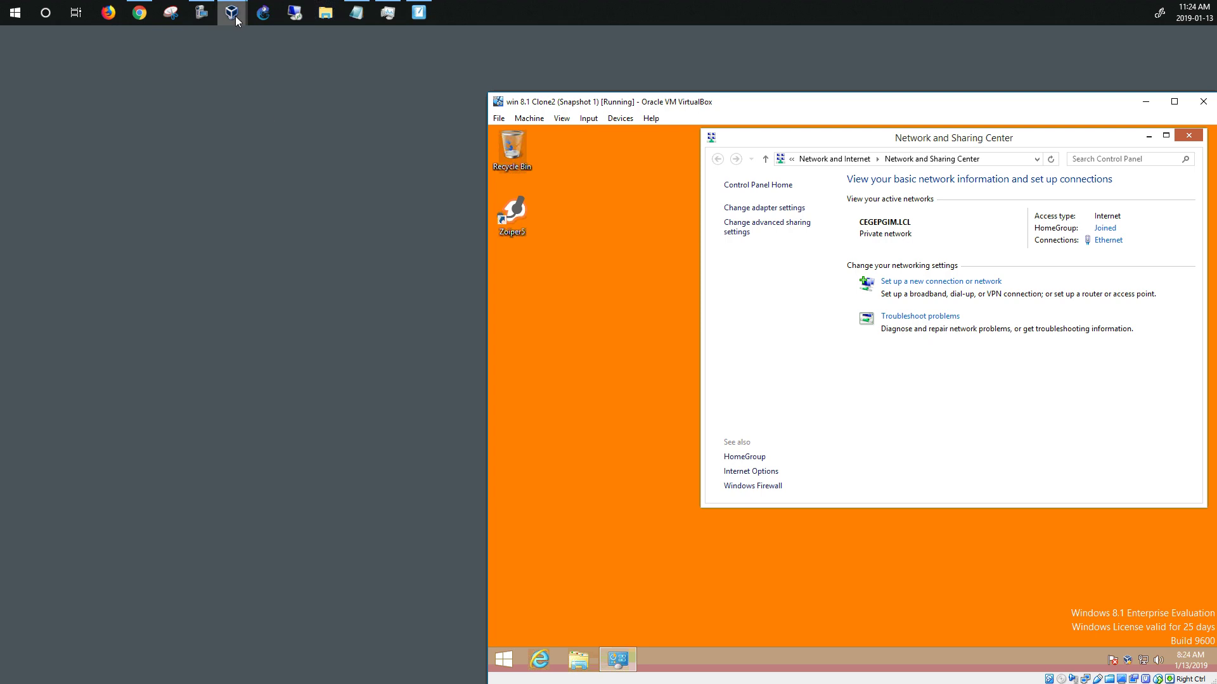
pyautogui.moveTo(236, 18)
pyautogui.click(434, 149)
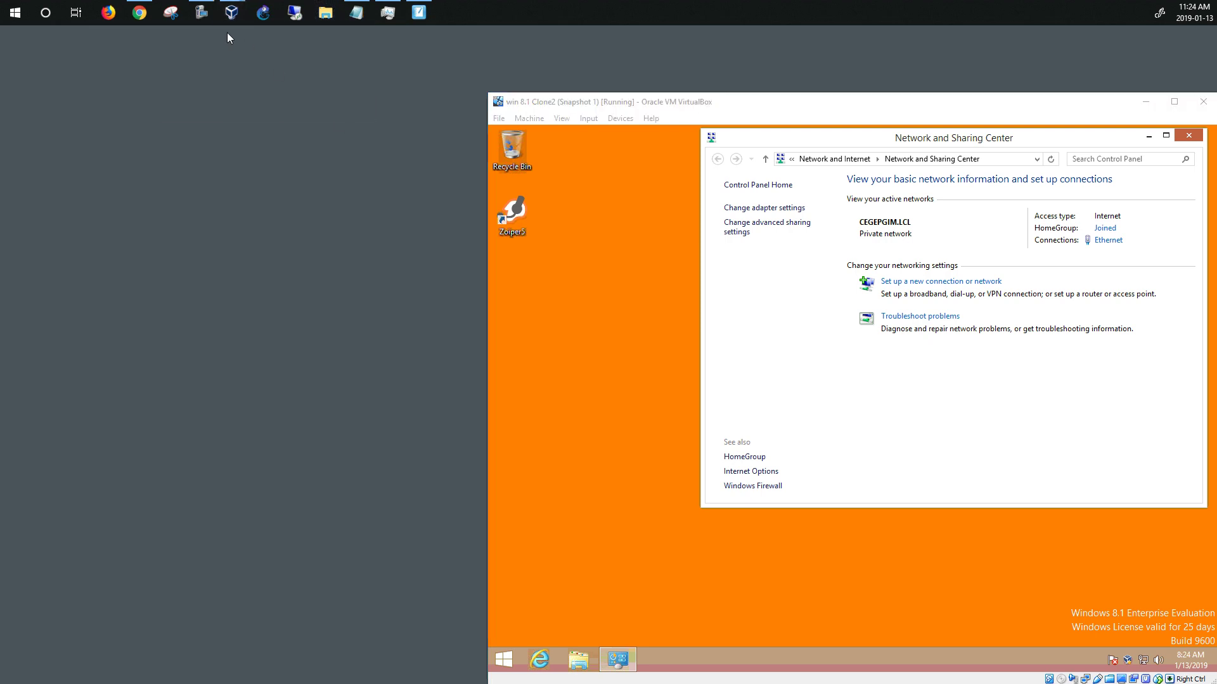
# Halt the fw1 pfSense system with console option 6, confirming with y
pyautogui.click(243, 70)
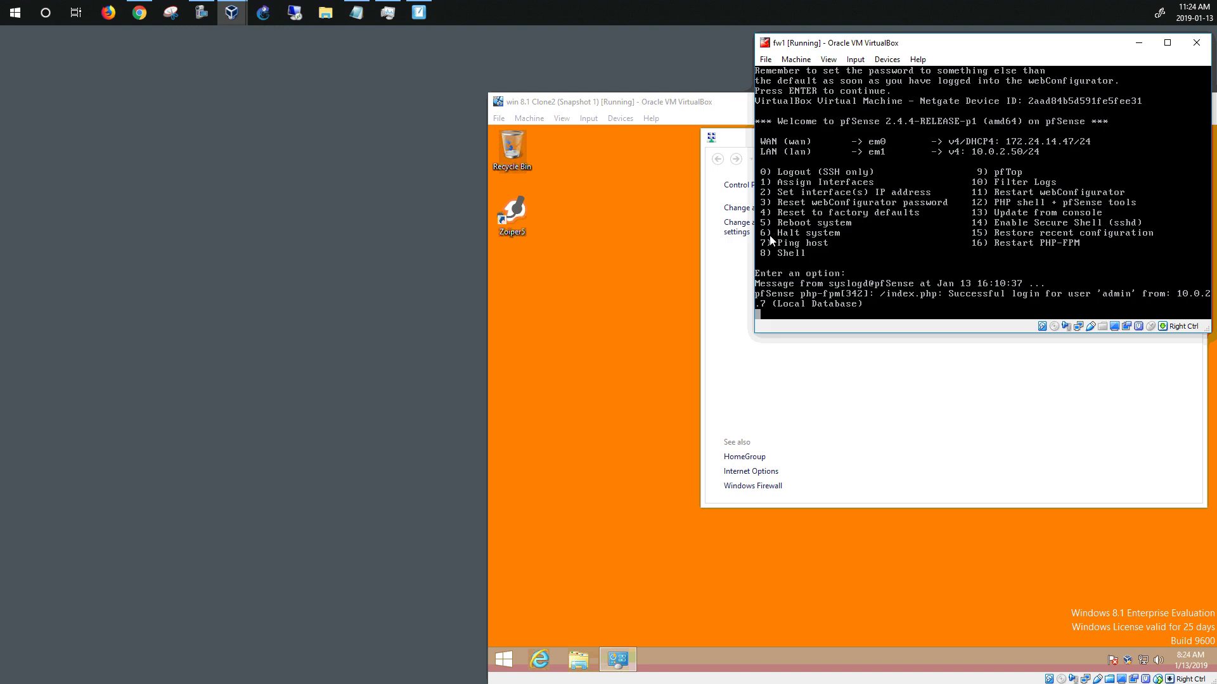
pyautogui.click(819, 243)
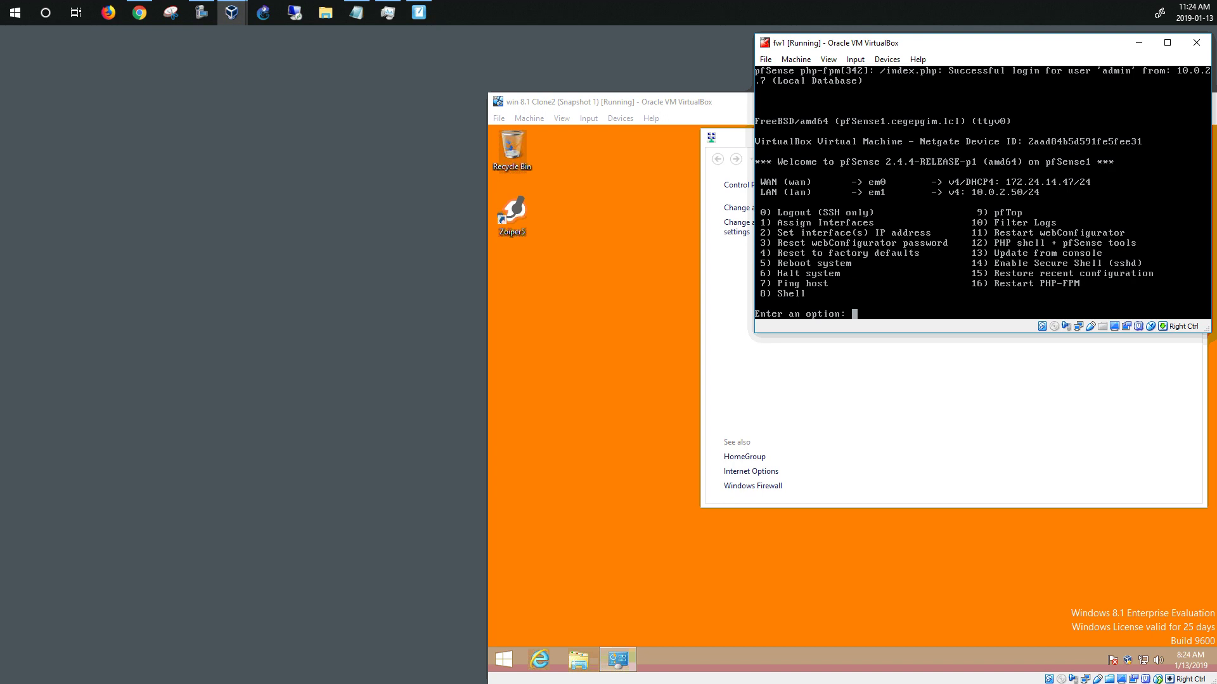
pyautogui.write('6')
pyautogui.press('Return')
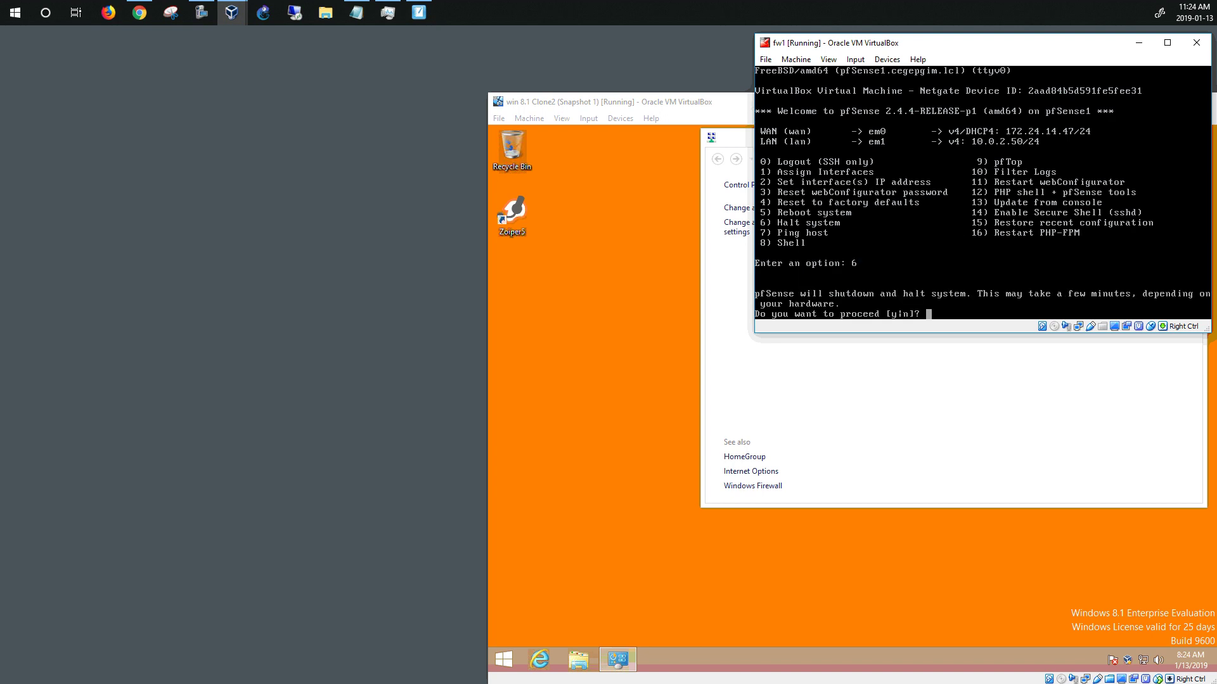
pyautogui.write('y')
pyautogui.press('Return')
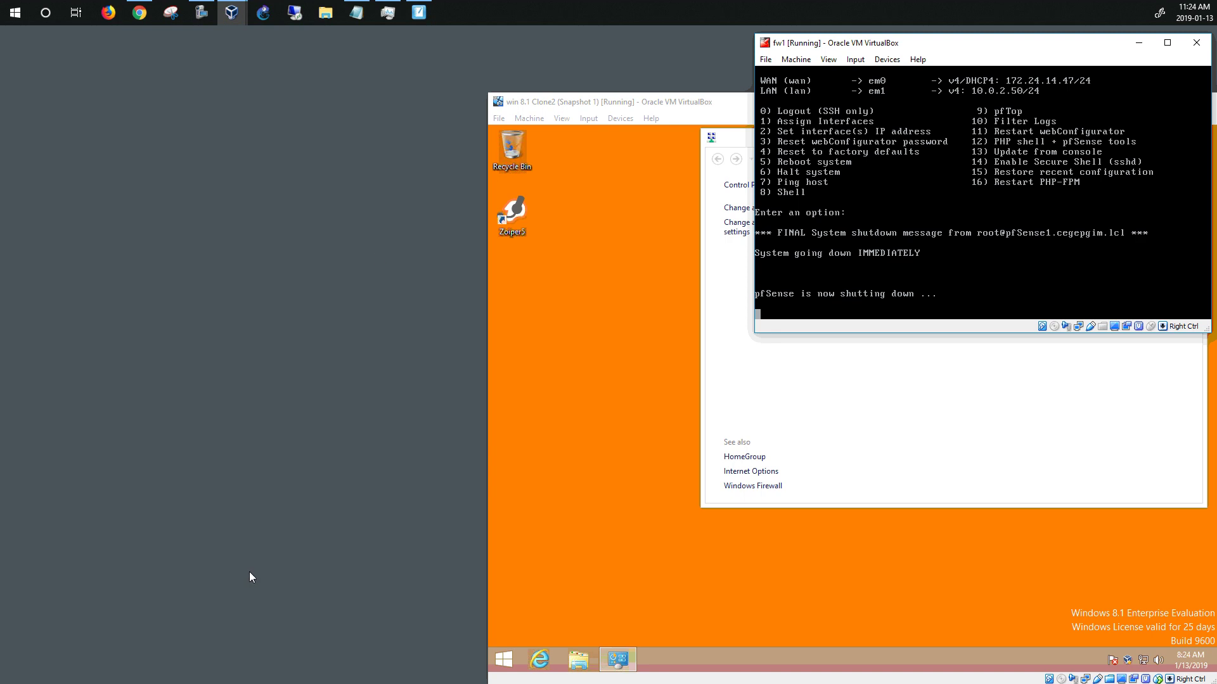
# Minimize fw1 and win 8.1 Clone2, close Network and Sharing Center, and show VirtualBox Manager
pyautogui.click(1139, 43)
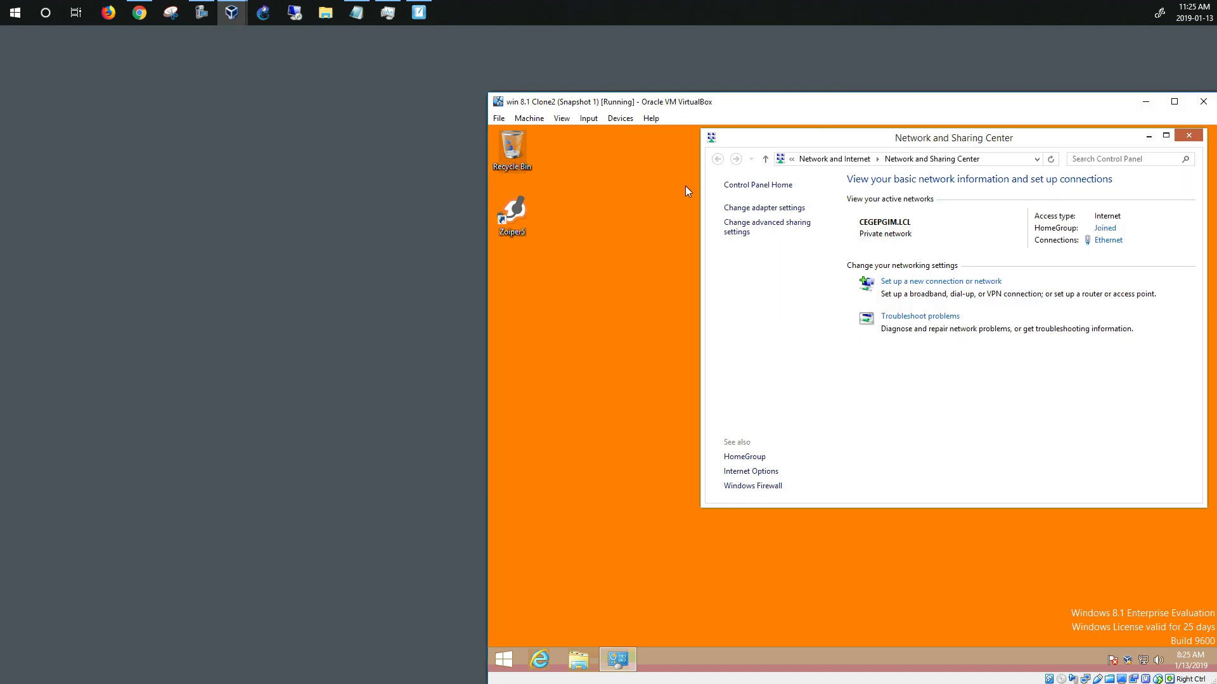
pyautogui.click(1188, 138)
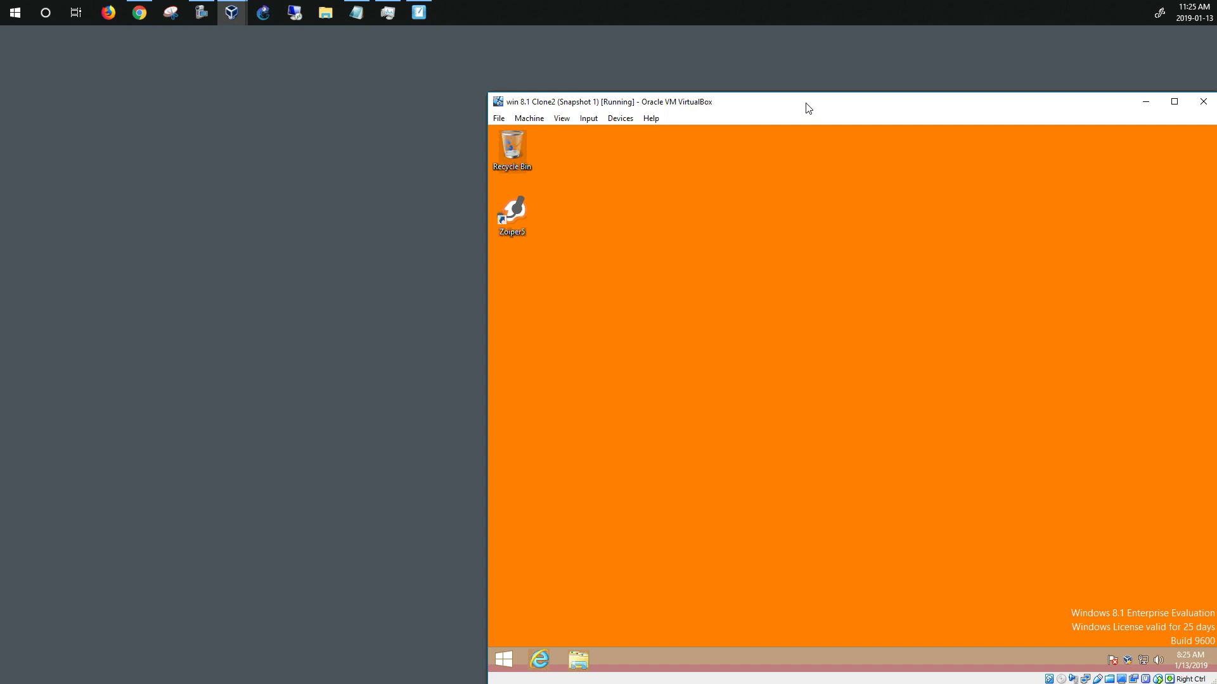
pyautogui.click(1146, 103)
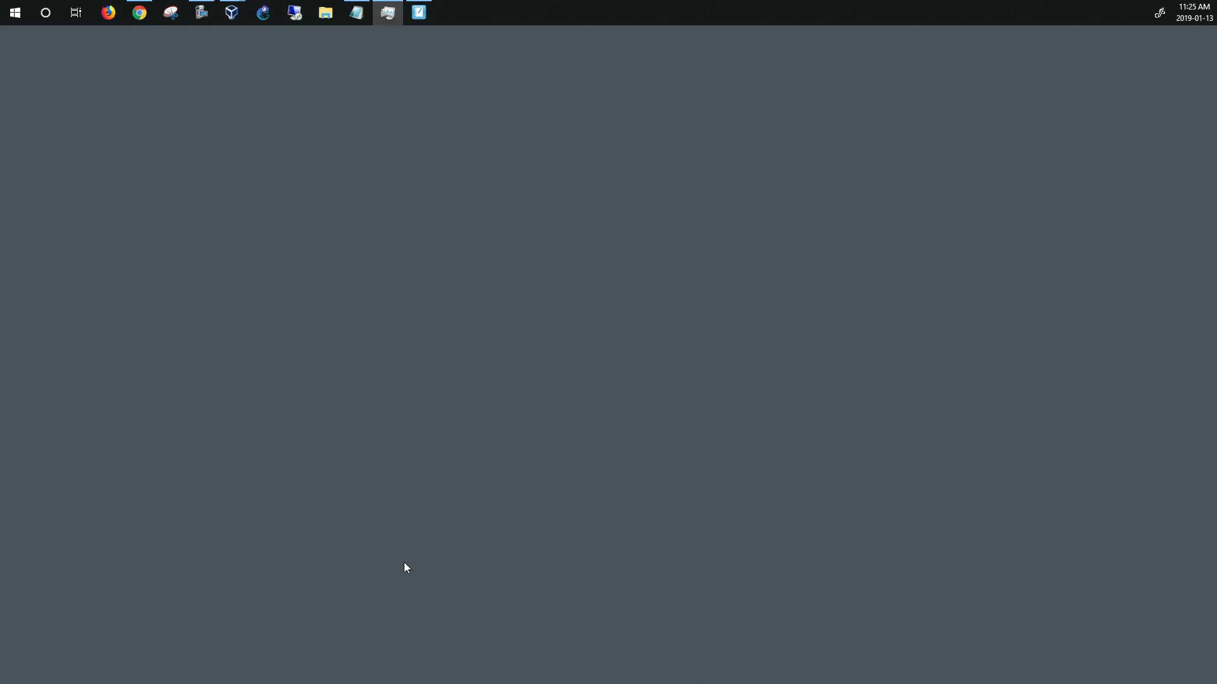
pyautogui.click(231, 13)
# Clone fw1 as a Full Clone with all snapshots (Everything), renaming the copy to fw2
pyautogui.click(398, 267)
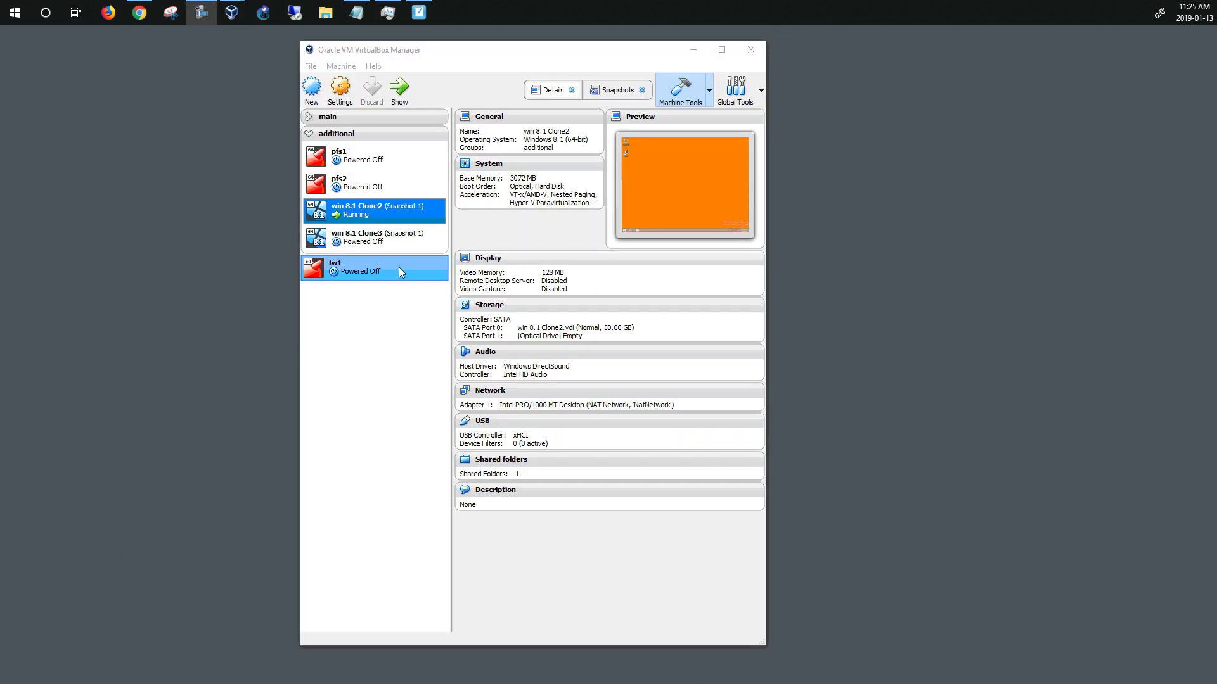
pyautogui.rightClick(356, 277)
pyautogui.click(368, 297)
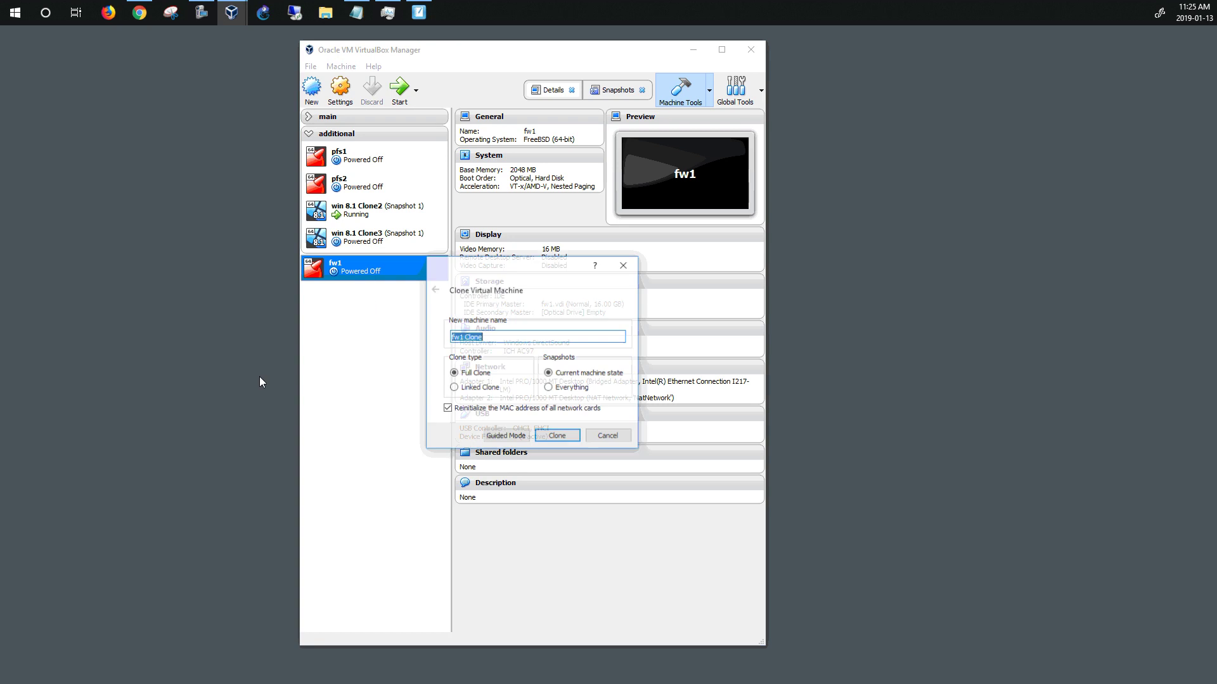
pyautogui.moveTo(537, 276)
pyautogui.mouseDown()
pyautogui.moveTo(275, 270)
pyautogui.moveTo(200, 159)
pyautogui.mouseUp()
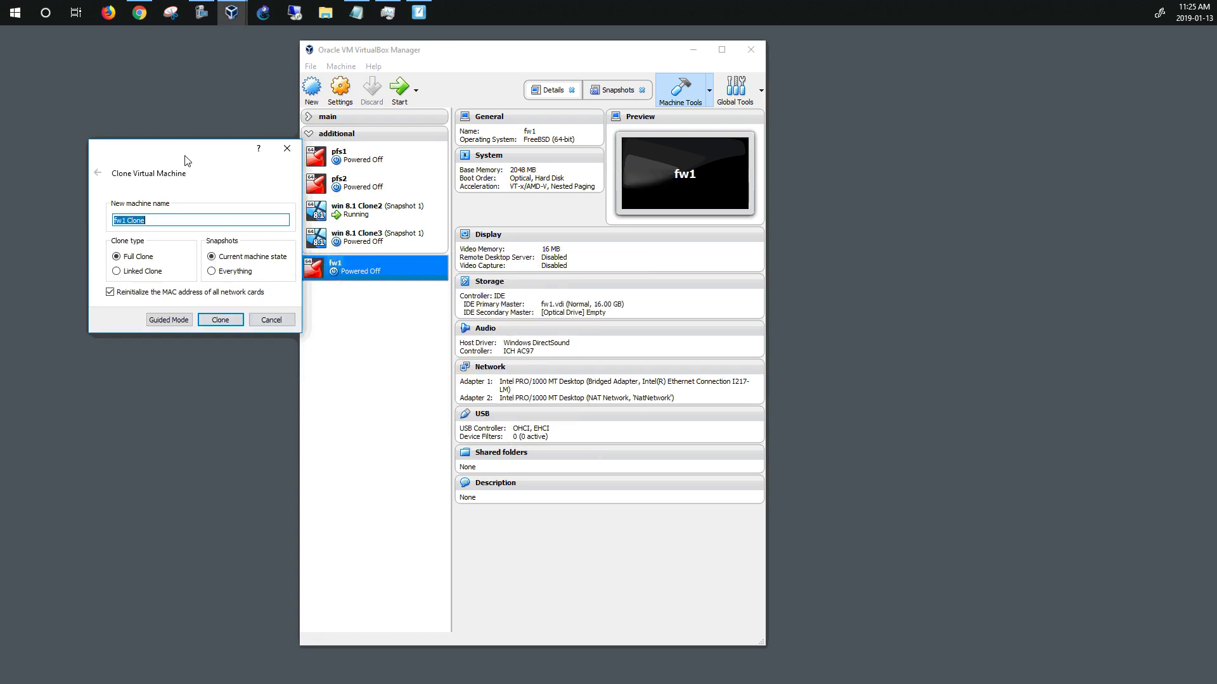
pyautogui.click(216, 270)
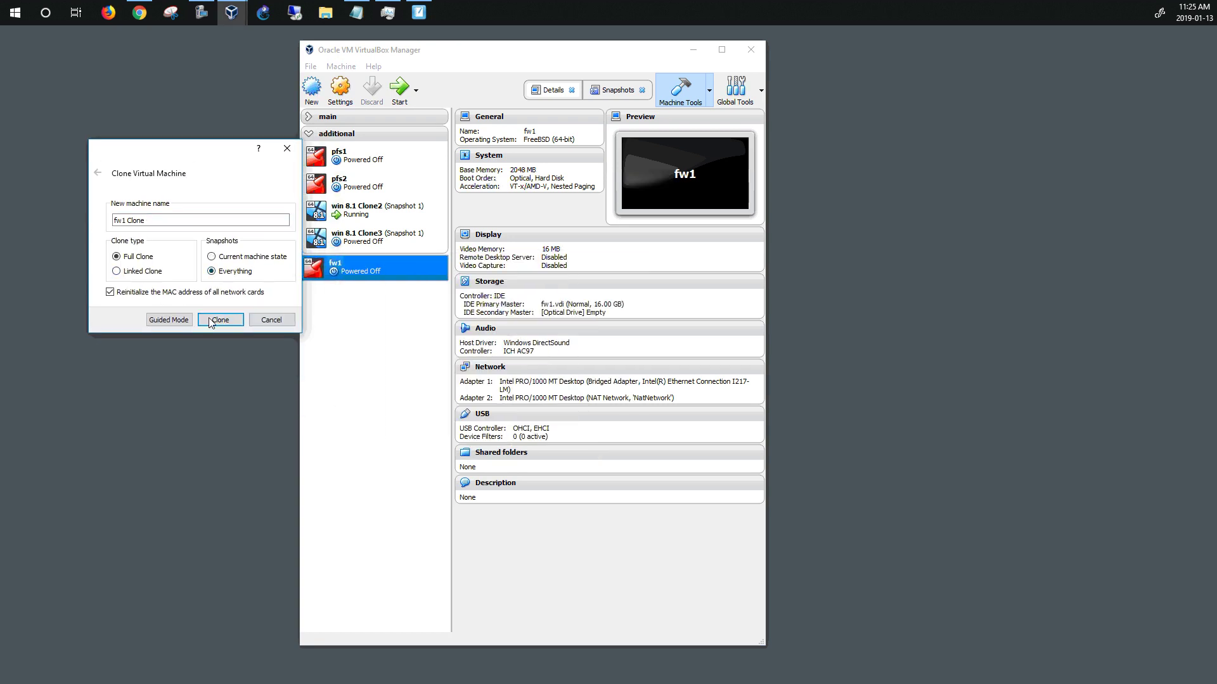
pyautogui.click(165, 221)
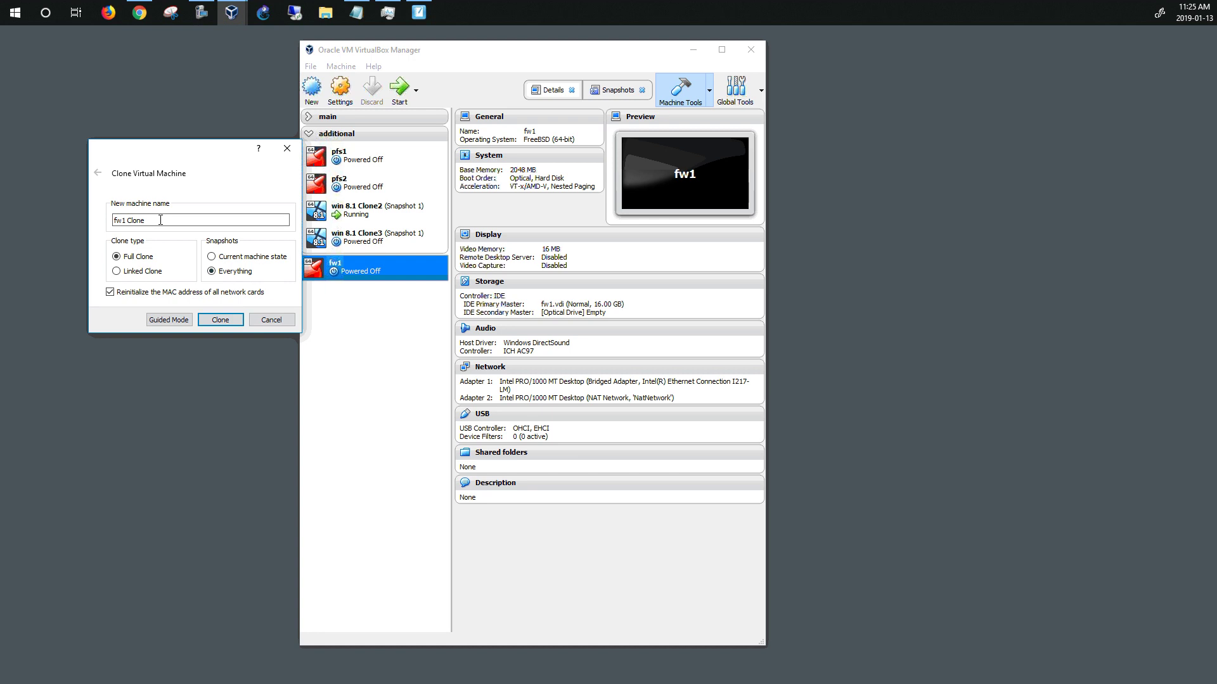
pyautogui.press('BackSpace')
pyautogui.press('BackSpace')
pyautogui.press('BackSpace')
pyautogui.press('BackSpace')
pyautogui.press('BackSpace')
pyautogui.press('BackSpace')
pyautogui.press('BackSpace')
pyautogui.write('2')
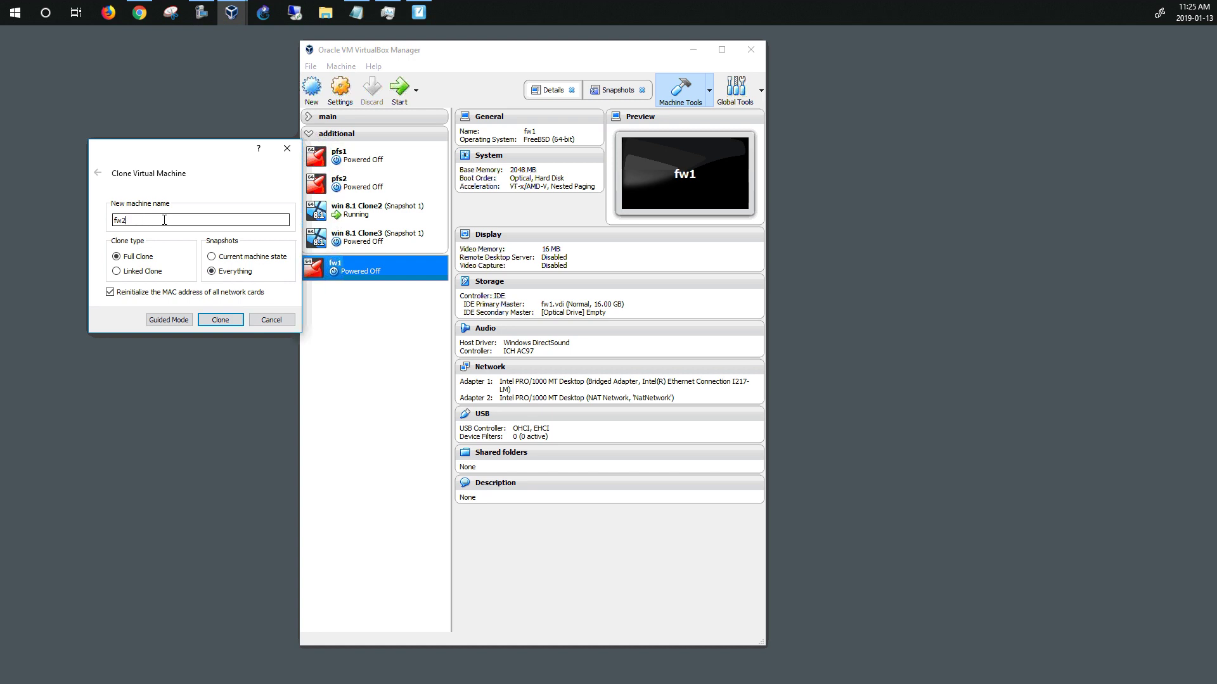
pyautogui.click(221, 320)
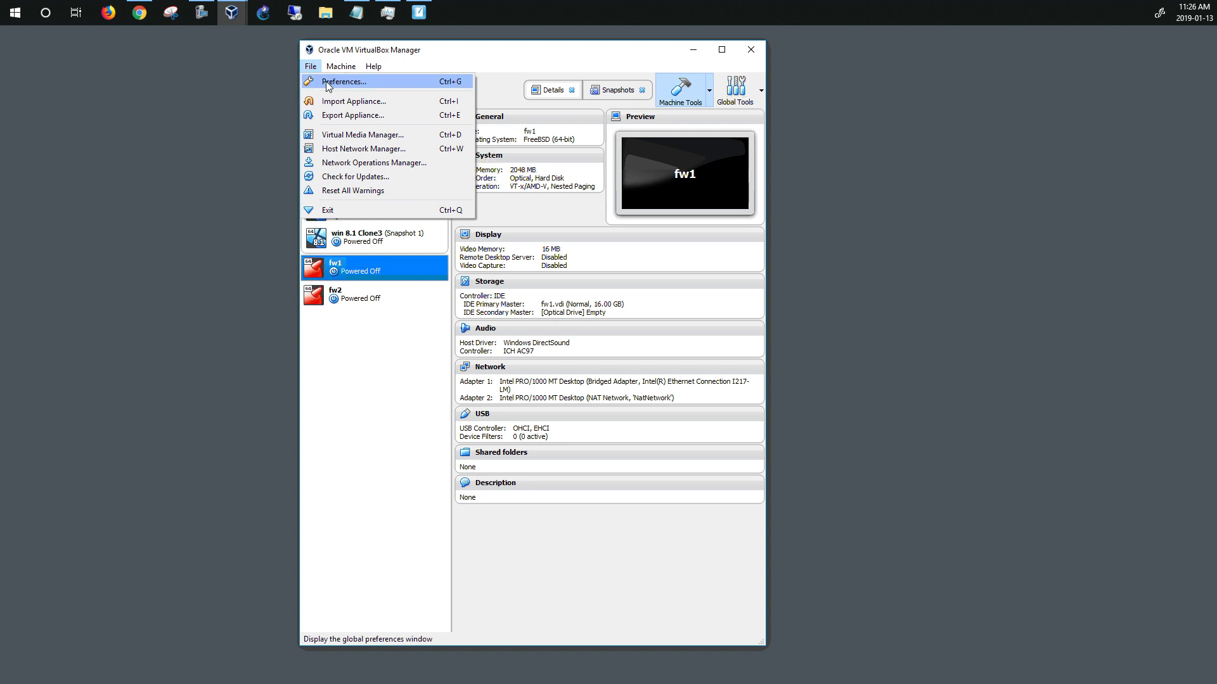
# Add a new NAT network, NatNetwork2, in the Network preferences
pyautogui.click(327, 83)
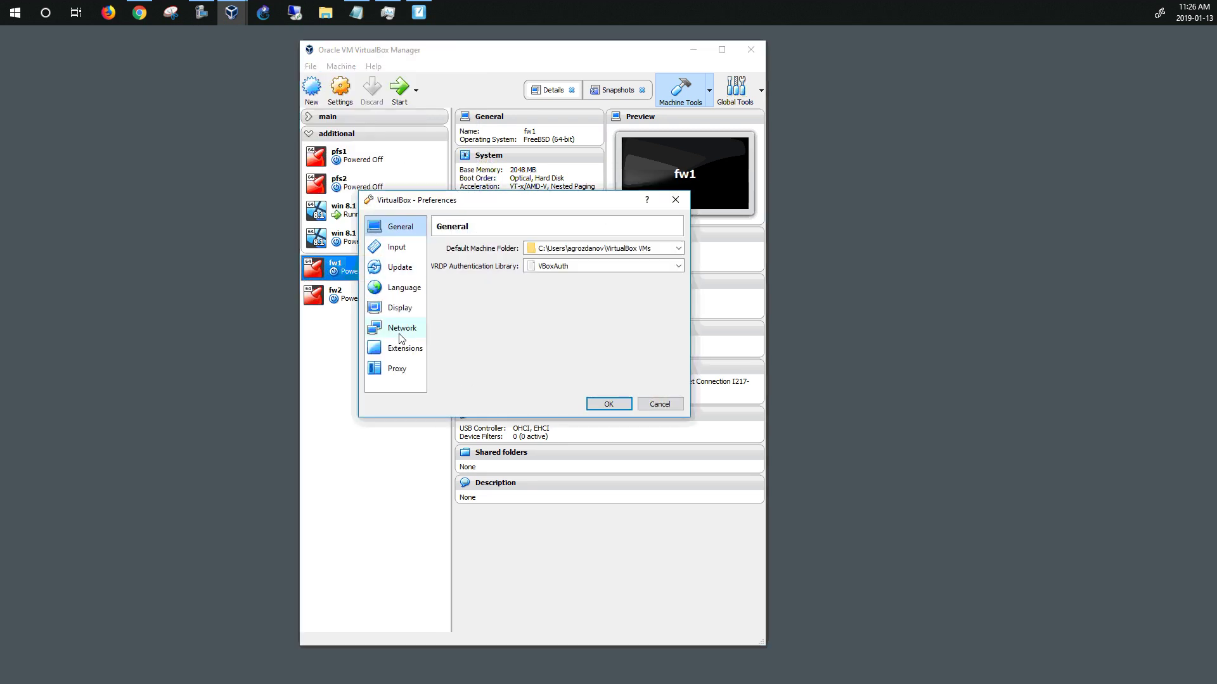
pyautogui.click(400, 333)
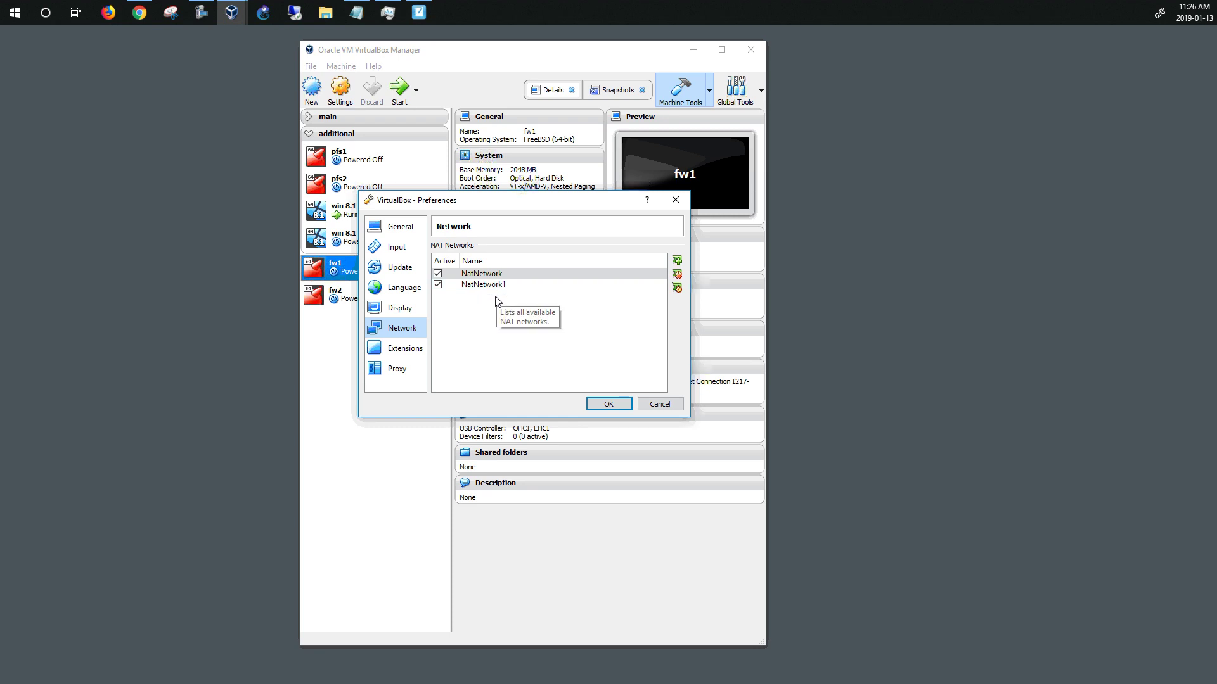
pyautogui.moveTo(563, 286)
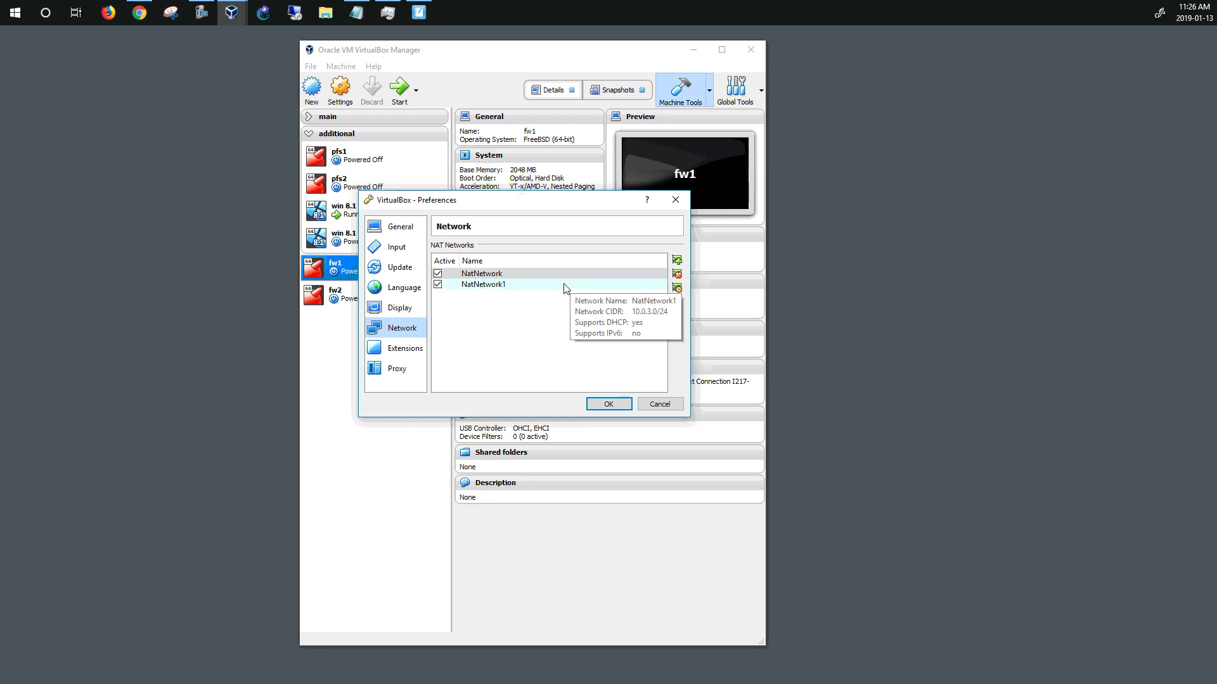
pyautogui.click(677, 261)
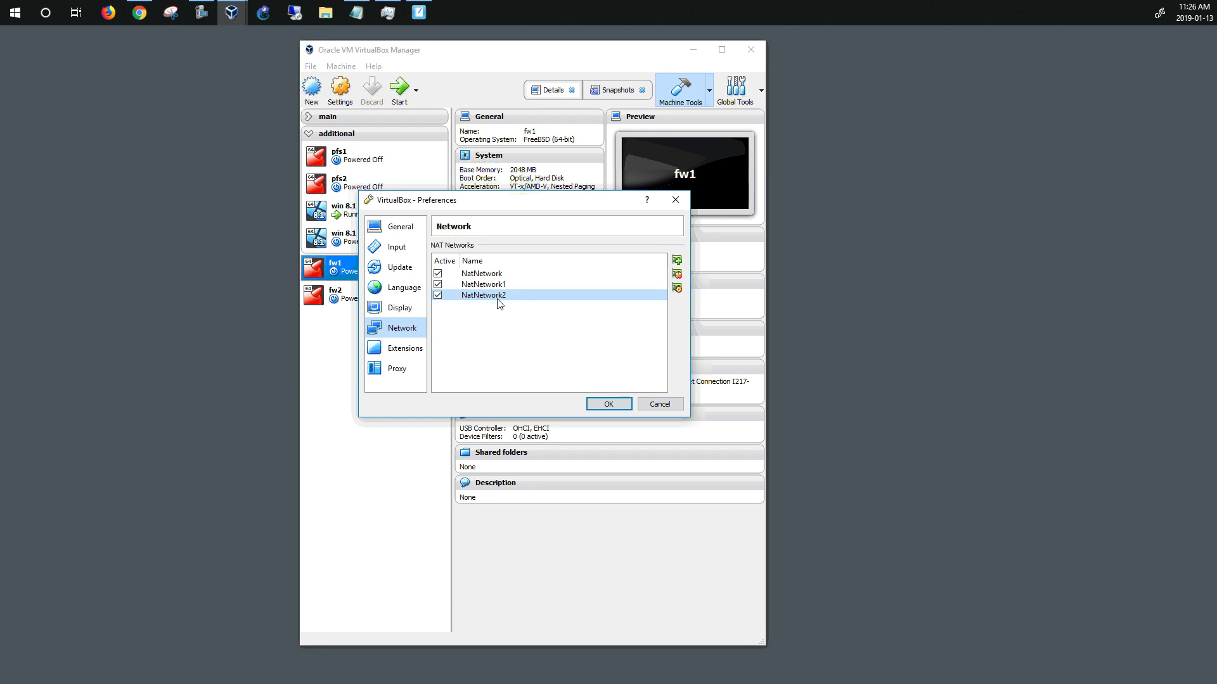
# Change NatNetwork2's CIDR to 10.0.3.0/24, then bring up the SMART Notebook diagram
pyautogui.click(678, 291)
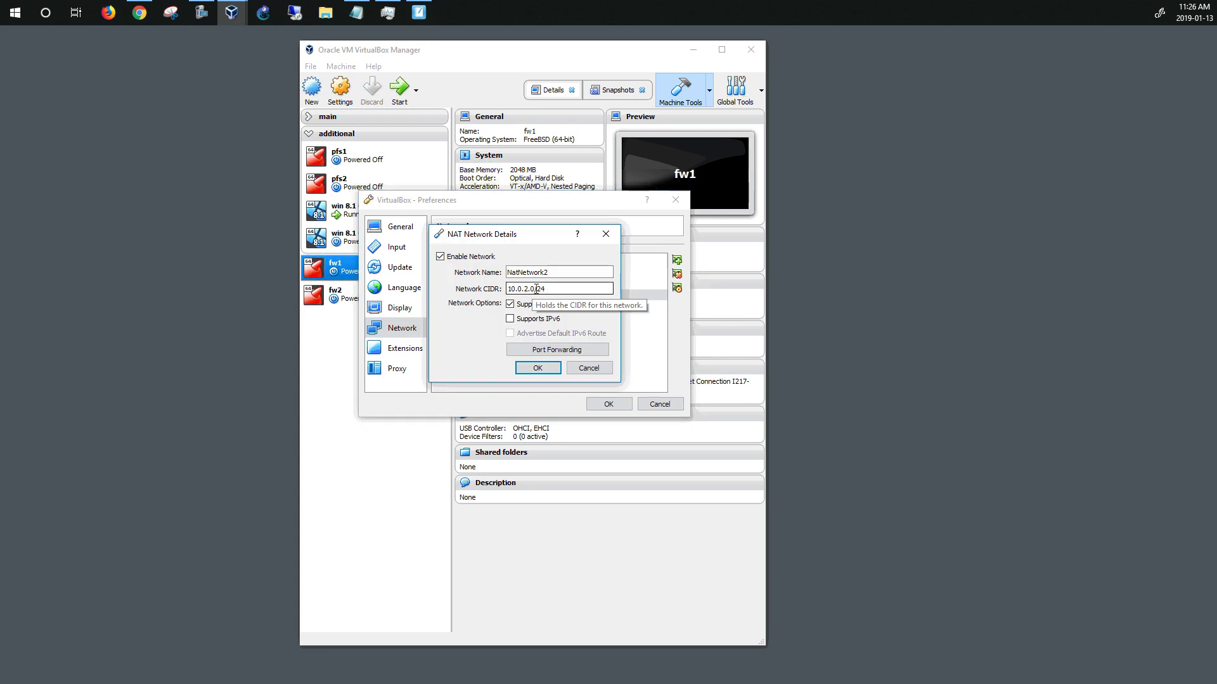
pyautogui.click(529, 289)
pyautogui.press('BackSpace')
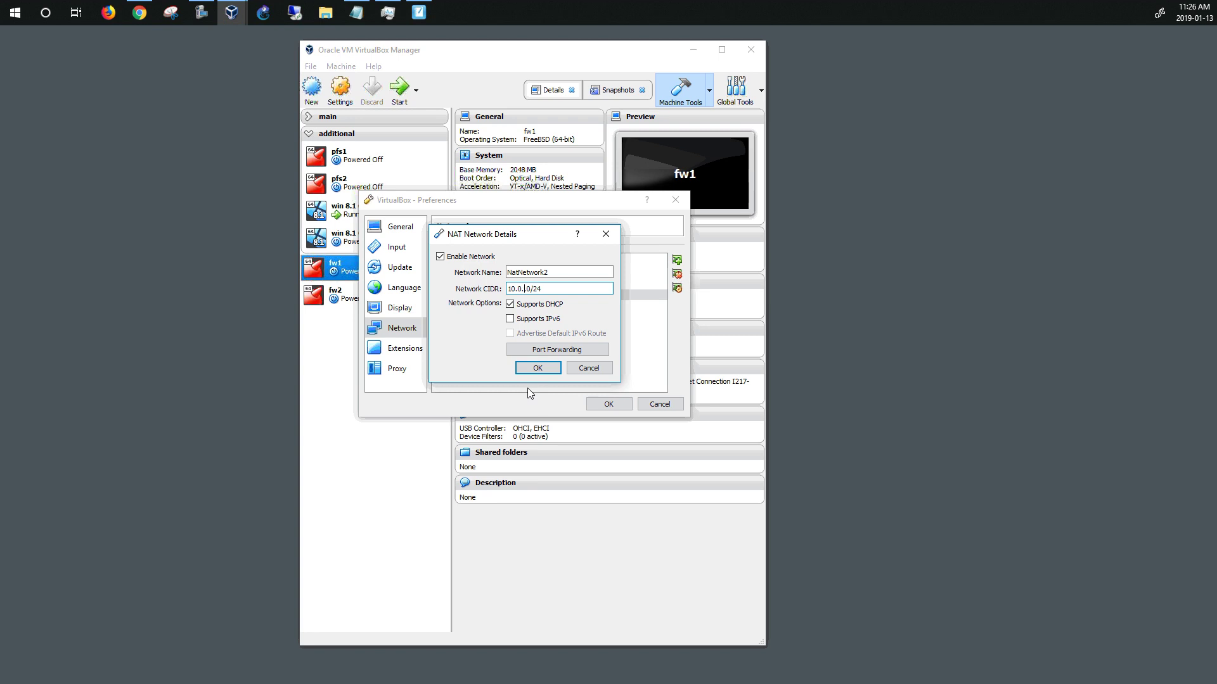
pyautogui.write('3.')
pyautogui.hotkey('alt', 'Tab')
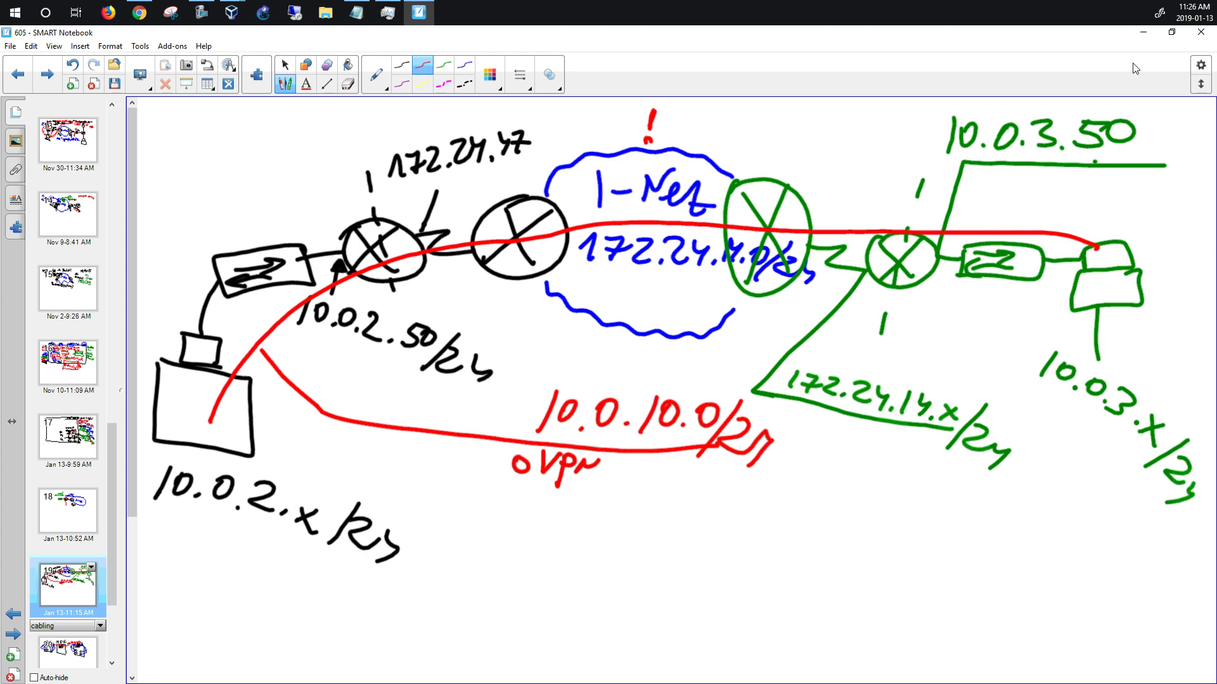
# Minimize SMART Notebook to bring back the NatNetwork2 details in VirtualBox
pyautogui.click(1143, 32)
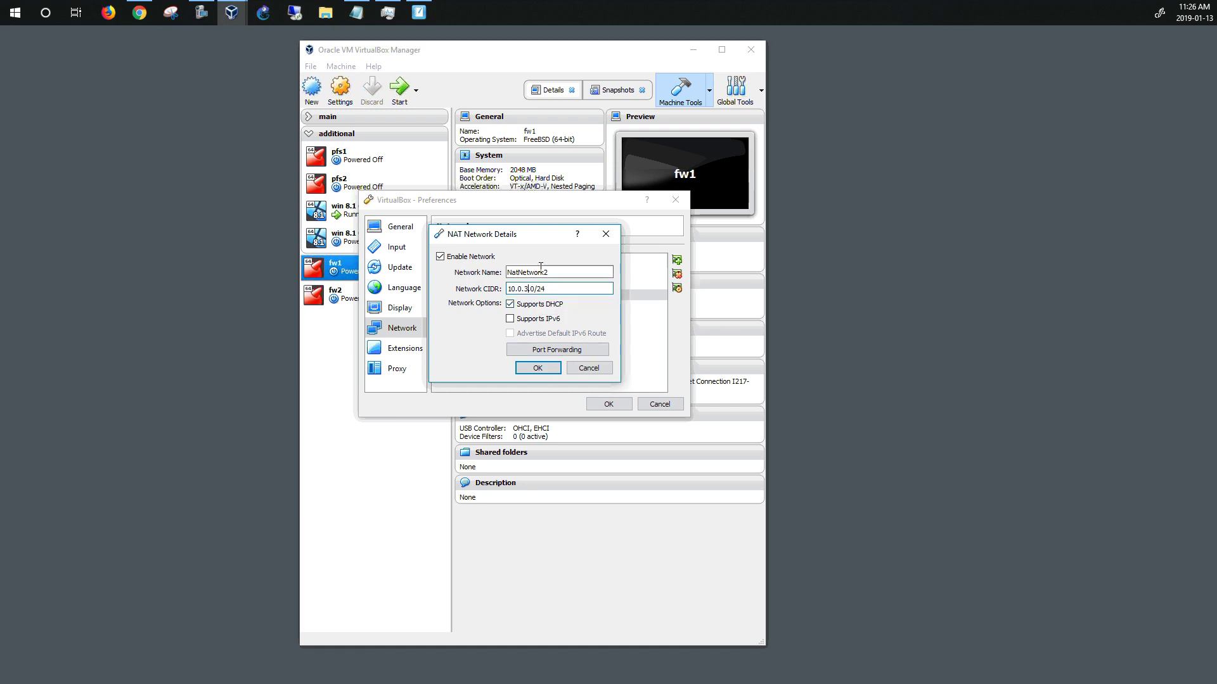
# Remove the NatNetwork2 NAT network
pyautogui.click(589, 368)
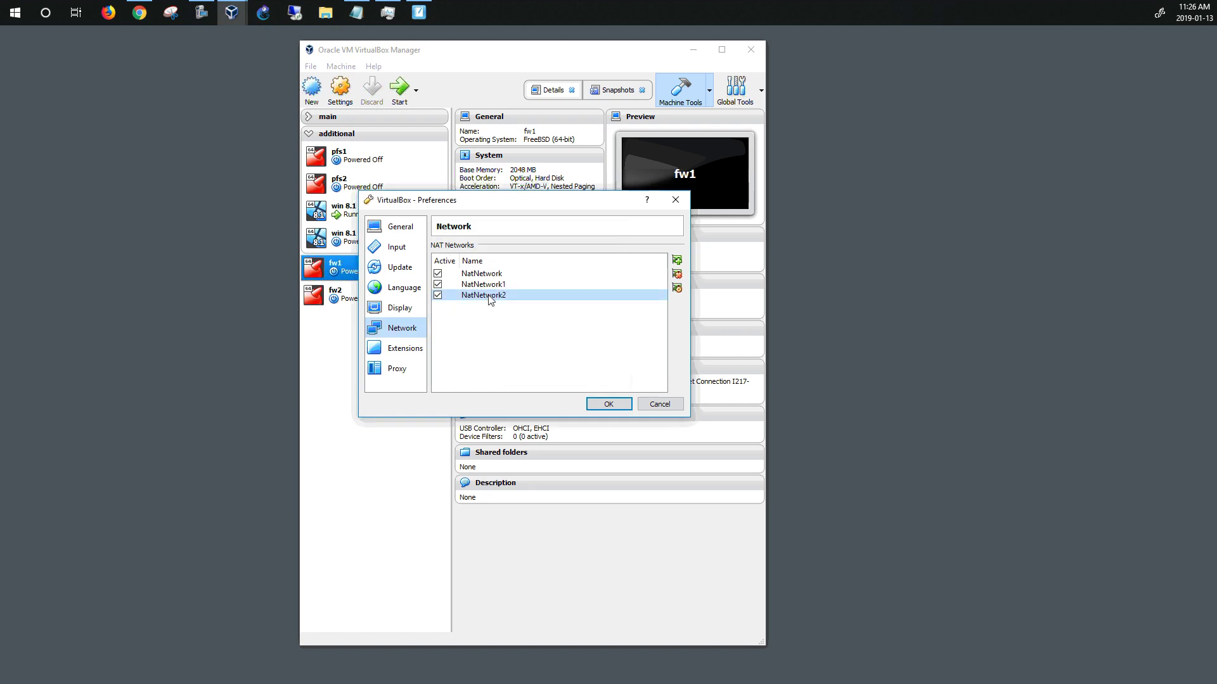
pyautogui.click(677, 275)
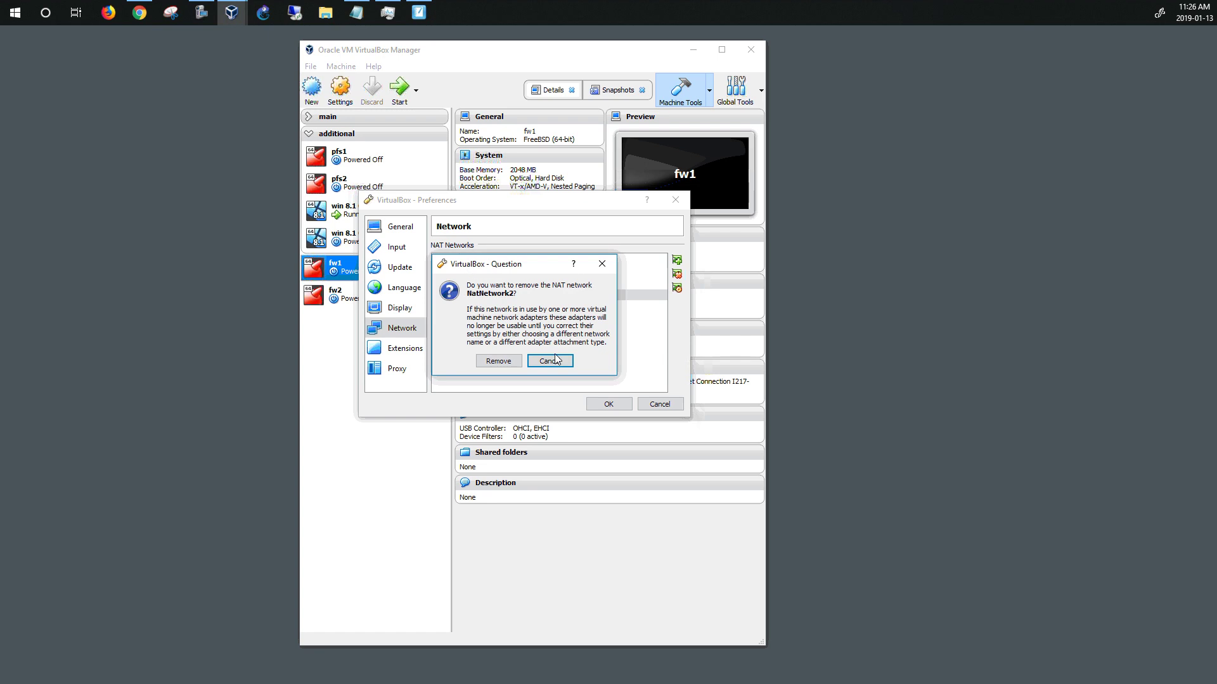
pyautogui.click(512, 365)
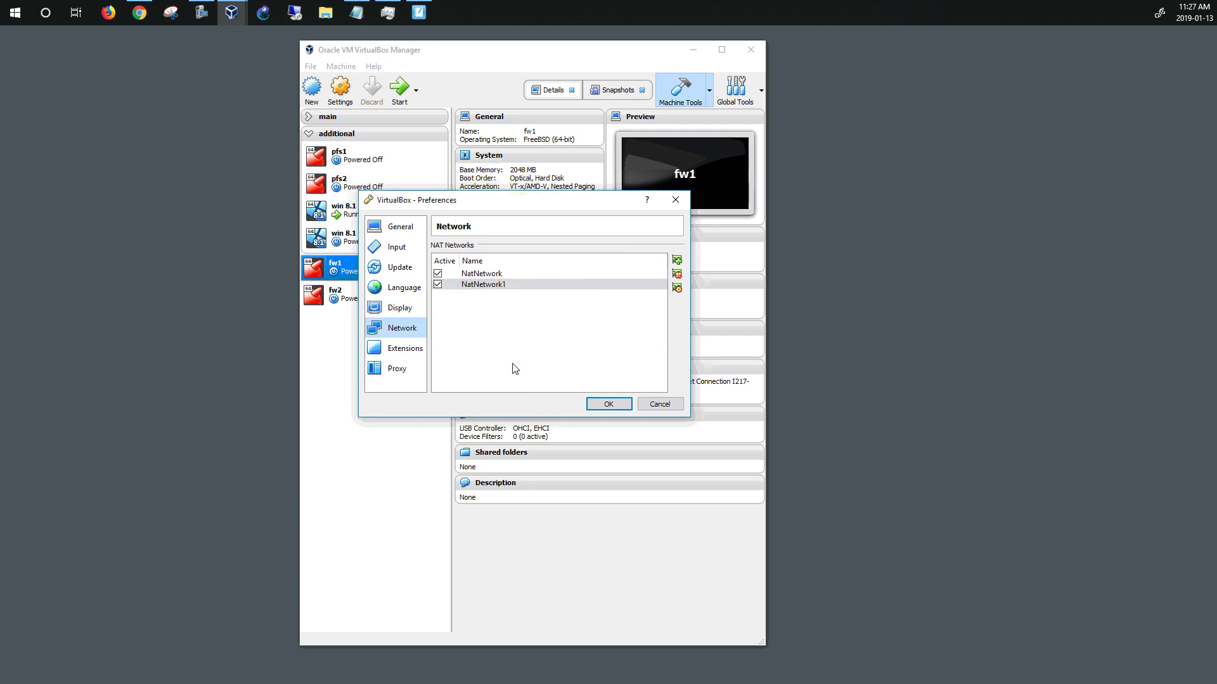
# Verify NatNetwork1's CIDR is 10.0.3.0/24, save the preferences, and select fw2
pyautogui.doubleClick(492, 284)
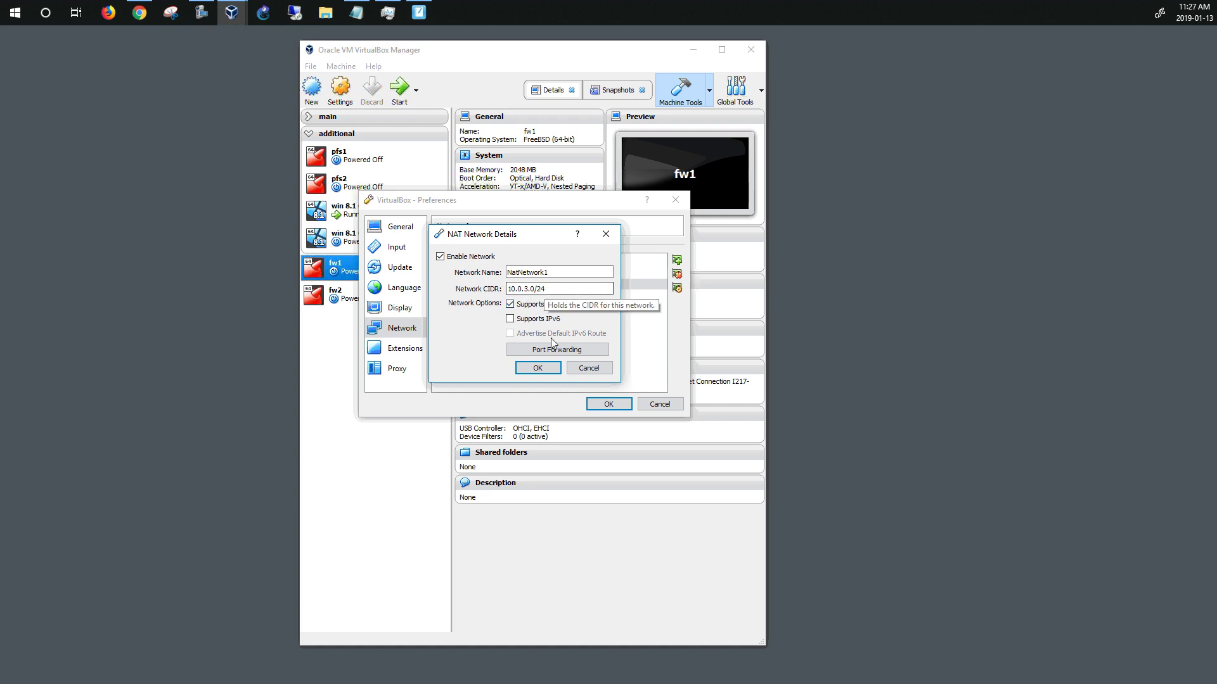
pyautogui.click(538, 368)
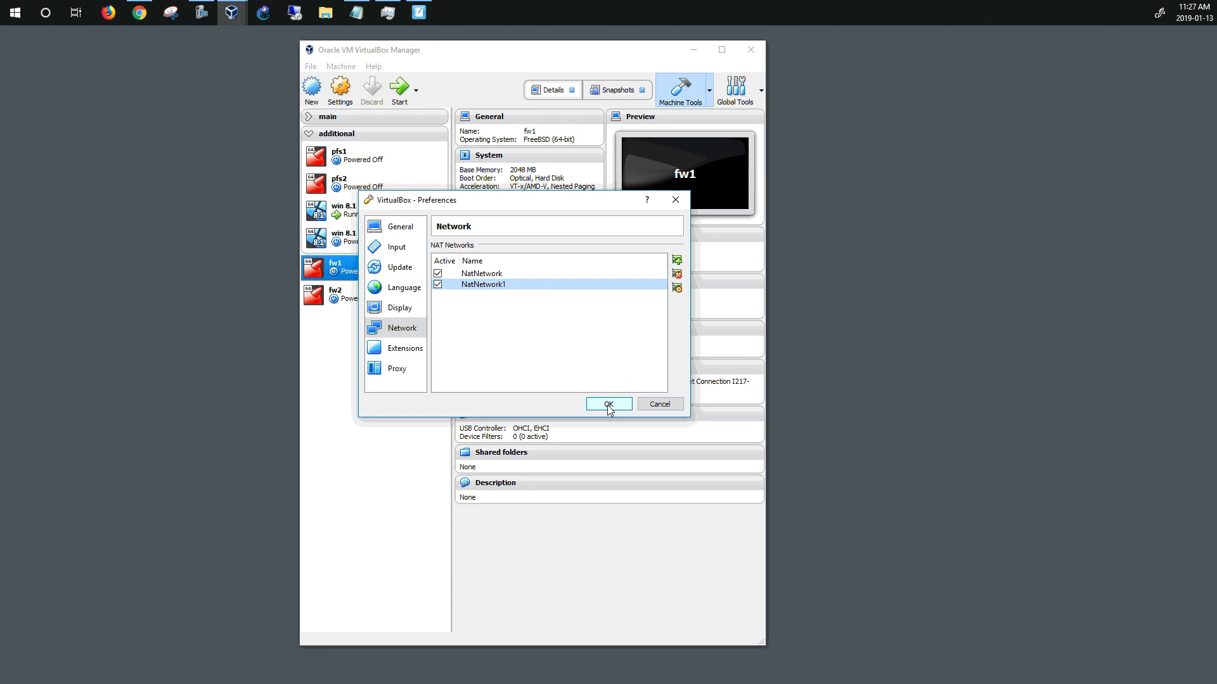
pyautogui.doubleClick(494, 284)
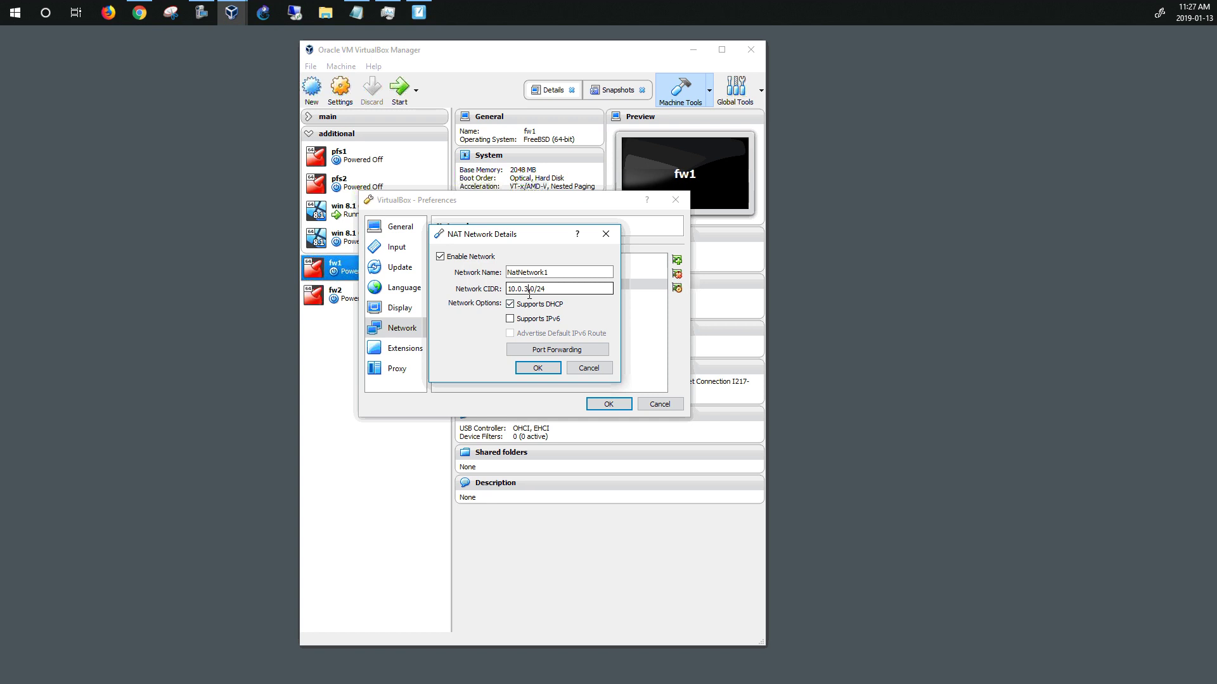
pyautogui.click(584, 369)
pyautogui.click(607, 405)
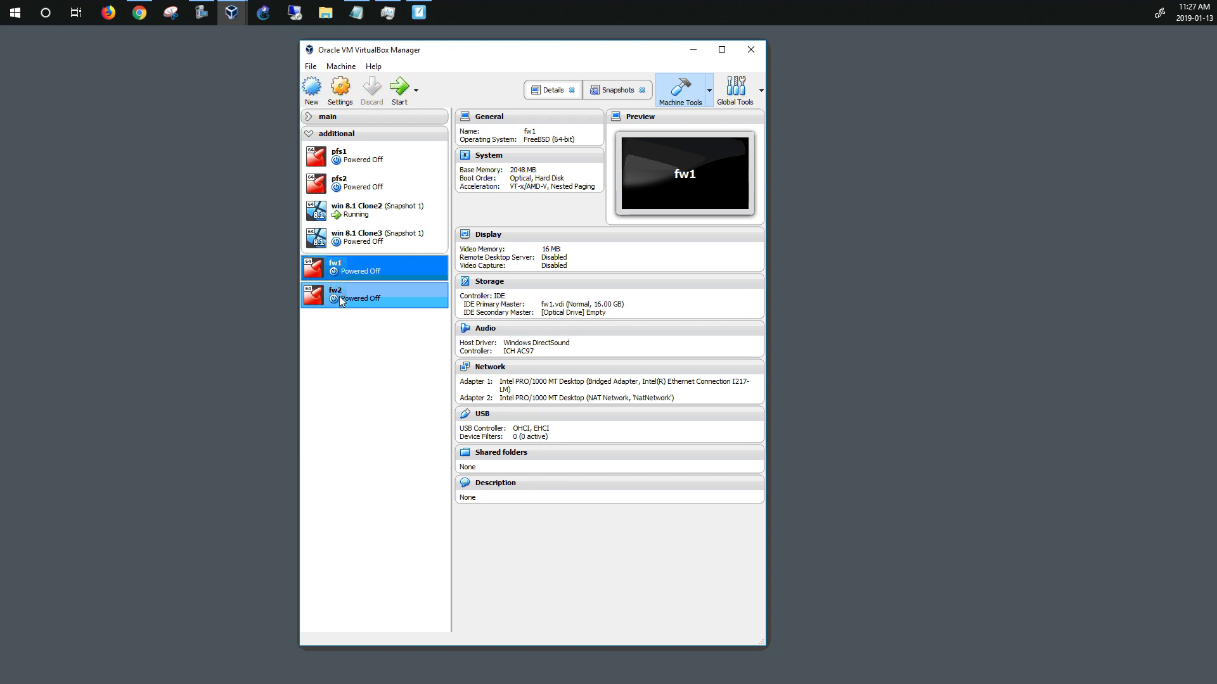
pyautogui.click(340, 295)
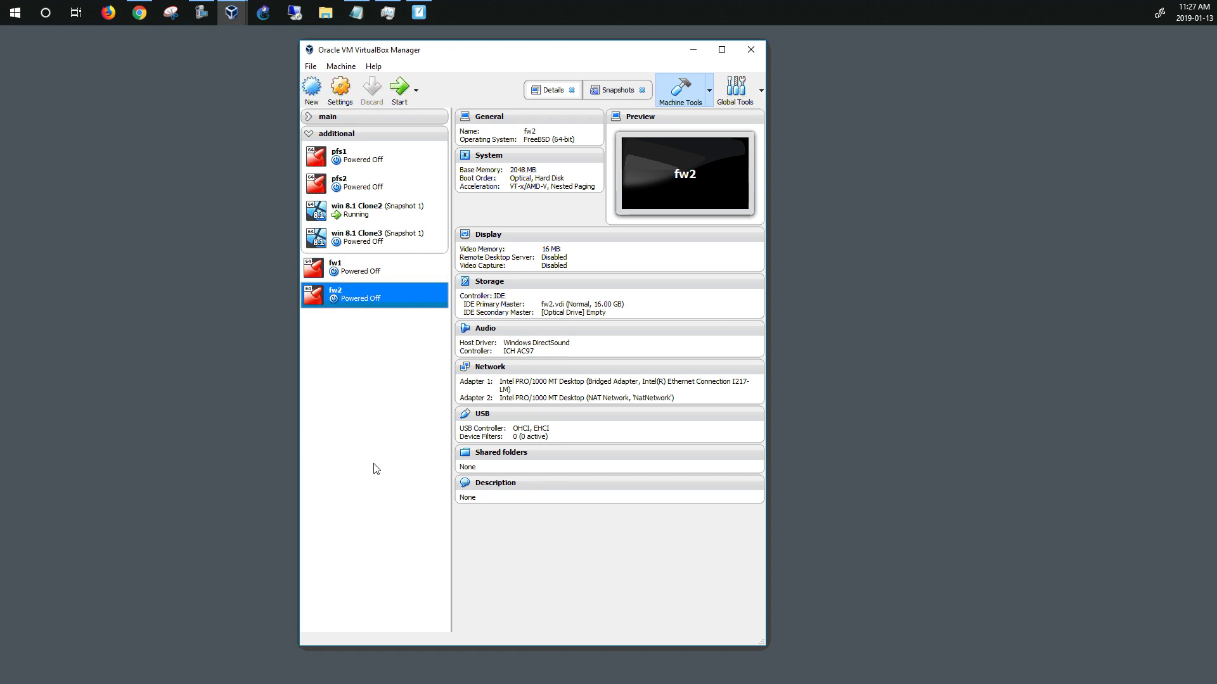
# Review fw2's System and Storage settings, including the empty optical drive
pyautogui.click(340, 88)
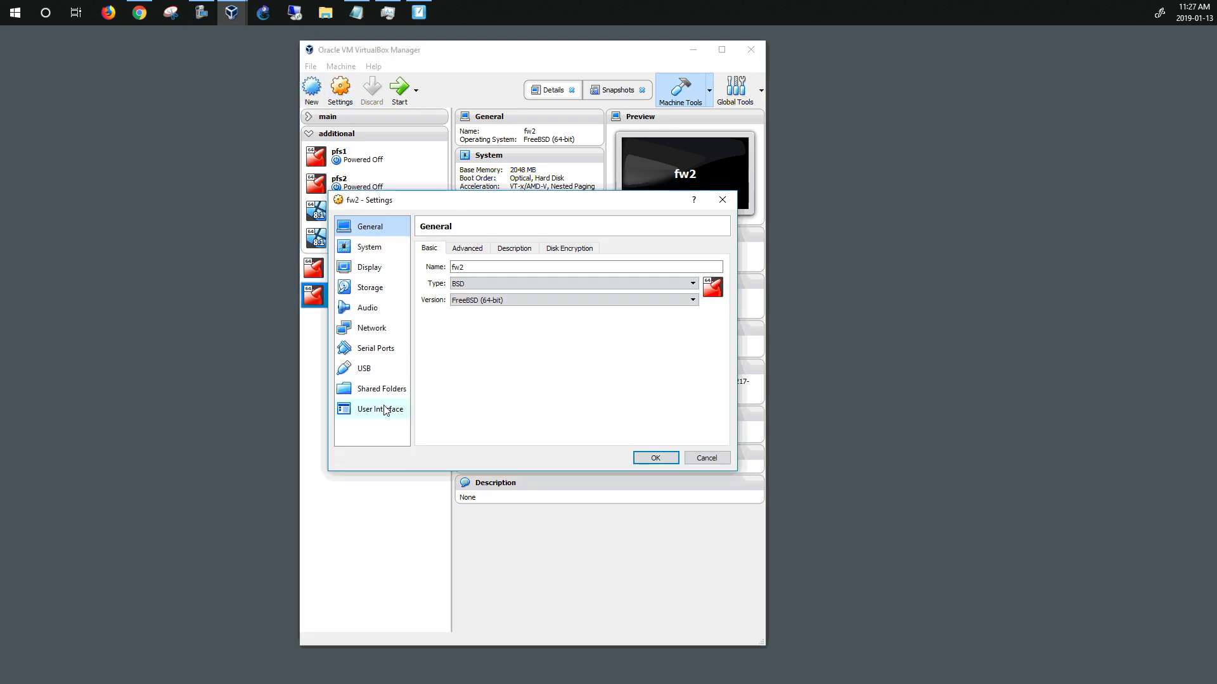
pyautogui.click(369, 247)
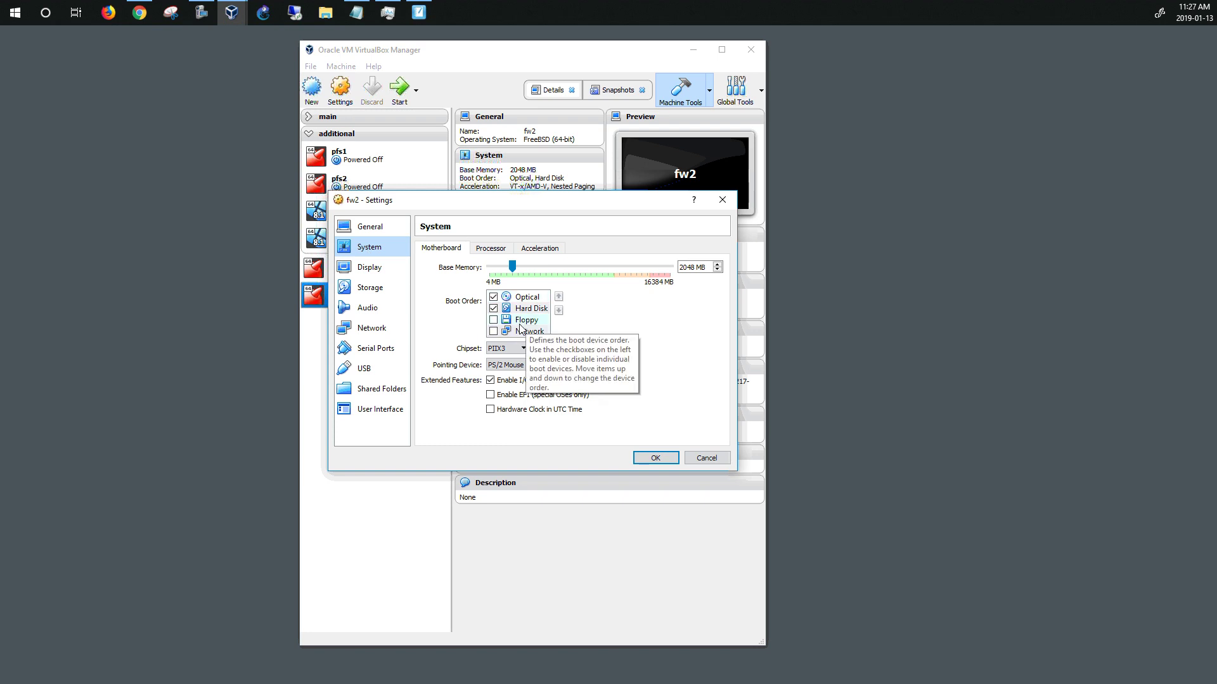
pyautogui.click(369, 288)
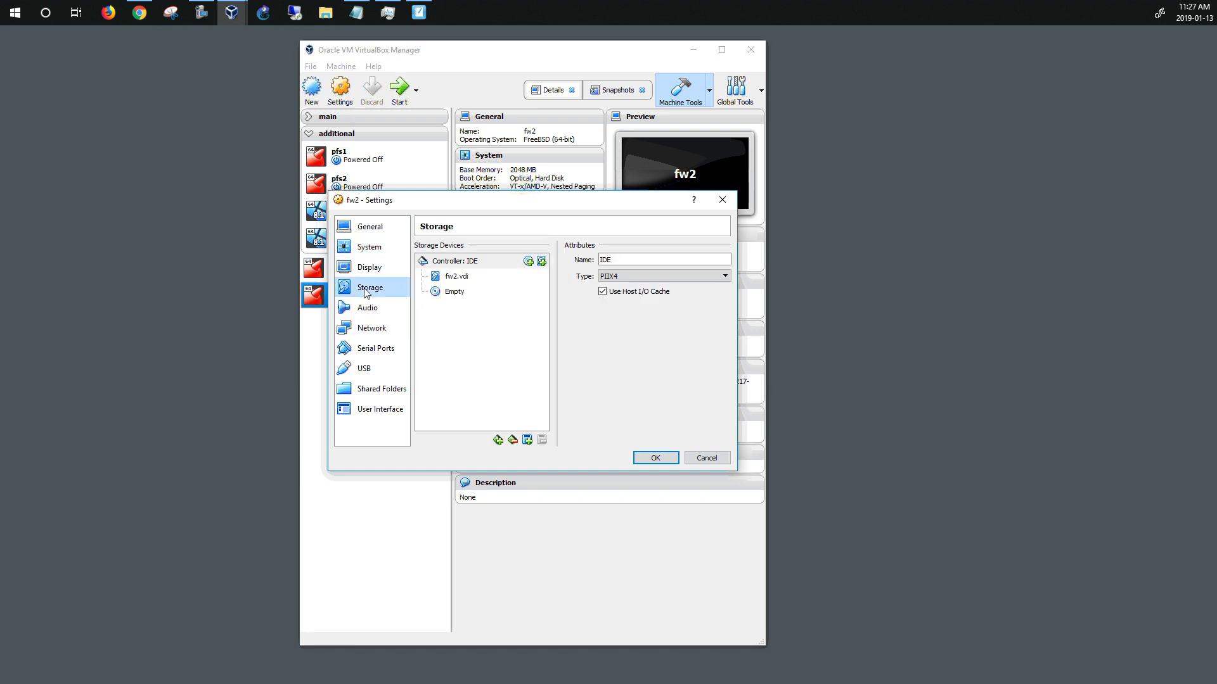
pyautogui.click(450, 293)
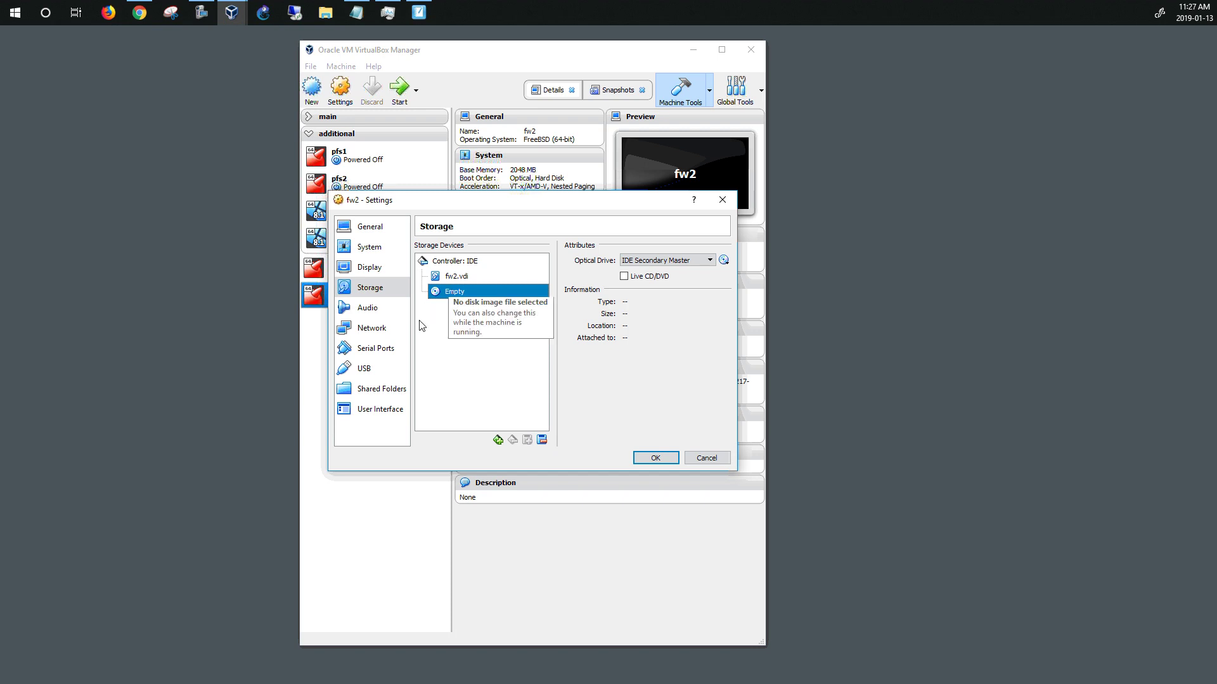
# Attach fw2's Adapter 2 to NAT network NatNetwork1 and save the settings
pyautogui.click(364, 335)
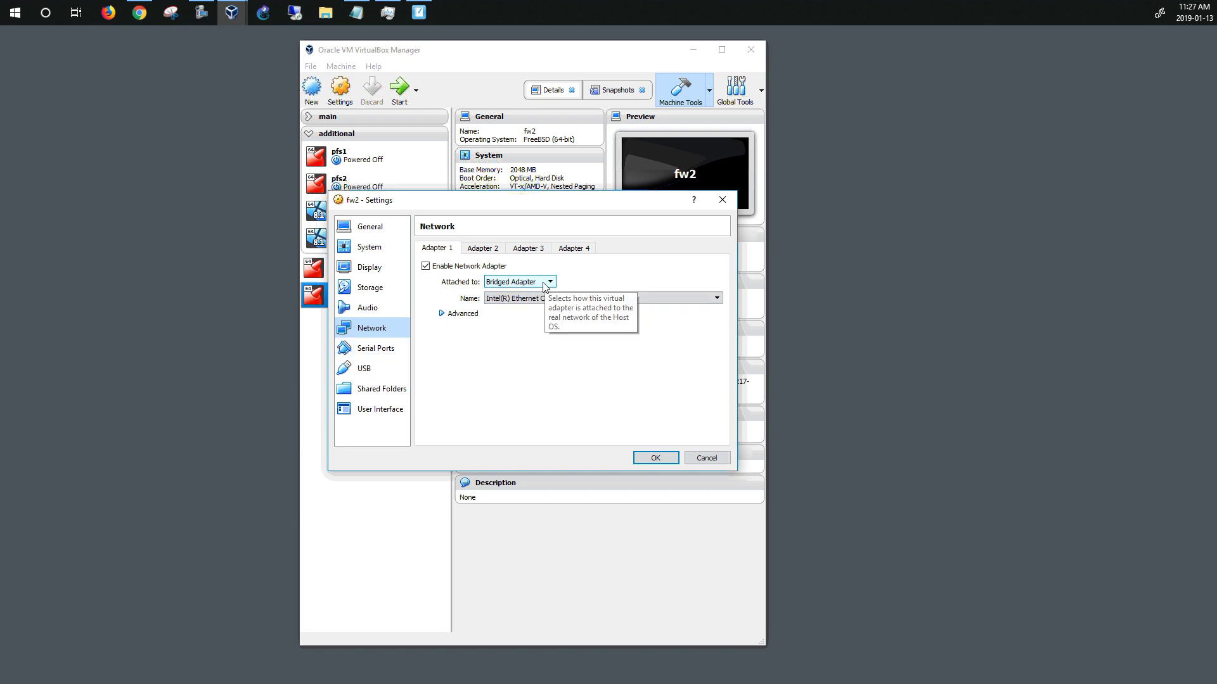
pyautogui.click(478, 253)
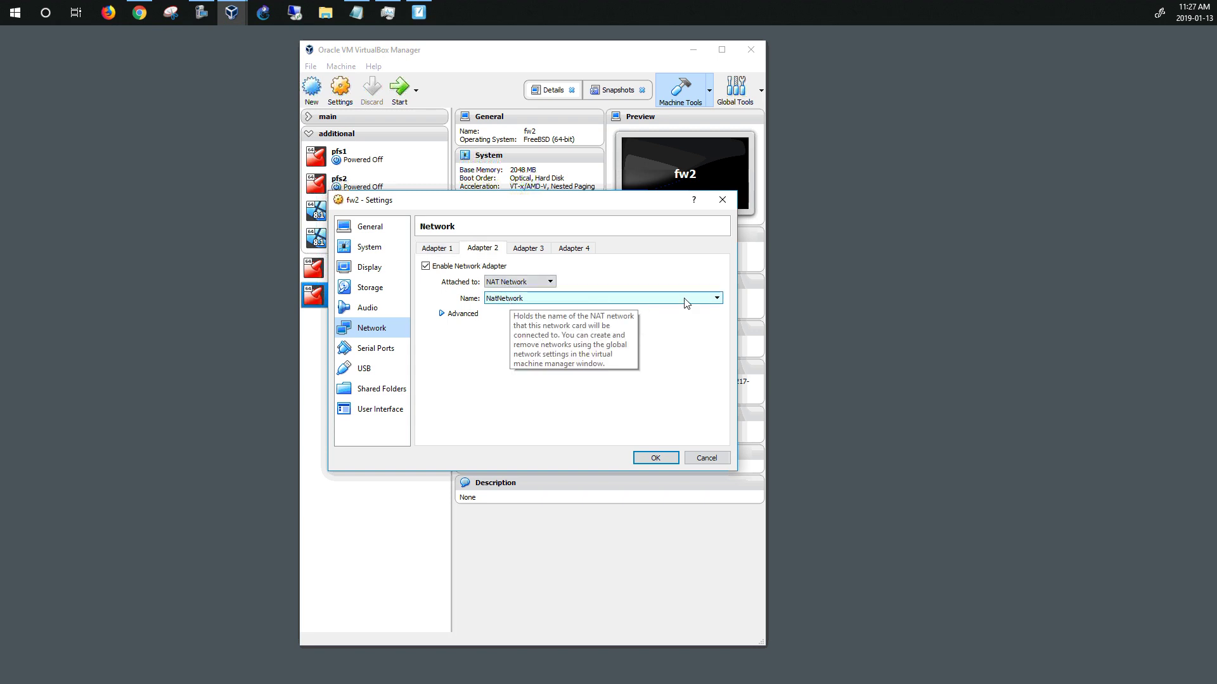
pyautogui.click(718, 299)
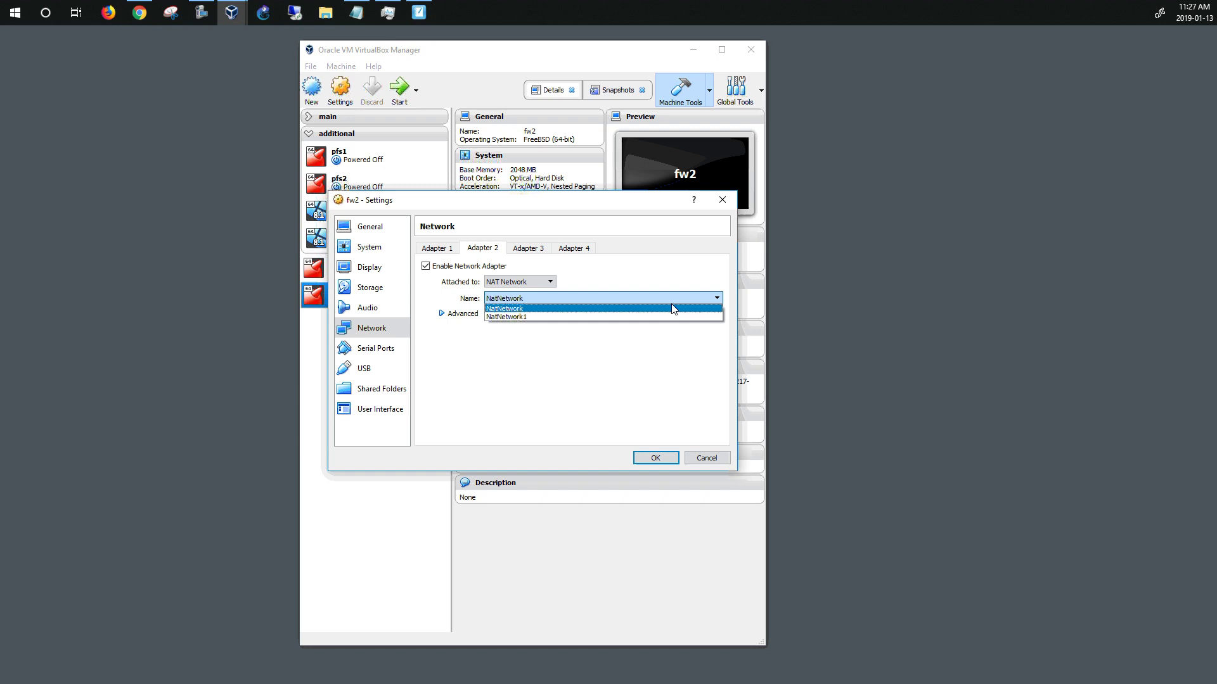
pyautogui.click(625, 317)
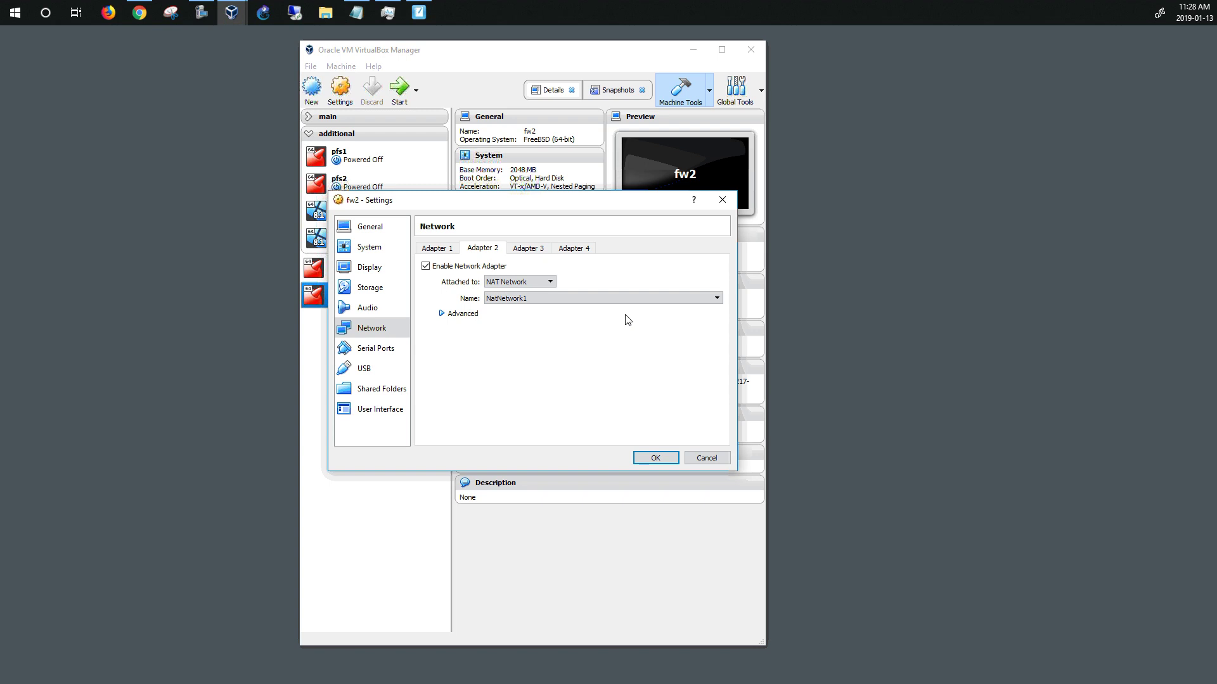
pyautogui.click(644, 463)
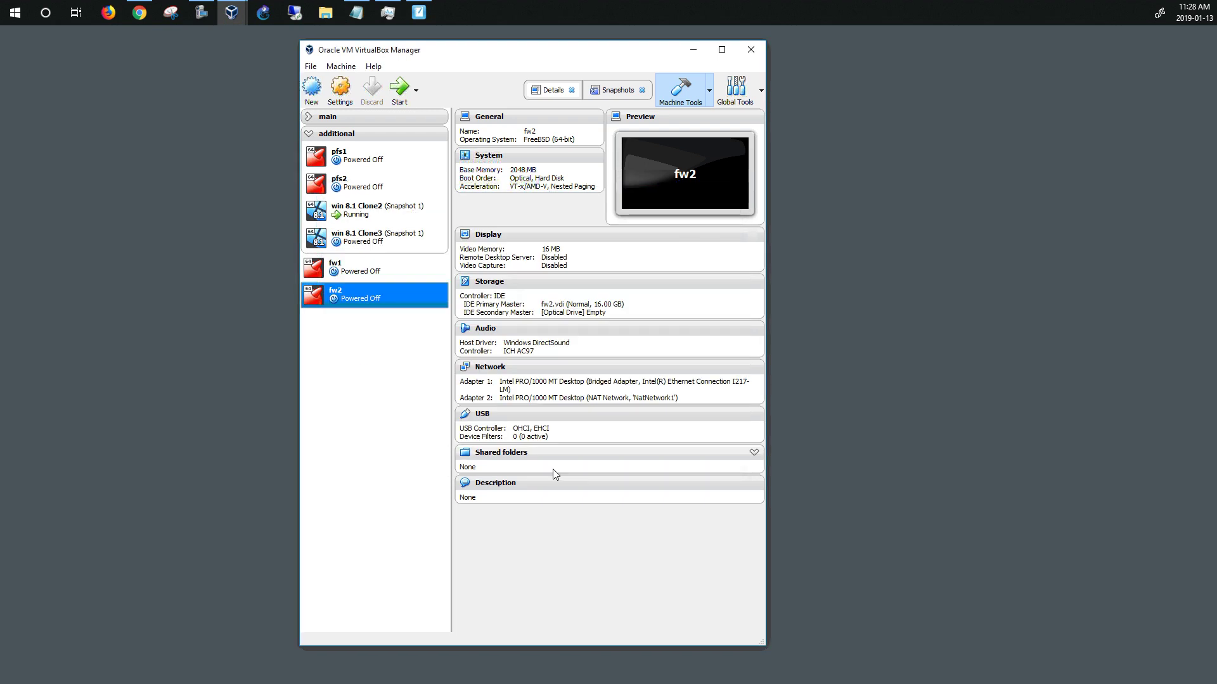
# Start fw2, let pfSense boot to its console menu, then show the SMART Notebook diagram
pyautogui.click(401, 92)
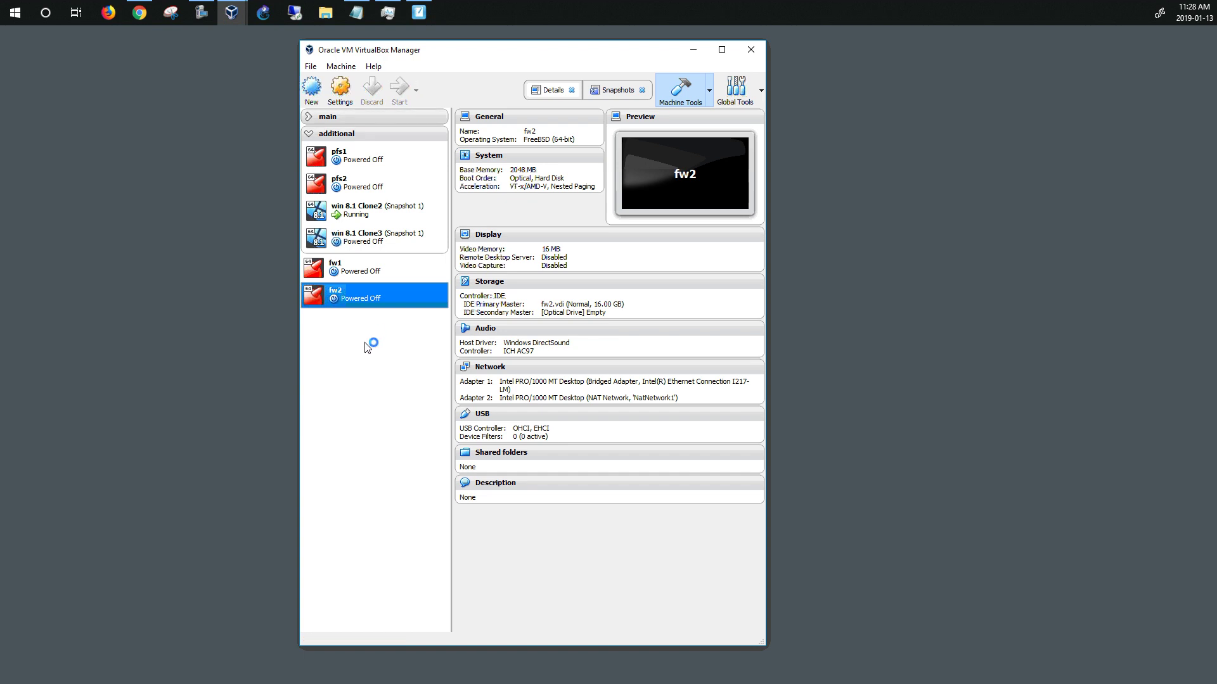
pyautogui.click(693, 51)
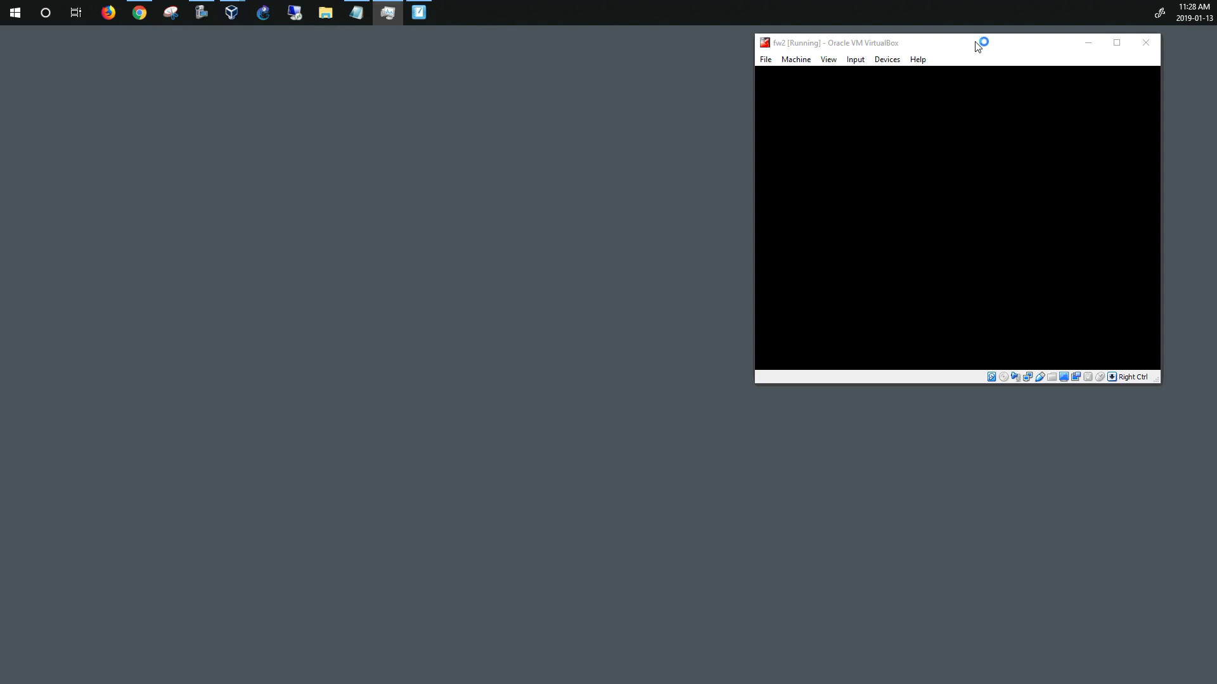
pyautogui.moveTo(974, 43); pyautogui.dragTo(239, 48)
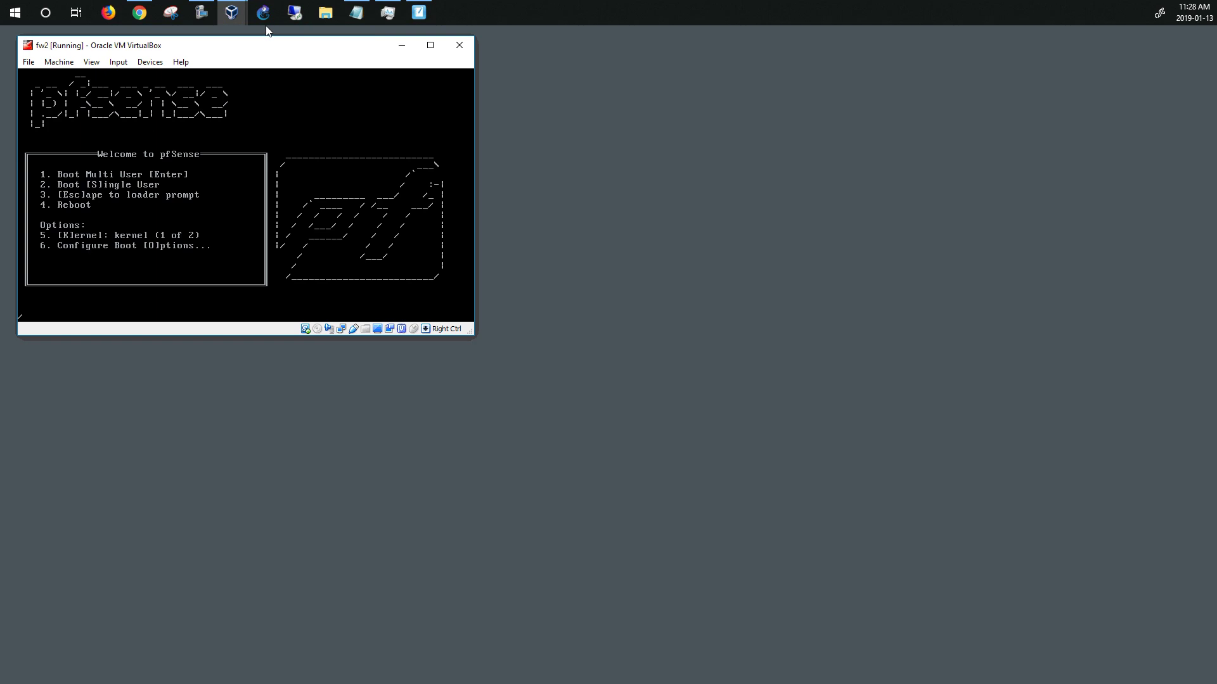
pyautogui.moveTo(232, 14)
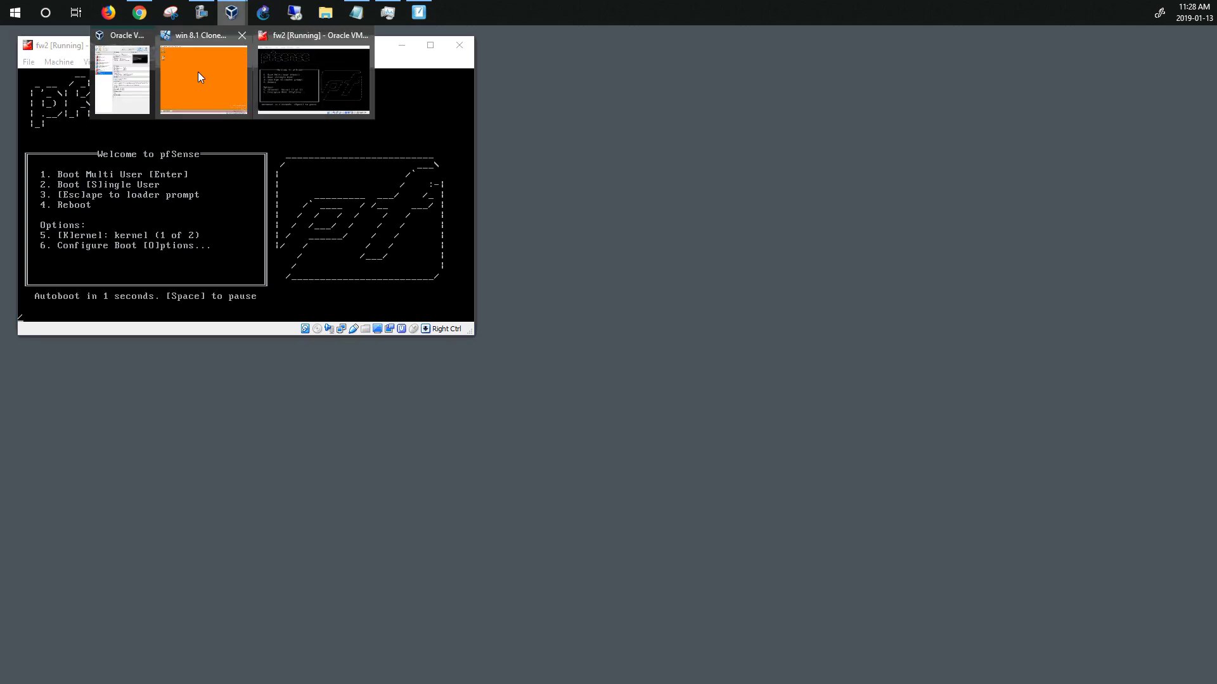
pyautogui.click(136, 83)
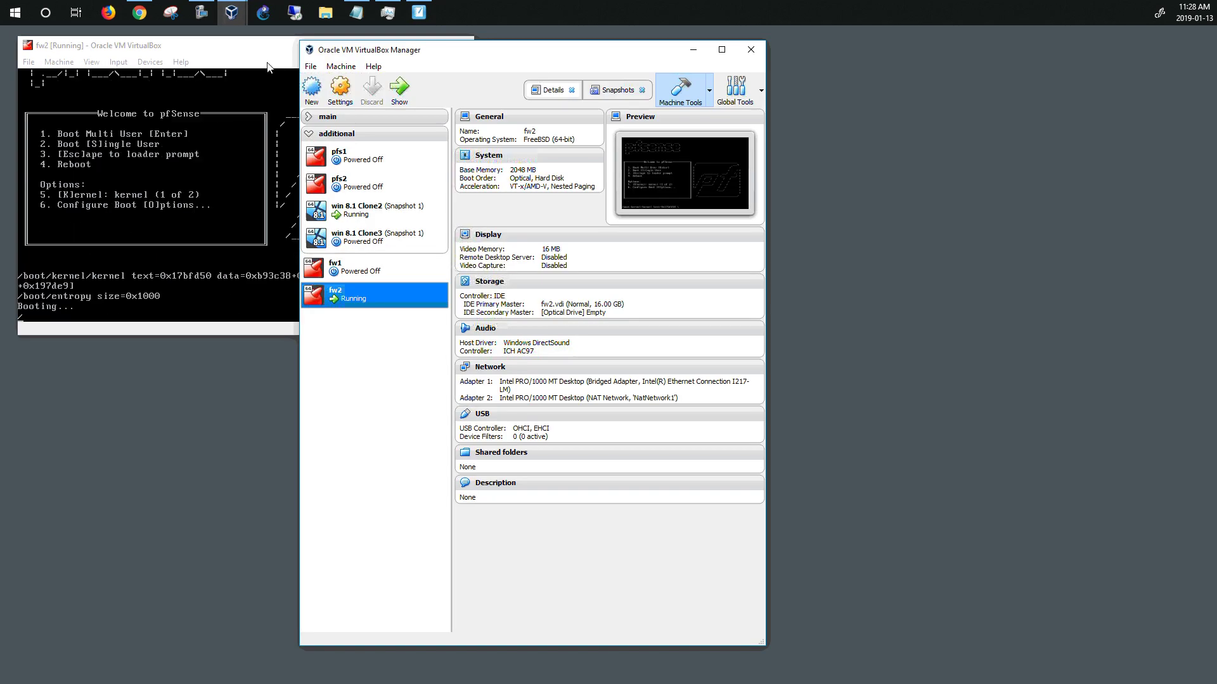
pyautogui.click(228, 92)
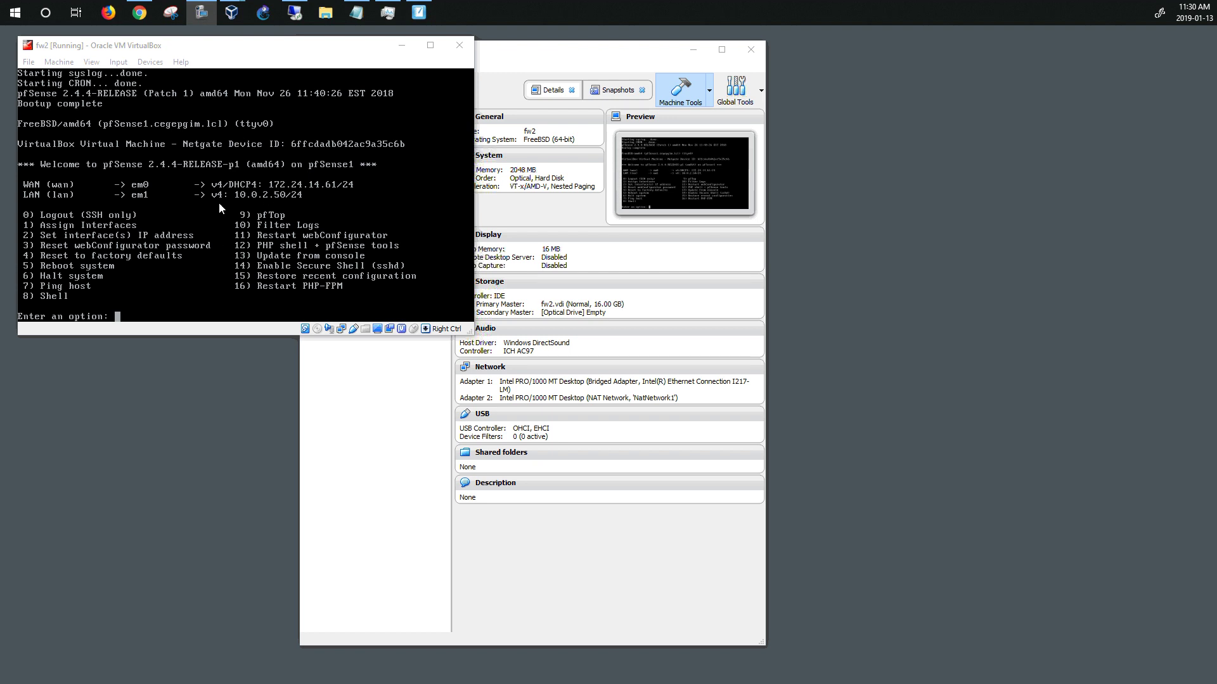
pyautogui.click(418, 13)
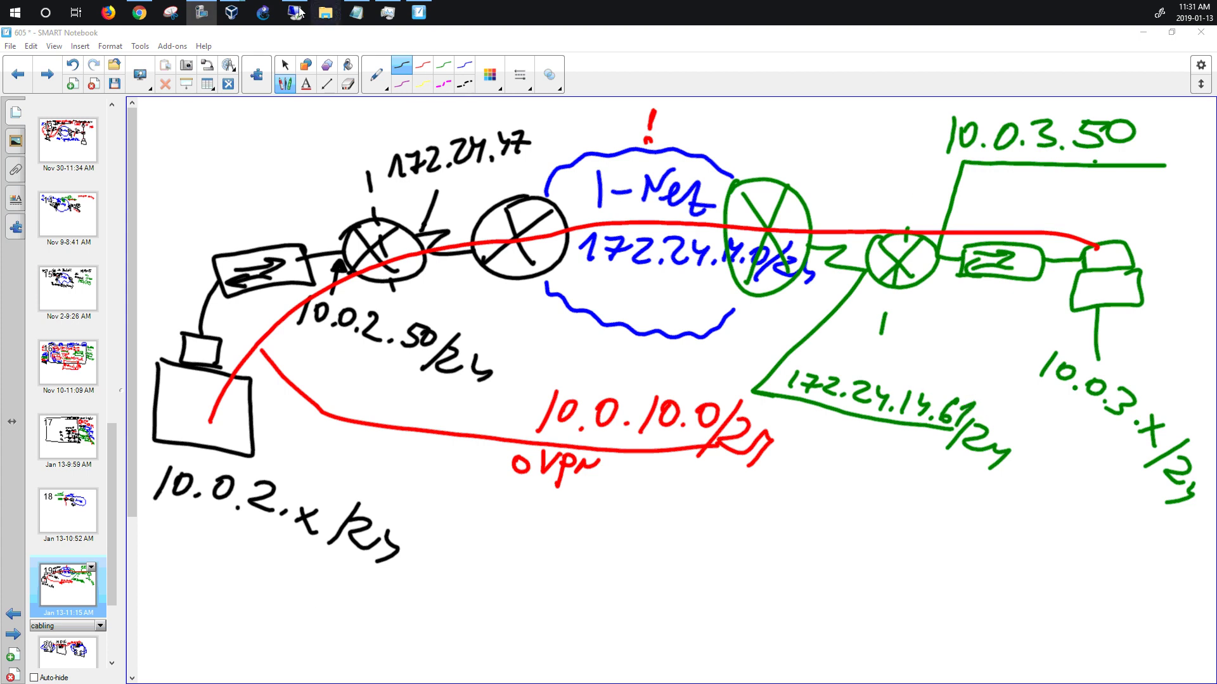
# Confirm win 8.1 Clone3's Network Adapter 1 is on NAT network NatNetwork1, then close its settings
pyautogui.click(1143, 32)
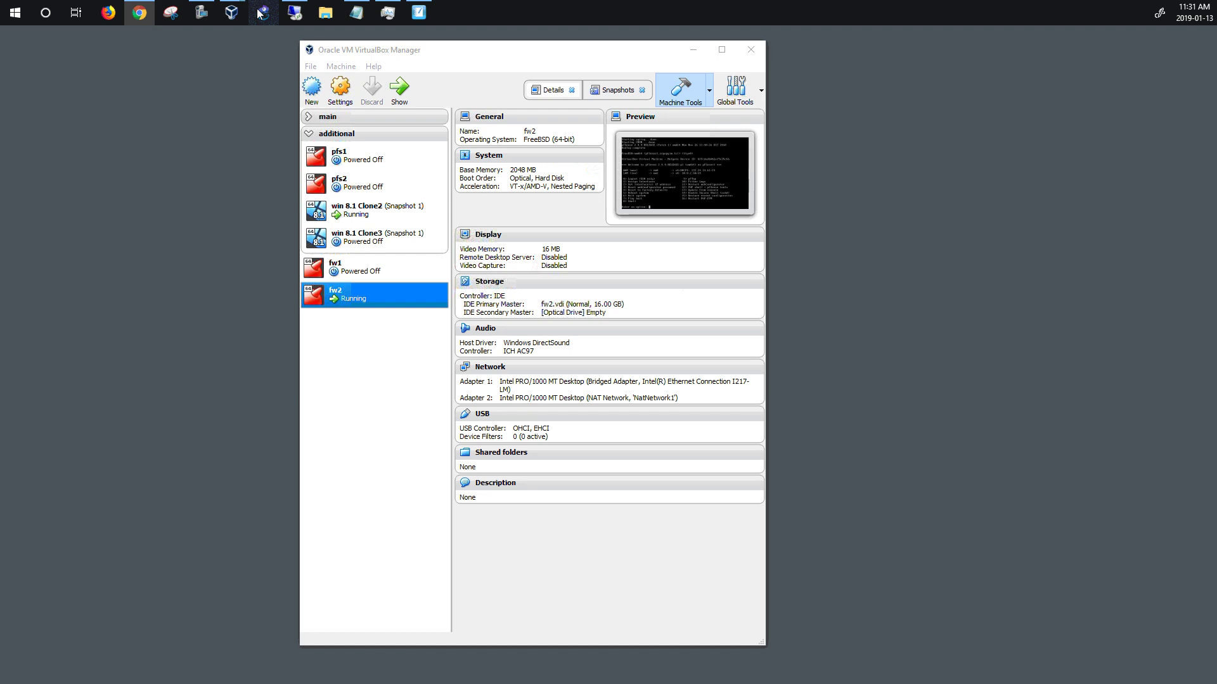
pyautogui.click(363, 244)
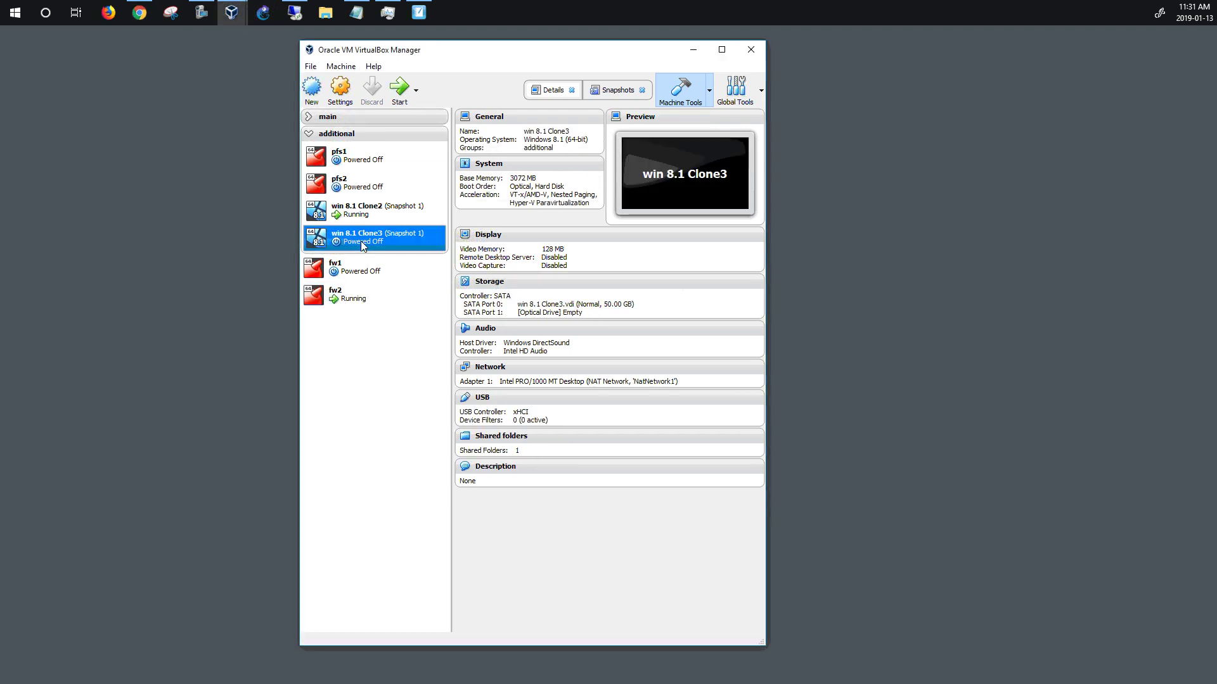
pyautogui.rightClick(364, 242)
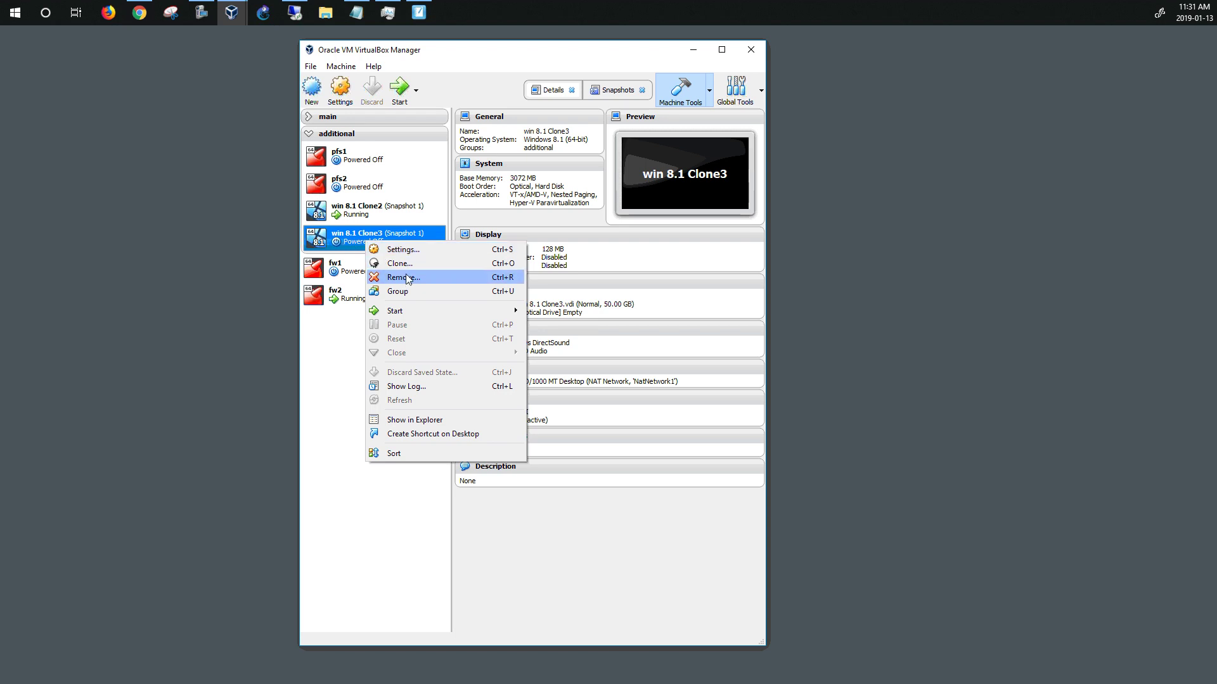
pyautogui.click(416, 249)
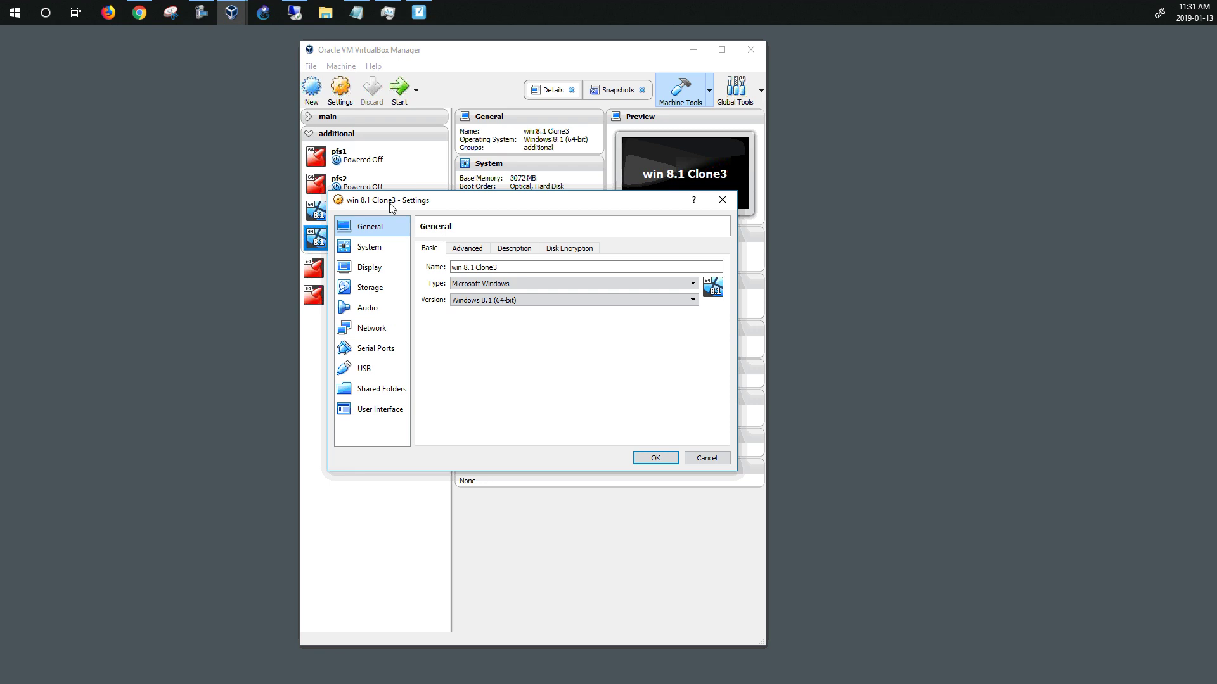
pyautogui.moveTo(390, 205); pyautogui.dragTo(563, 235)
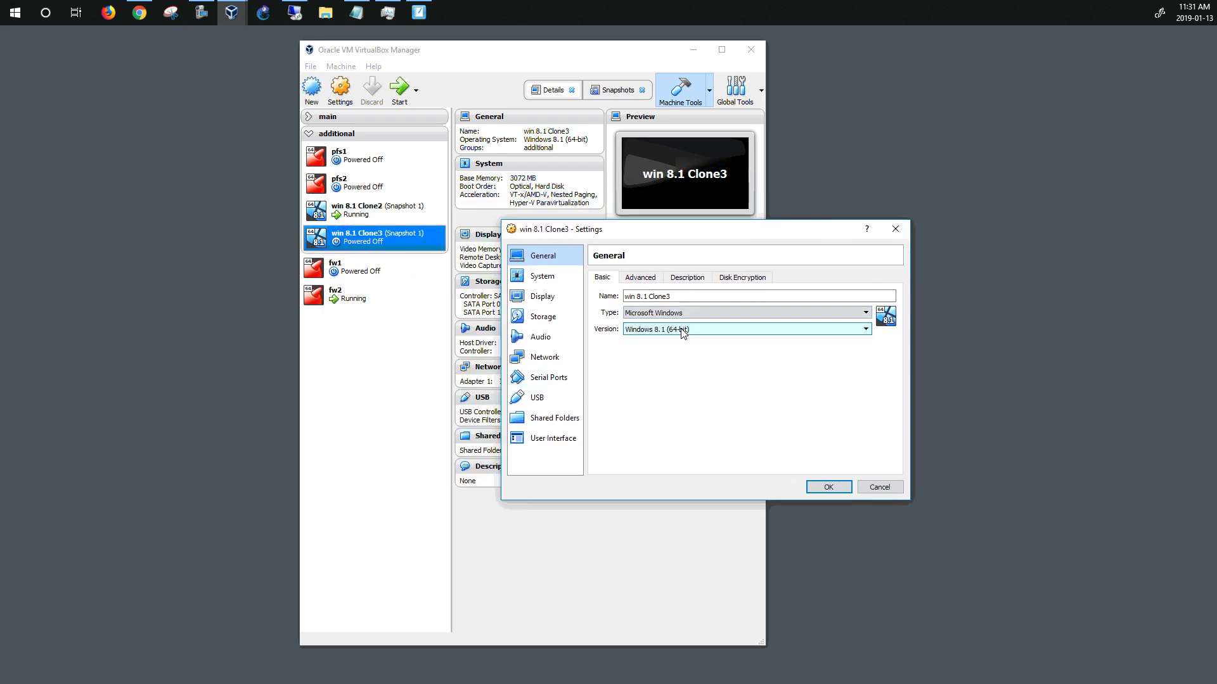
pyautogui.click(547, 357)
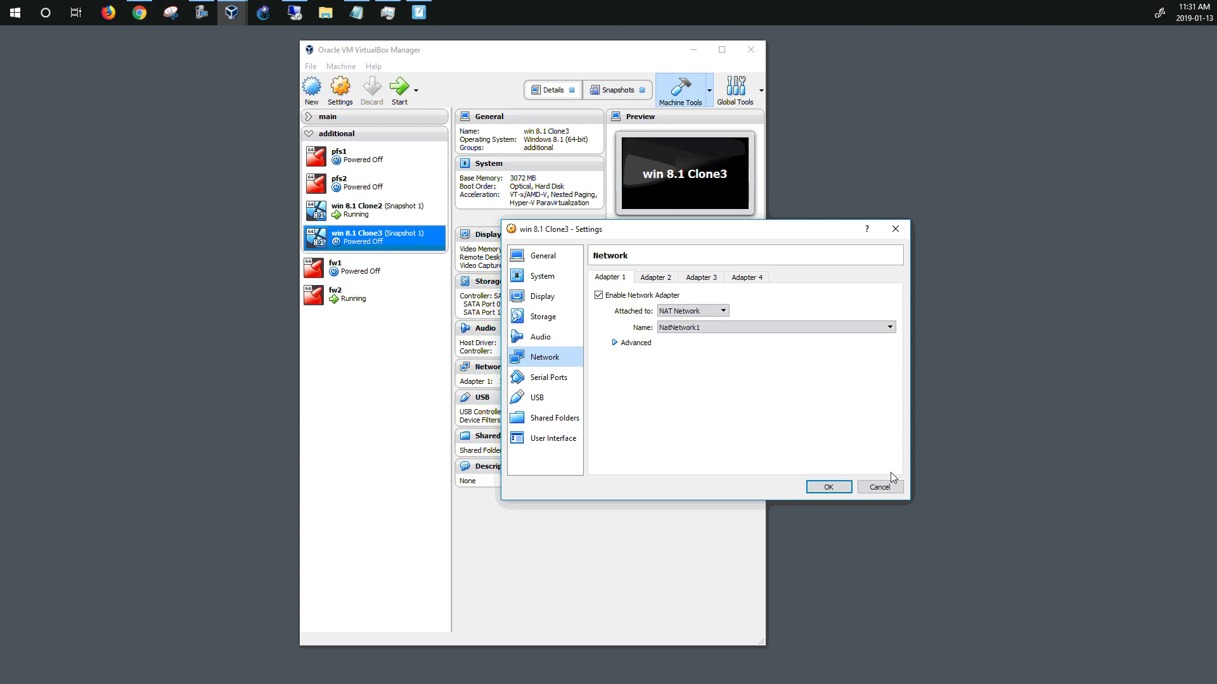
pyautogui.click(828, 487)
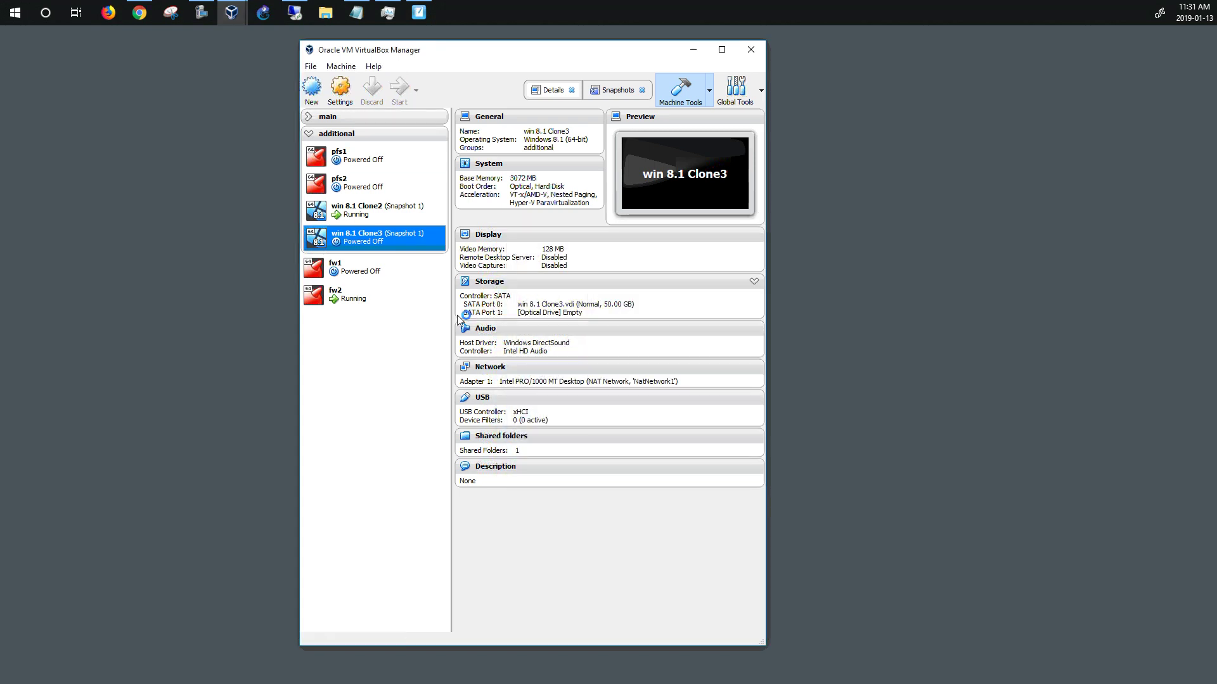
# Start the win 8.1 Clone3 and fw1 virtual machines
pyautogui.keyDown('ctrl'); pyautogui.click(380, 219); pyautogui.keyUp('ctrl')
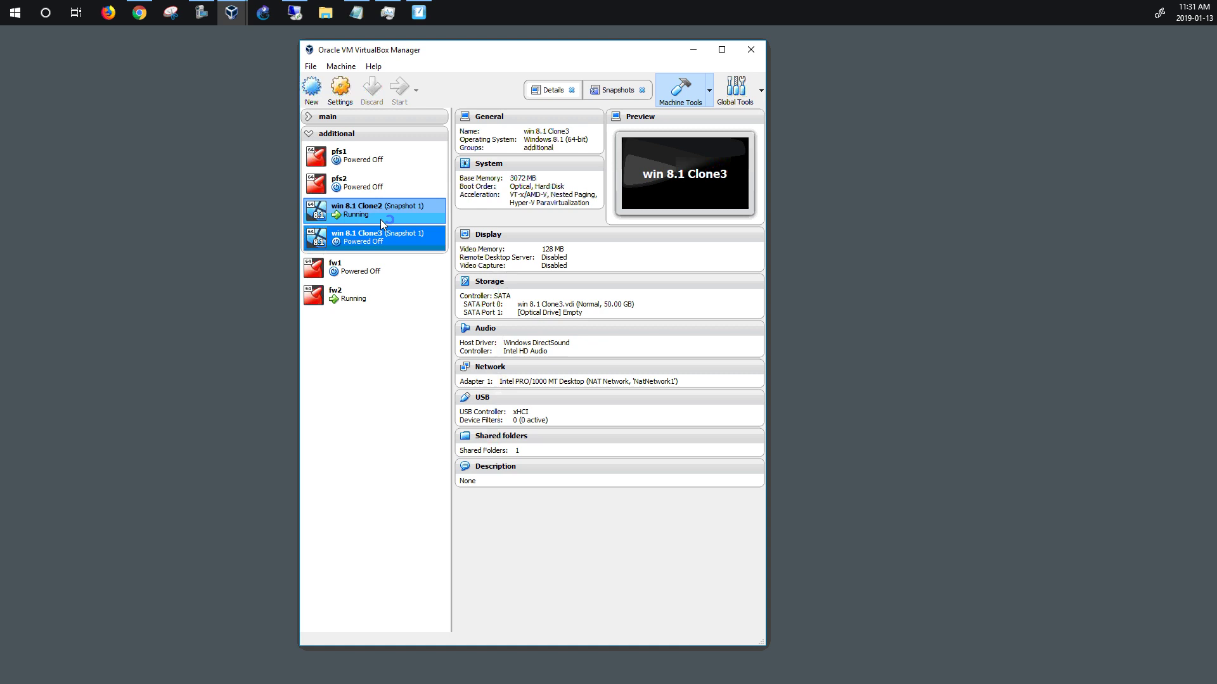
pyautogui.click(352, 271)
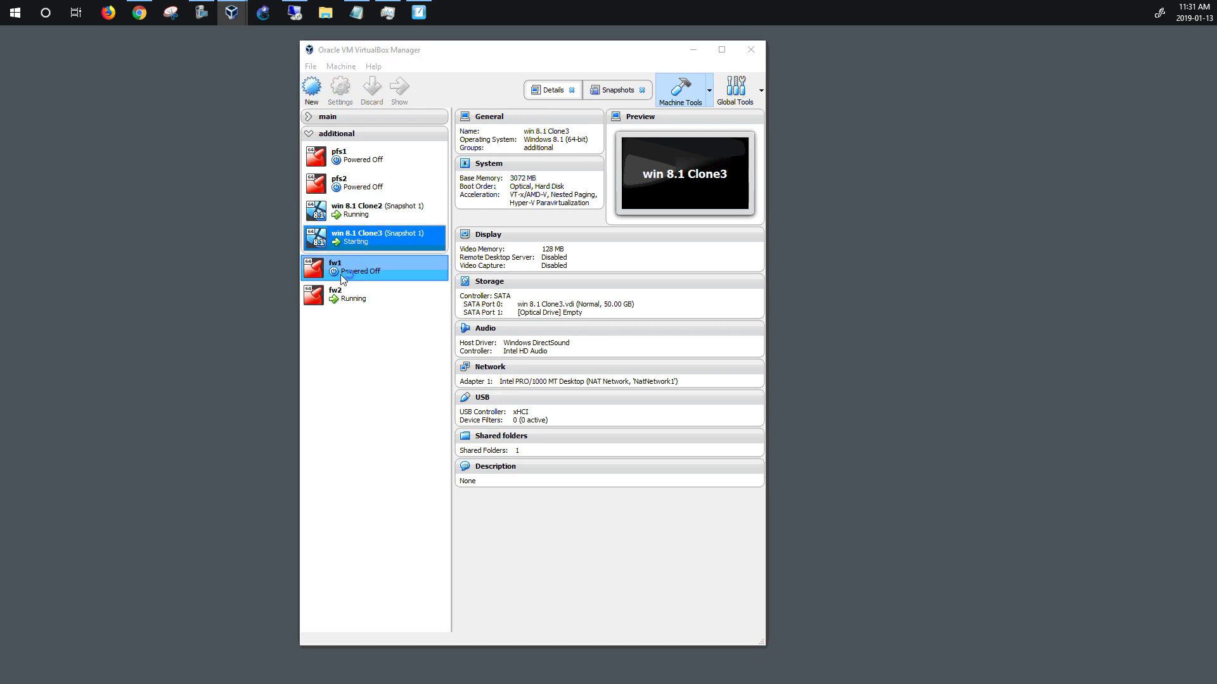
pyautogui.click(406, 91)
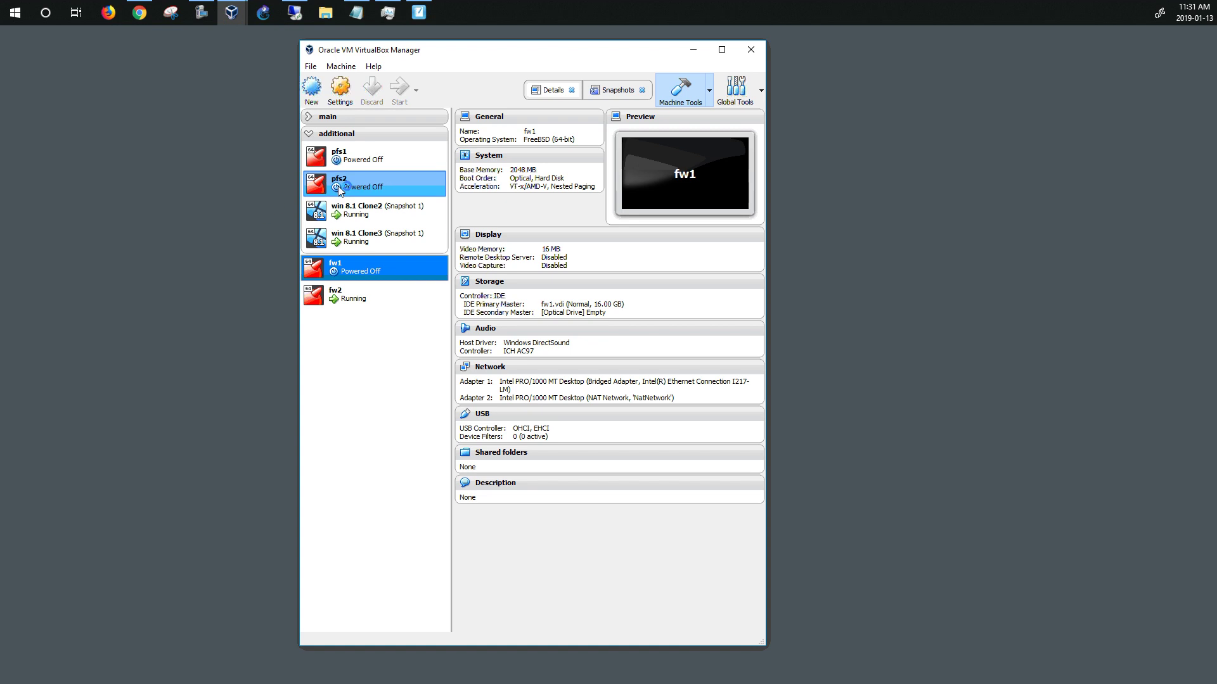
# Cycle through the VM windows, ending with fw2's pfSense console in front
pyautogui.moveTo(645, 49); pyautogui.dragTo(694, 47)
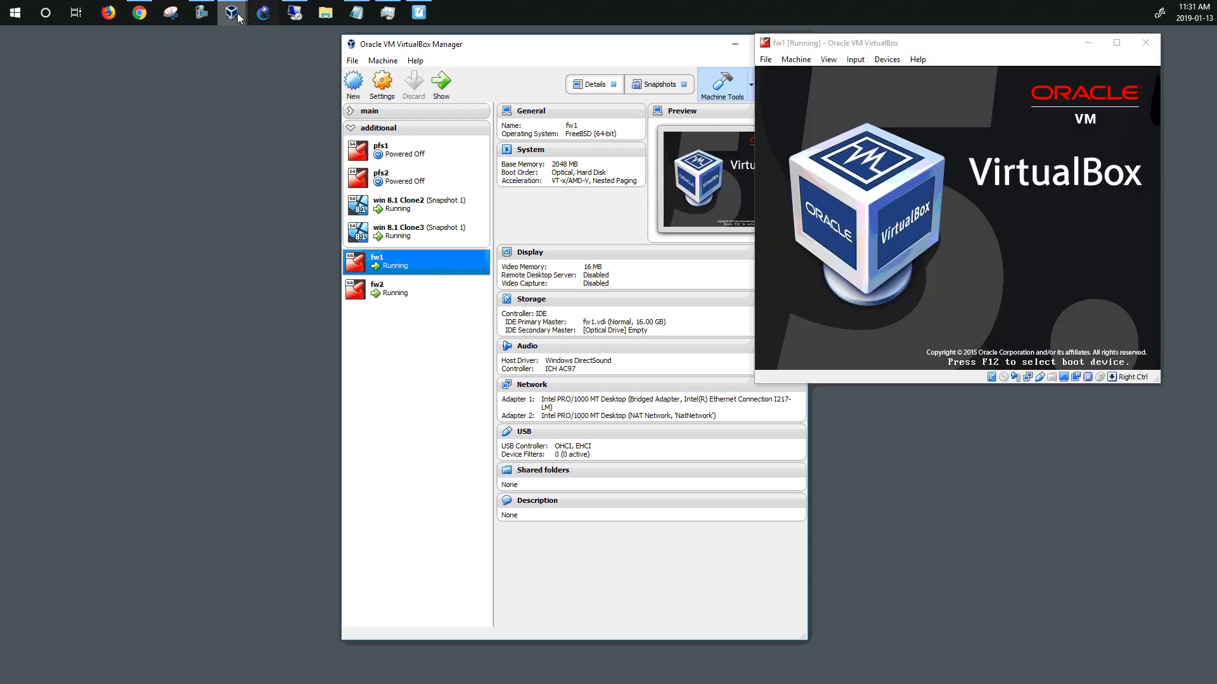
pyautogui.moveTo(232, 13)
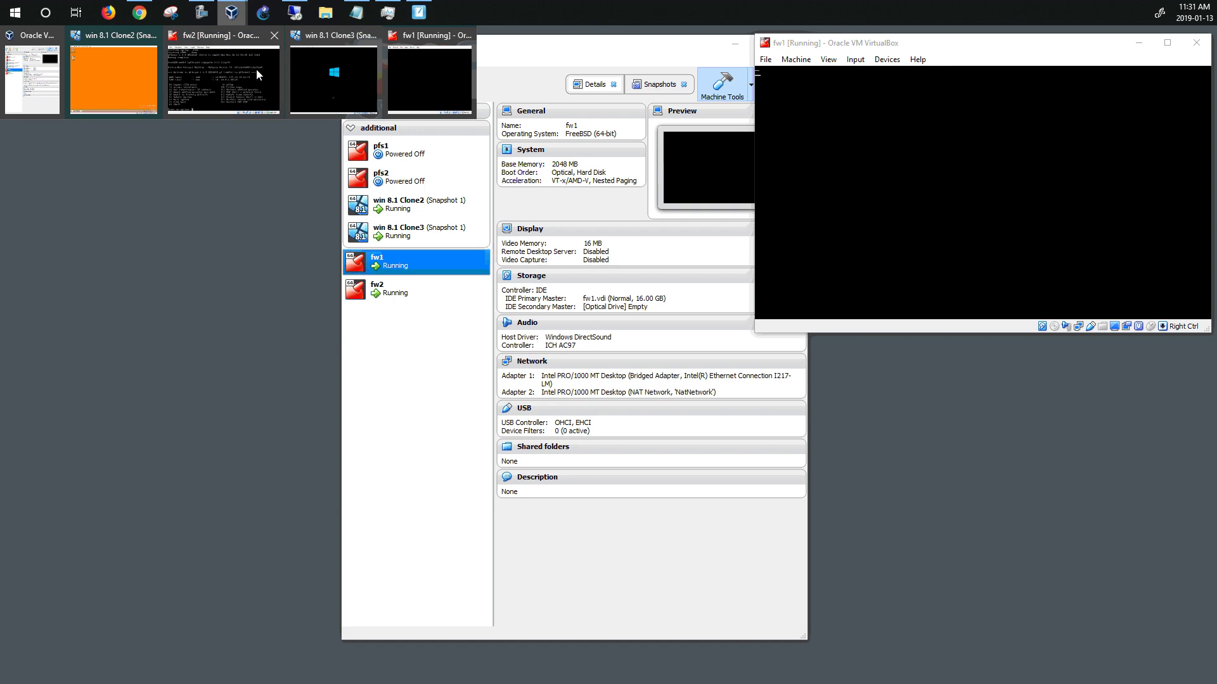
pyautogui.click(256, 69)
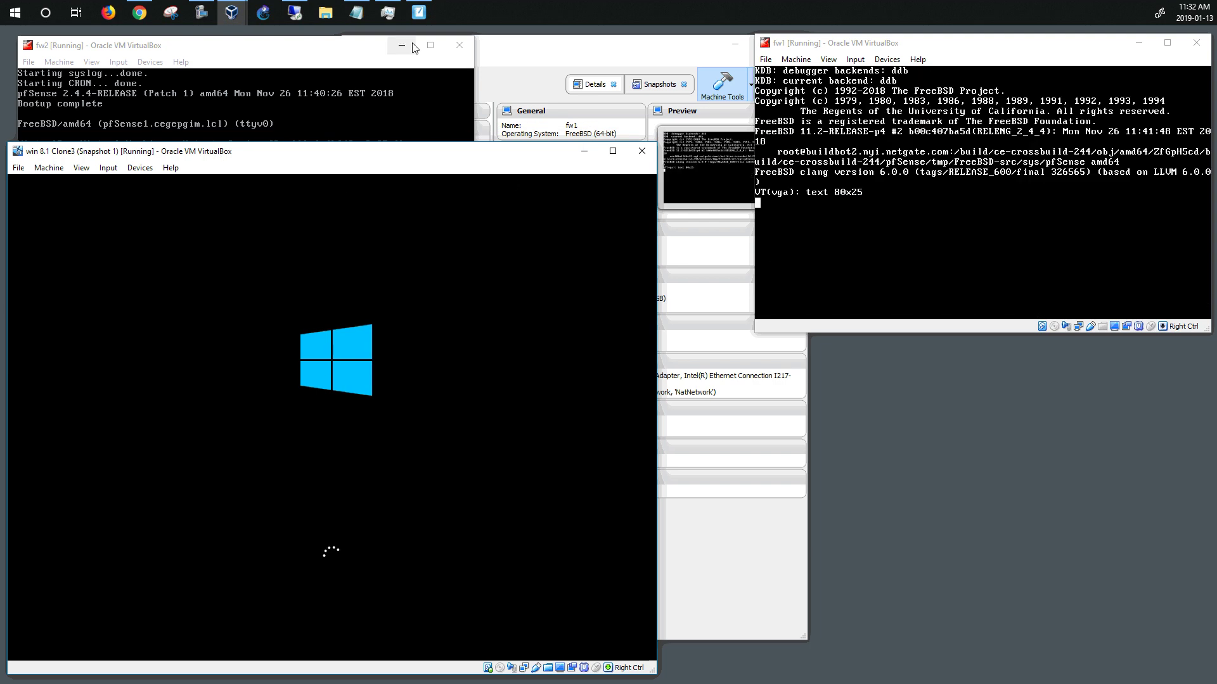
pyautogui.moveTo(231, 13)
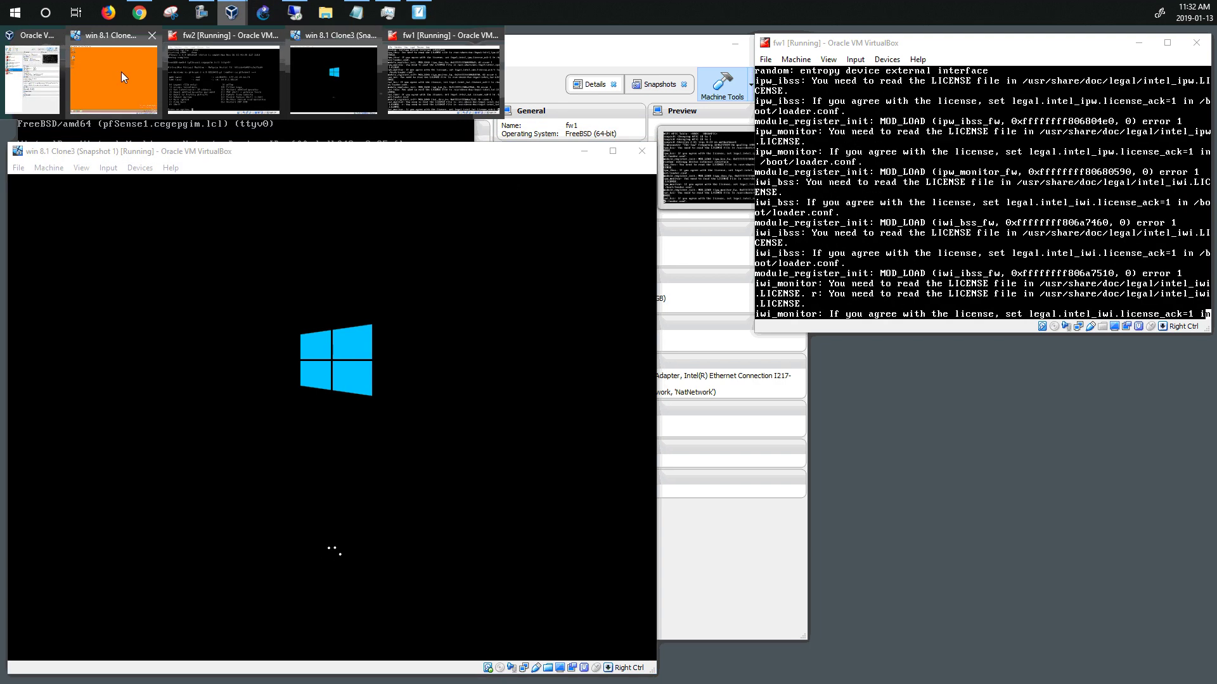
pyautogui.click(120, 71)
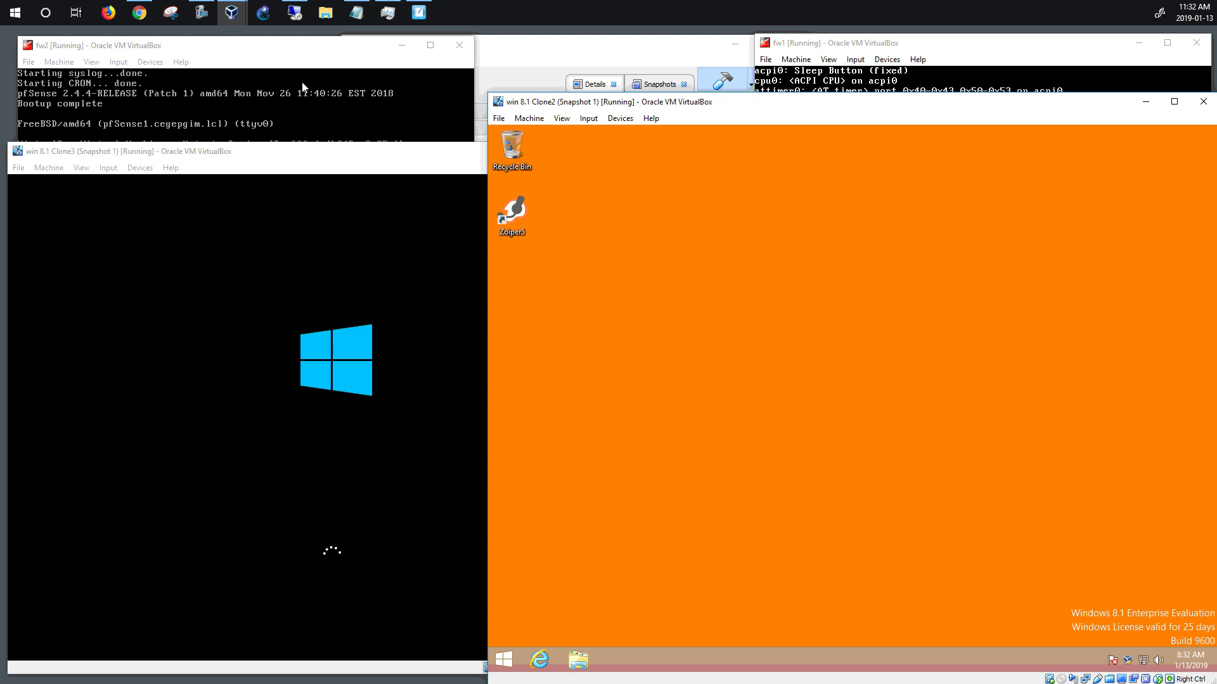
pyautogui.click(243, 73)
# In fw2's pfSense console, choose option 2 and set LAN to 10.0.3.50 with bit count 24
pyautogui.click(193, 290)
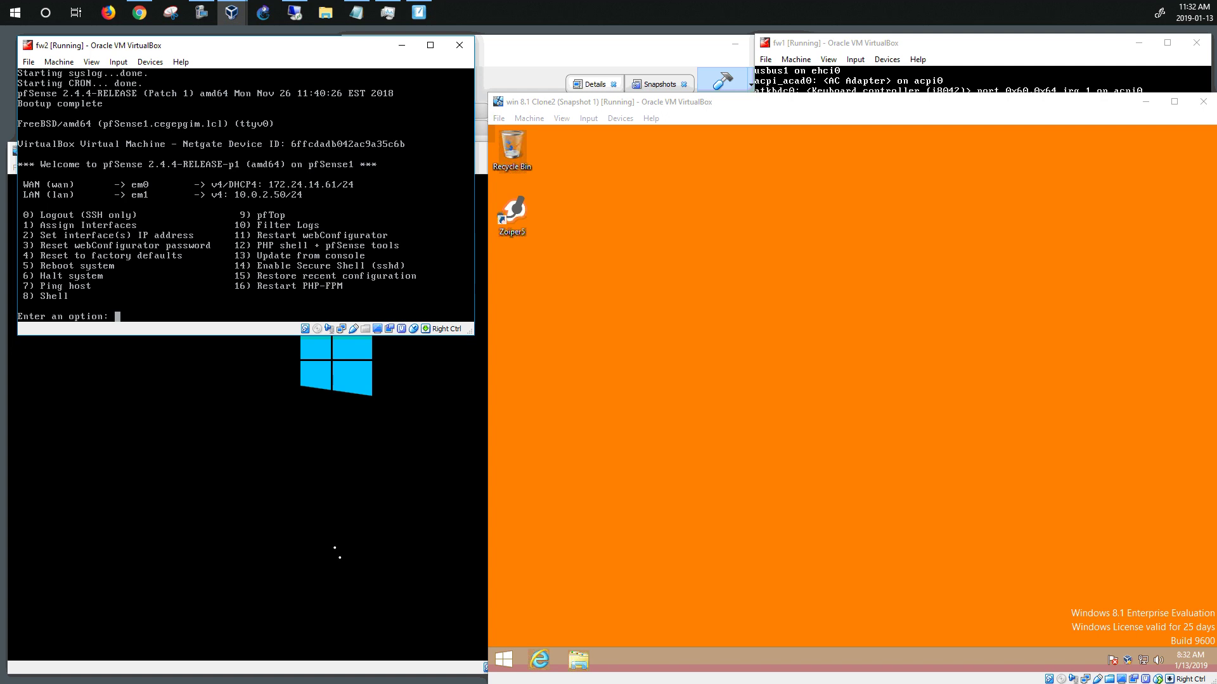
pyautogui.write('2')
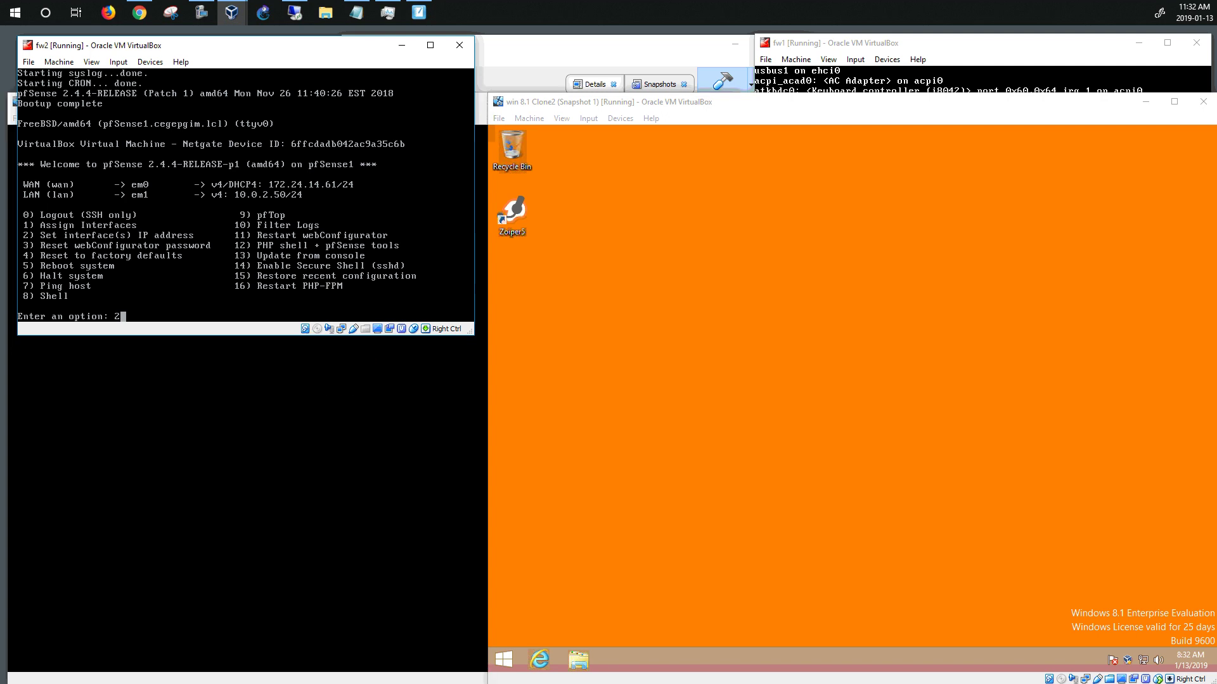
pyautogui.press('Return')
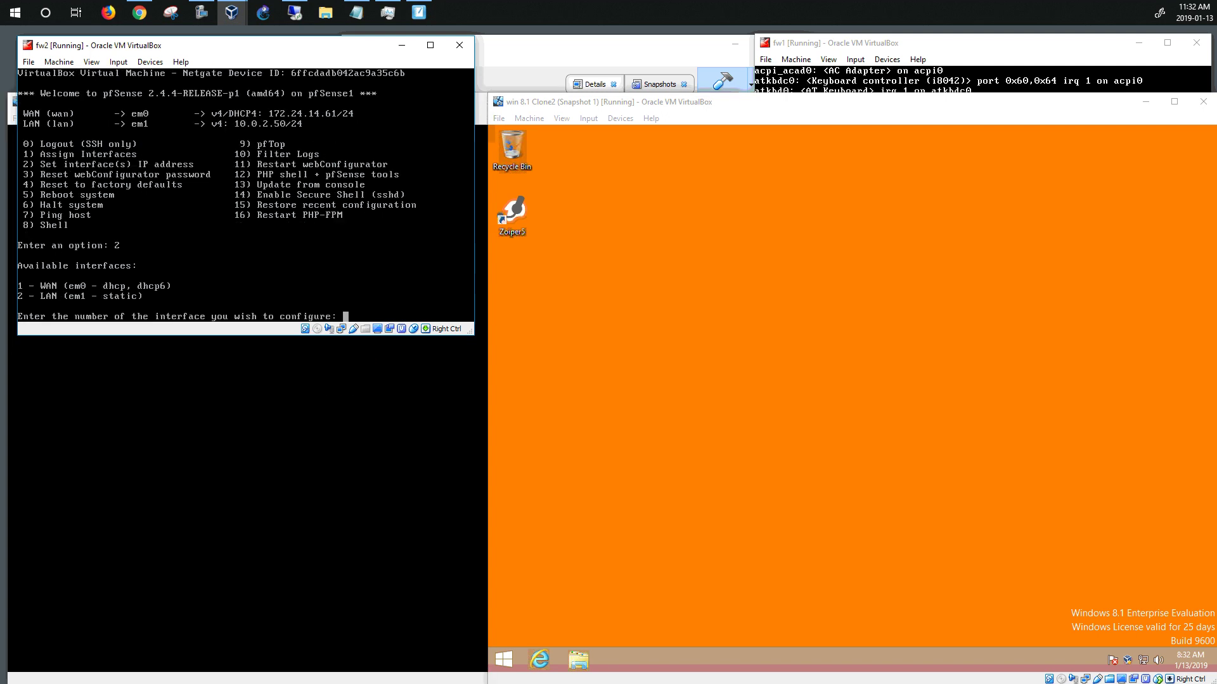
pyautogui.write('2')
pyautogui.press('Return')
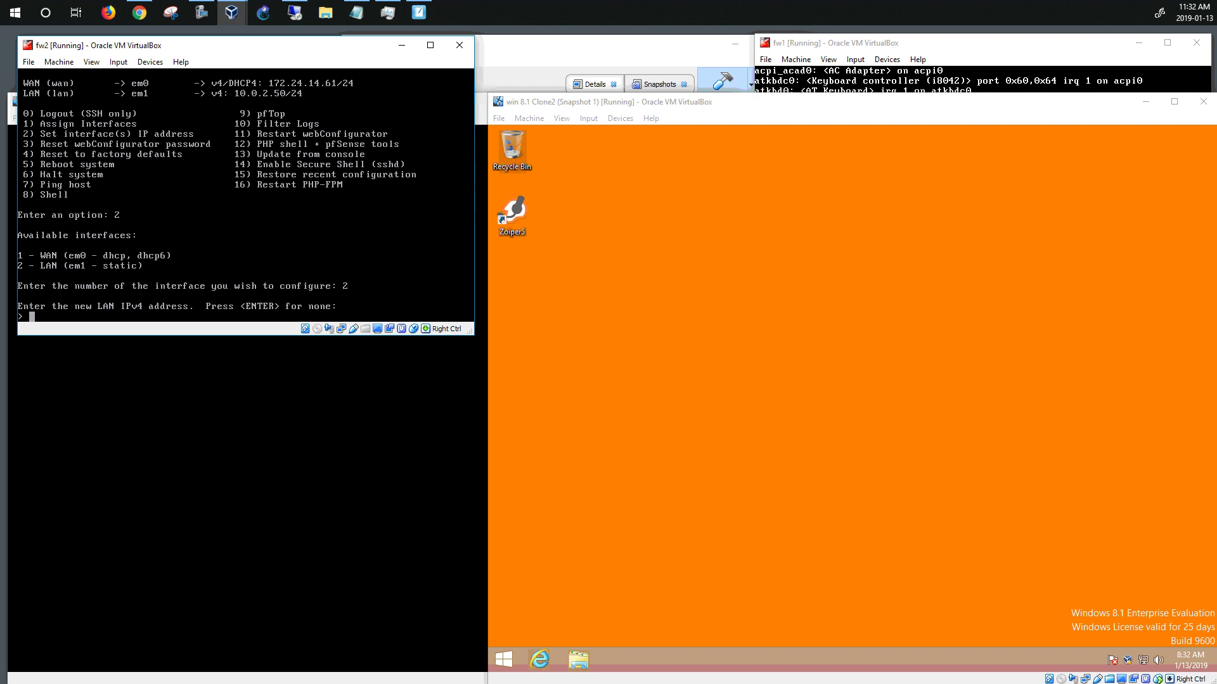
pyautogui.write('10')
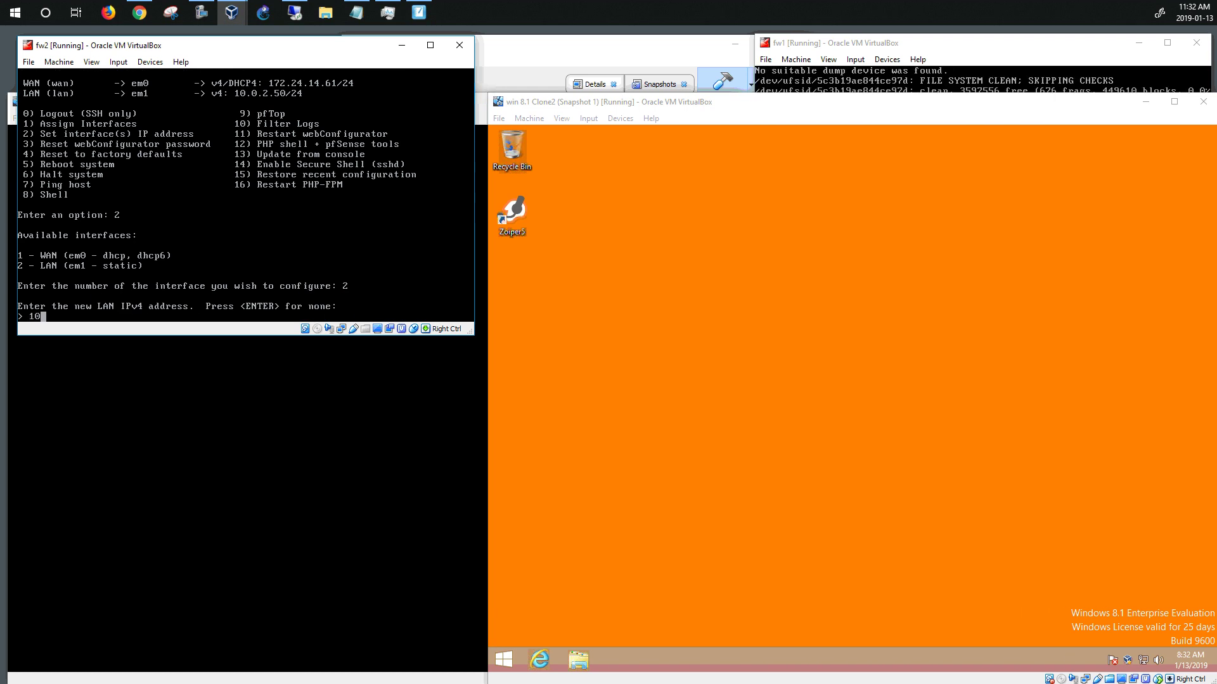
pyautogui.write('.0.3.50')
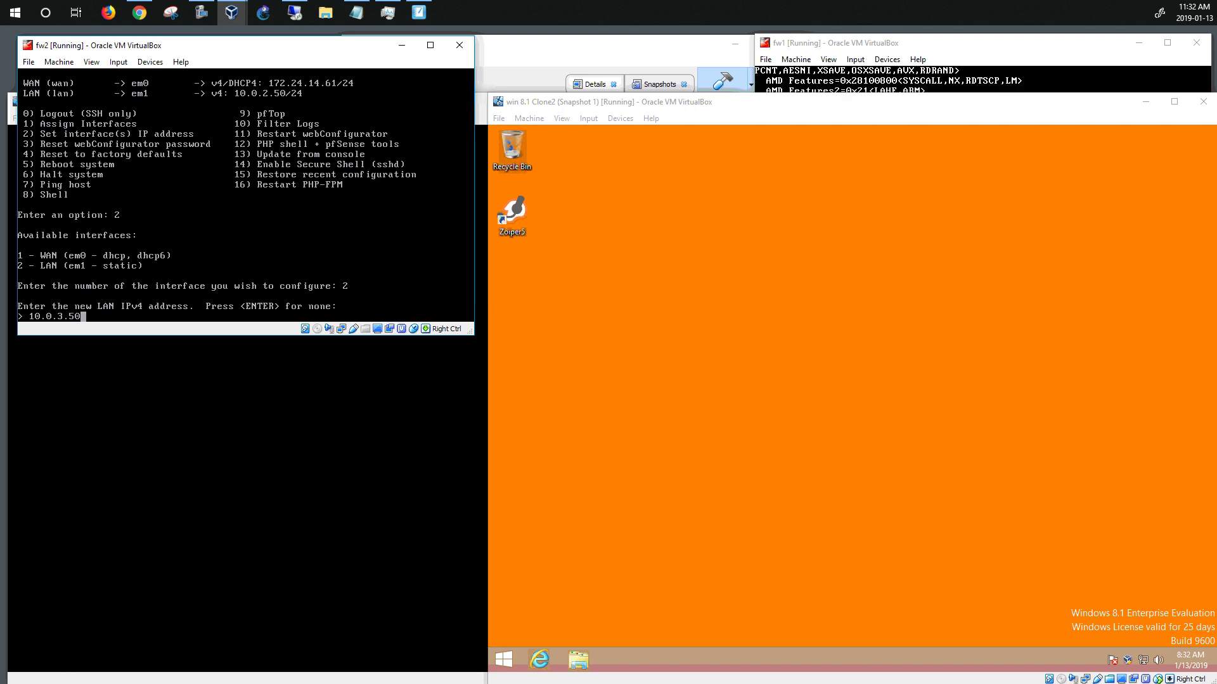
pyautogui.press('Return')
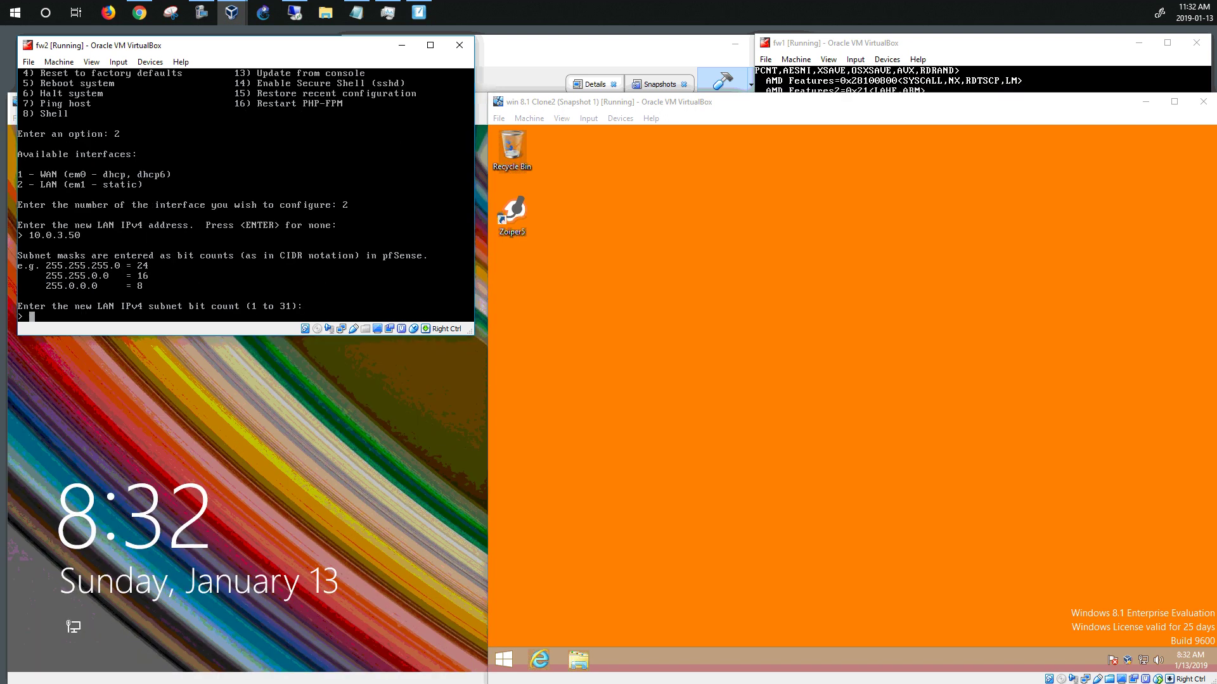
pyautogui.write('24')
pyautogui.press('Return')
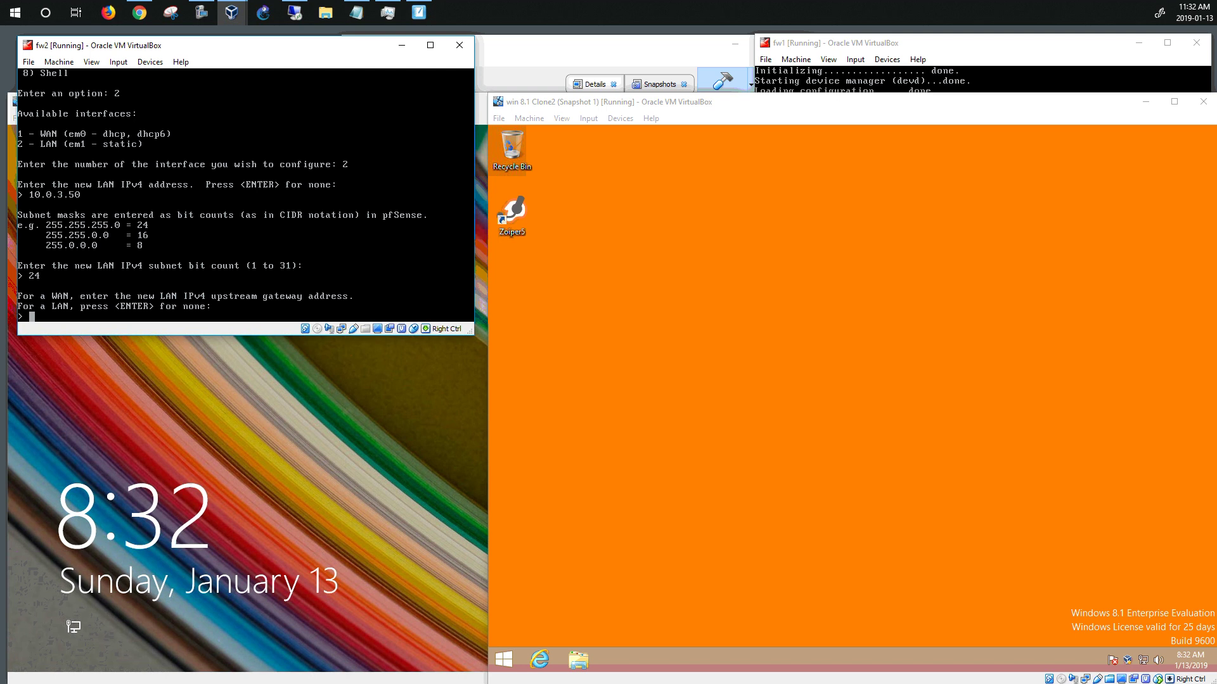
# Leave the gateway and IPv6 empty, decline the LAN DHCP server, and return to the menu
pyautogui.press('Return')
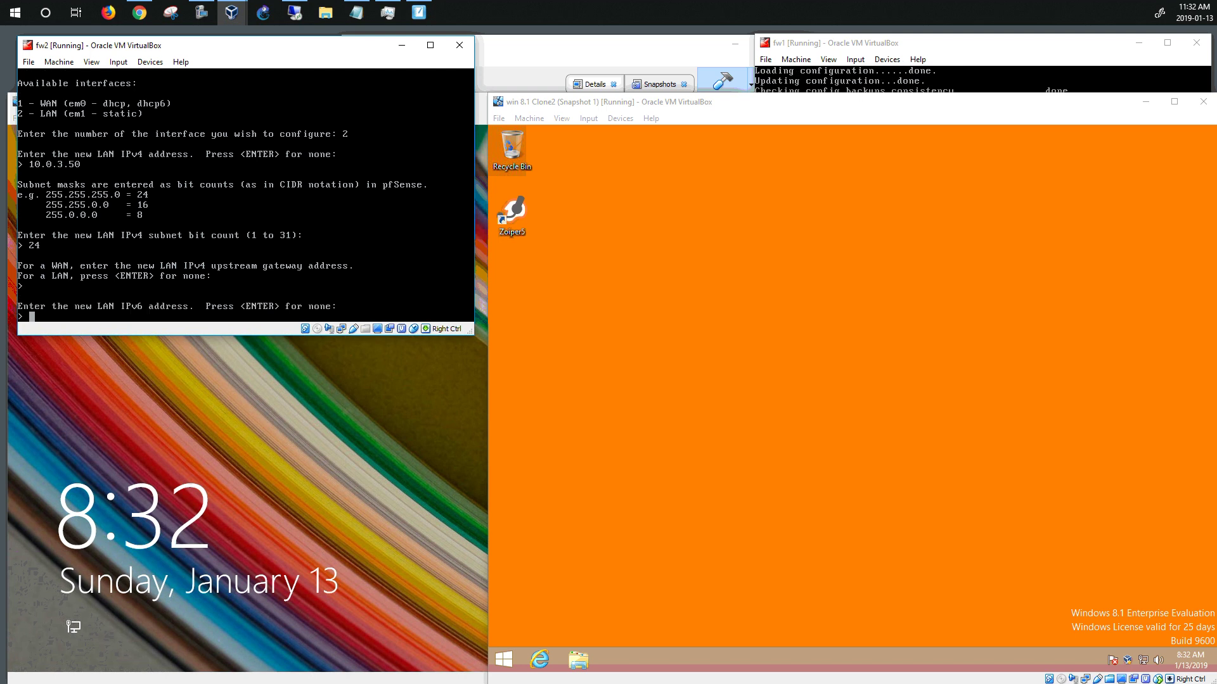
pyautogui.press('Return')
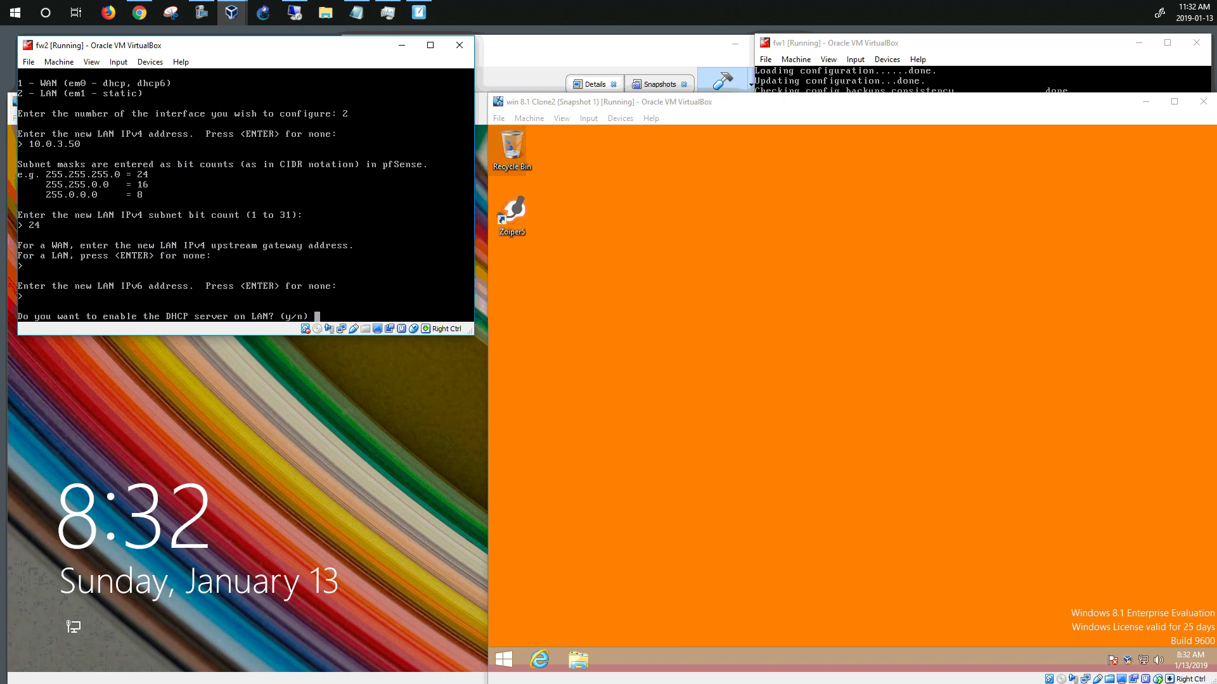
pyautogui.write('n')
pyautogui.press('Return')
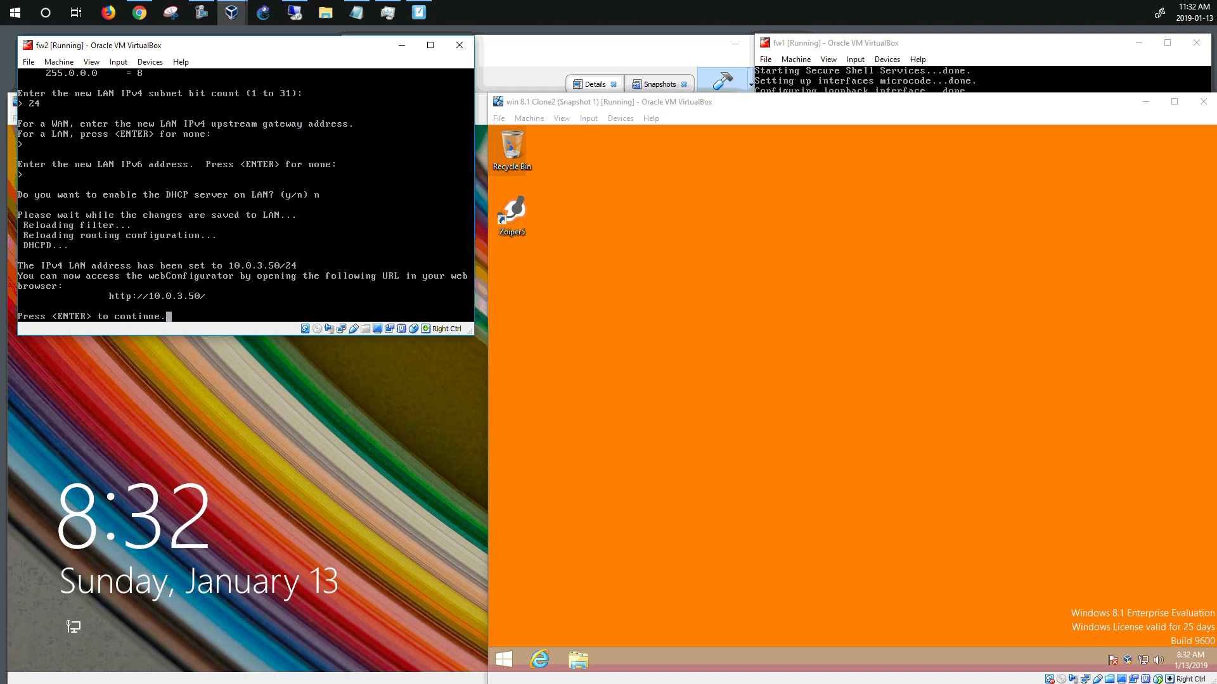
pyautogui.press('Return')
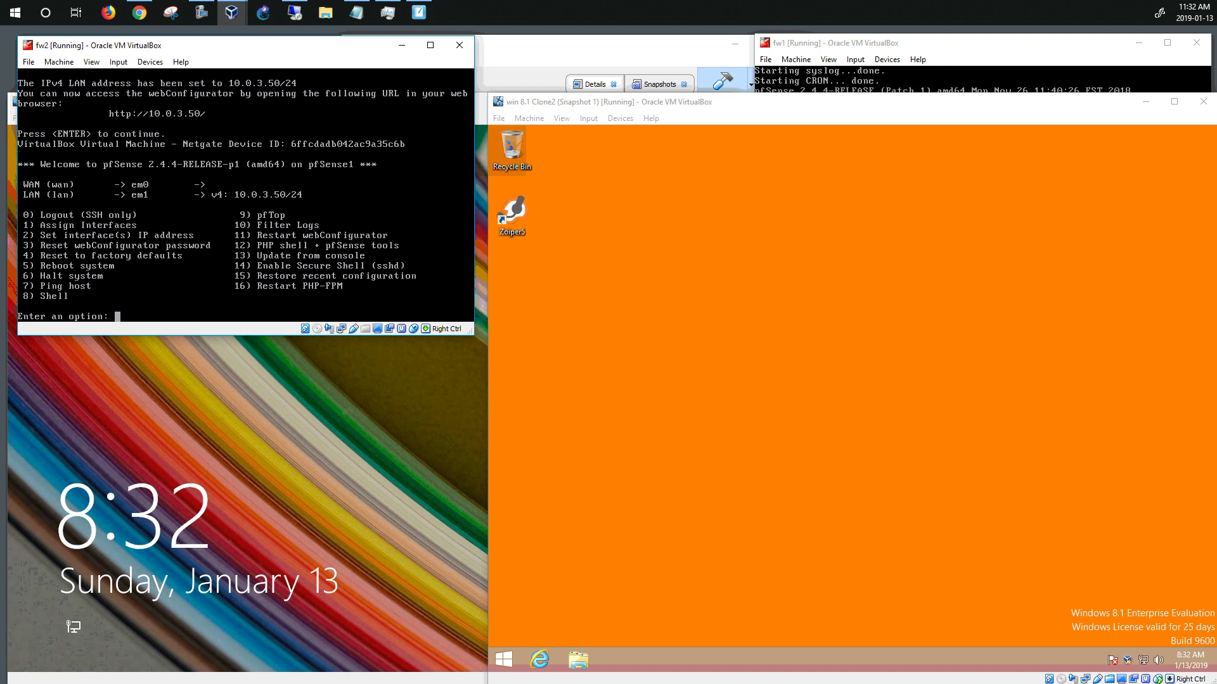
# Minimize fw2's console and sign in to win 8.1 Clone3 with the account password
pyautogui.click(401, 50)
pyautogui.click(290, 387)
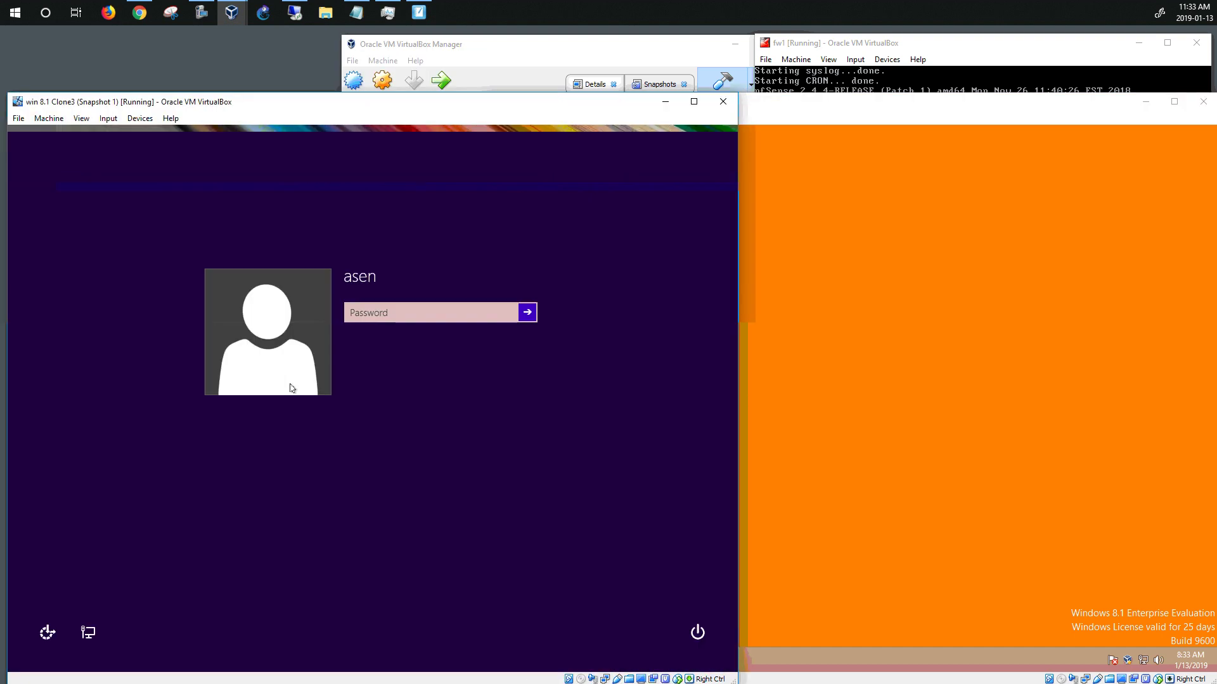
pyautogui.write('••')
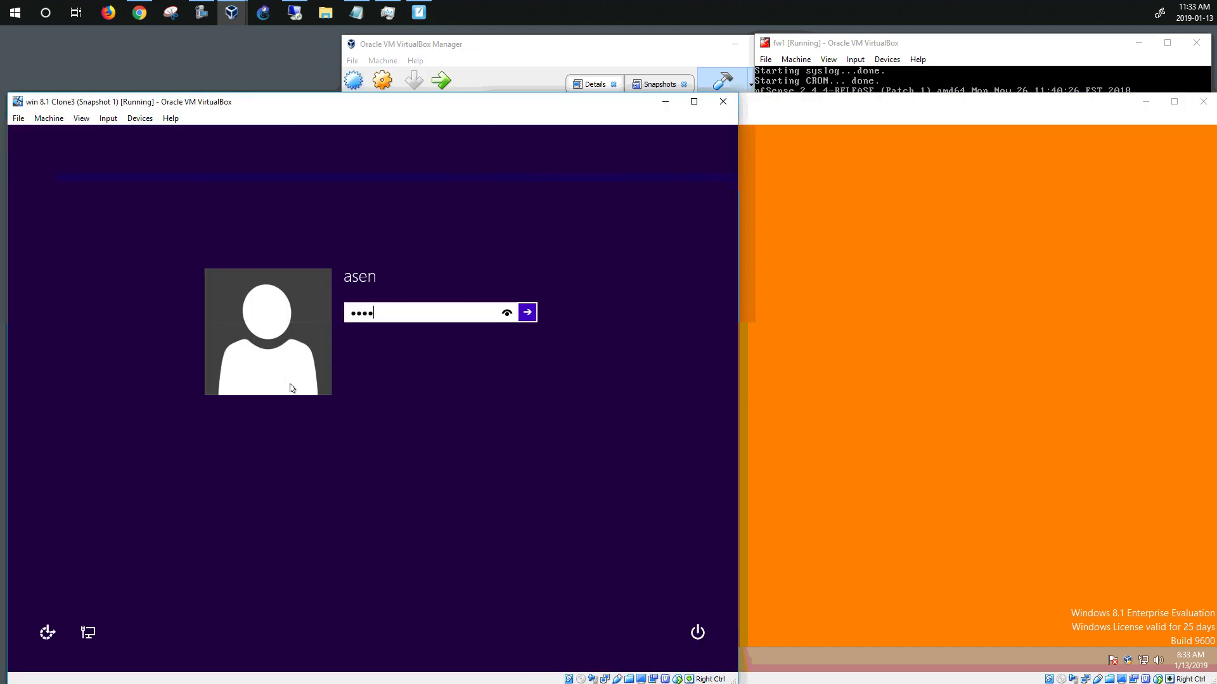
pyautogui.write('••')
pyautogui.press('Return')
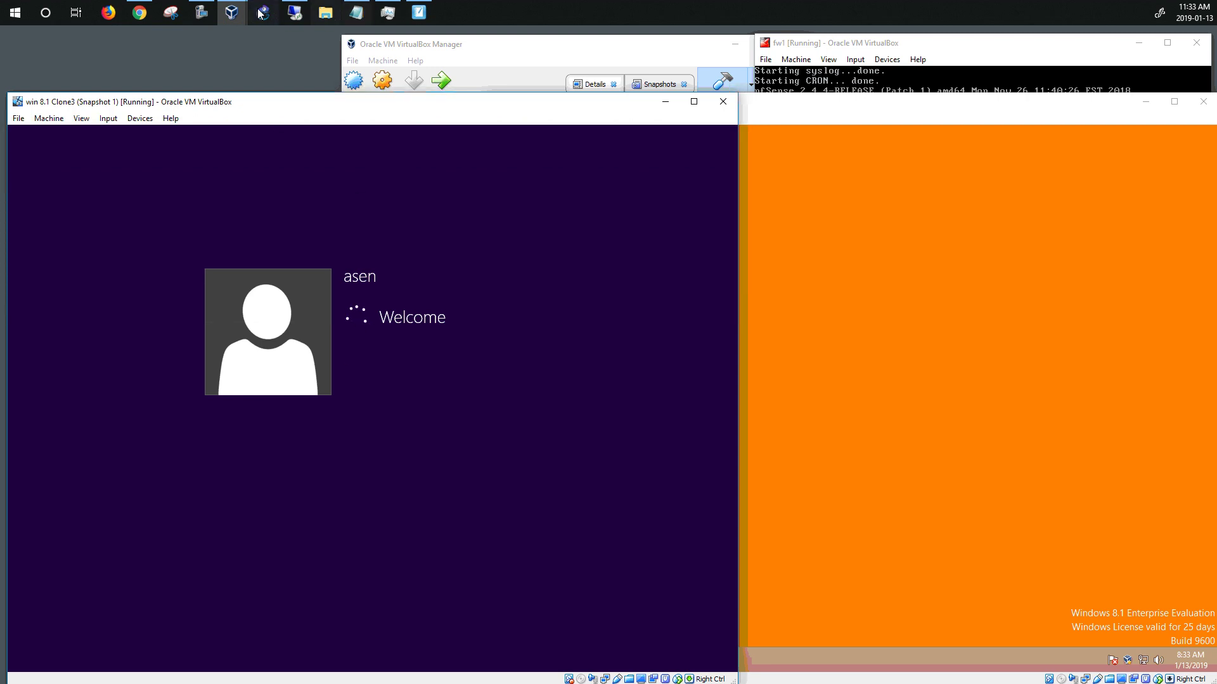
# Bring the fw2 console, then the win 8.1 Clone3 desktop, to the front
pyautogui.moveTo(243, 17)
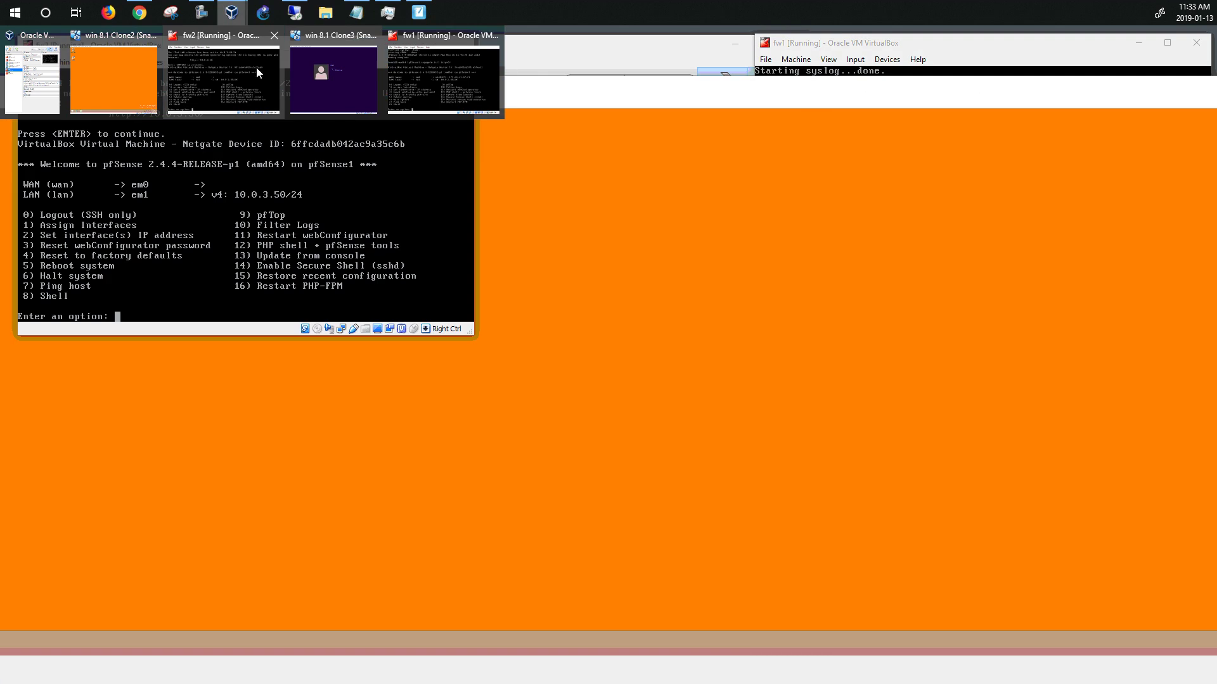
pyautogui.moveTo(256, 68)
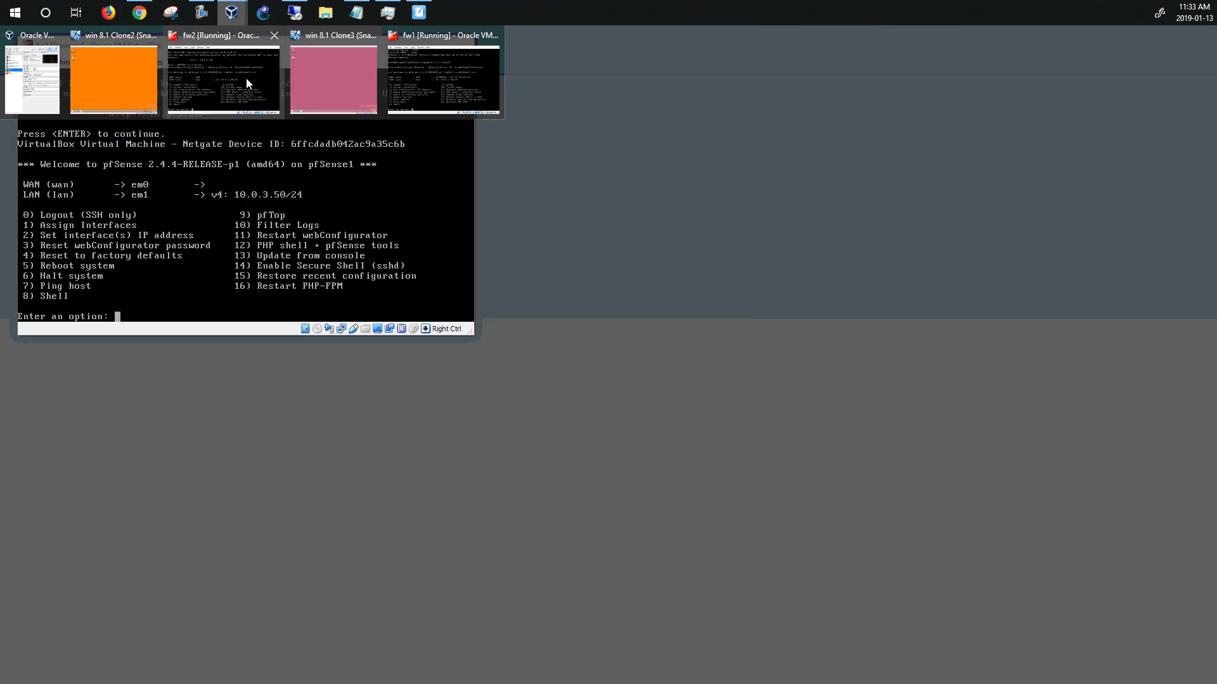
pyautogui.click(247, 79)
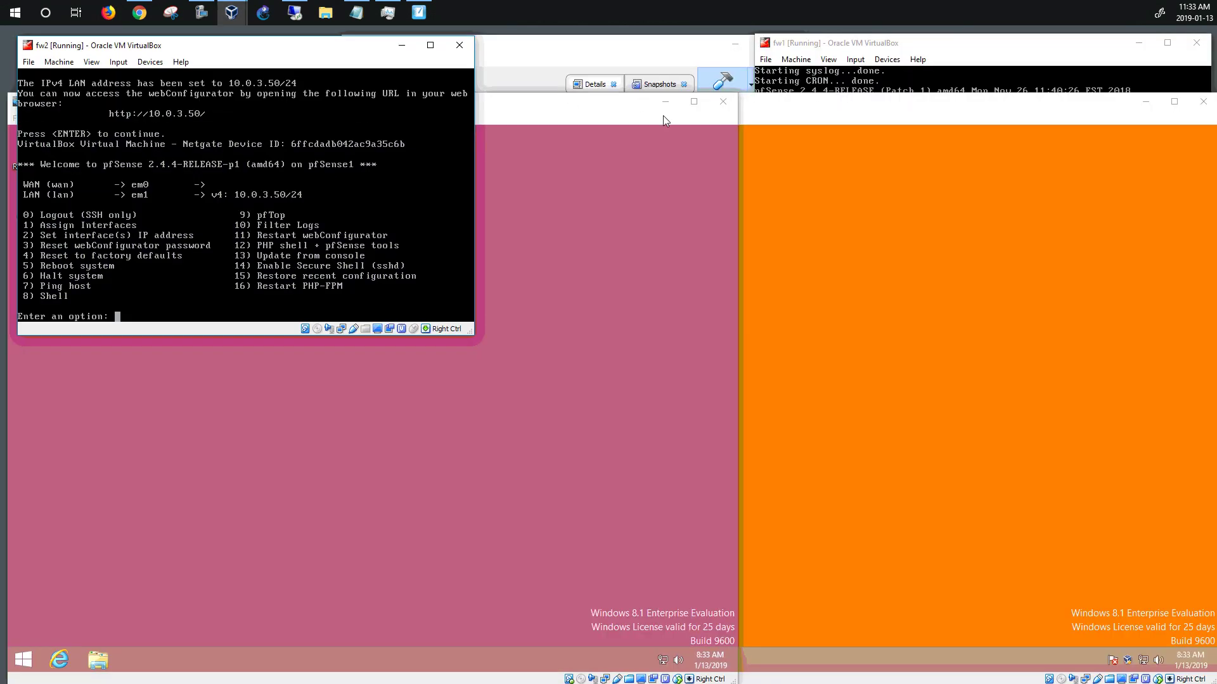
pyautogui.click(664, 120)
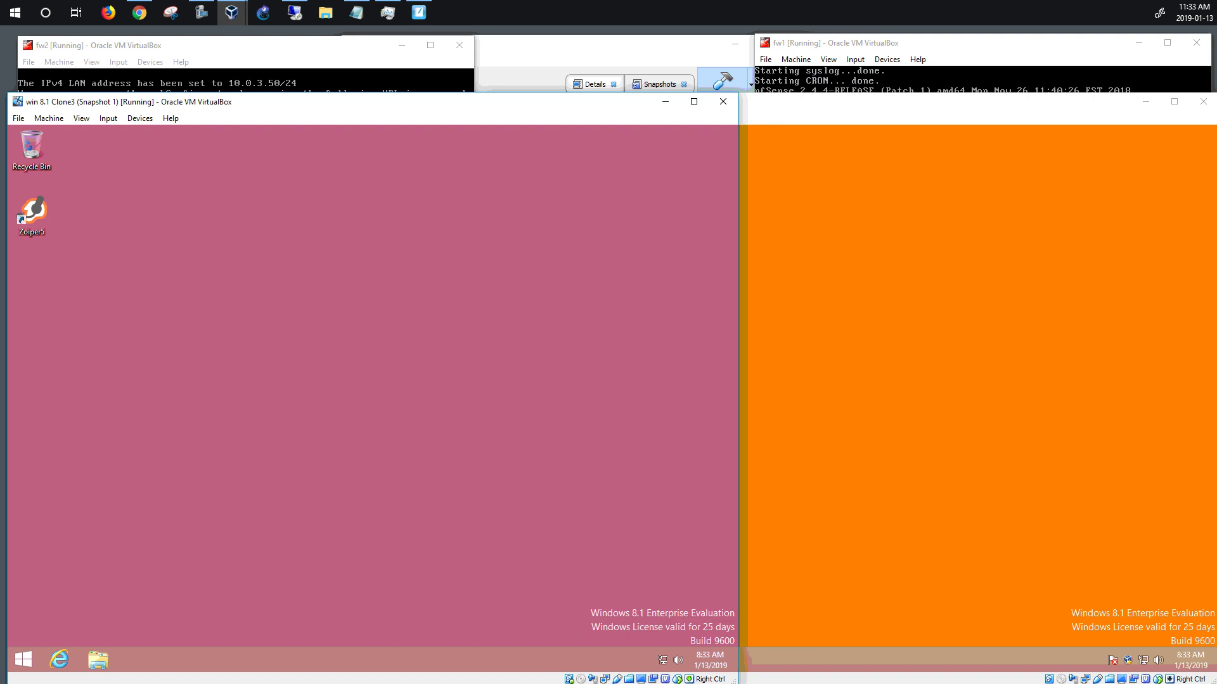